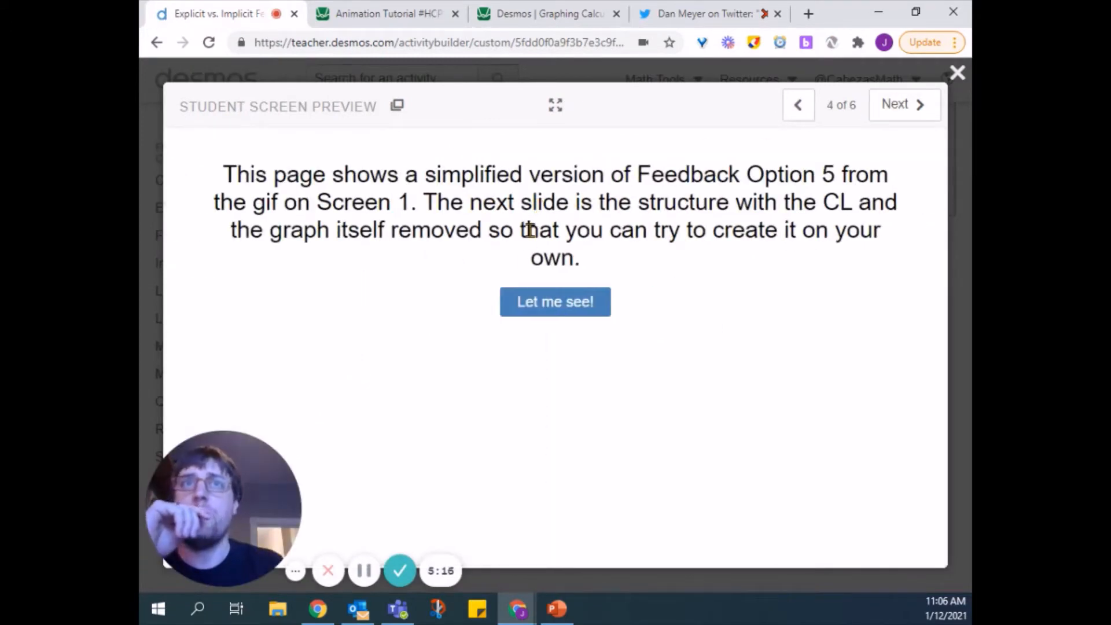
- Reveal the coordinate table activity on screen 4, try Plot My Point with empty coordinates, and reset the graph
left_click(556, 302)
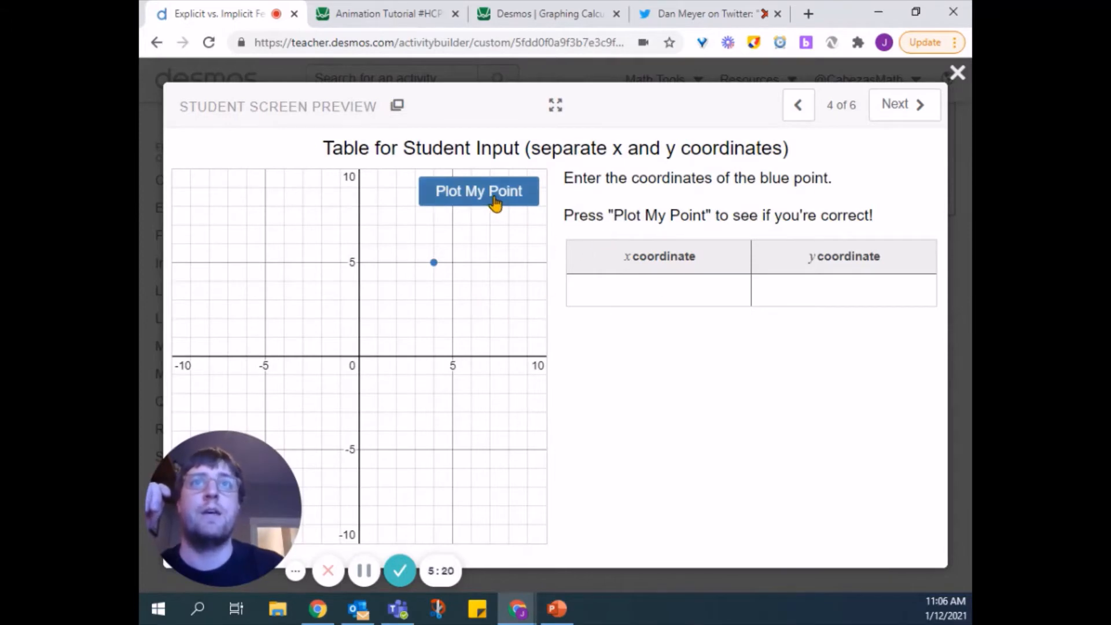
left_click(493, 201)
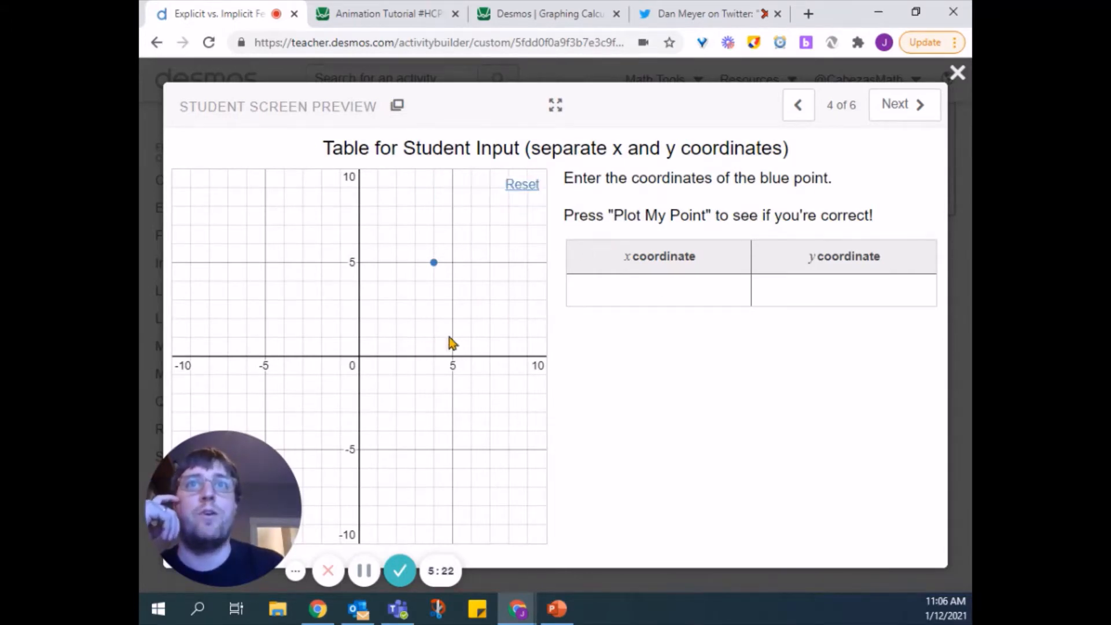
left_click(528, 186)
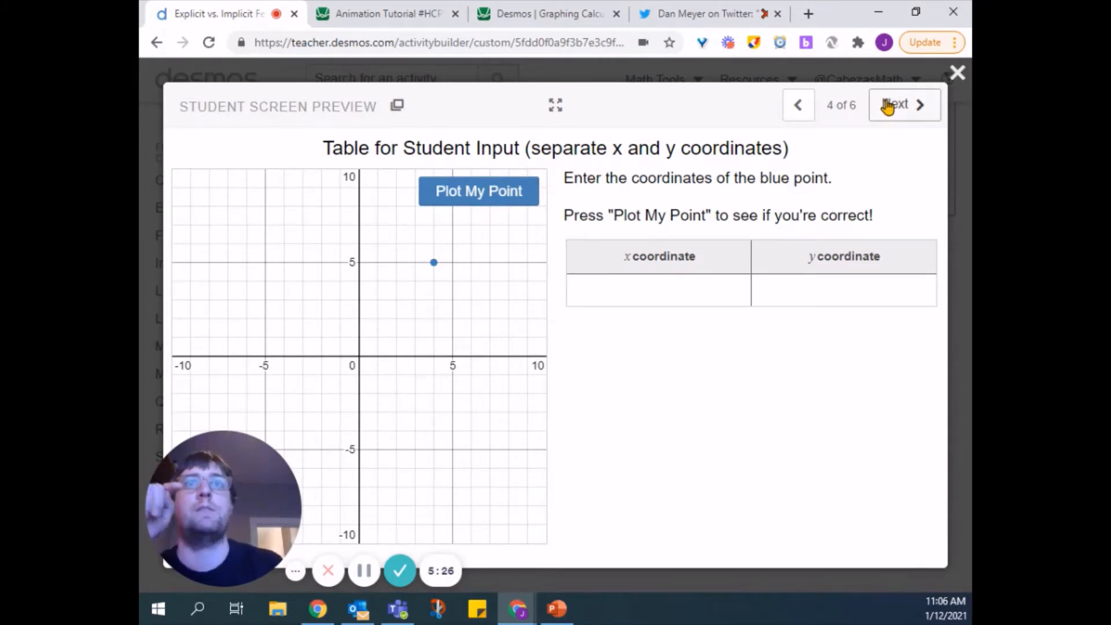
- Preview screens 5 and 6, revealing the practice activity on screen 5, and close the student preview
left_click(887, 105)
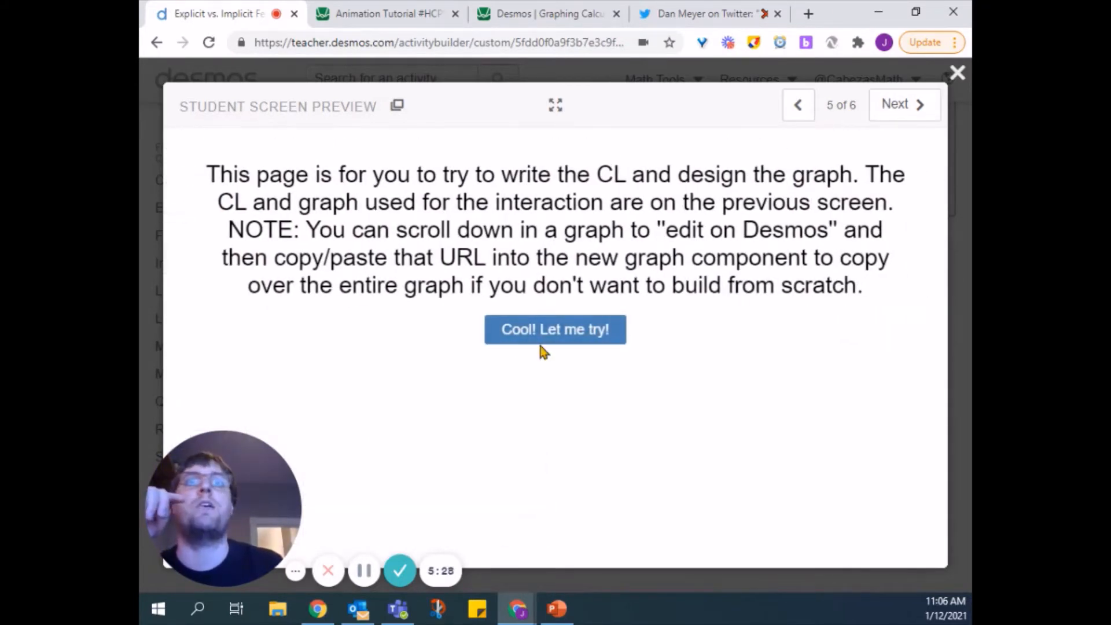
left_click(546, 337)
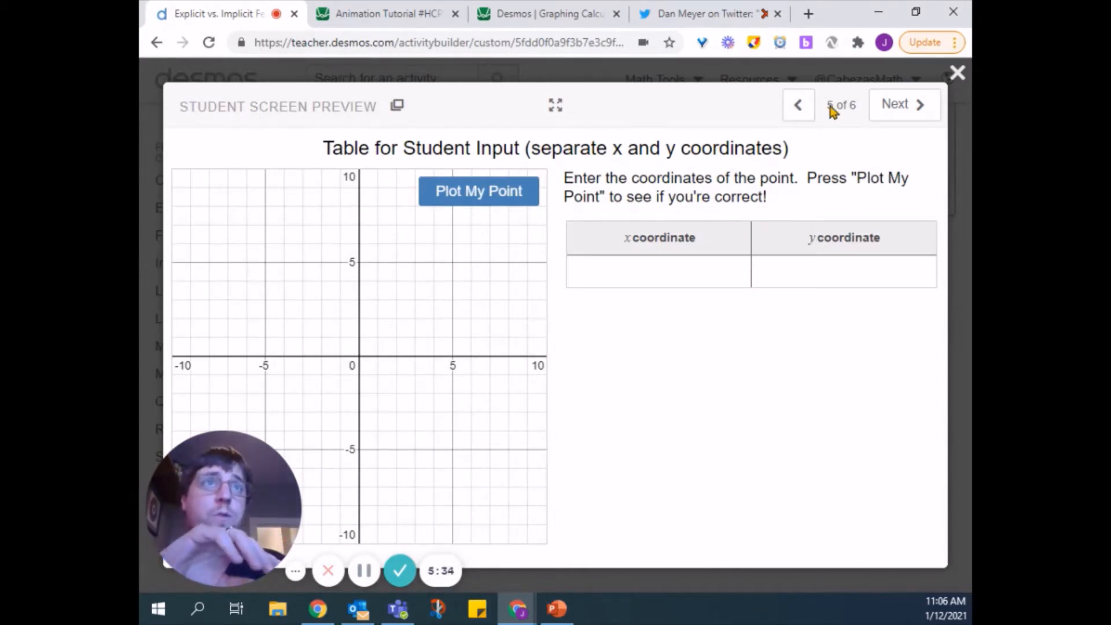
left_click(885, 113)
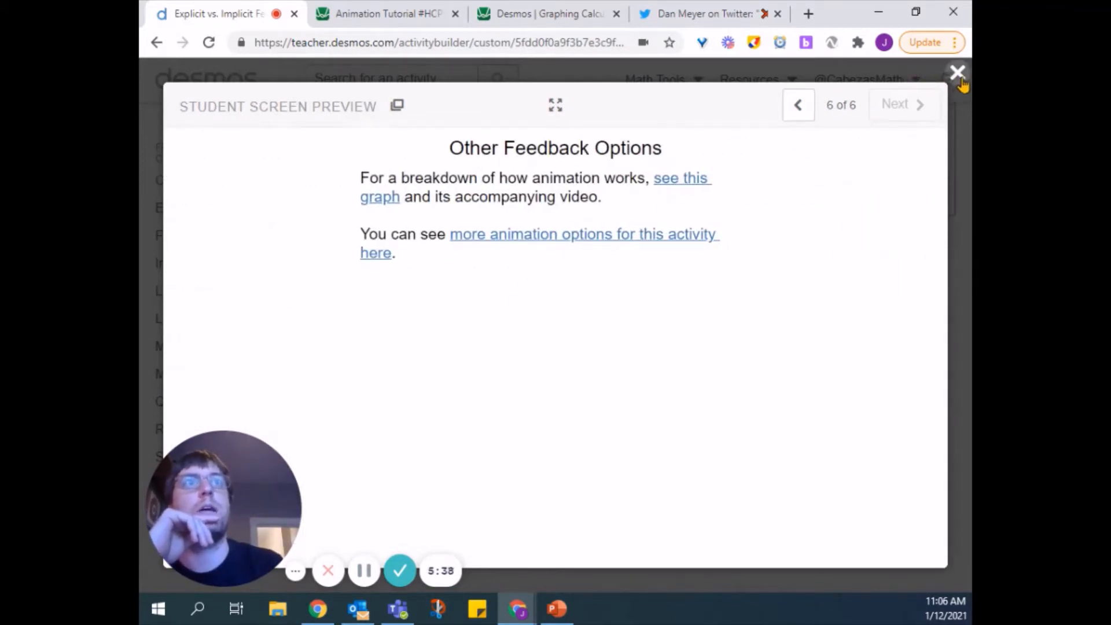
left_click(957, 73)
- Switch to the Animation Tutorial graph and expand the "Say Hi to the Median Function" folder
left_click(417, 9)
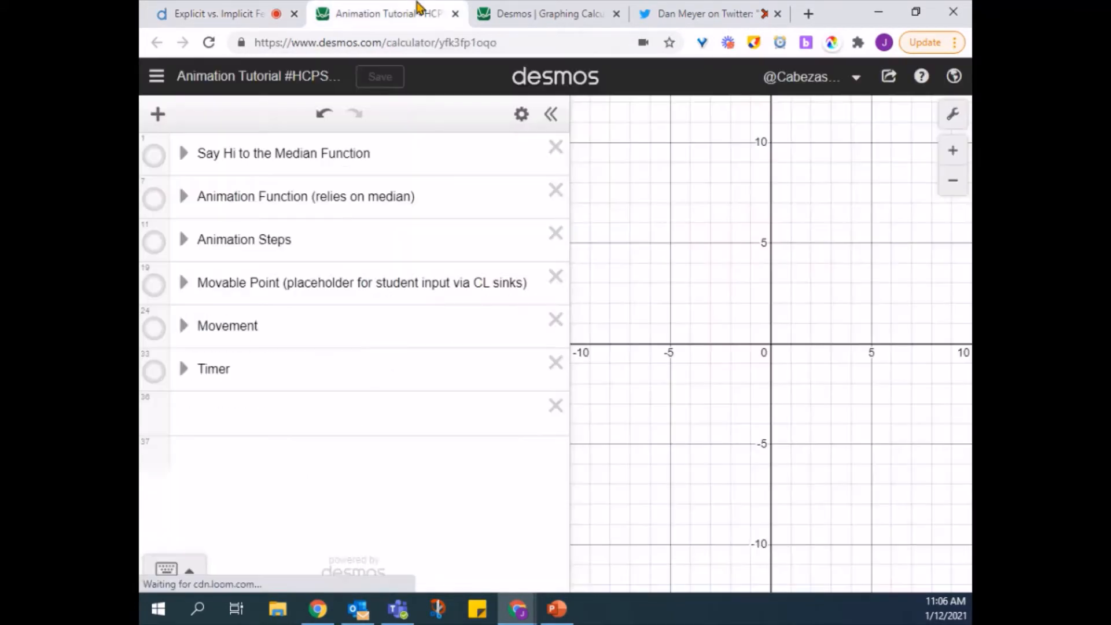
left_click(186, 154)
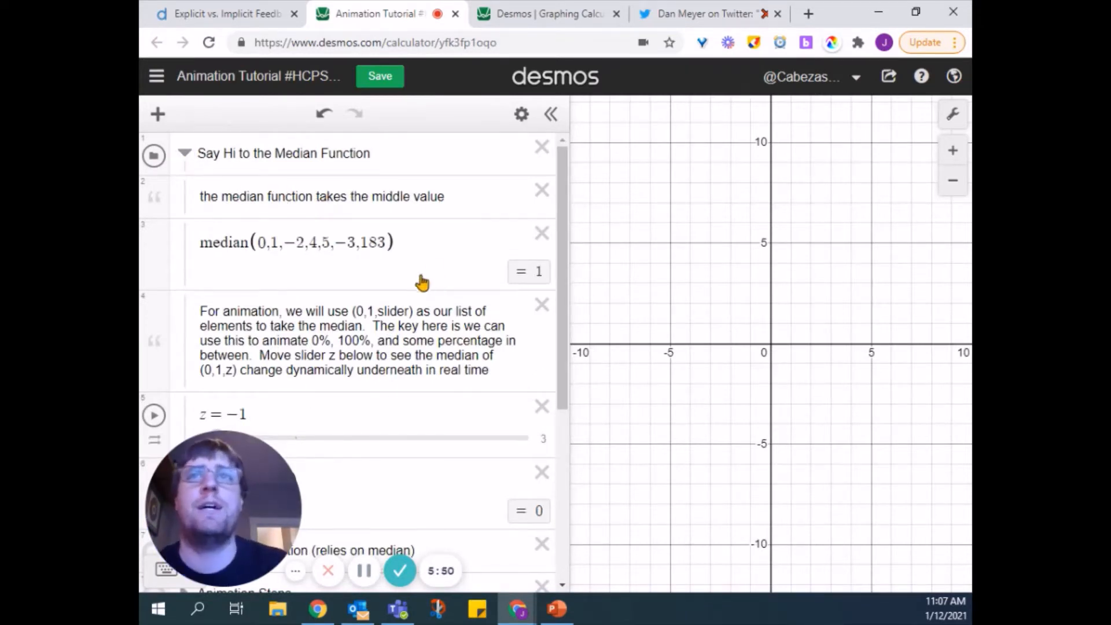
- Add 200 to the end of the example median list, and remove it again
left_click(430, 238)
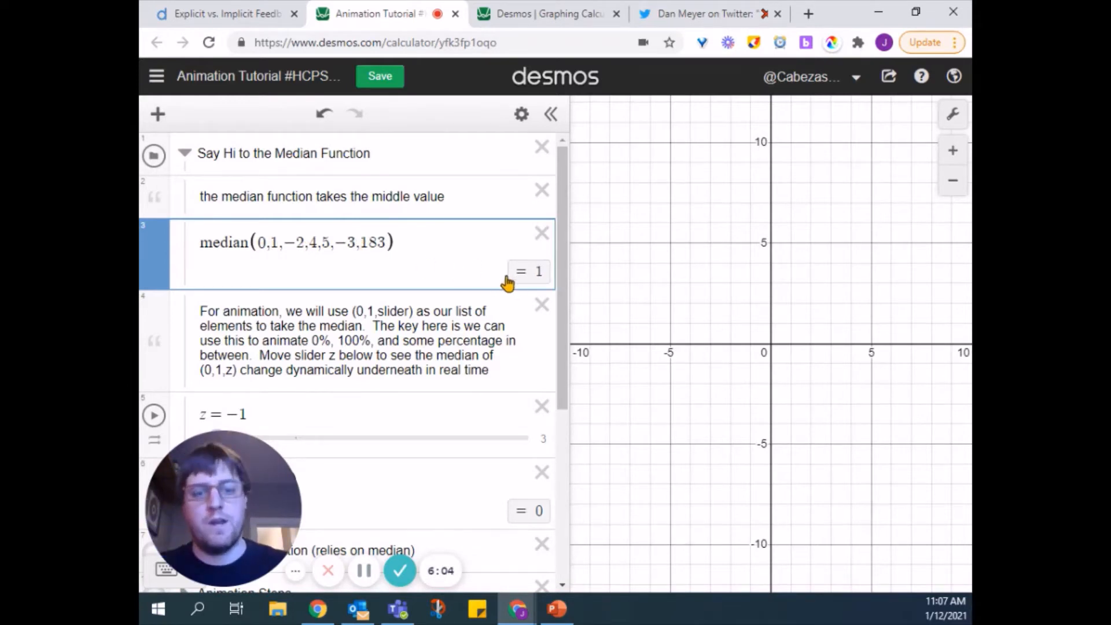
type(",200")
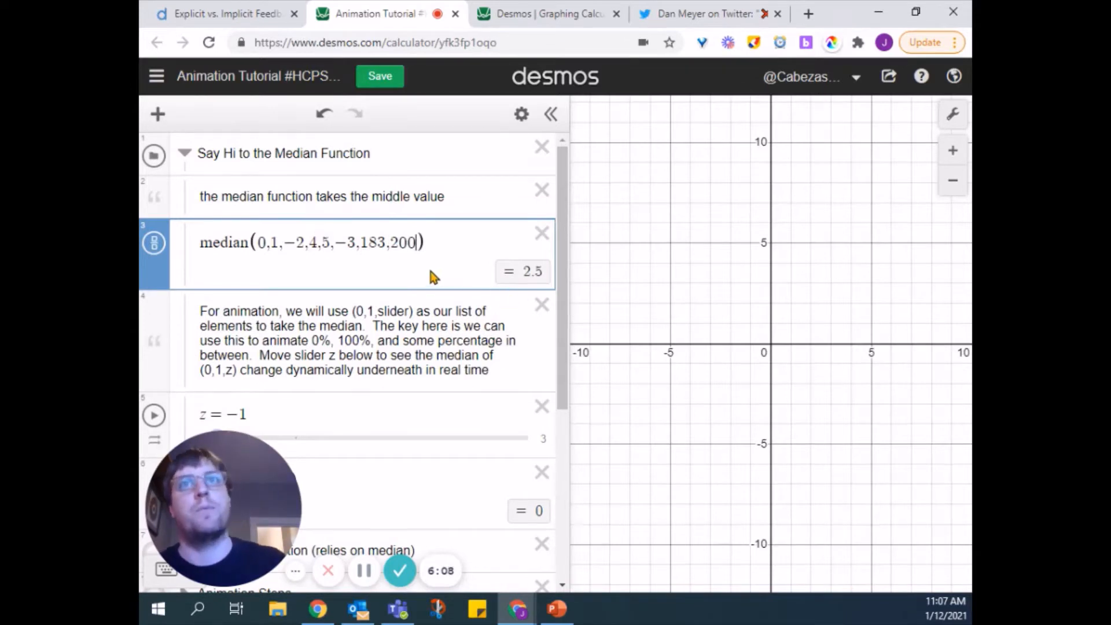
key("BackSpace")
key("BackSpace")
key("BackSpace")
key("BackSpace")
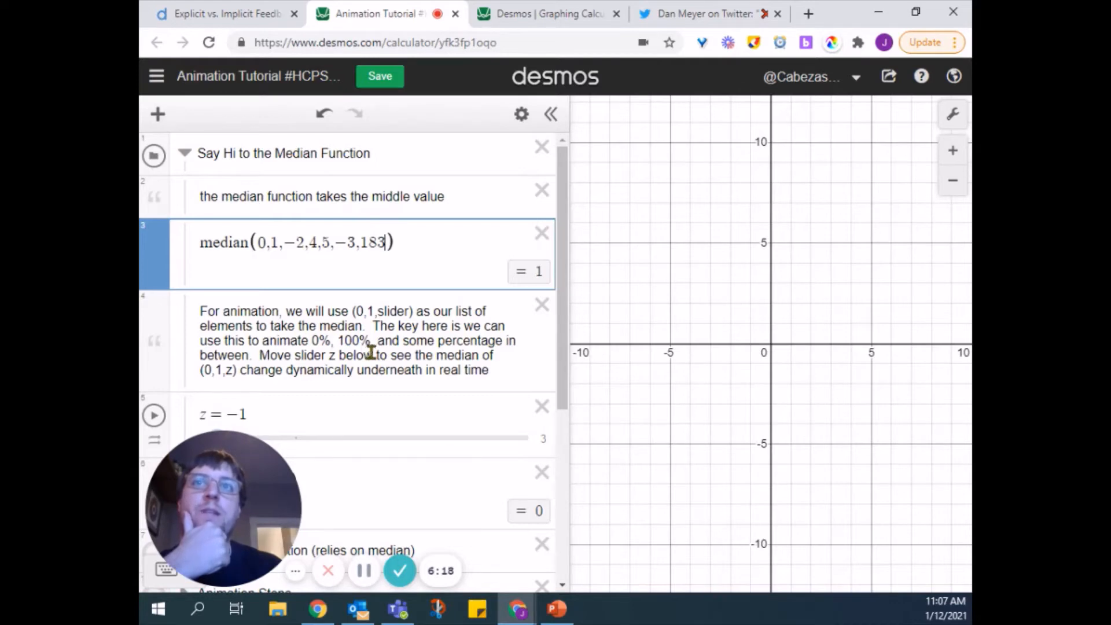
- Play slider z to examine how median(0,1,z) responds, and return z to -1
scroll(393, 347, "down", 3)
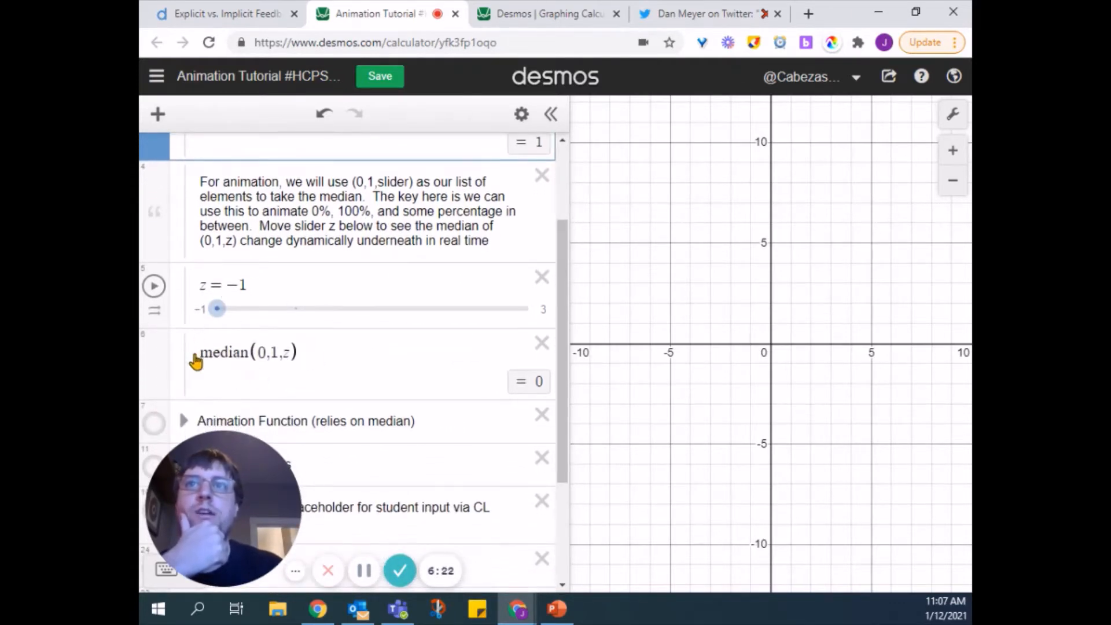
left_click(309, 355)
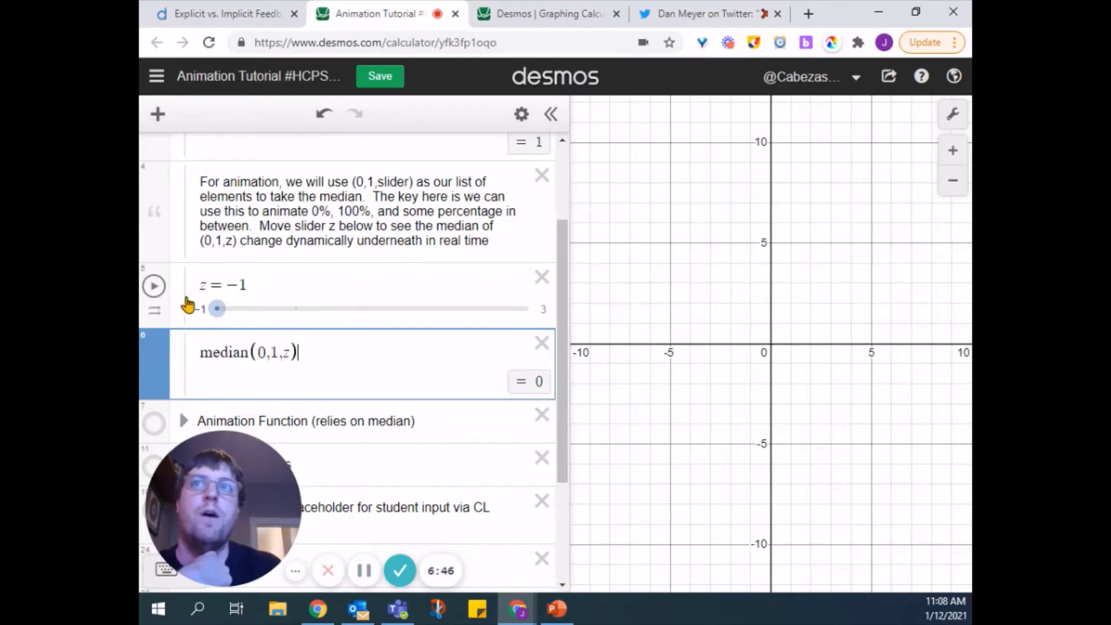
left_click(155, 287)
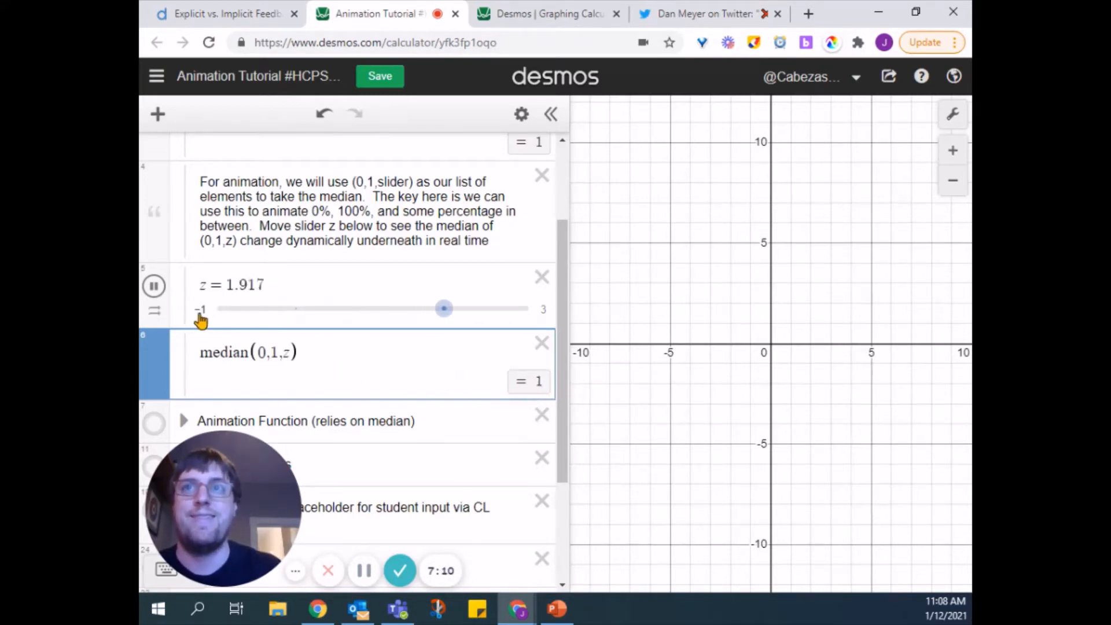
left_click_drag(226, 310, 203, 312)
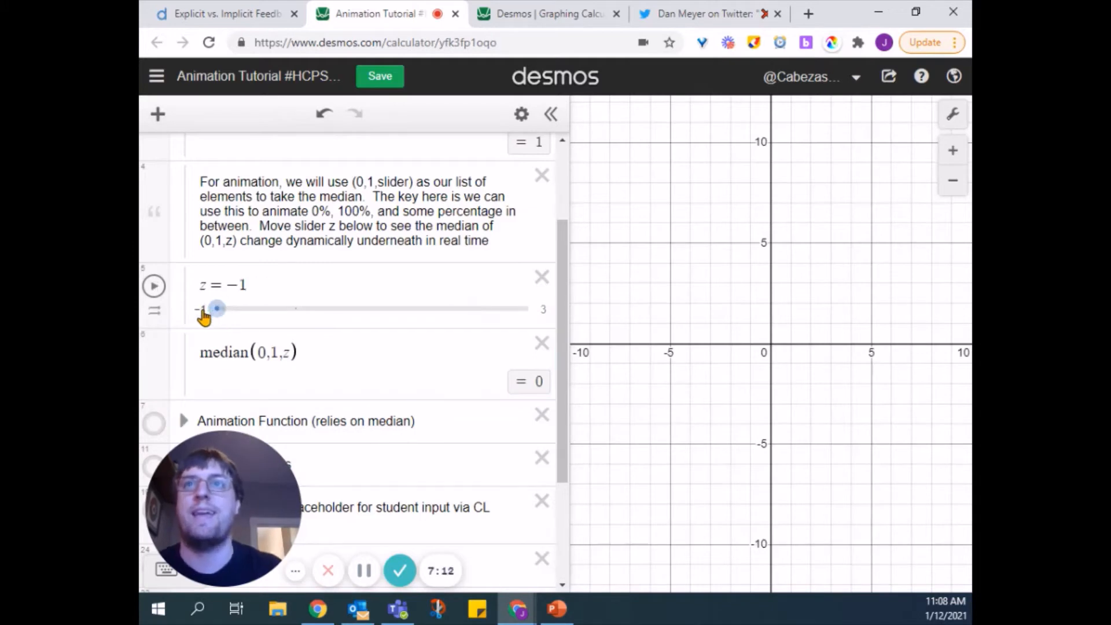
scroll(203, 310, "up", 4)
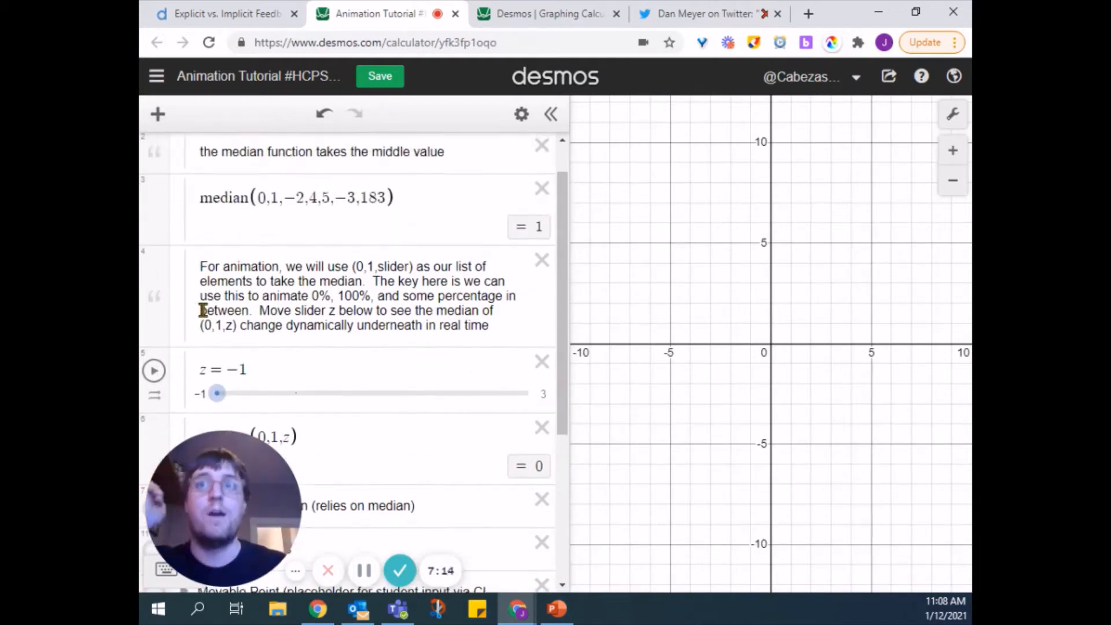
- Collapse the median folder, expand "Animation Function (relies on median)", and highlight the median part of the animate definition
left_click(184, 154)
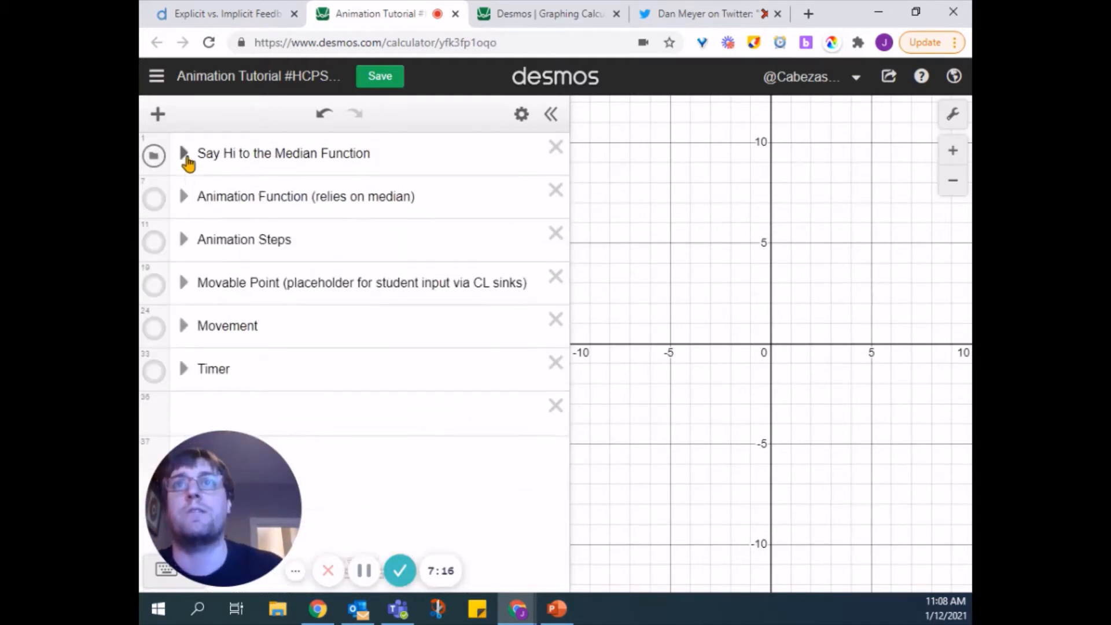
left_click(183, 197)
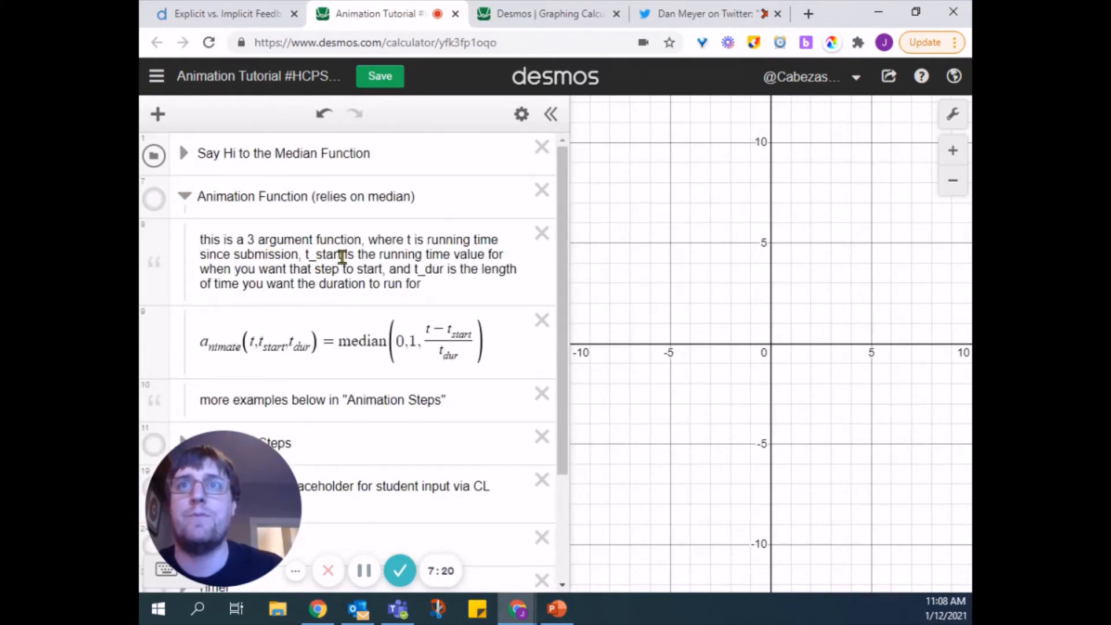
left_click_drag(344, 347, 483, 357)
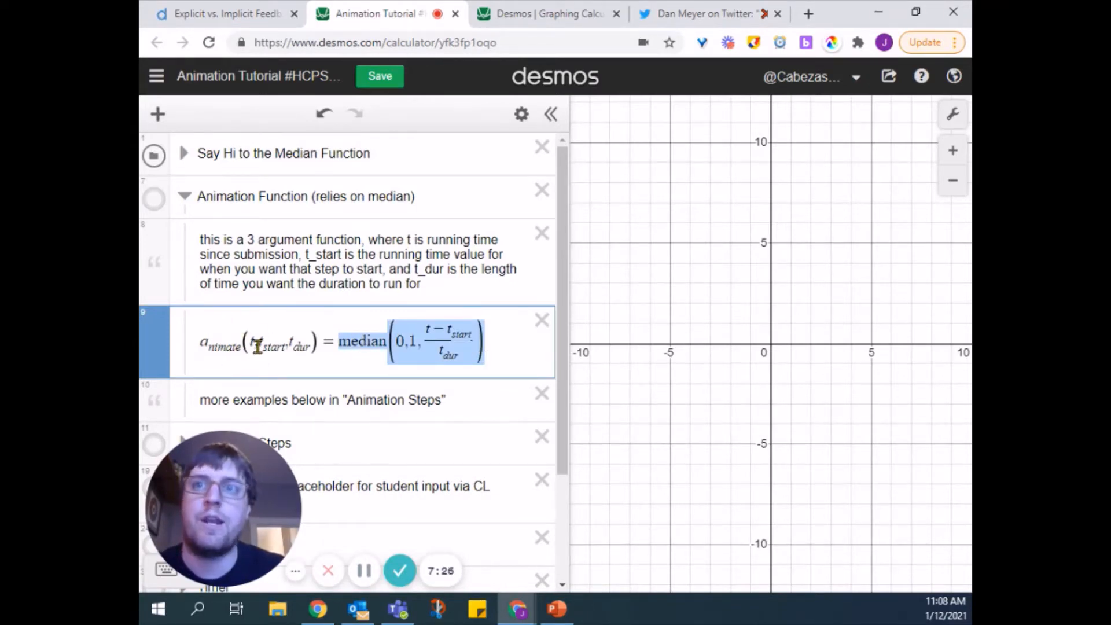
- Add the example function f(x) = 3x below the animate definition and show its graph
left_click(489, 358)
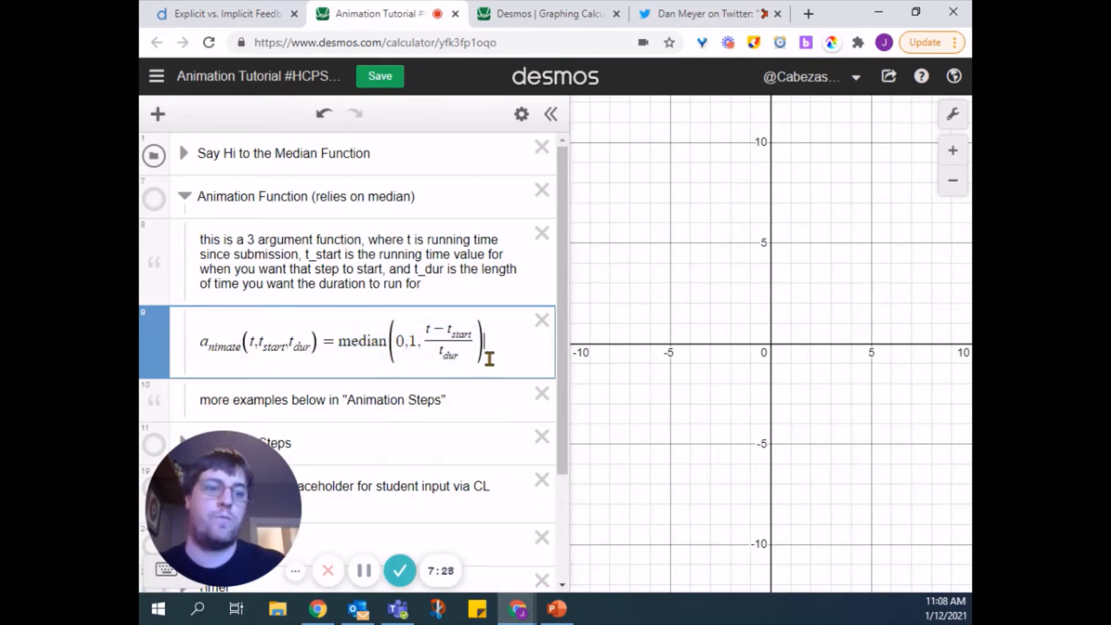
key("Return")
type("f(x) ")
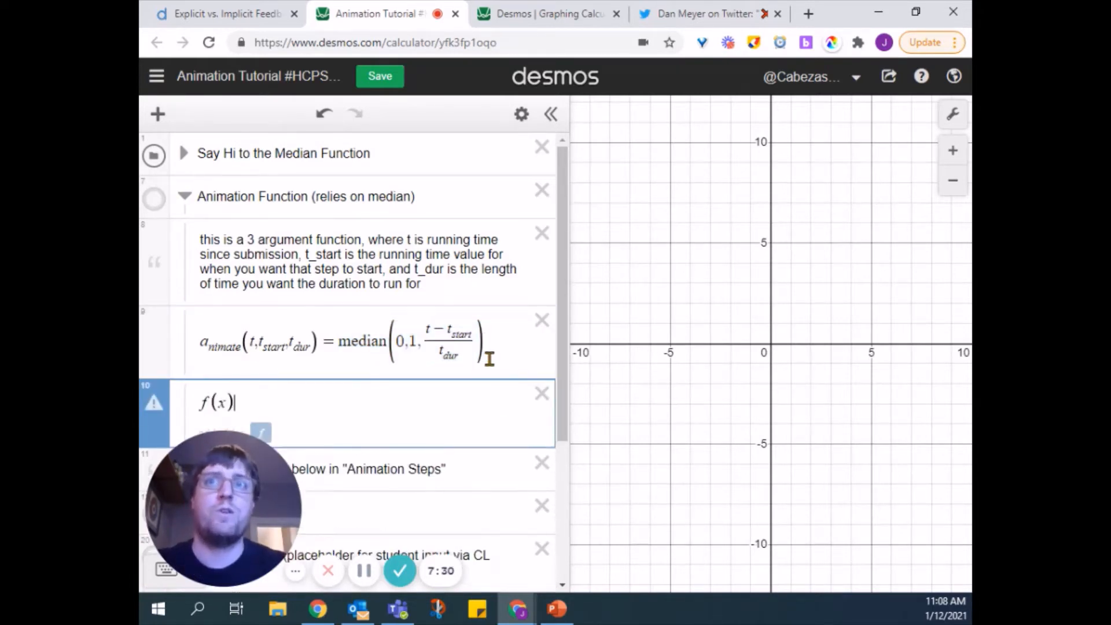
type("= 3x")
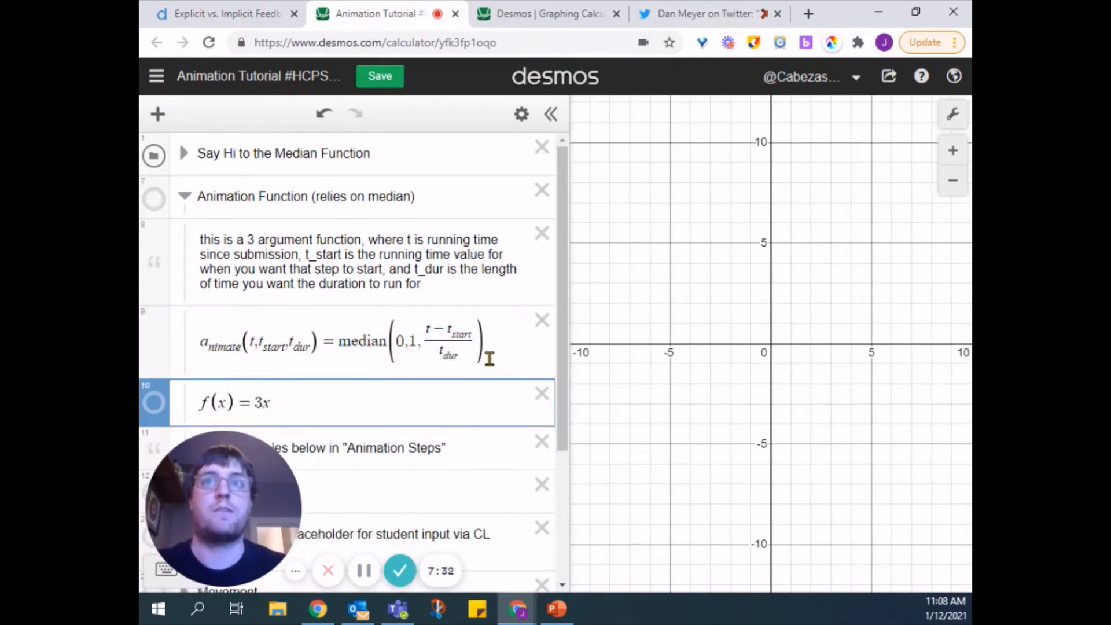
left_click(153, 402)
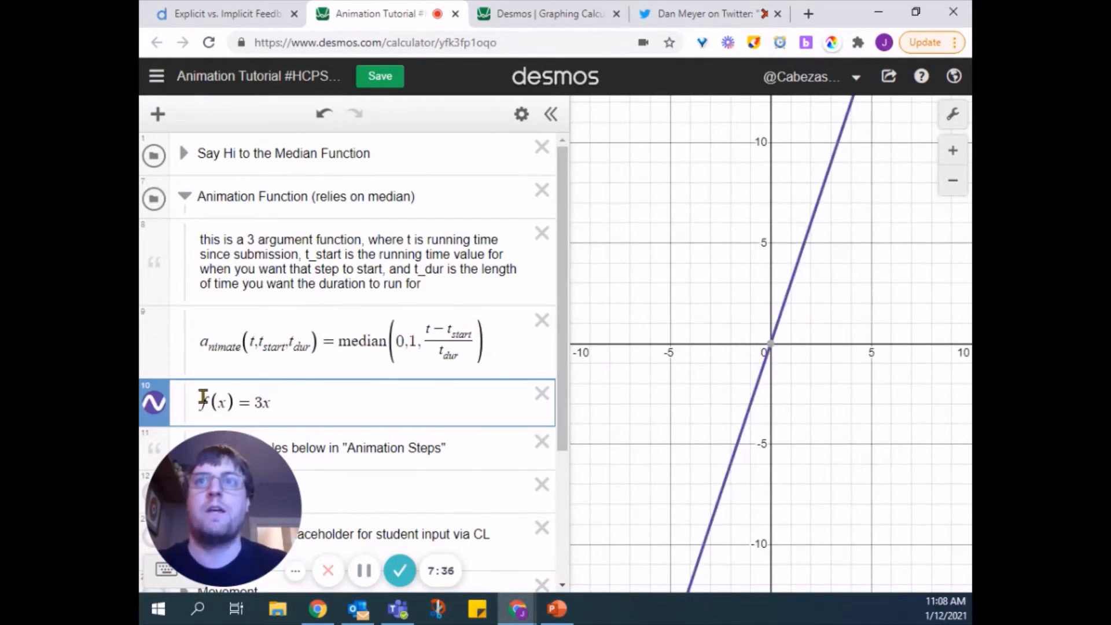
- Highlight the argument of f(x) and the three arguments of the animate function, and delete the example f(x) = 3x
left_click_drag(217, 403, 226, 401)
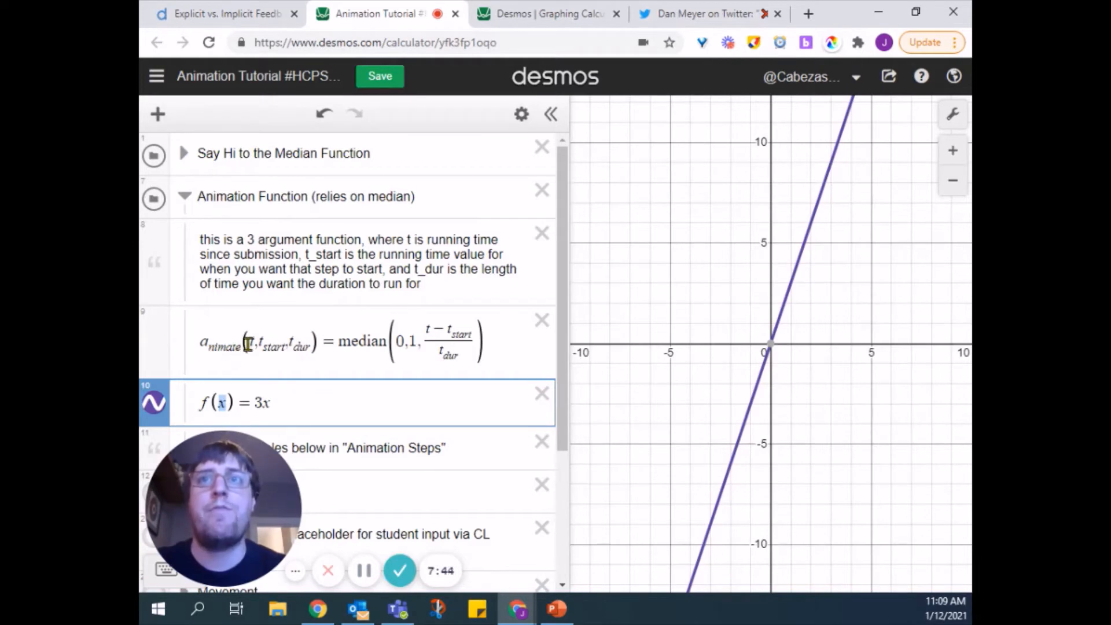
left_click_drag(247, 344, 302, 351)
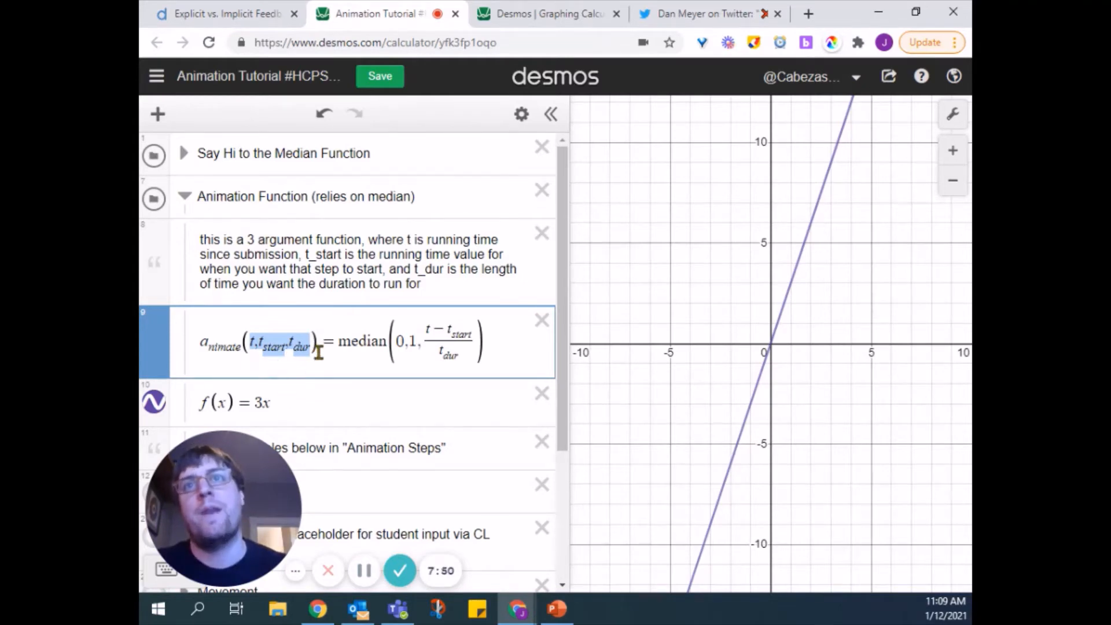
left_click(539, 396)
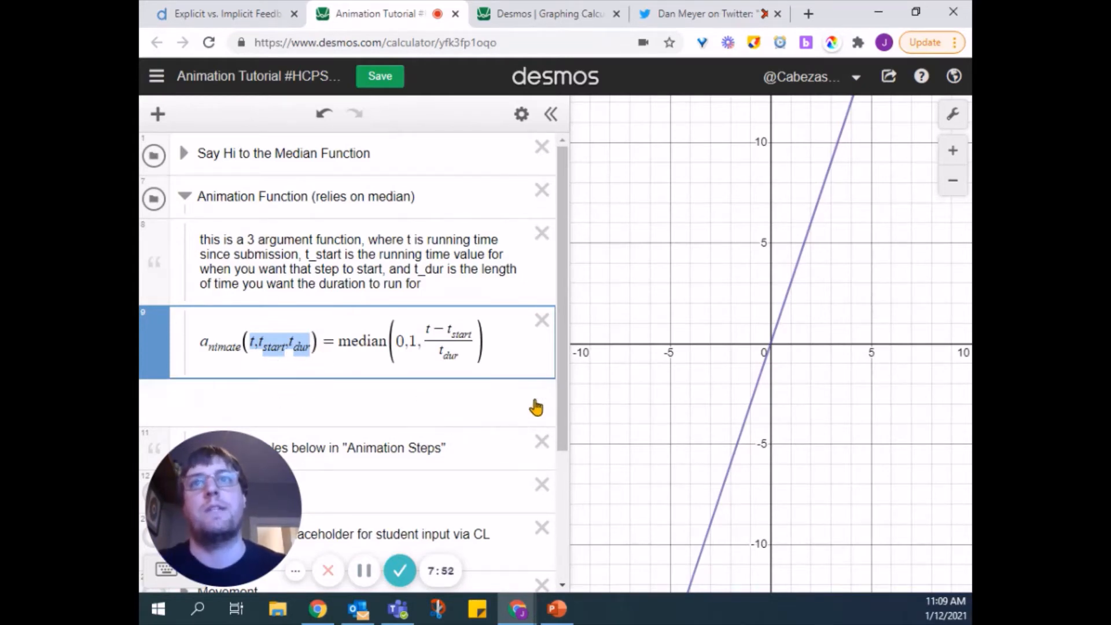
- Examine the t_start and t_dur arguments of the animate function and the fraction inside its median
left_click(276, 354)
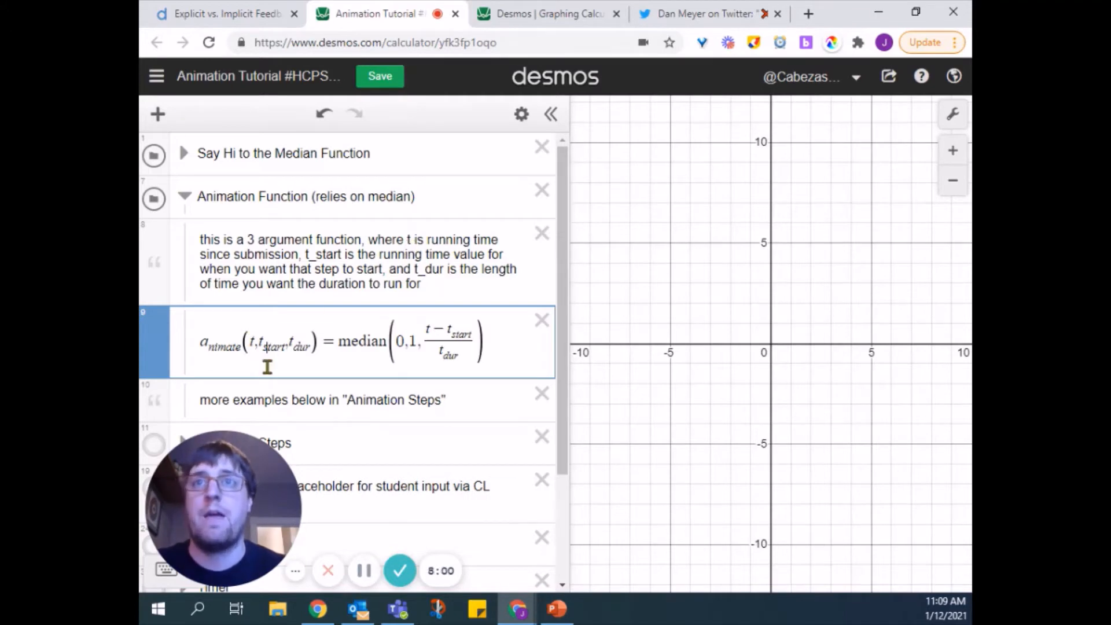
left_click_drag(260, 343, 291, 343)
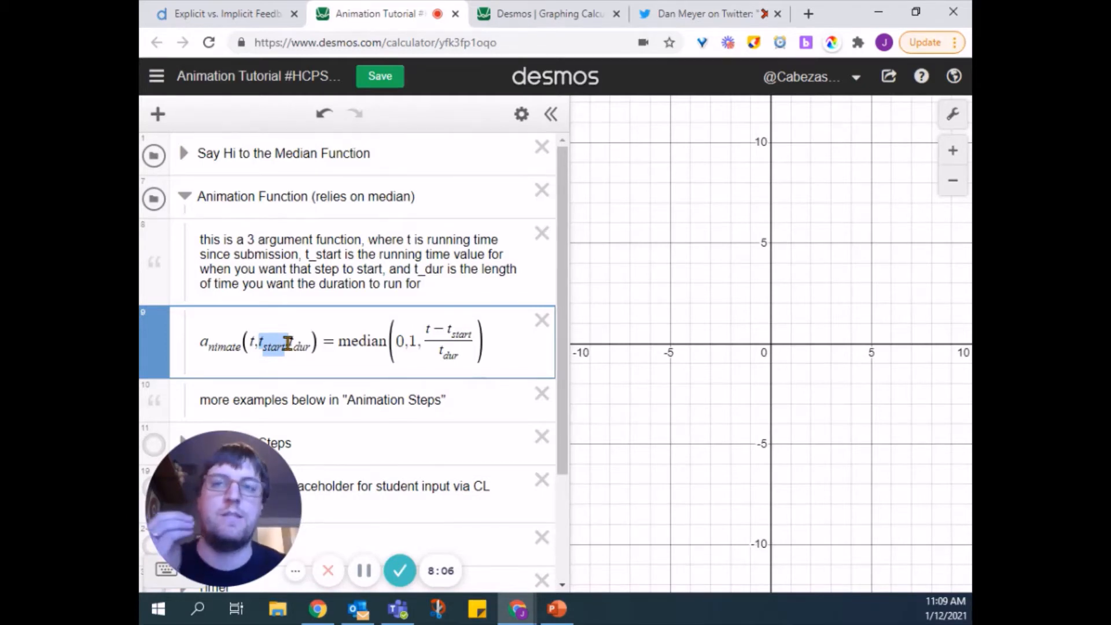
left_click(275, 343)
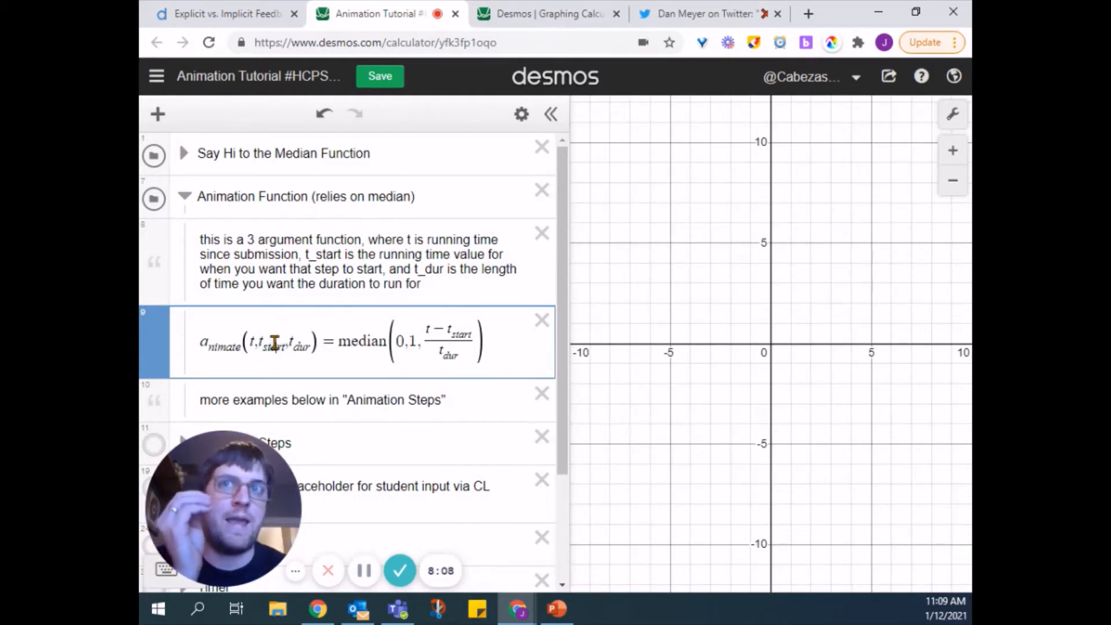
left_click_drag(288, 343, 302, 345)
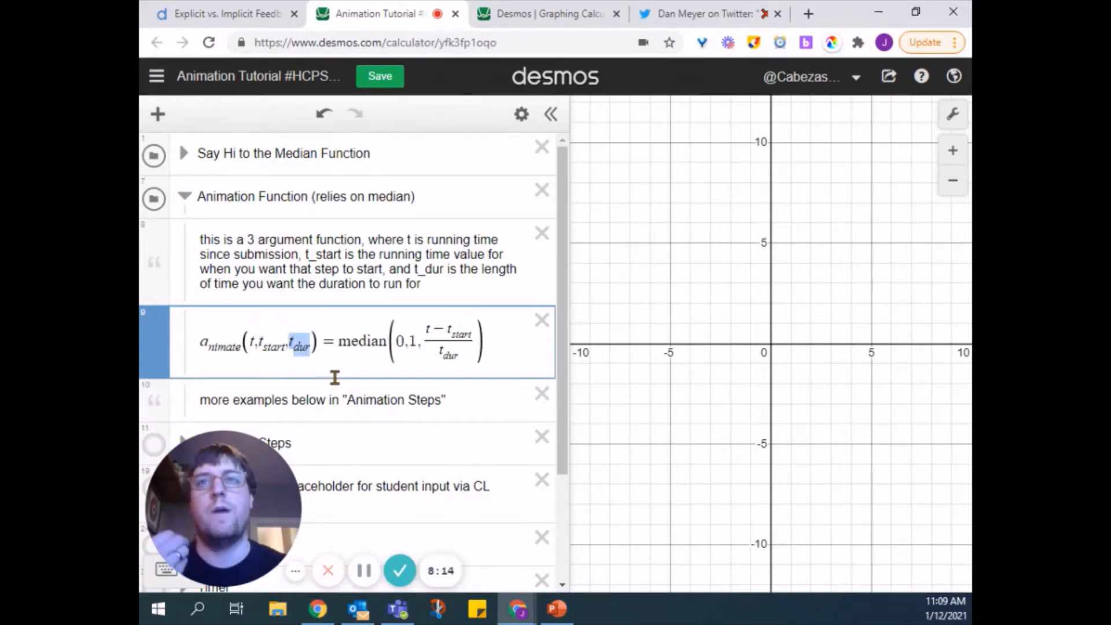
left_click(425, 354)
left_click_drag(337, 342, 458, 348)
left_click(435, 347)
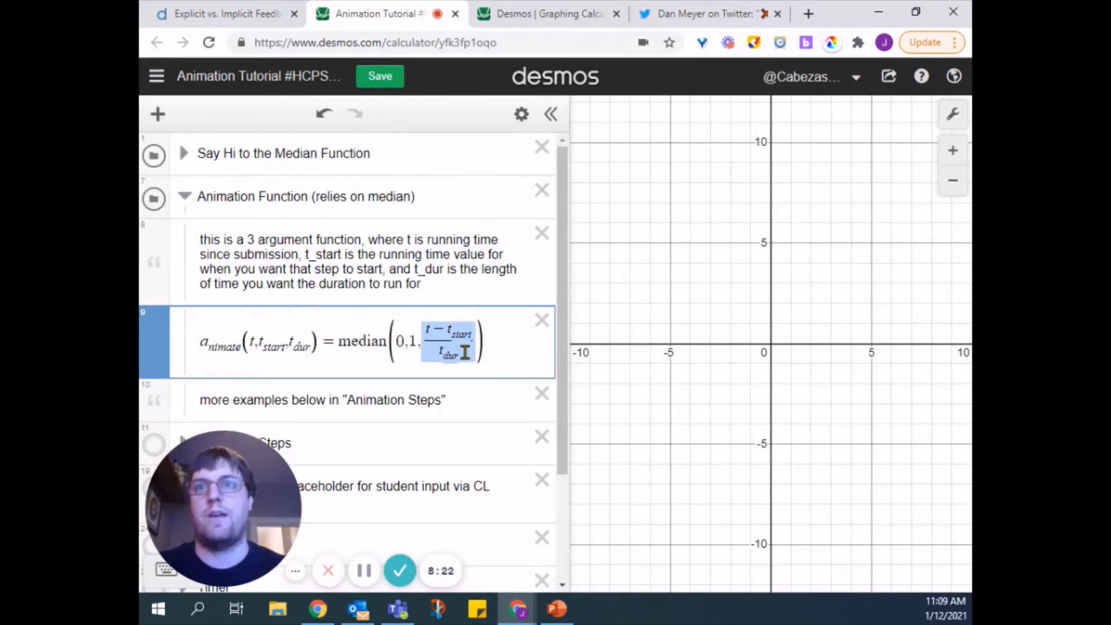
left_click(475, 349)
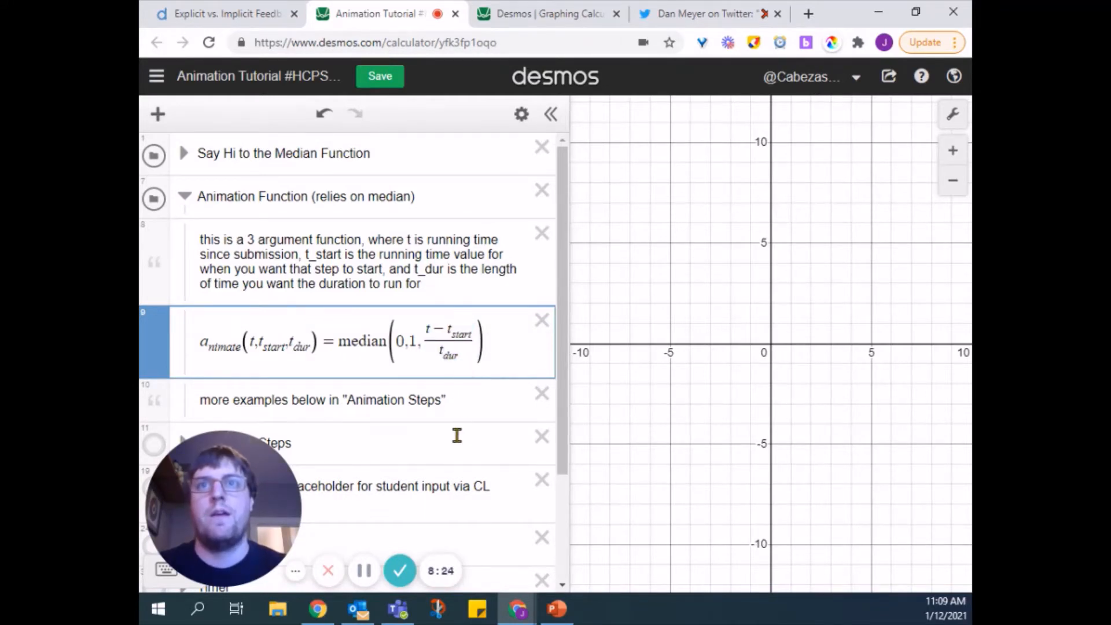
- Expand the "Animation Steps" folder and read through the a1, a2 and a3 step definitions
scroll(456, 435, "down", 2)
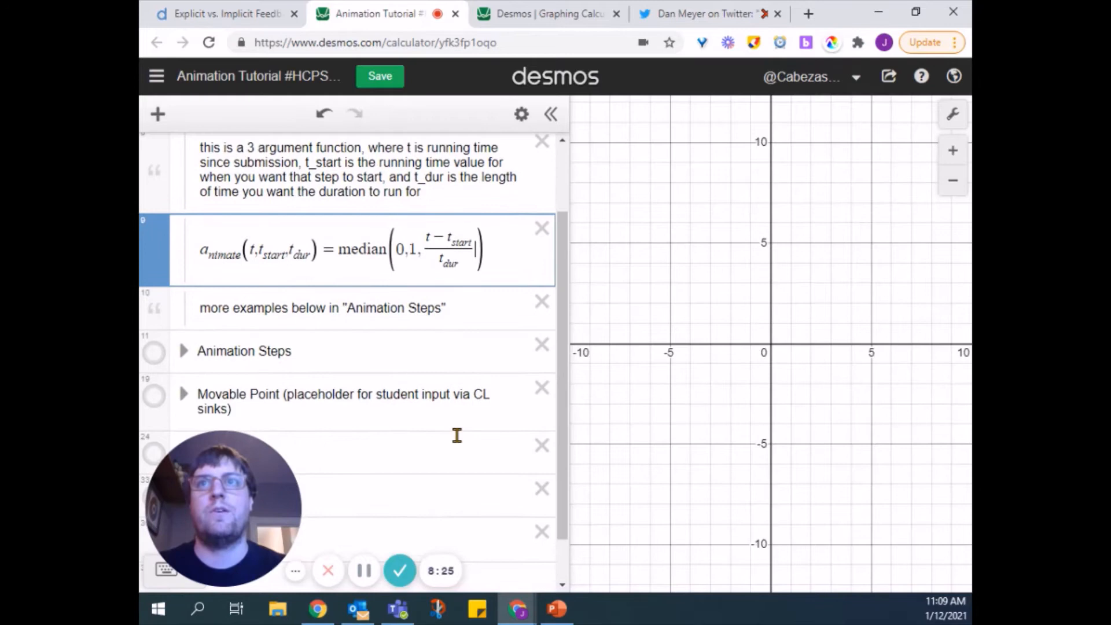
left_click(184, 350)
scroll(295, 353, "down", 2)
scroll(296, 354, "down", 4)
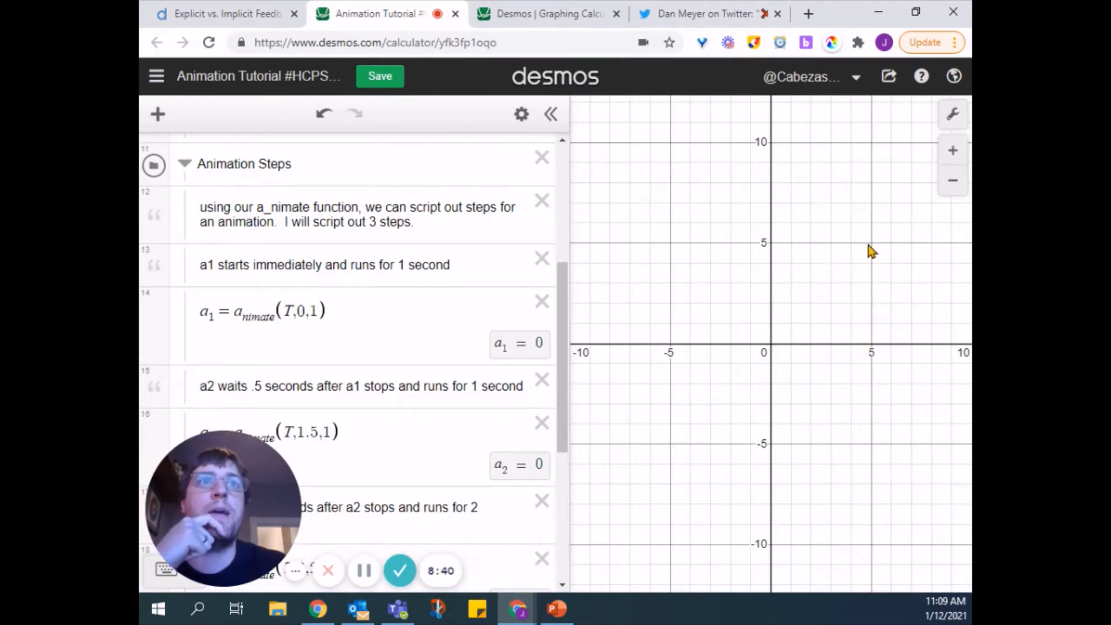
scroll(473, 310, "down", 3)
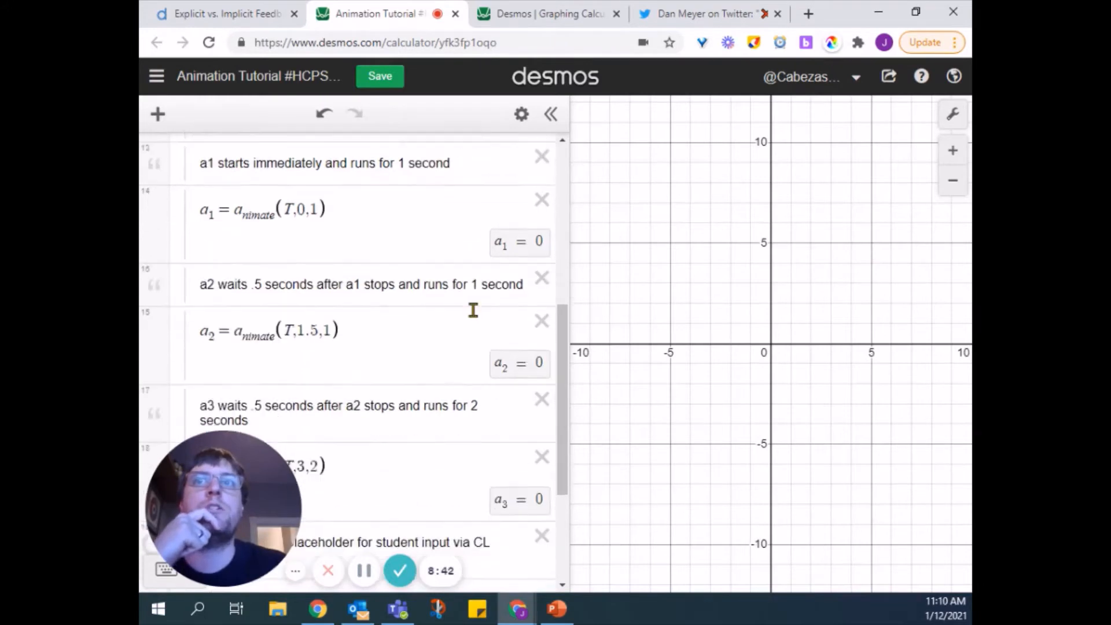
- Compare the T, 0 and 1 arguments of the a1 step with the animate function's definition and the note describing a1
scroll(472, 311, "up", 2)
scroll(473, 317, "up", 2)
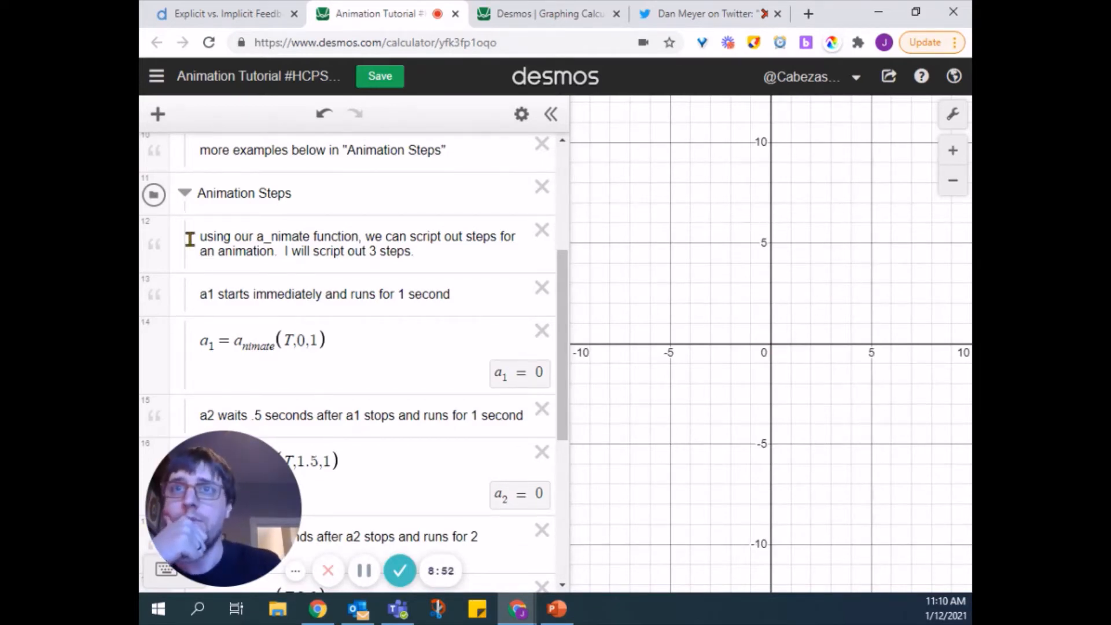
scroll(190, 238, "down", 1)
scroll(189, 239, "up", 2)
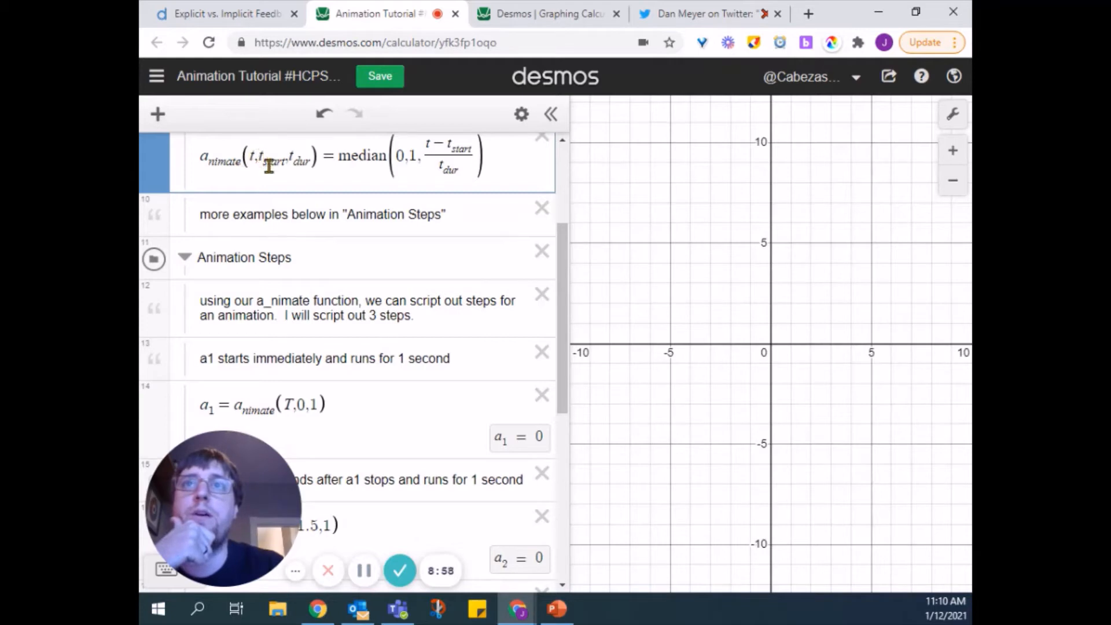
left_click(285, 407)
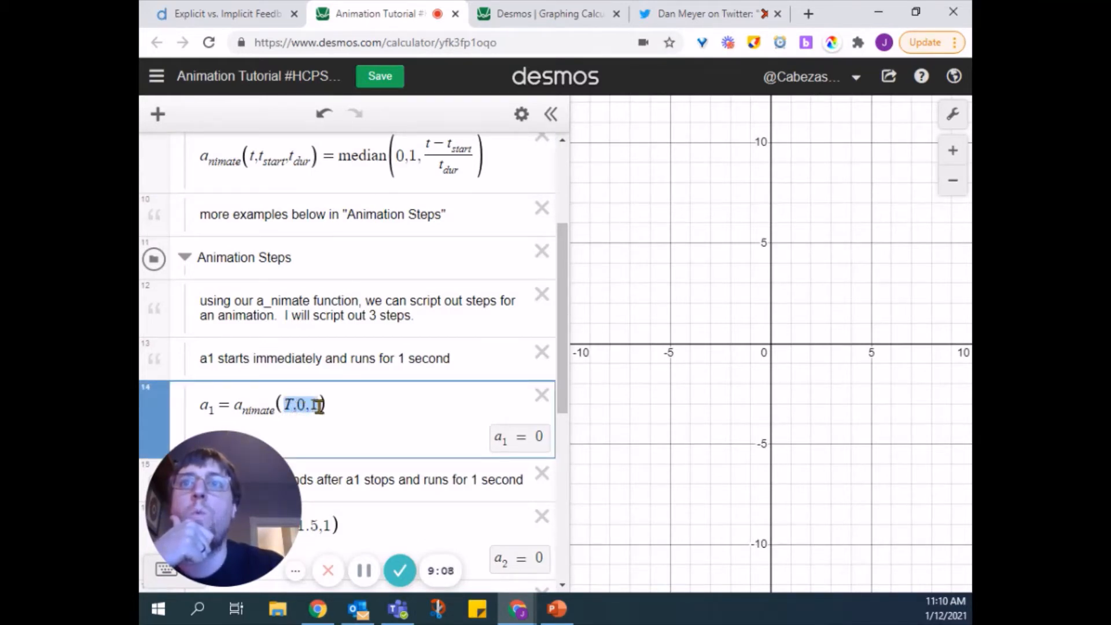
left_click(290, 407)
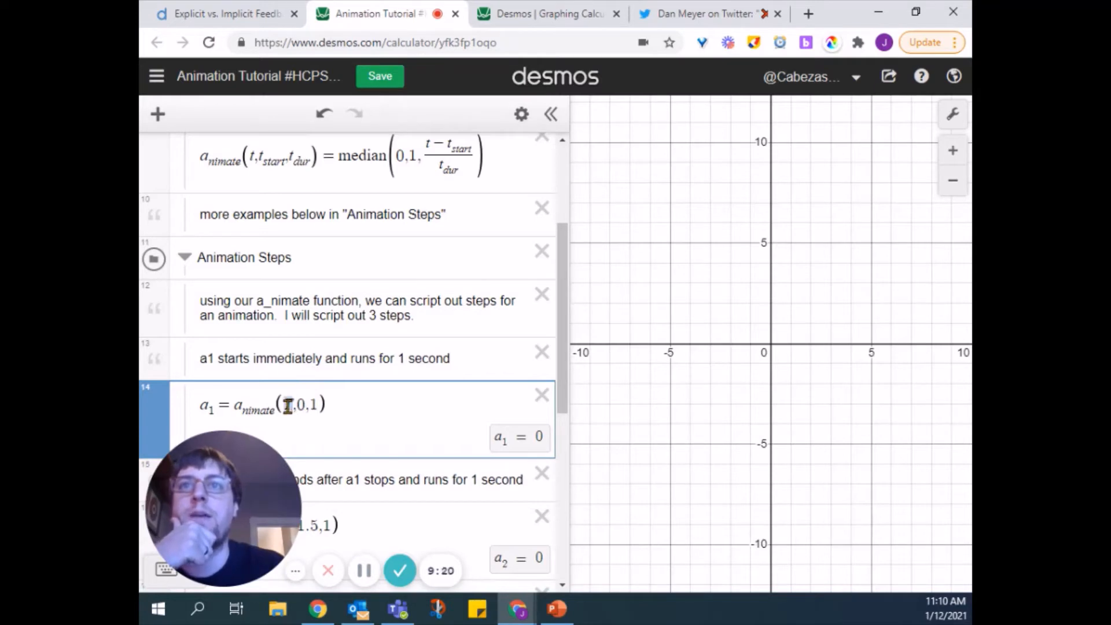
left_click_drag(288, 404, 297, 407)
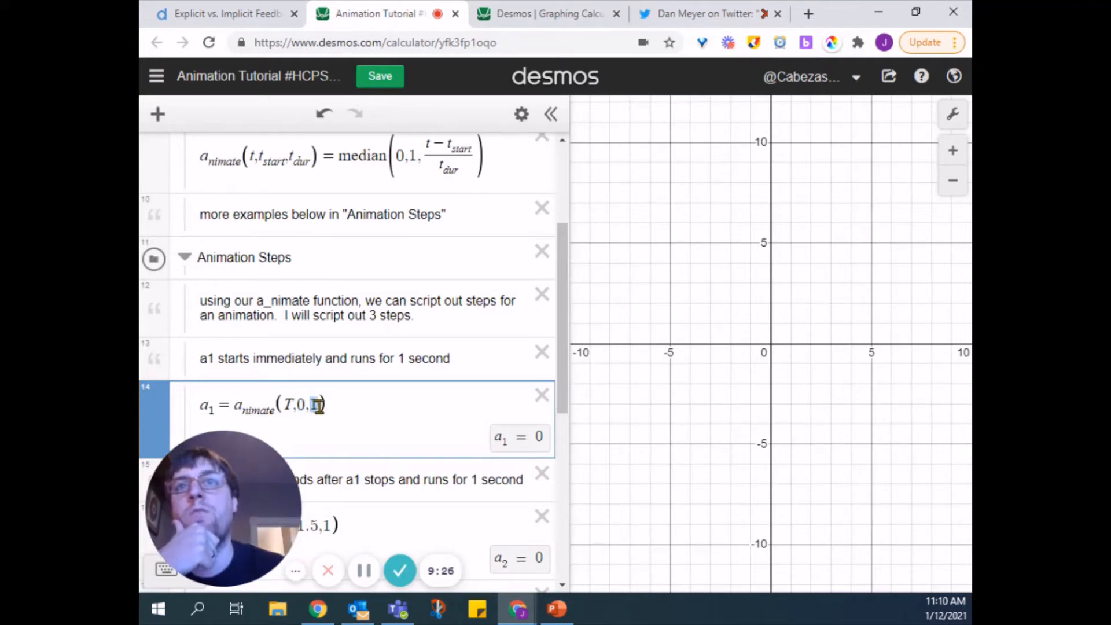
left_click(321, 360)
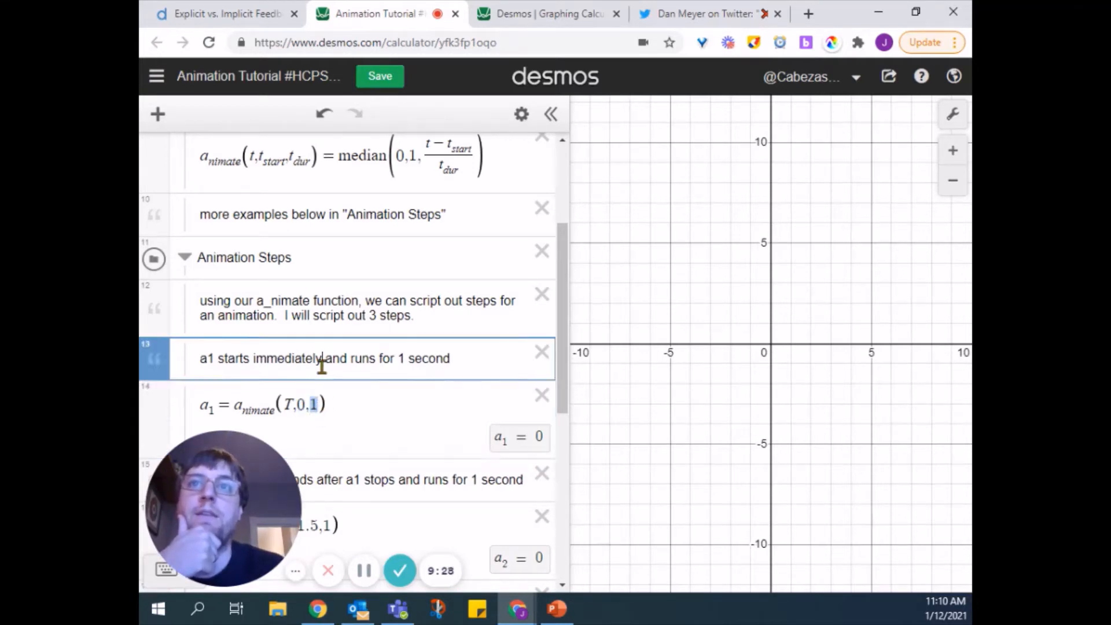
- Highlight the T and 1.5 arguments of the a2 step and compare its timing with the a1 step
scroll(353, 396, "down", 4)
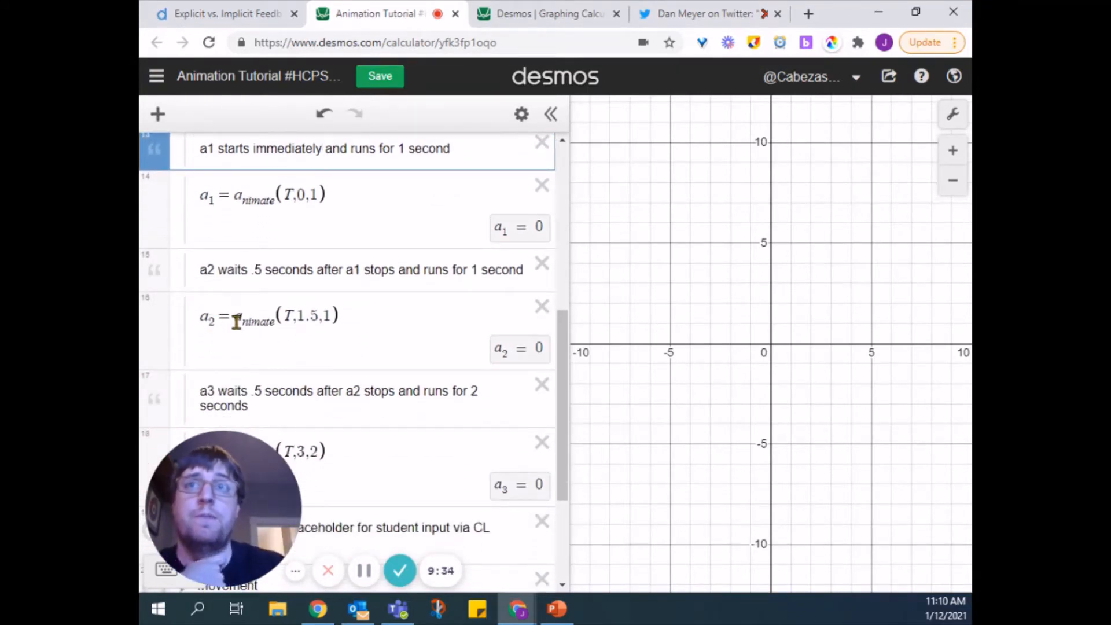
left_click(282, 317)
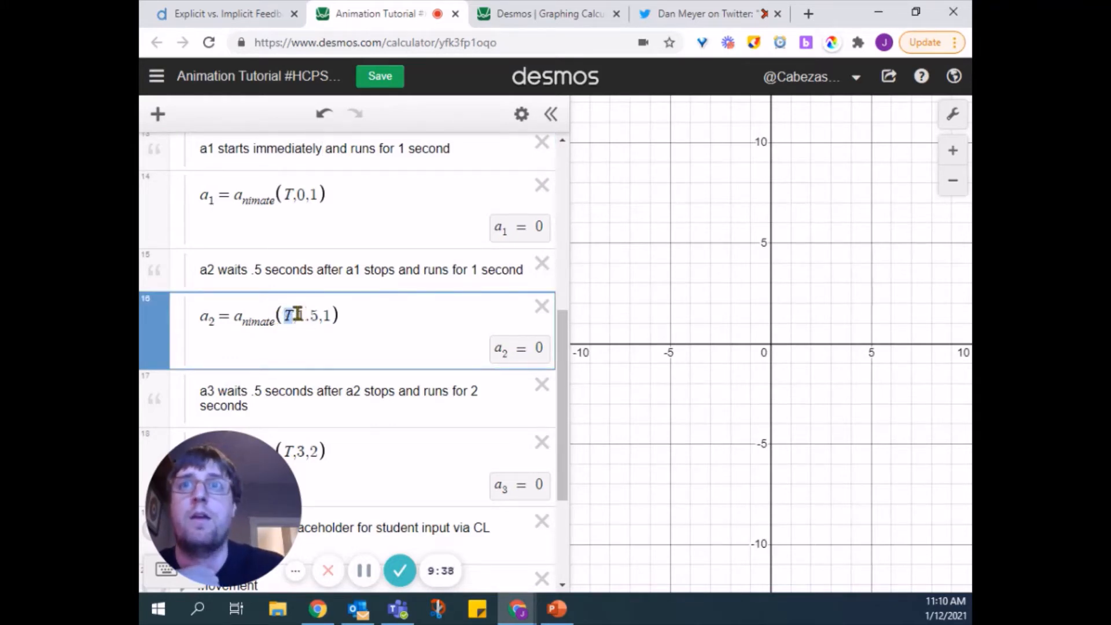
left_click_drag(297, 315, 308, 318)
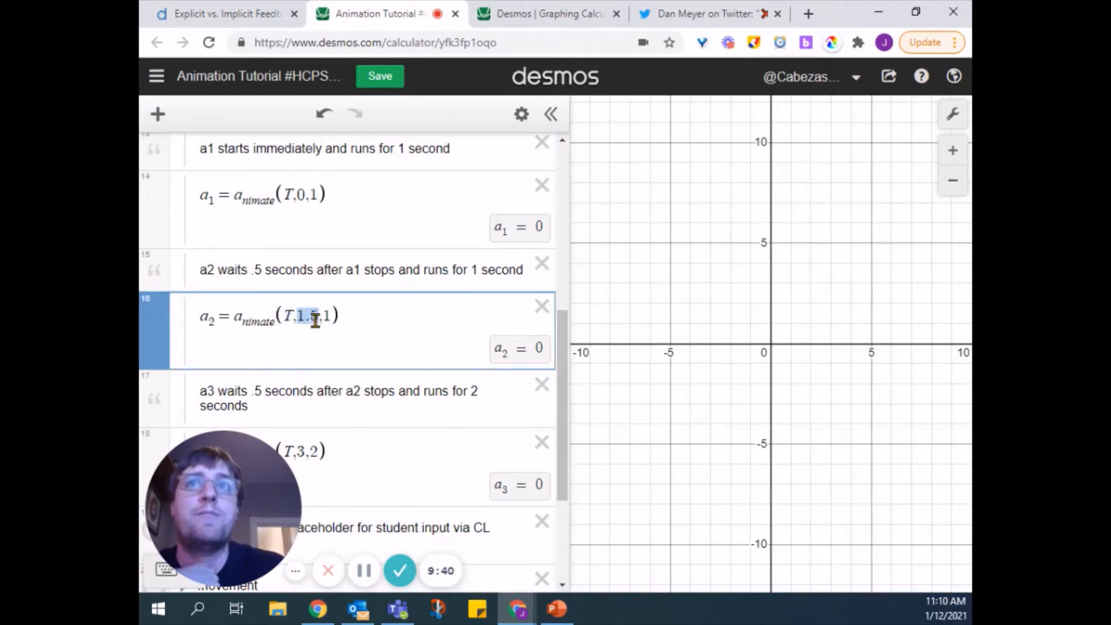
left_click(316, 319)
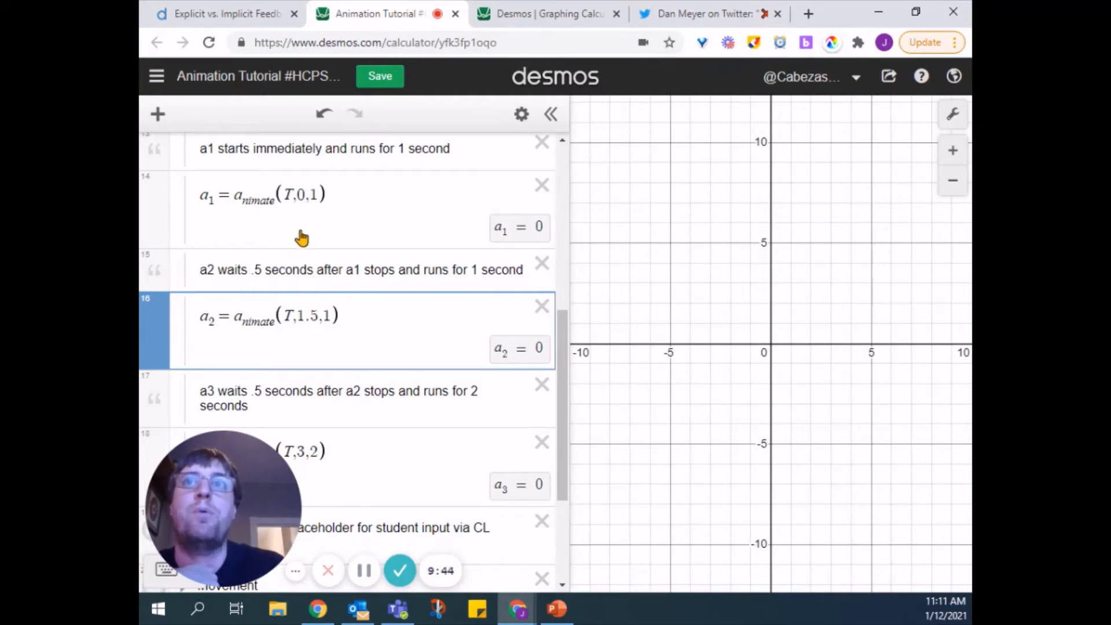
left_click(307, 196)
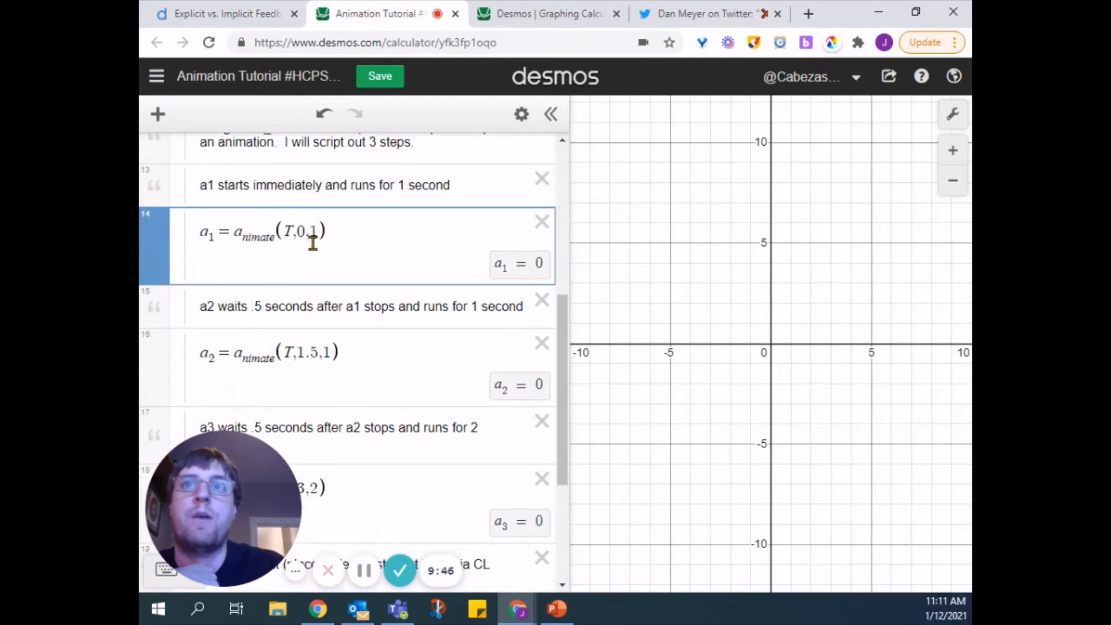
left_click(331, 352)
scroll(329, 354, "down", 3)
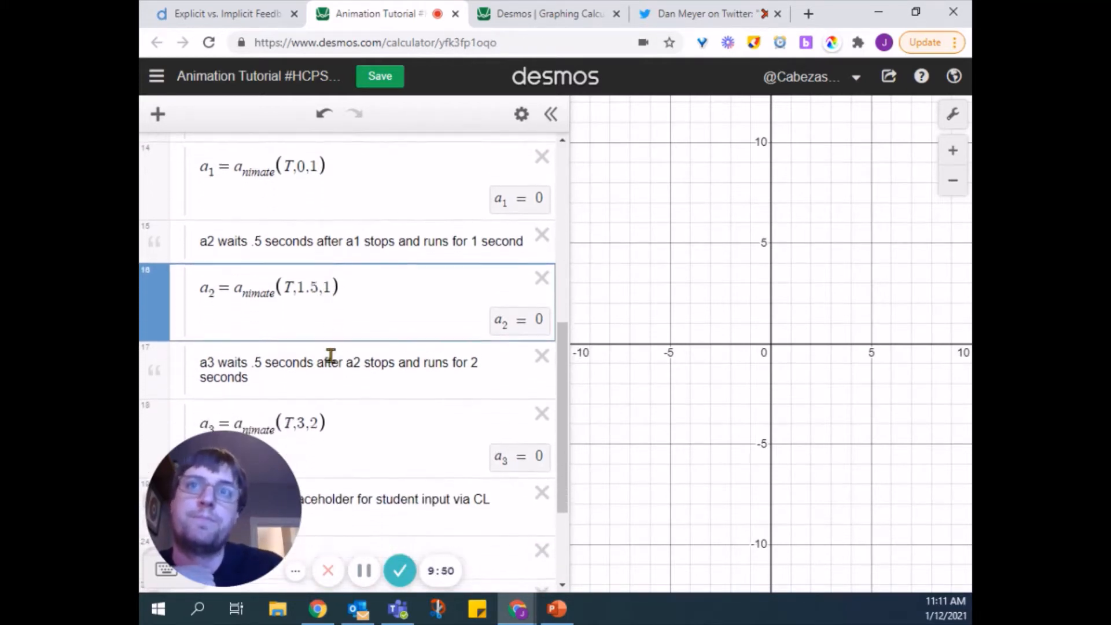
scroll(341, 261, "up", 2)
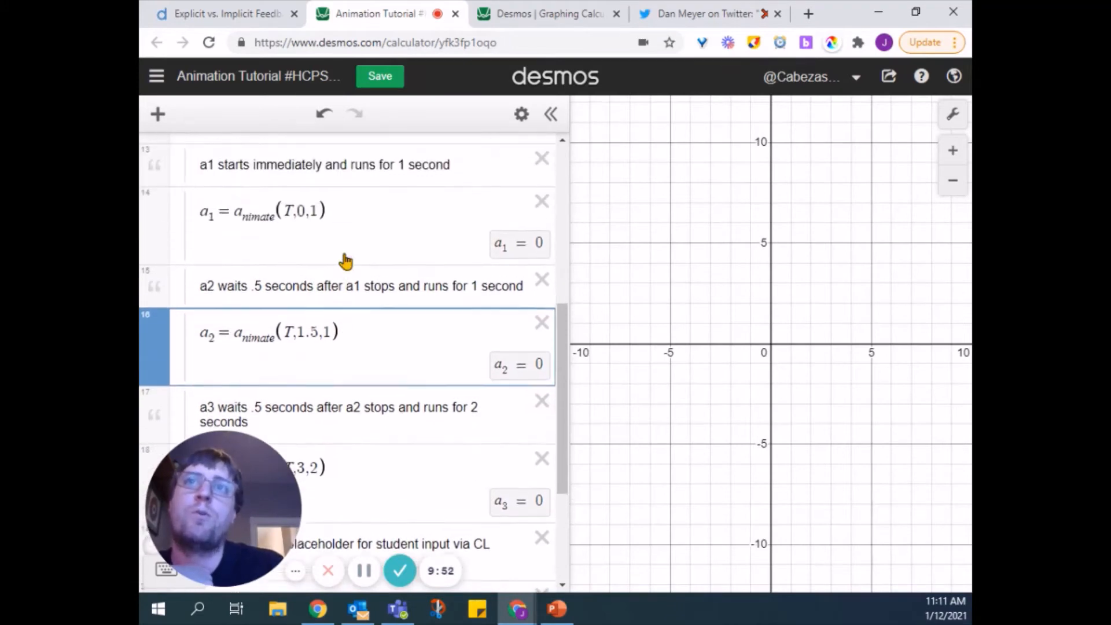
scroll(345, 262, "down", 1)
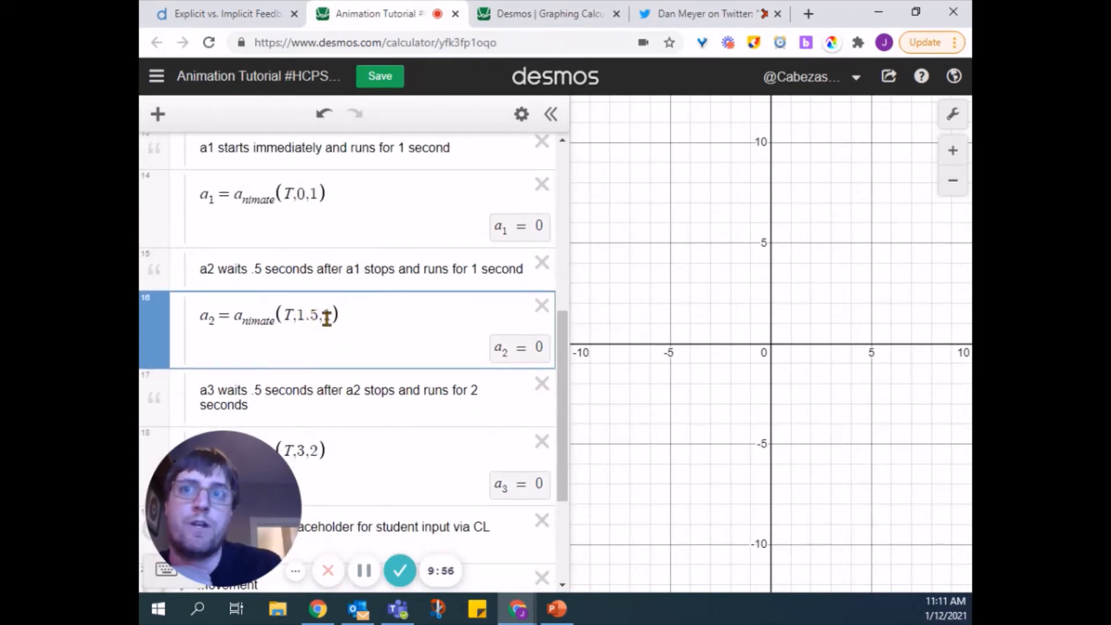
- Highlight the .5 seconds wait in the a3 note and the a3 duration argument, and review all three step definitions
scroll(327, 317, "down", 2)
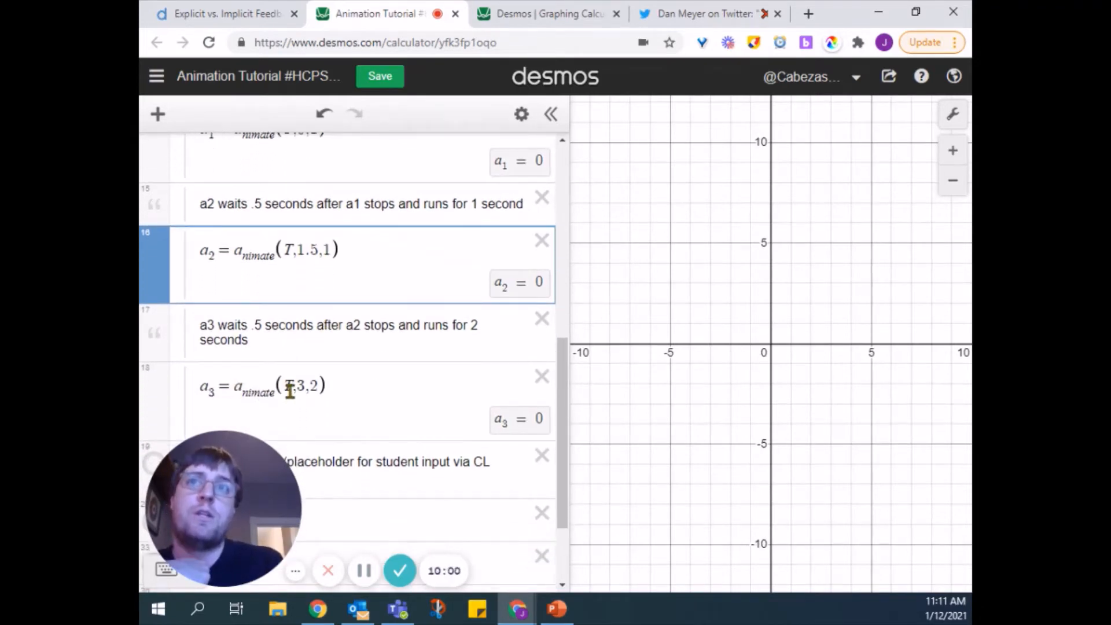
left_click(249, 327)
left_click_drag(249, 327, 313, 329)
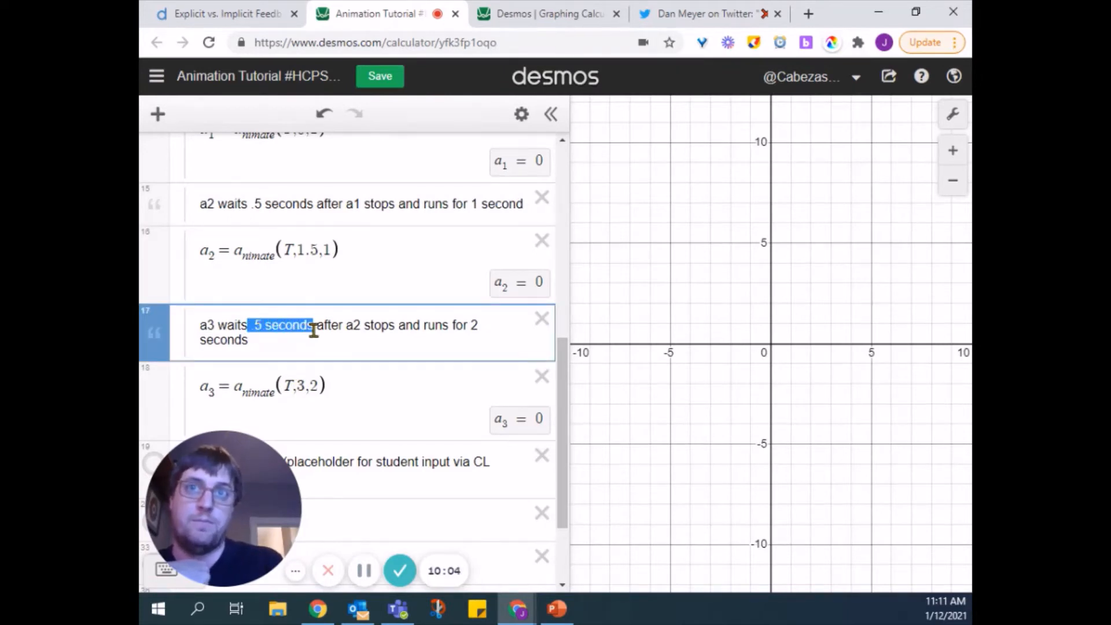
left_click(315, 385)
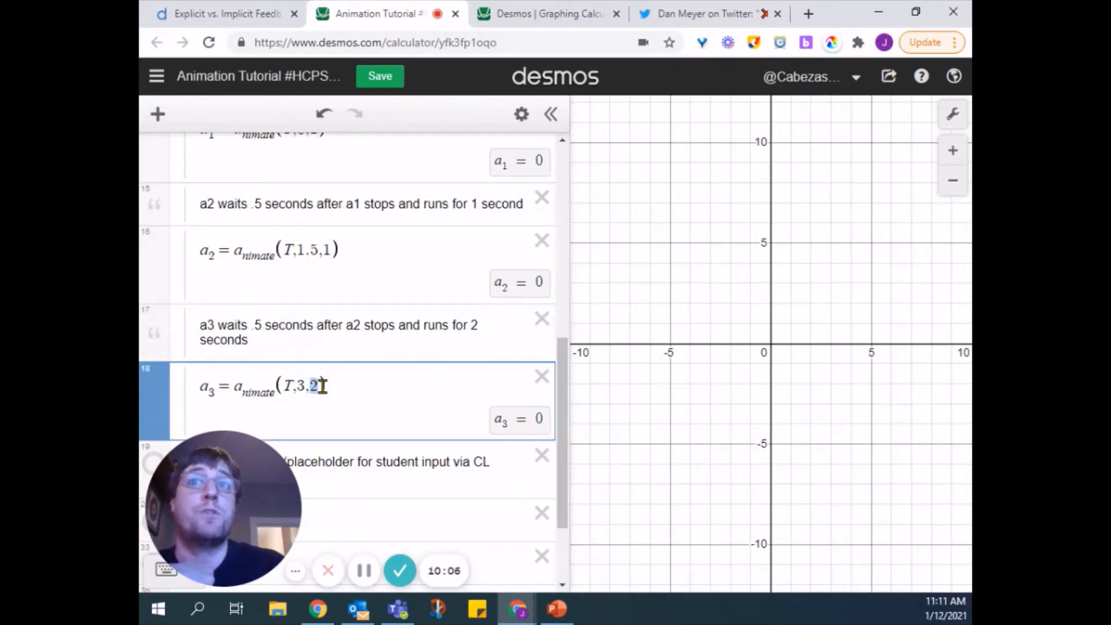
left_click(338, 389)
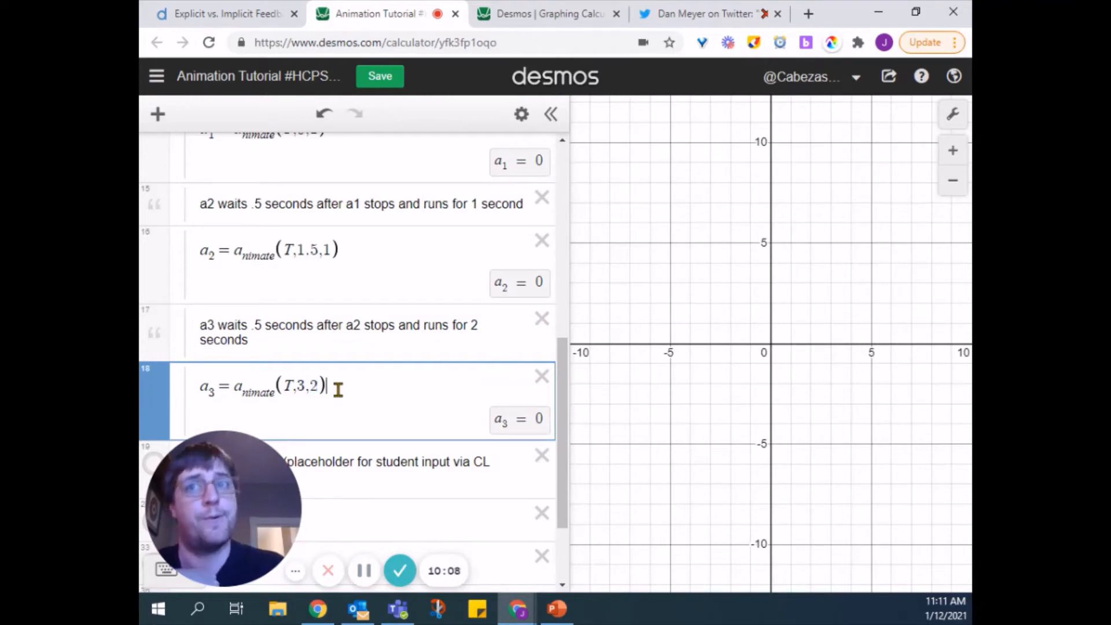
scroll(339, 389, "down", 1)
scroll(338, 390, "up", 2)
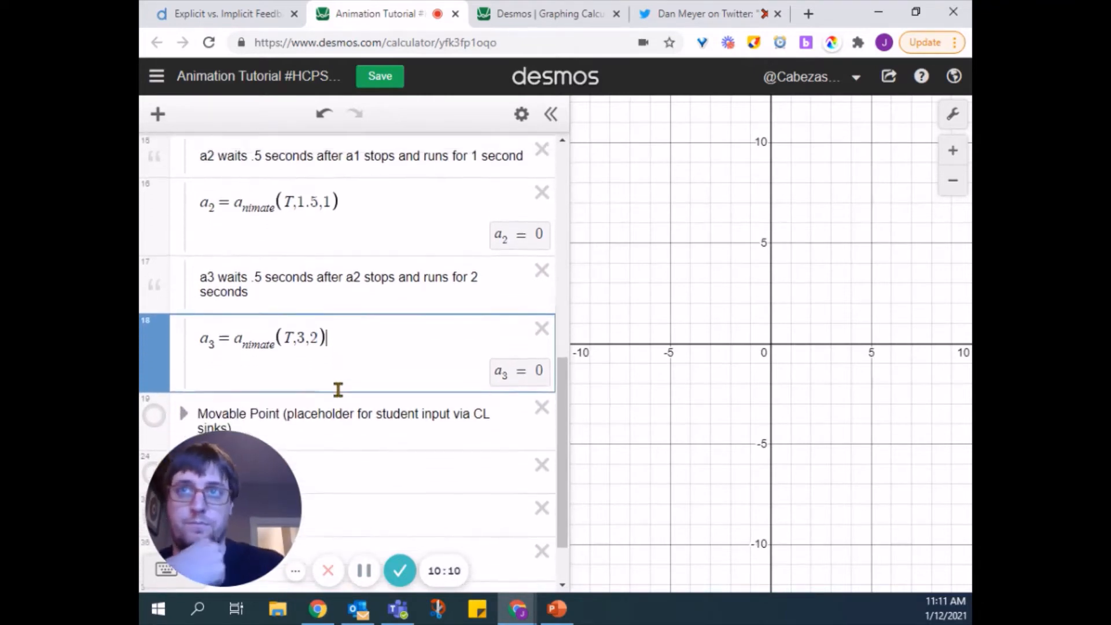
scroll(338, 389, "up", 2)
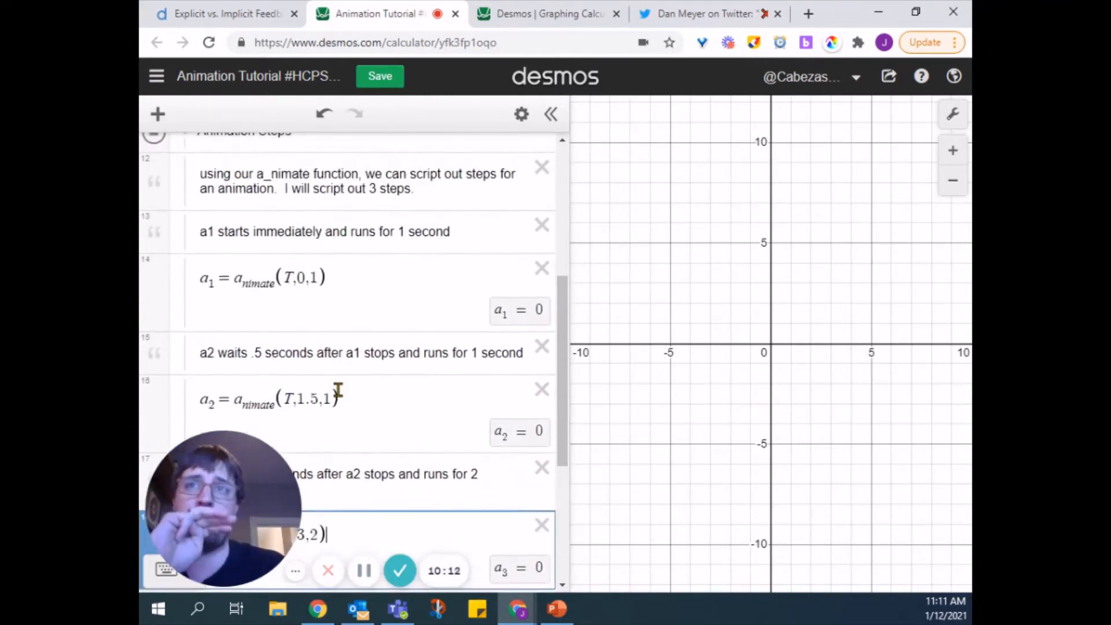
scroll(338, 393, "down", 2)
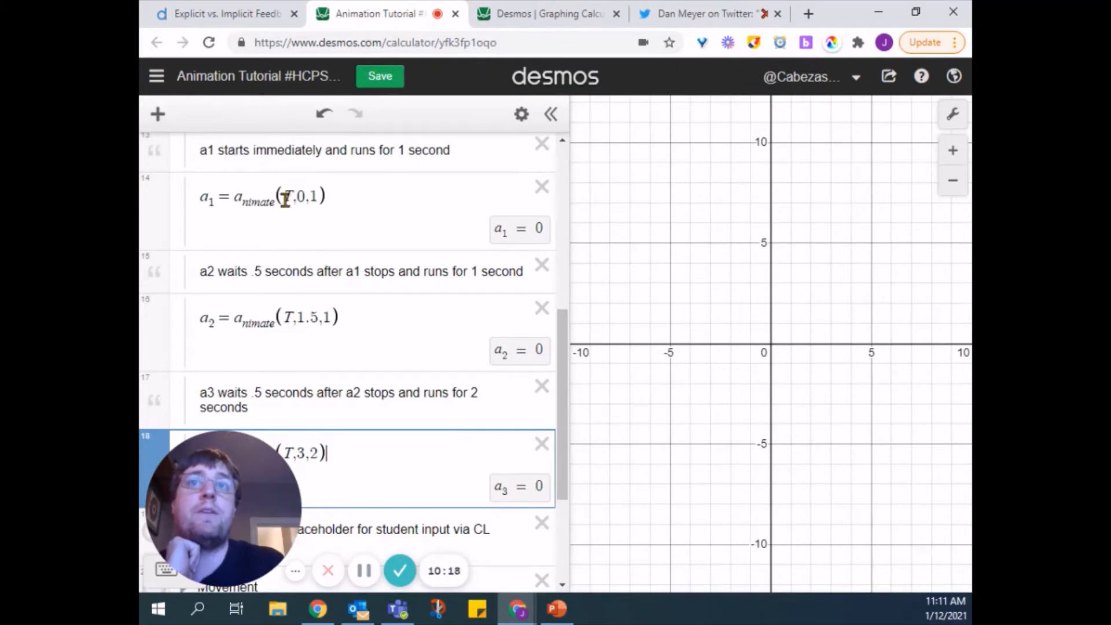
scroll(298, 277, "down", 1)
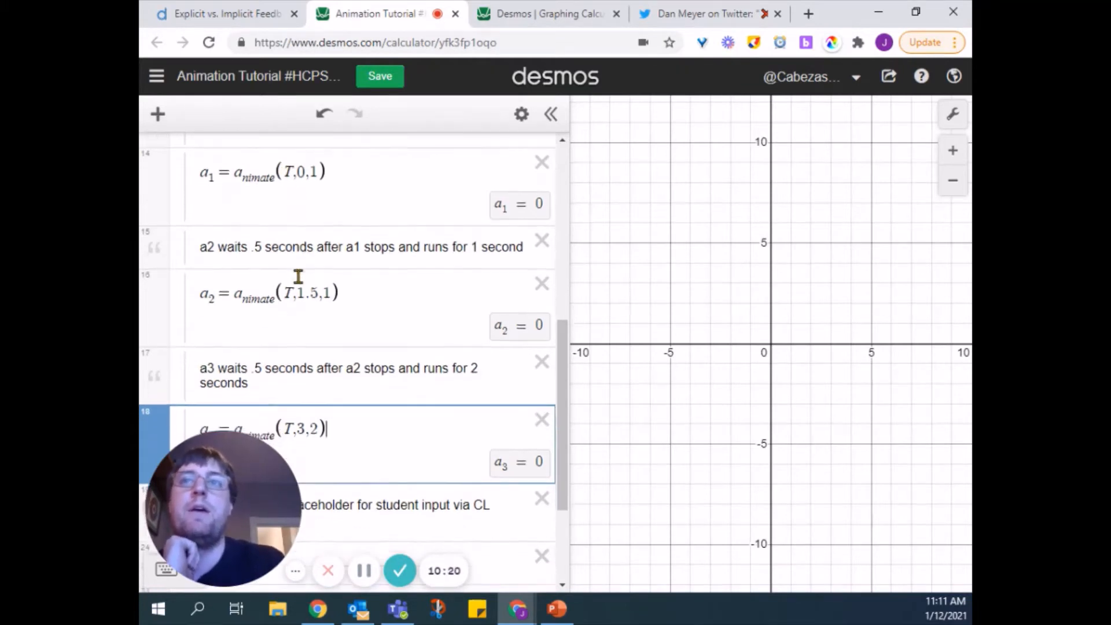
scroll(299, 283, "down", 2)
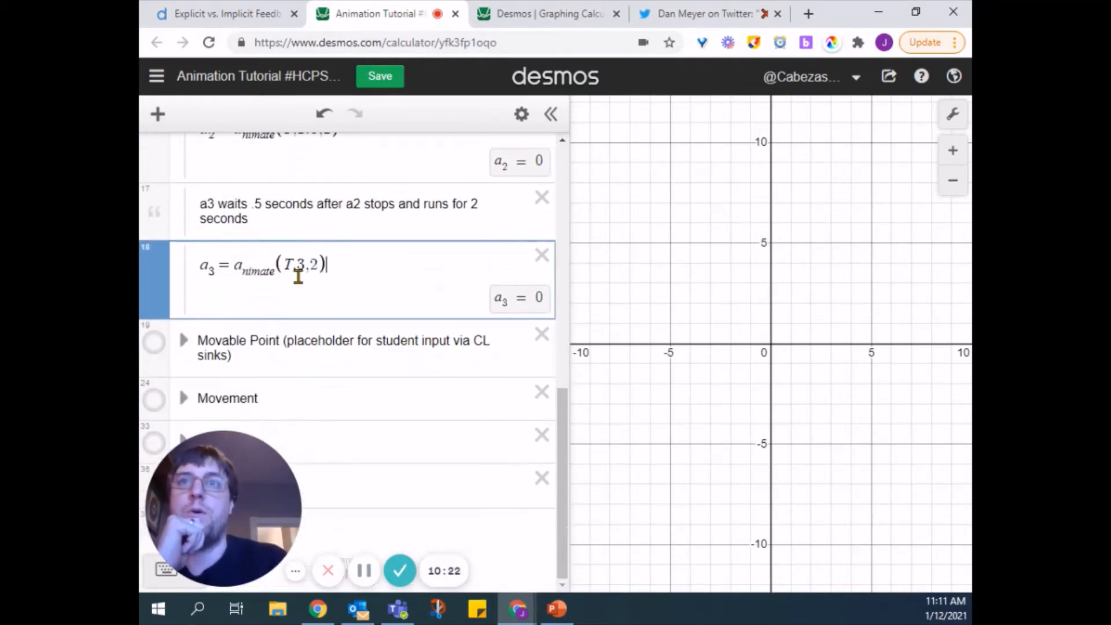
- Expand the "Movable Point" folder, turn on its display, and show the coordinates of the plotted point (X, Y)
left_click(183, 340)
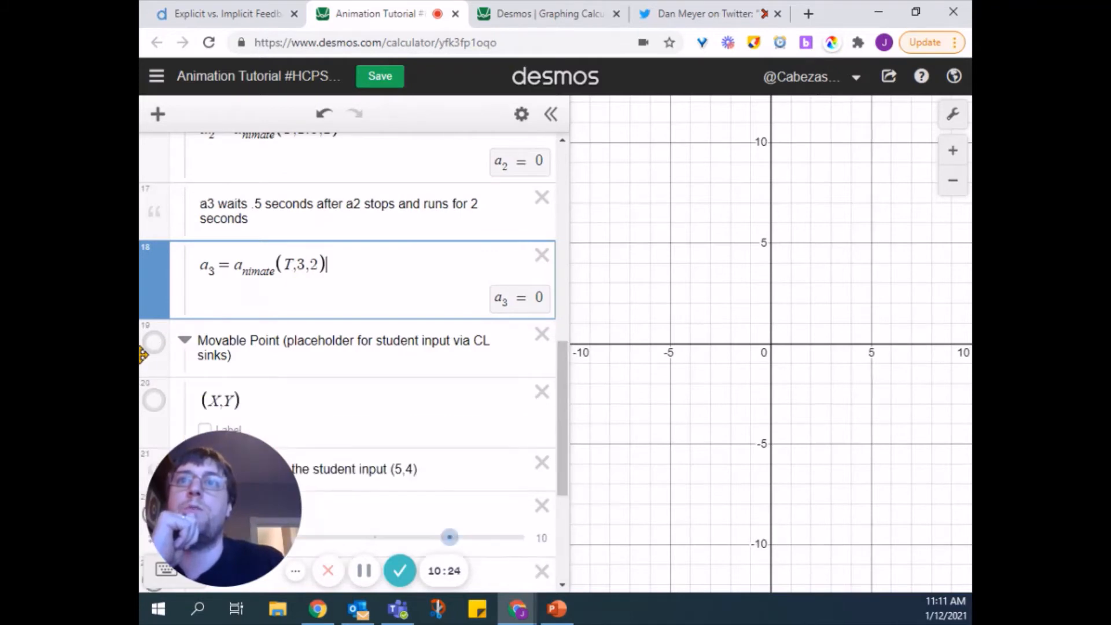
left_click(153, 345)
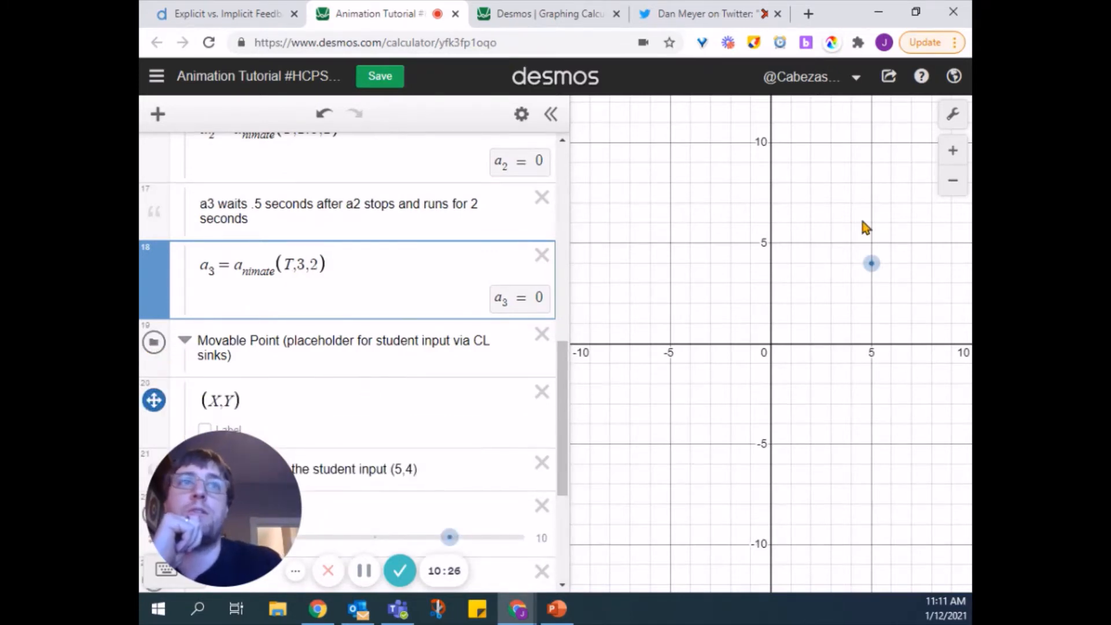
left_click(866, 267)
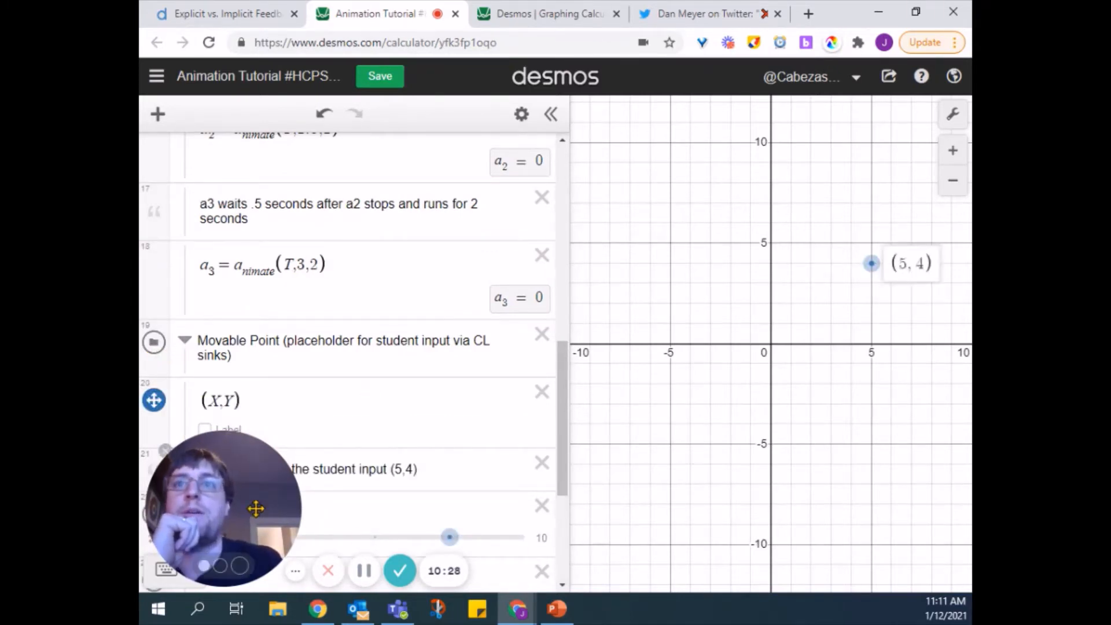
left_click_drag(255, 508, 885, 498)
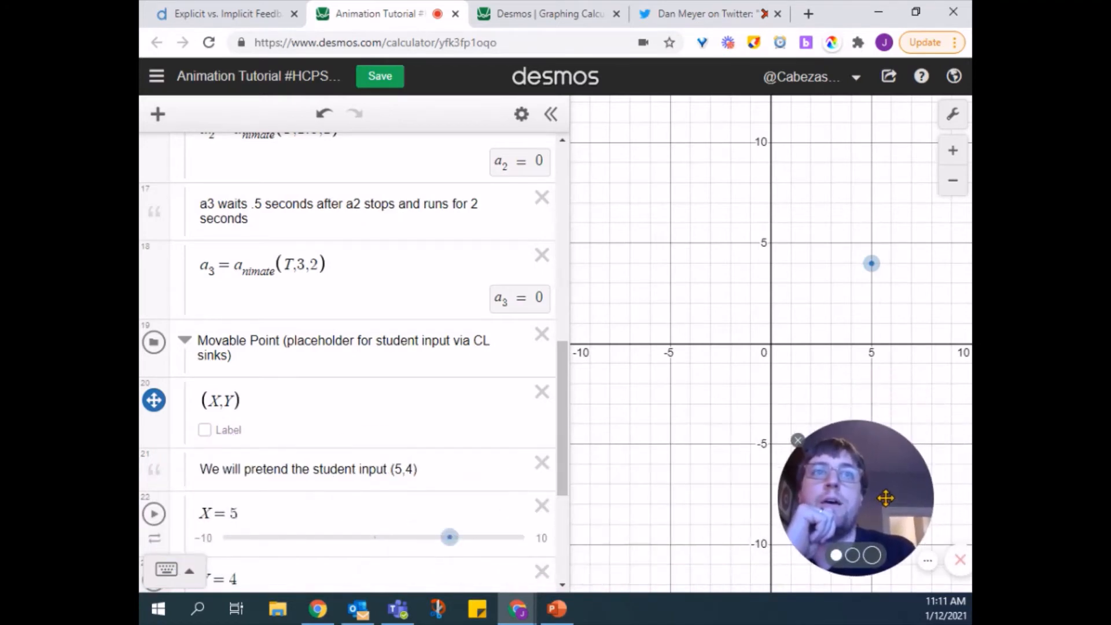
- Try moving the plotted point to about (-2.57, 1.2) and back to about (4.9, 3.95), and undo both moves
left_click_drag(865, 258, 717, 321)
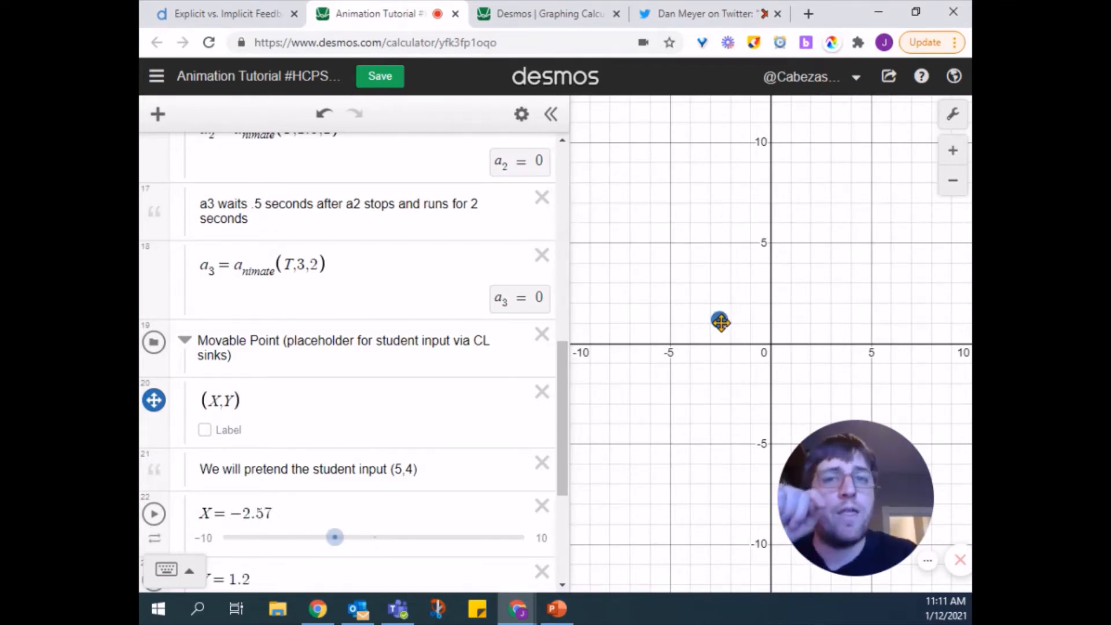
left_click_drag(720, 322, 869, 264)
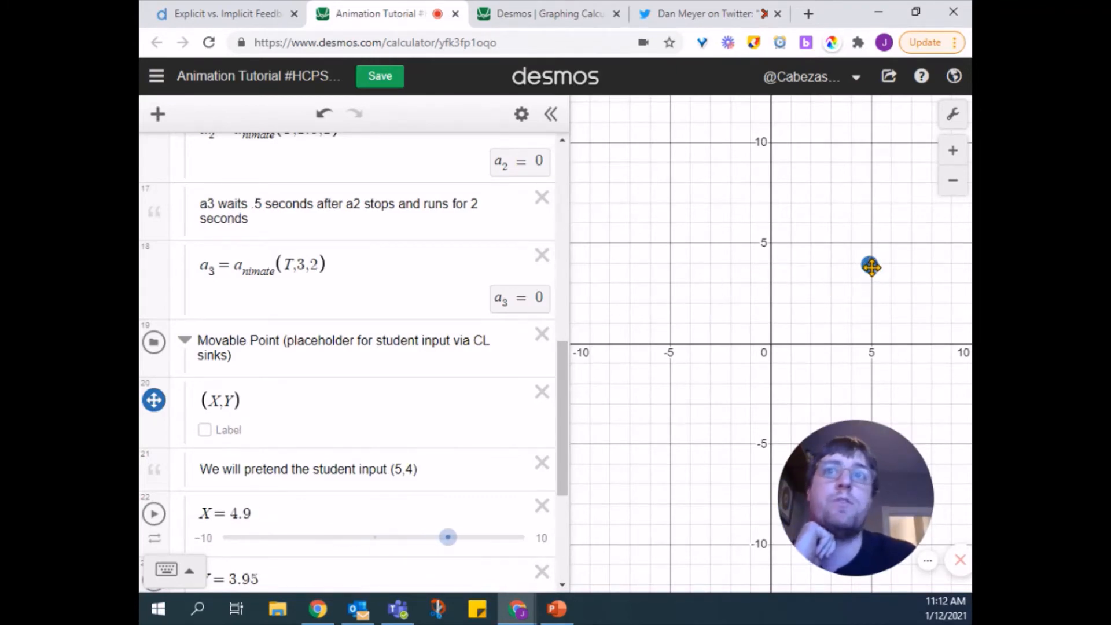
left_click(326, 115)
left_click(327, 115)
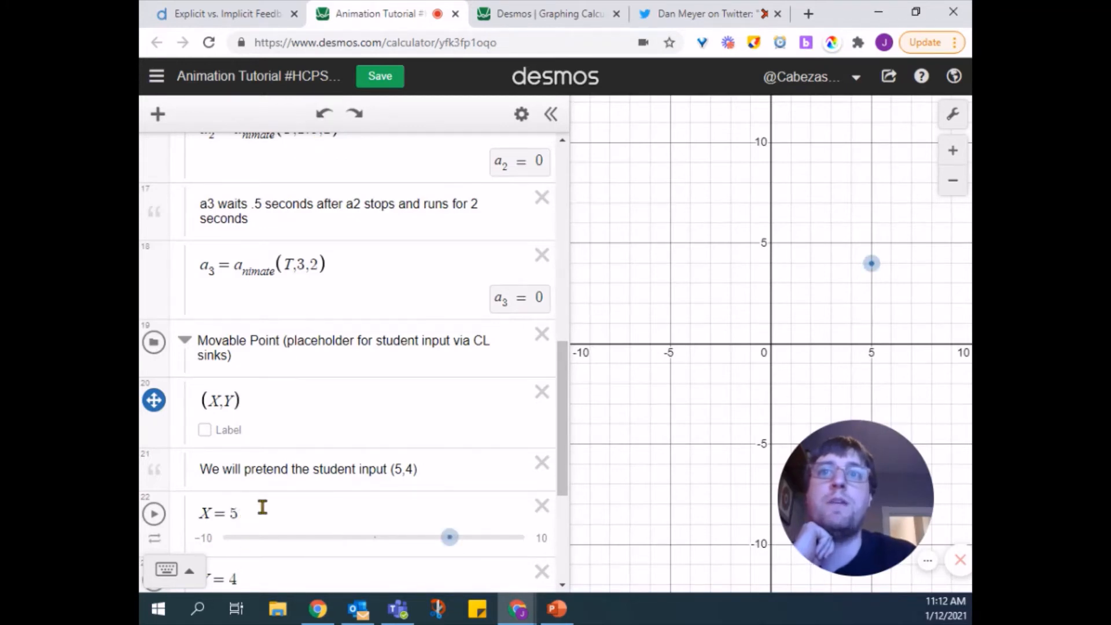
- Review the X and Y sliders in the "Movable Point" folder and hide the point (X, Y) from the graph
scroll(260, 507, "down", 3)
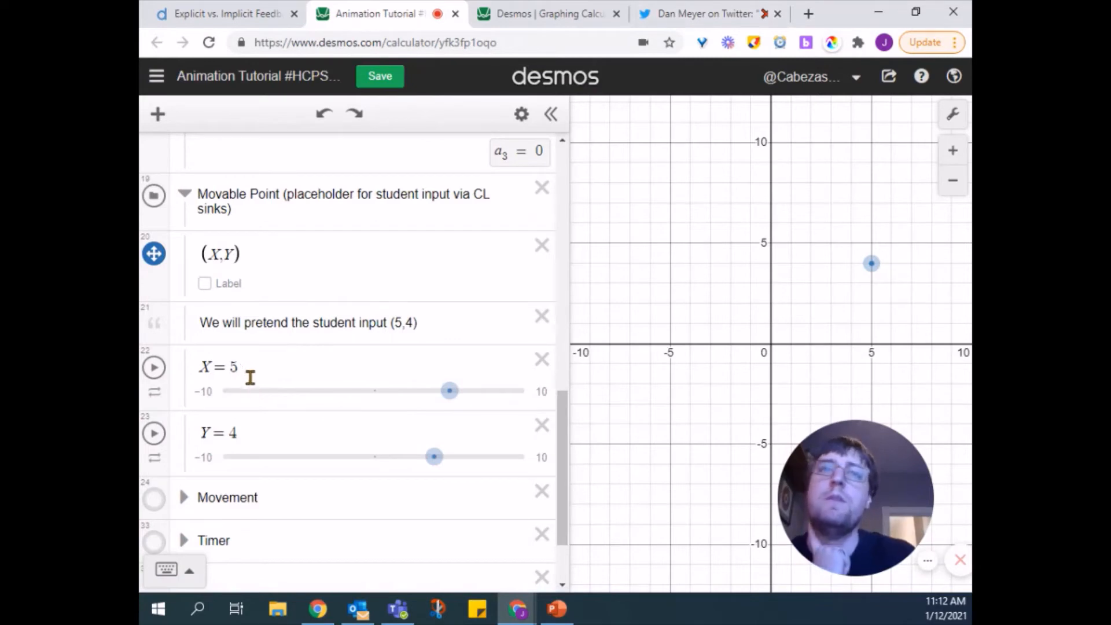
left_click(154, 253)
scroll(280, 287, "down", 2)
scroll(280, 286, "up", 2)
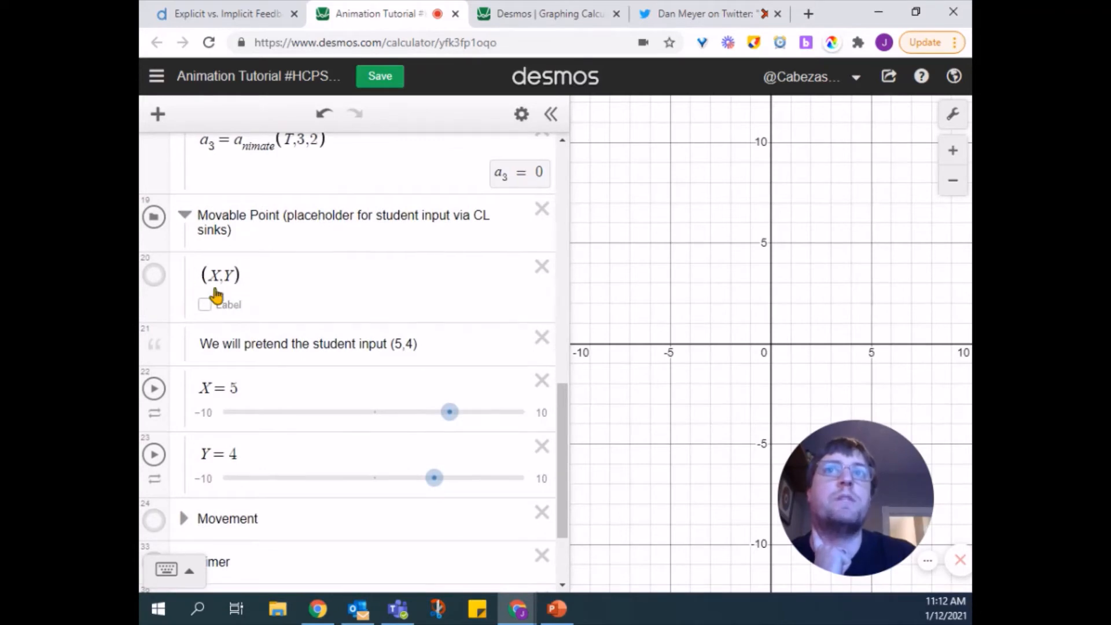
- Highlight the placeholder remark in the "Movable Point" folder title, and collapse and hide that folder
left_click(310, 227)
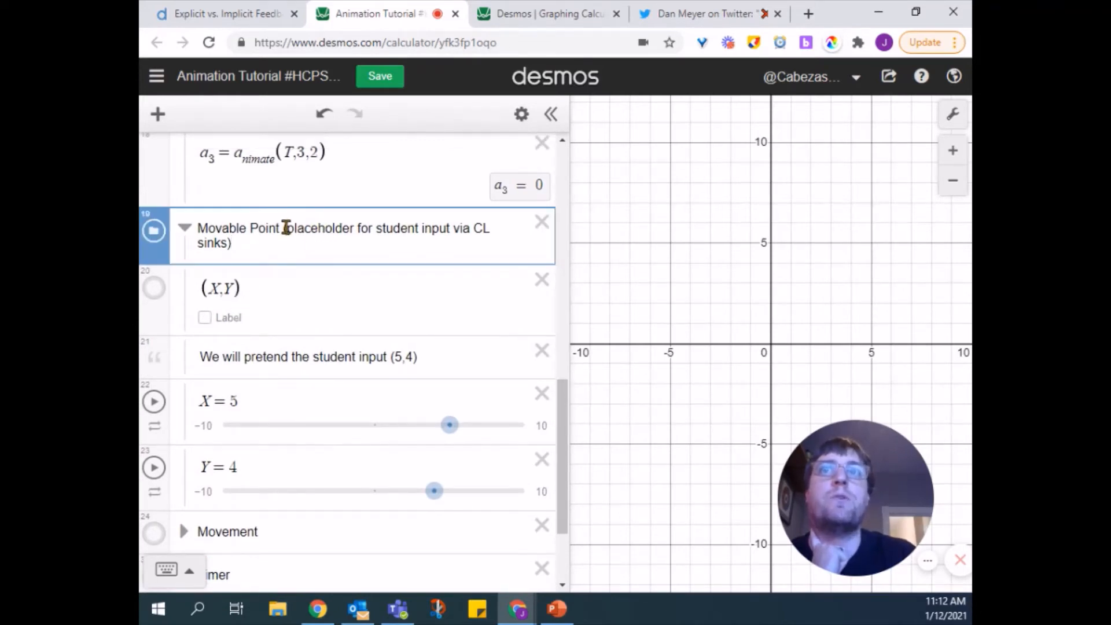
left_click_drag(290, 227, 306, 239)
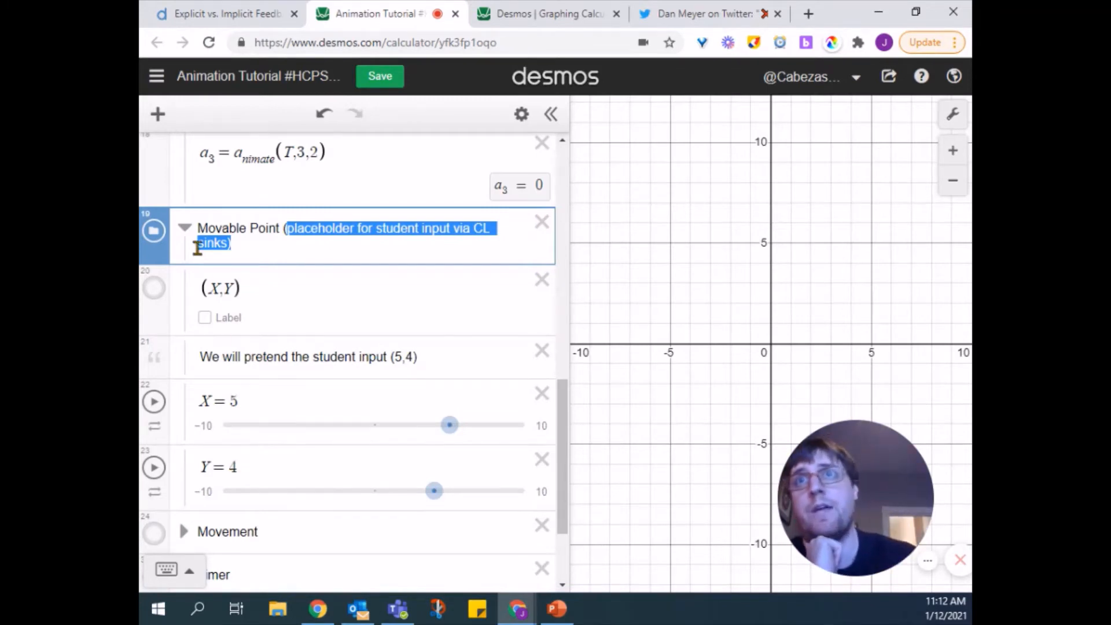
left_click(184, 227)
left_click(154, 346)
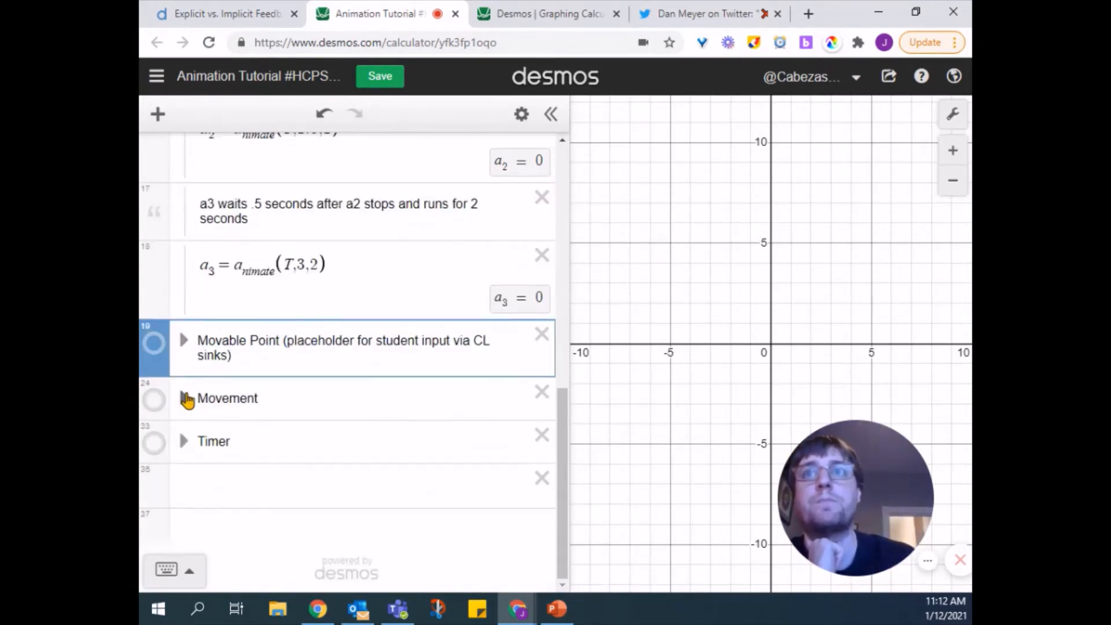
- Expand the "Movement" folder, turn on its display, and bring its first movement point (Xa1, 0) into view
left_click(184, 400)
left_click(155, 400)
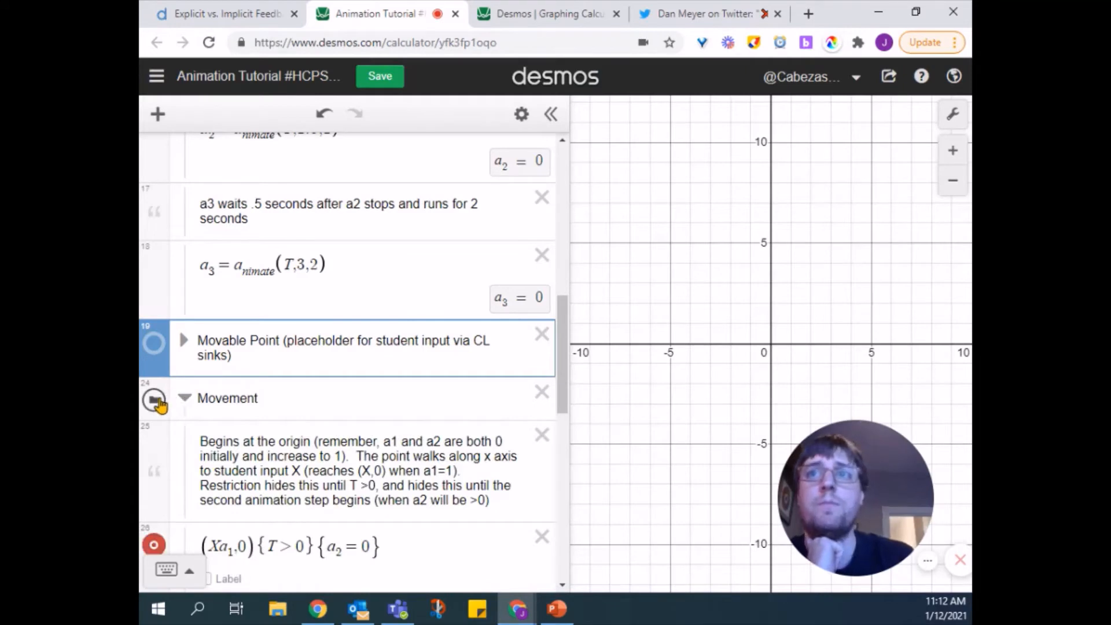
scroll(224, 403, "down", 2)
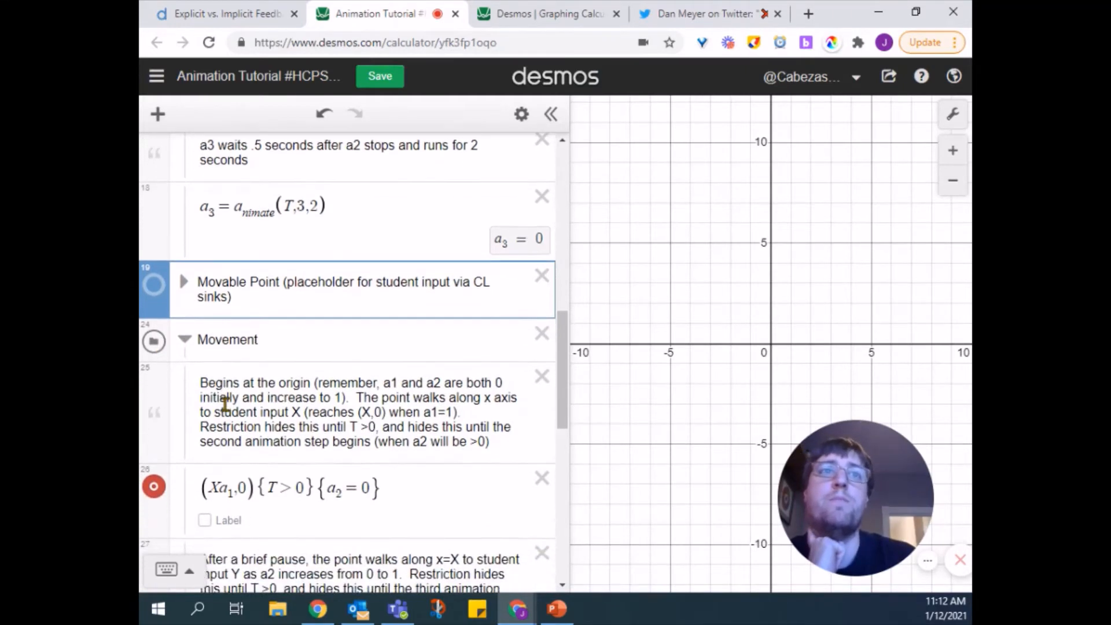
scroll(225, 403, "down", 1)
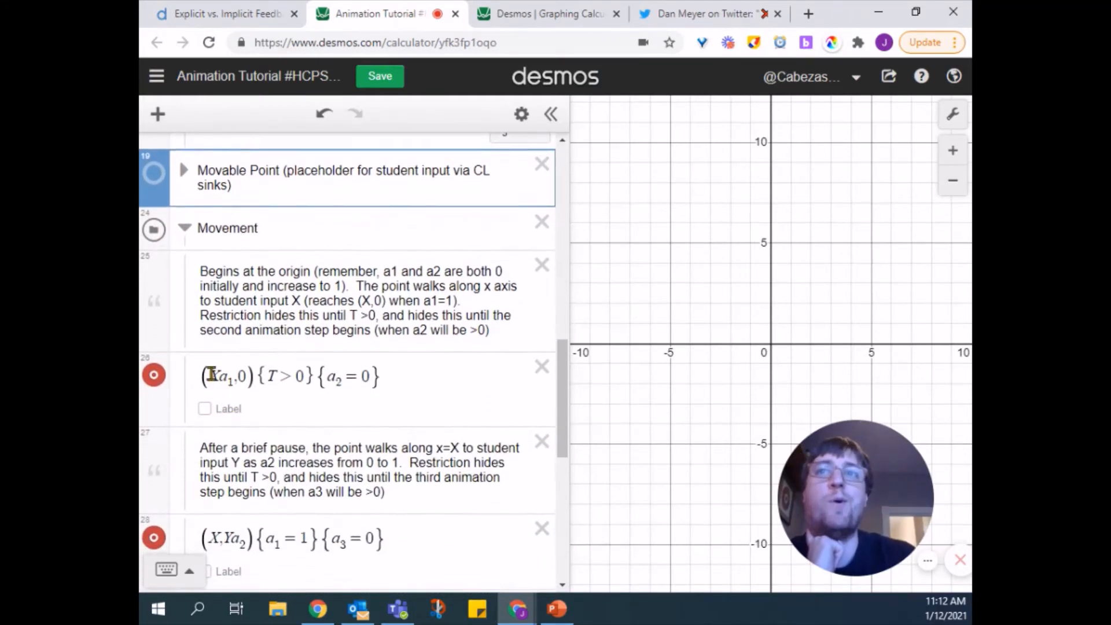
- Highlight the Xa1 coordinate, the 0 coordinate and the {T > 0} restriction of the first movement point (Xa1, 0)
left_click(210, 375)
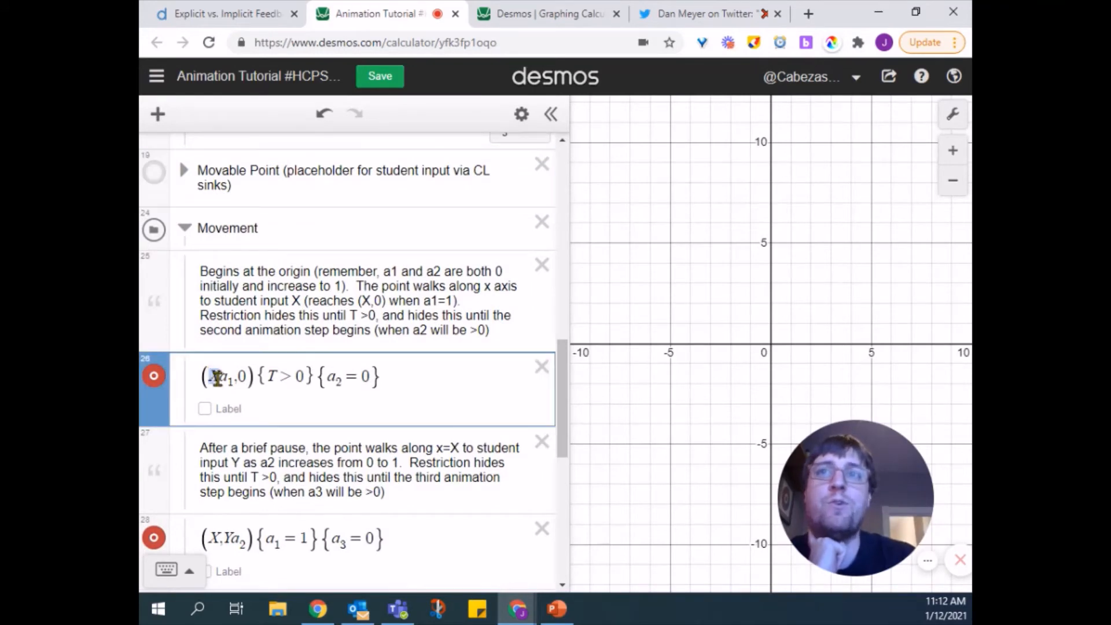
left_click_drag(223, 379, 231, 382)
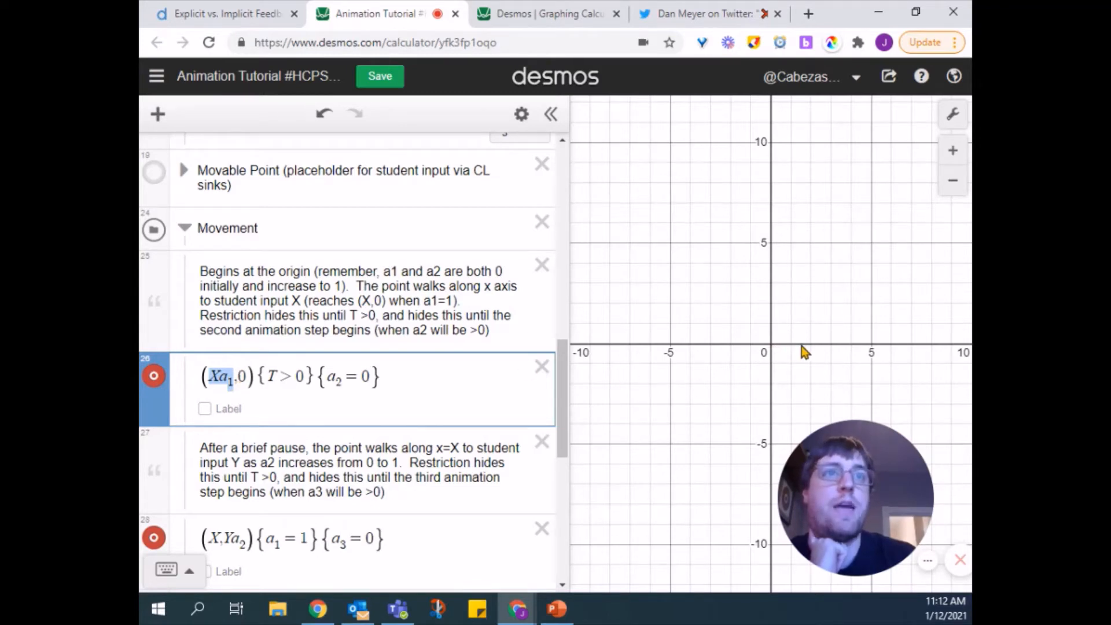
left_click_drag(248, 377, 231, 377)
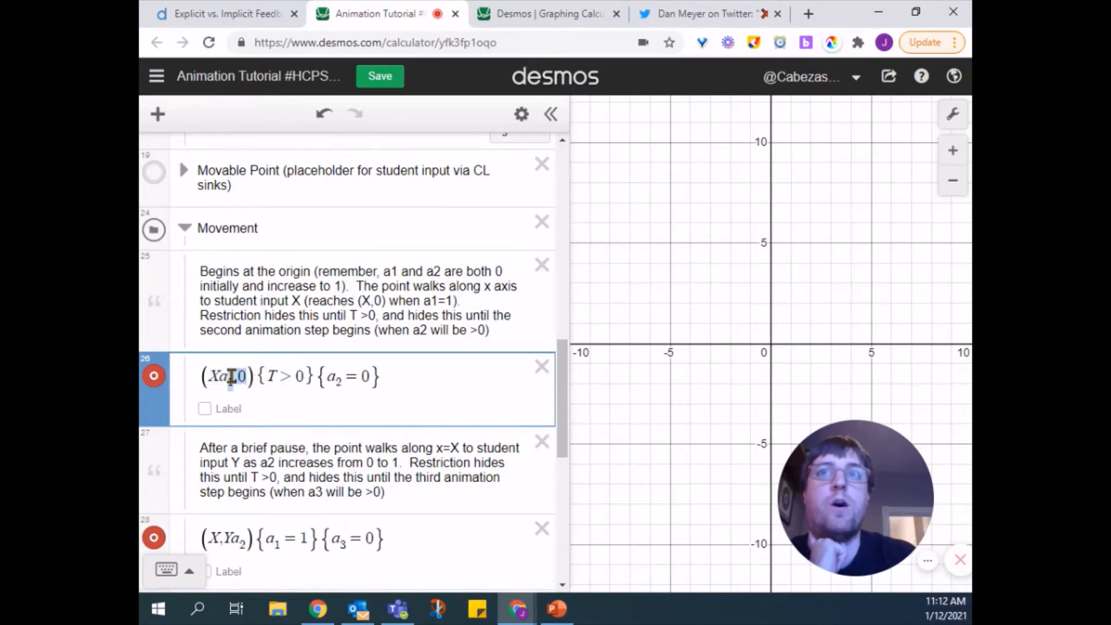
left_click(239, 301)
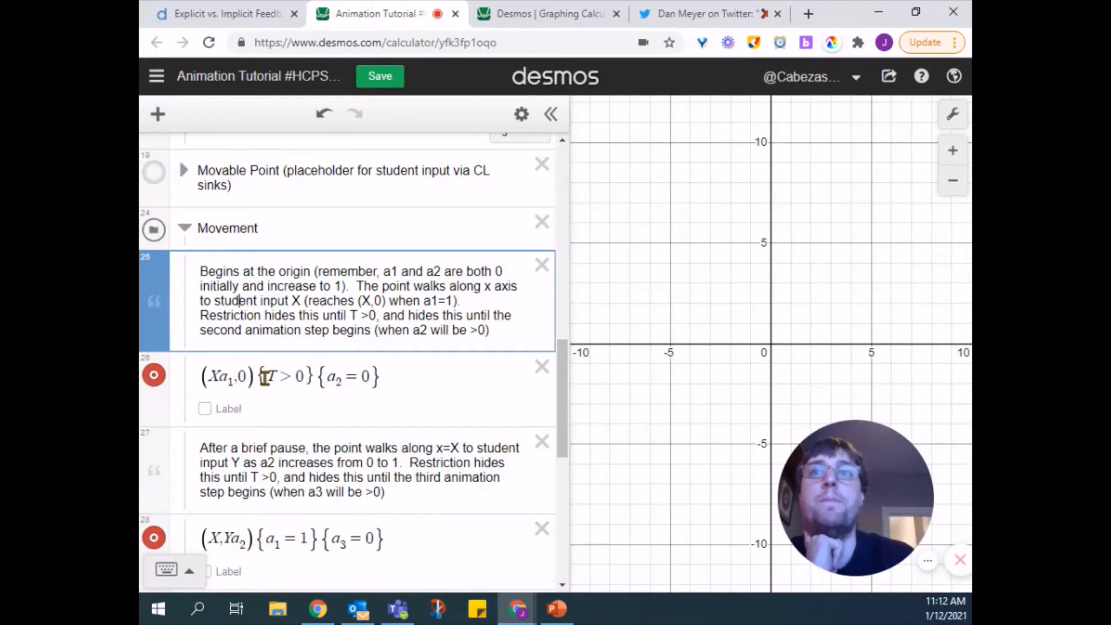
left_click_drag(261, 376, 287, 379)
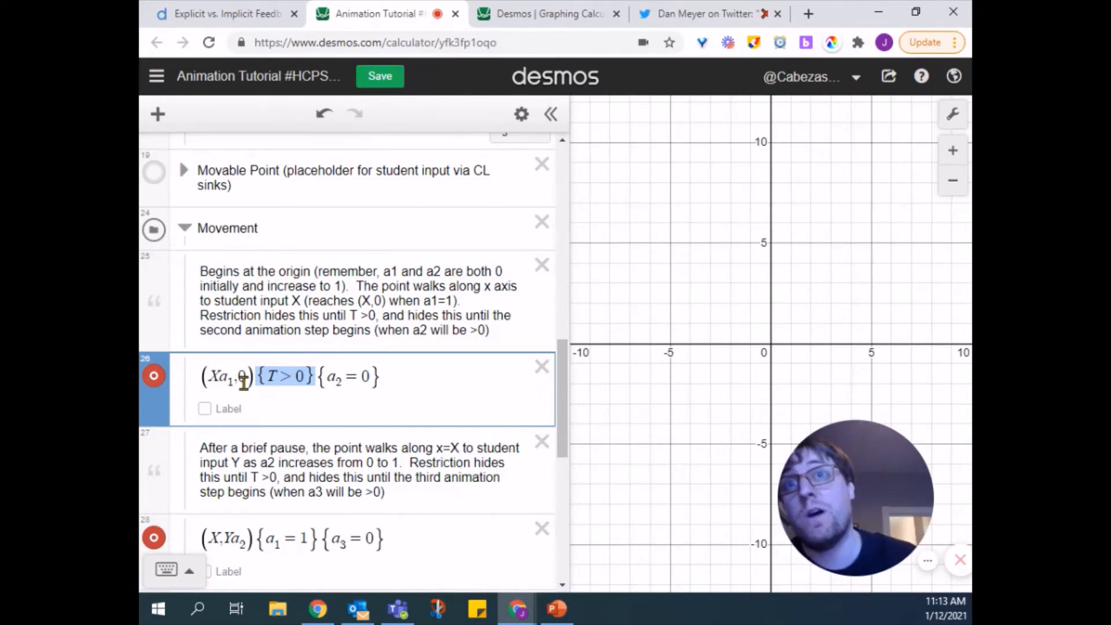
- Look through the remaining movement points, expand the "Timer" folder, and examine its T slider
scroll(230, 385, "down", 5)
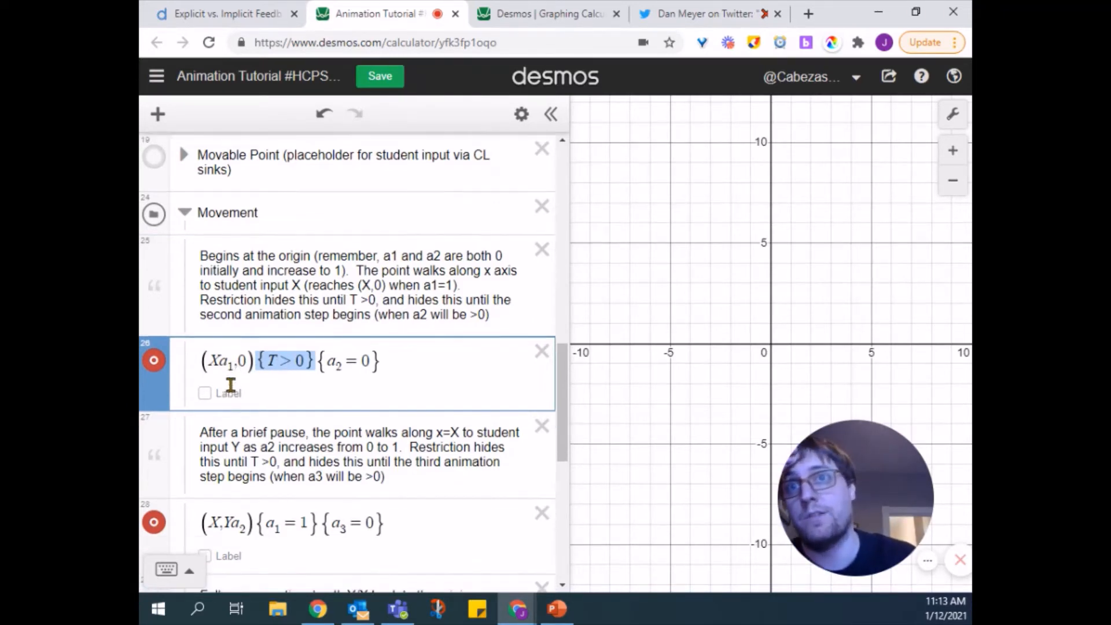
scroll(231, 384, "down", 2)
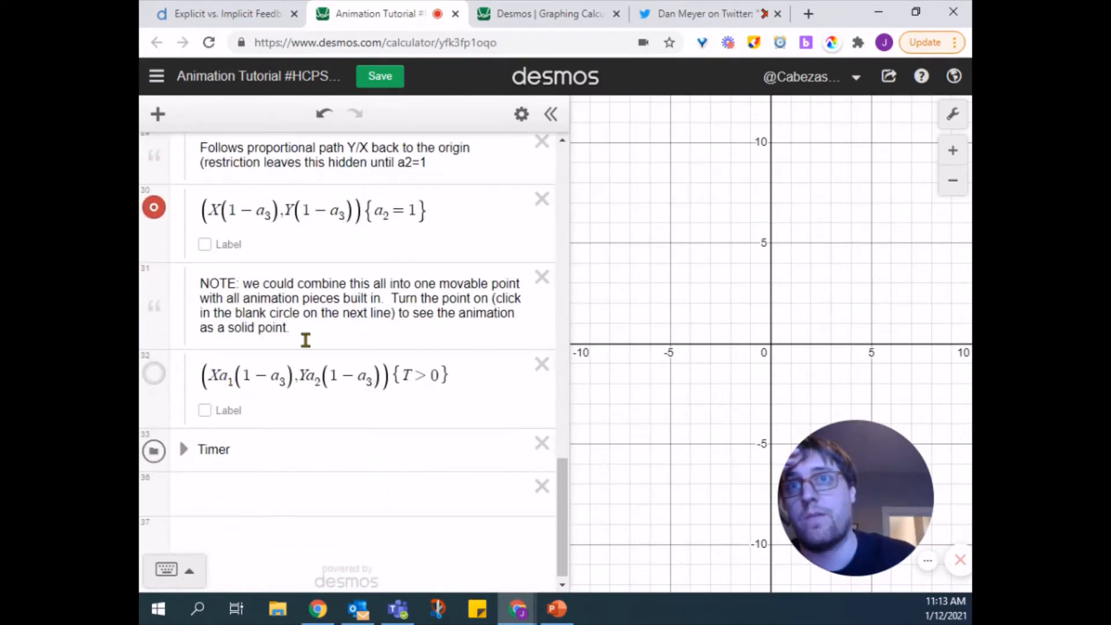
scroll(304, 340, "up", 5)
scroll(306, 348, "down", 5)
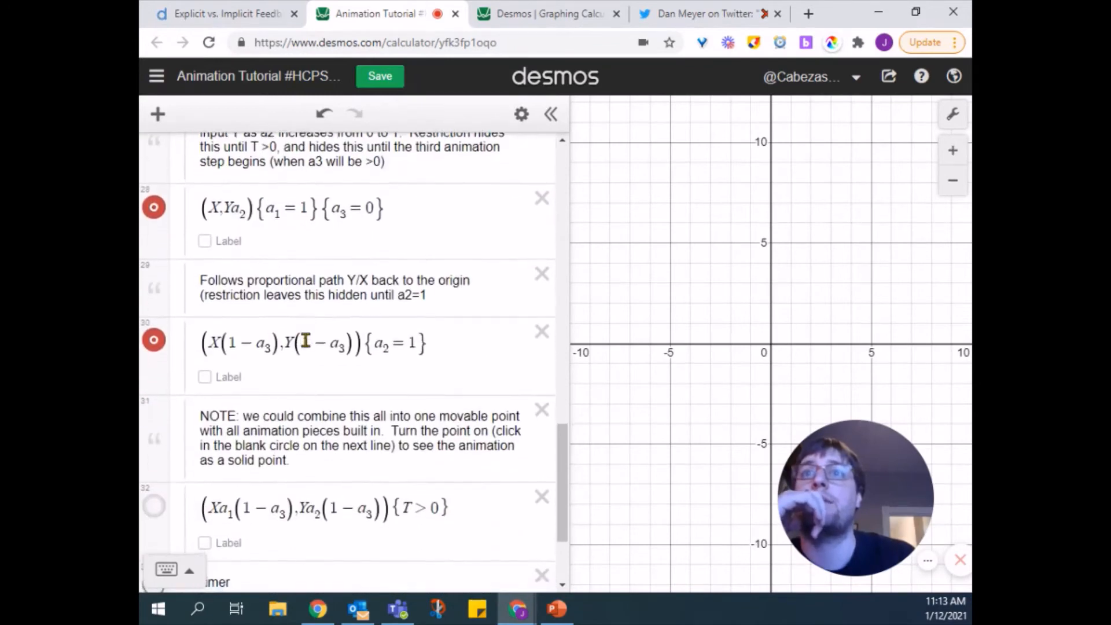
left_click(187, 442)
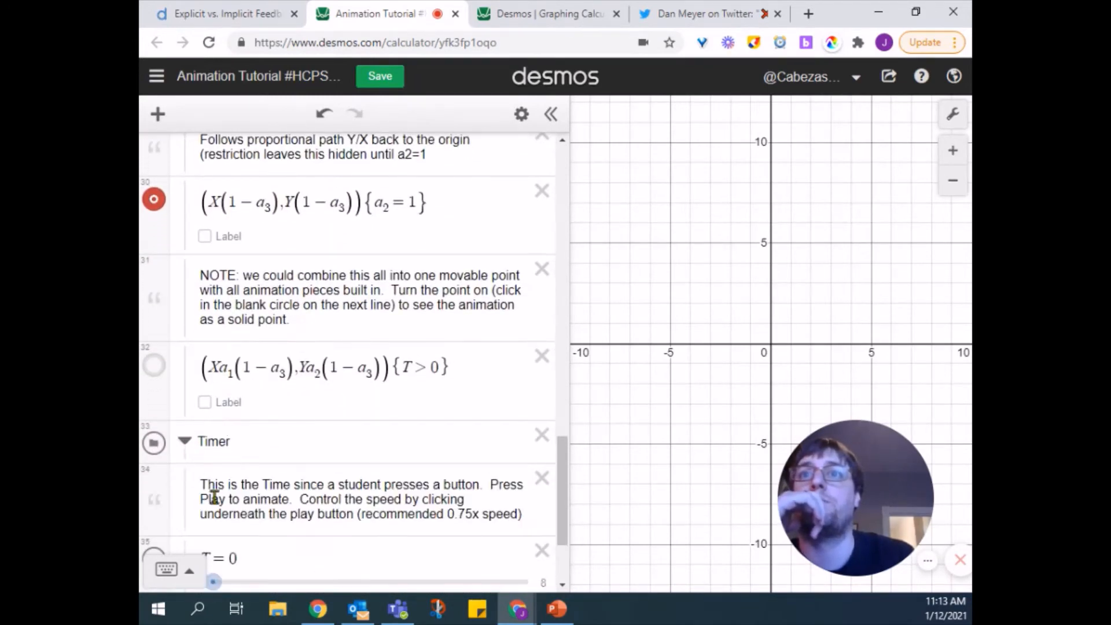
scroll(233, 515, "down", 2)
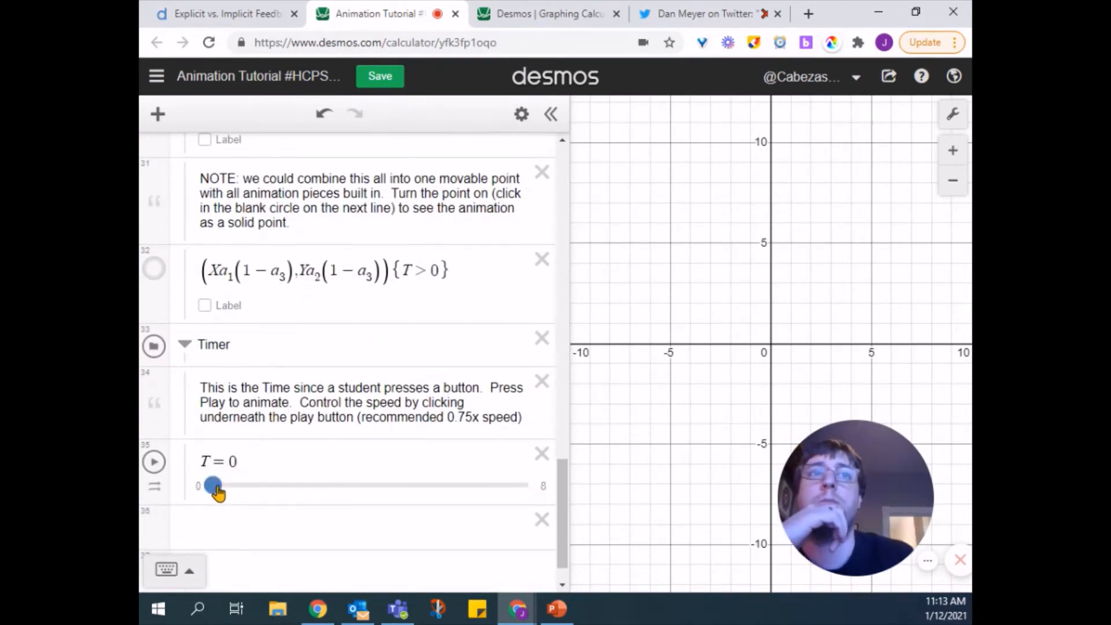
mouse_move(217, 492)
left_mouse_down()
mouse_move(262, 505)
mouse_move(213, 498)
mouse_move(257, 498)
mouse_move(211, 486)
left_mouse_up()
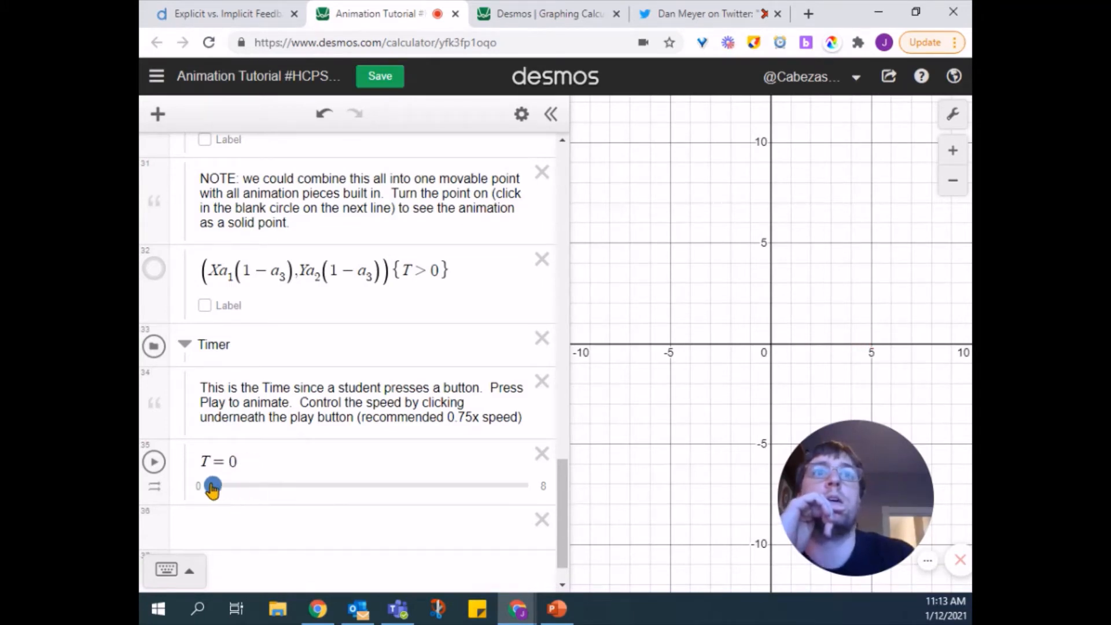
- Highlight the coordinates X, Ya2 and the {a3 = 0} restriction of the second movement point (X, Ya2)
scroll(247, 295, "up", 5)
scroll(250, 301, "up", 1)
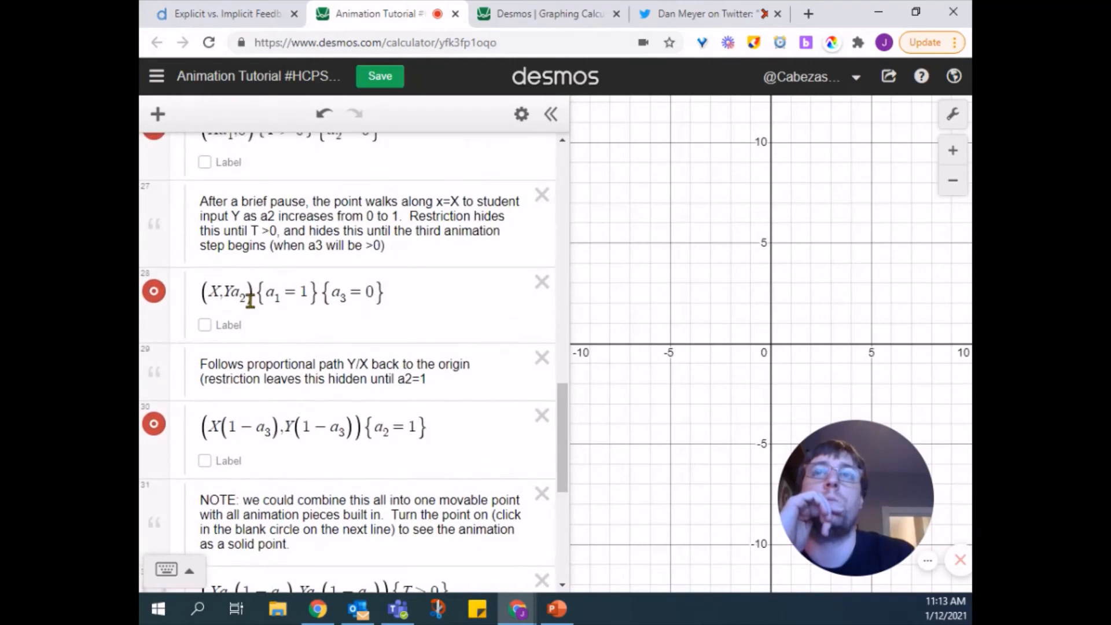
scroll(261, 214, "up", 3)
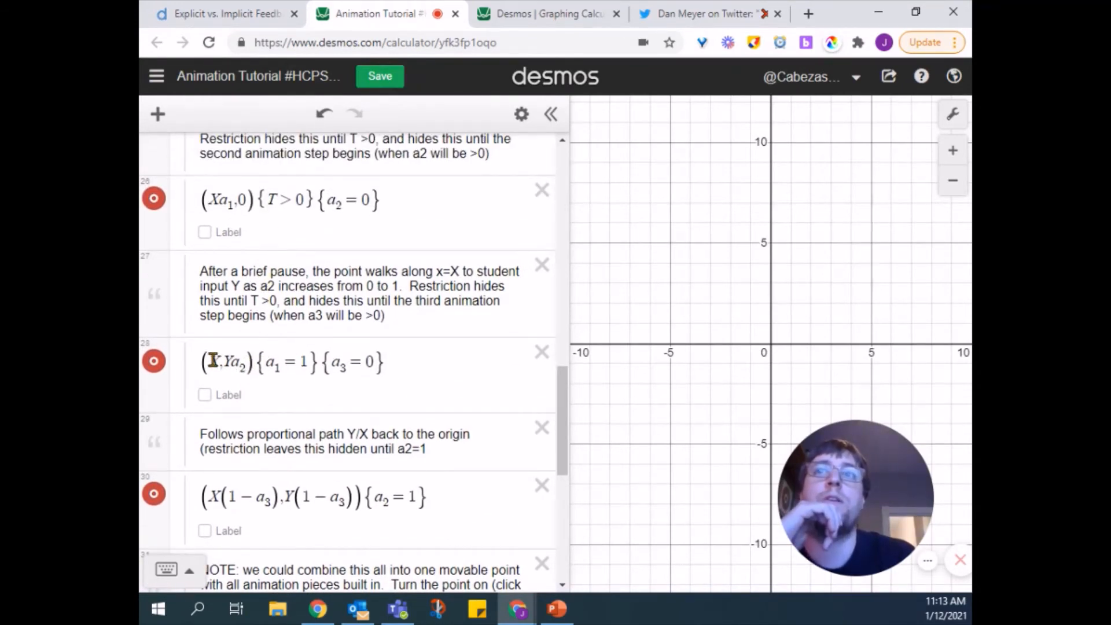
left_click_drag(213, 359, 235, 367)
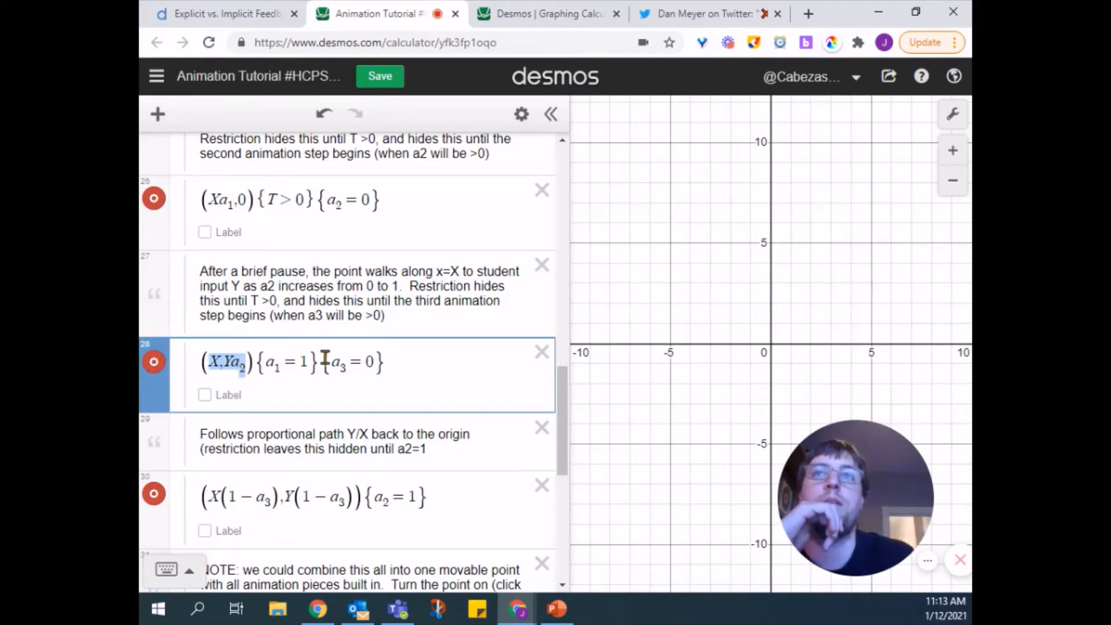
left_click_drag(322, 363, 352, 368)
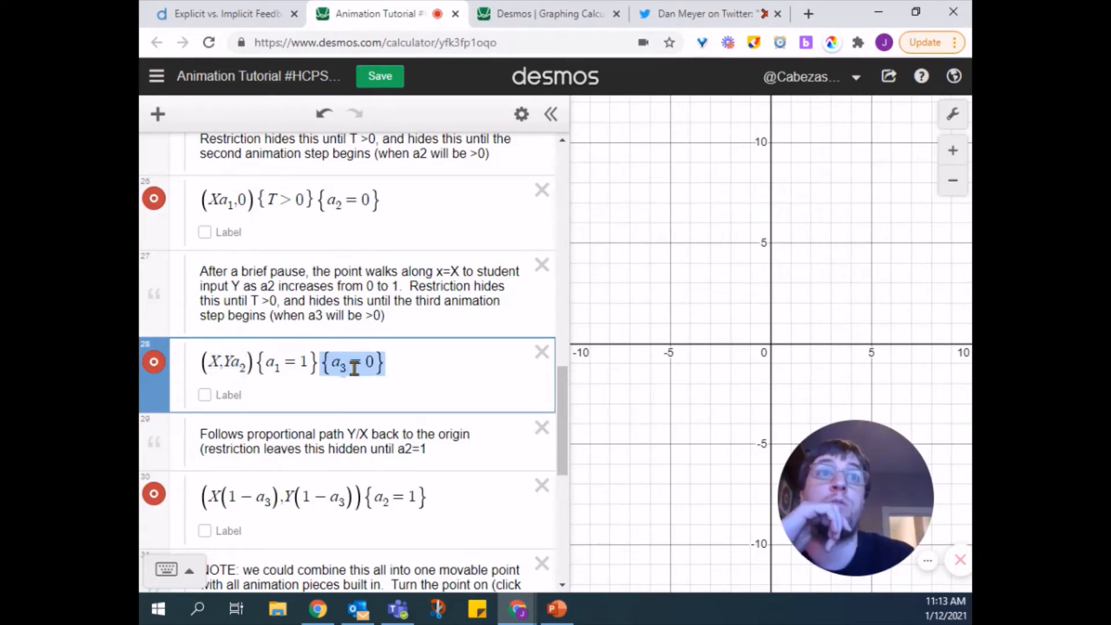
left_click(390, 359)
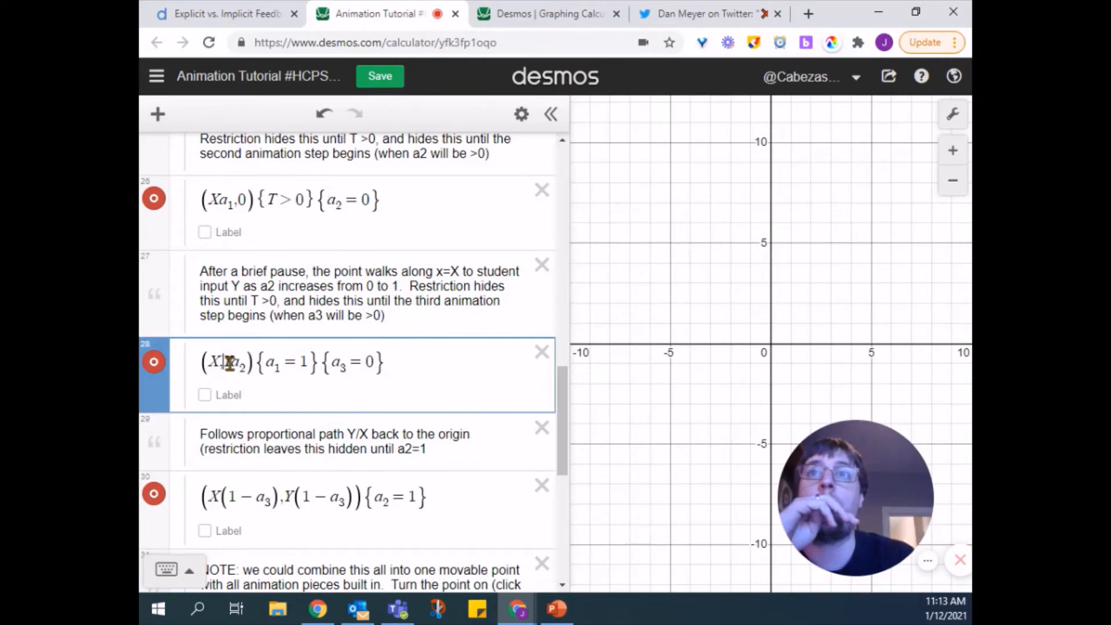
left_click_drag(228, 363, 242, 368)
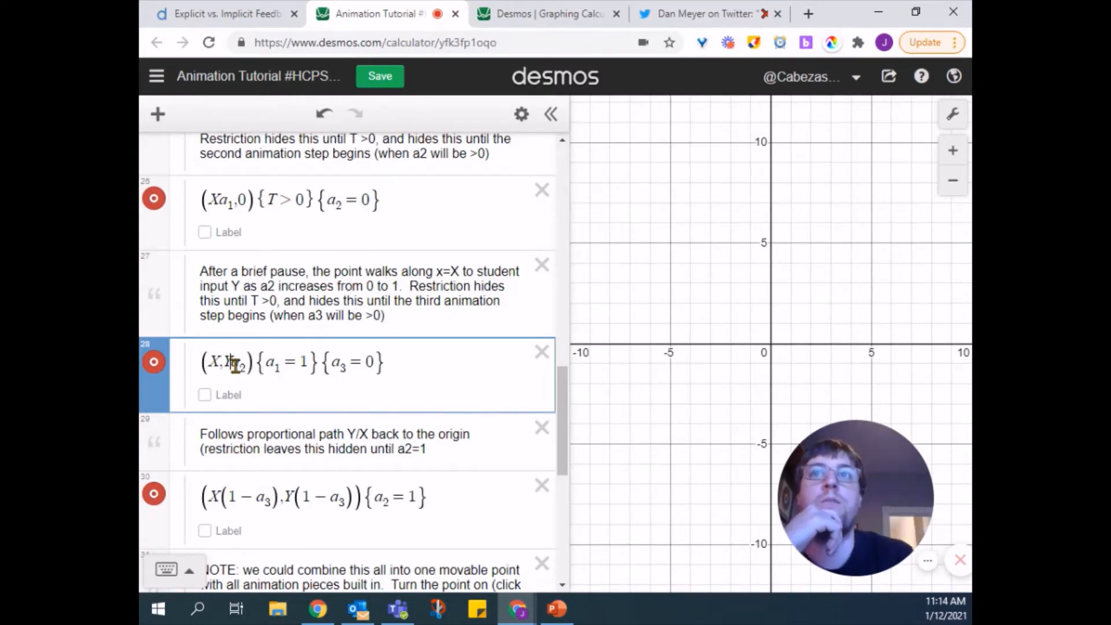
left_click_drag(234, 363, 245, 372)
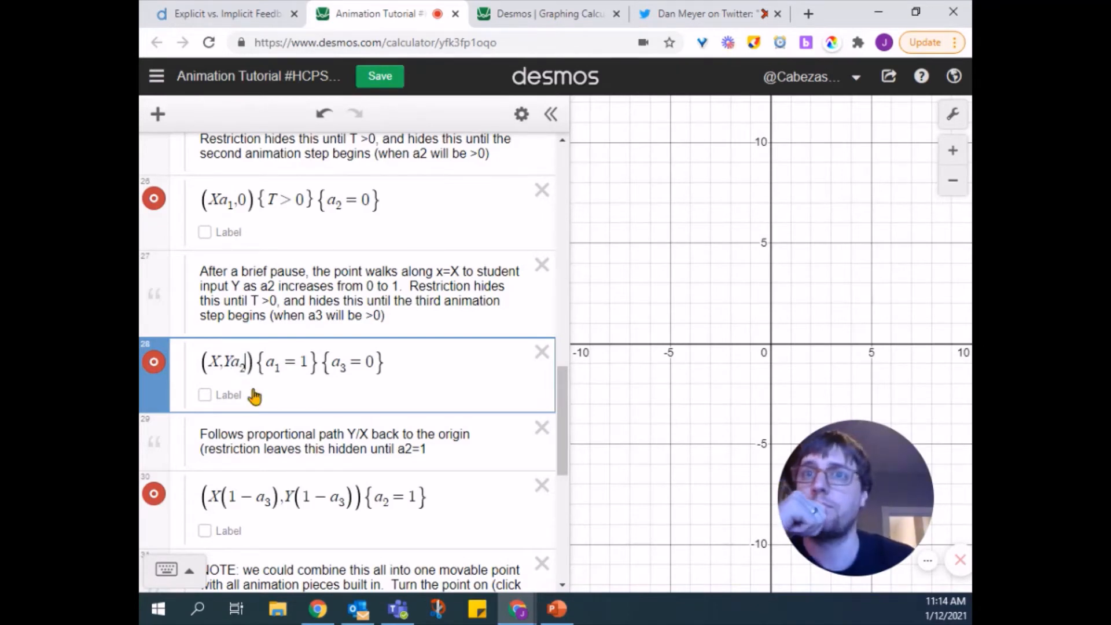
- Examine the proportional-path note and highlight a3 and the factor 1 − a3 in the third movement point's x-coordinate
left_click(273, 437)
scroll(276, 440, "down", 2)
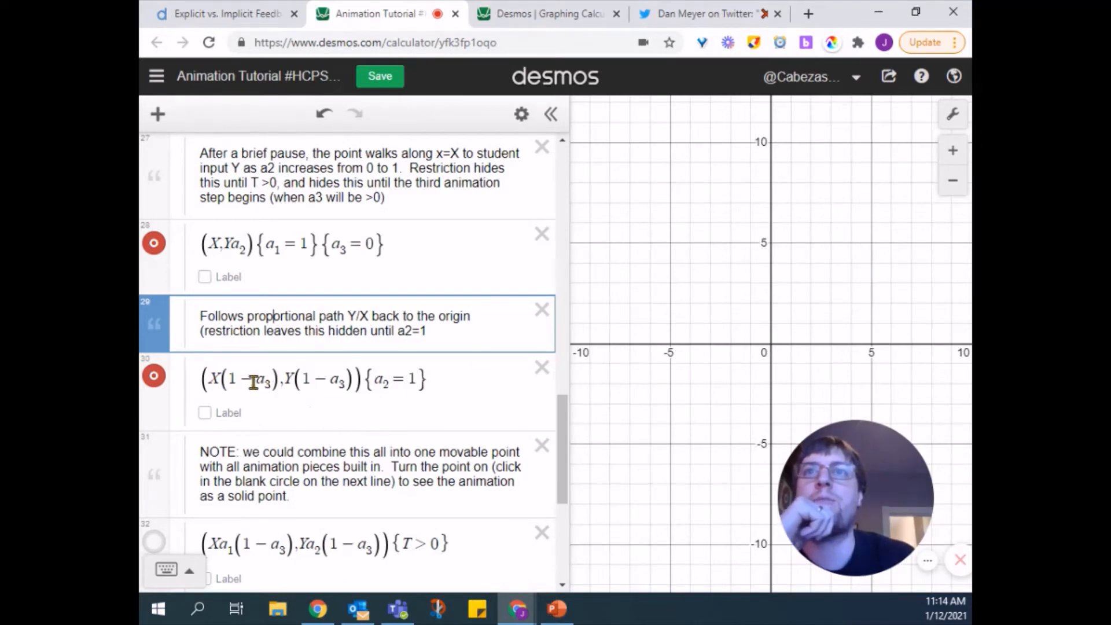
left_click_drag(254, 382, 265, 384)
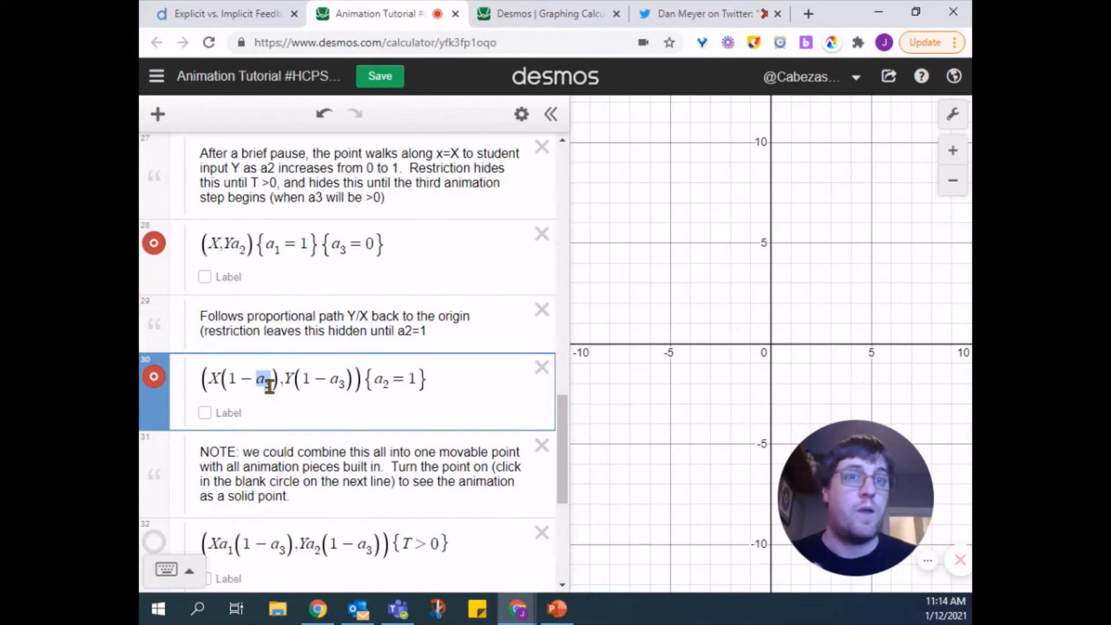
left_click(269, 387)
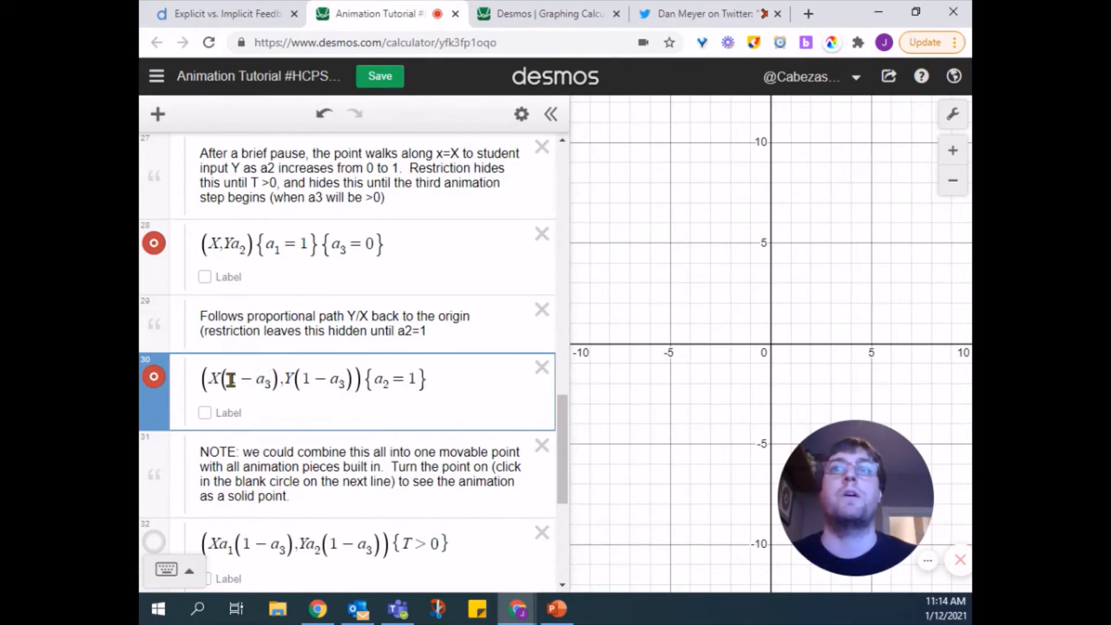
left_click_drag(230, 380, 272, 384)
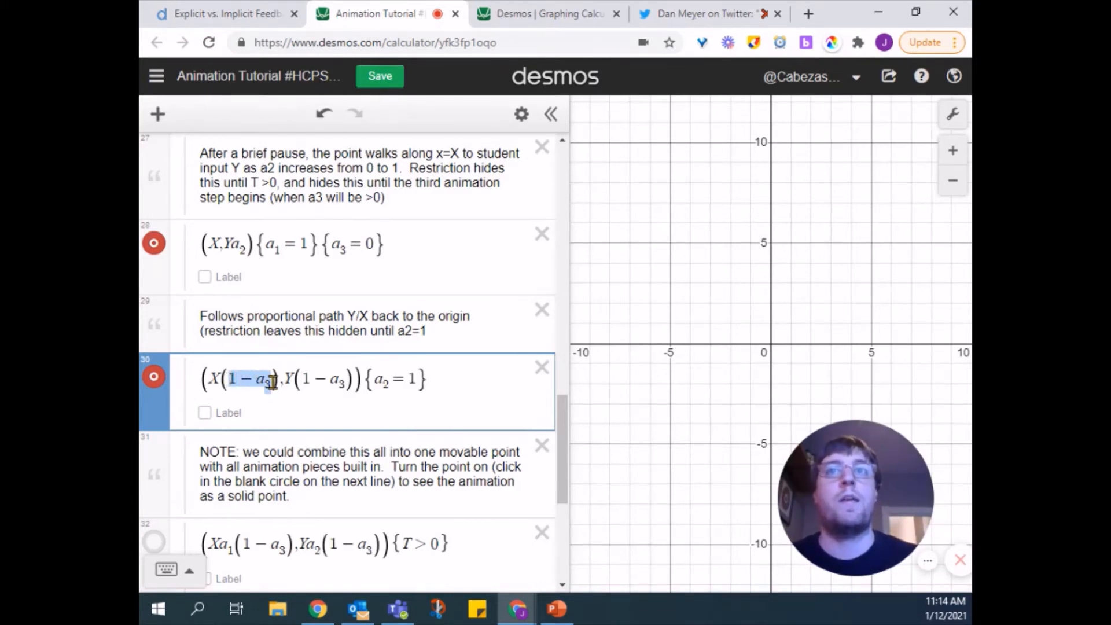
left_click(272, 384)
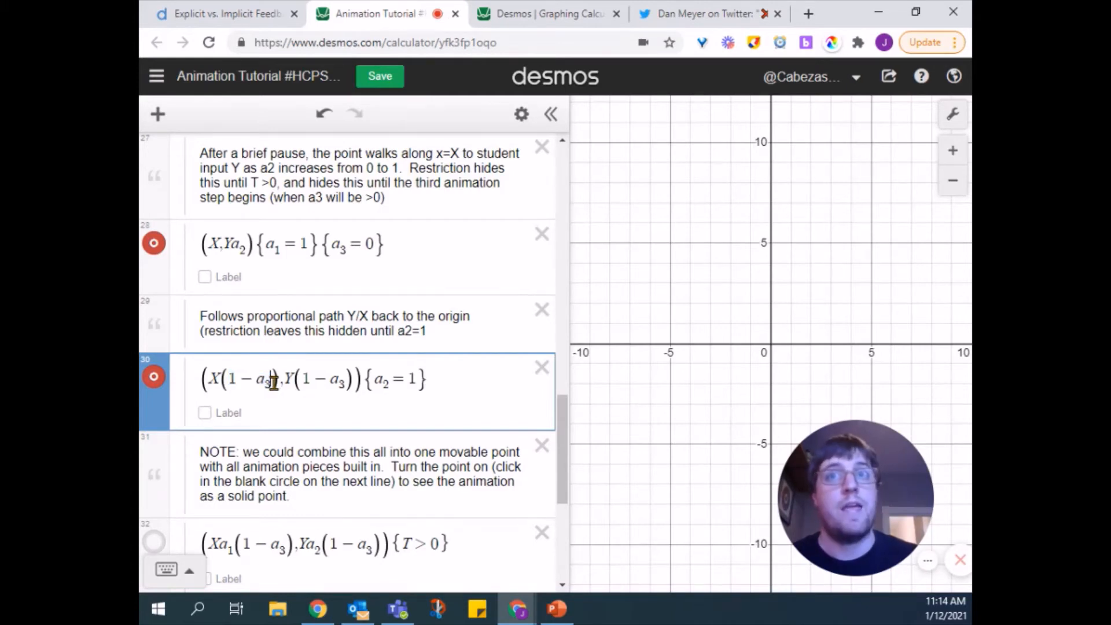
- Highlight the y-coordinate Y(1 − a3) and the {a2 = 1} restriction of the third movement point
left_click_drag(211, 379, 347, 377)
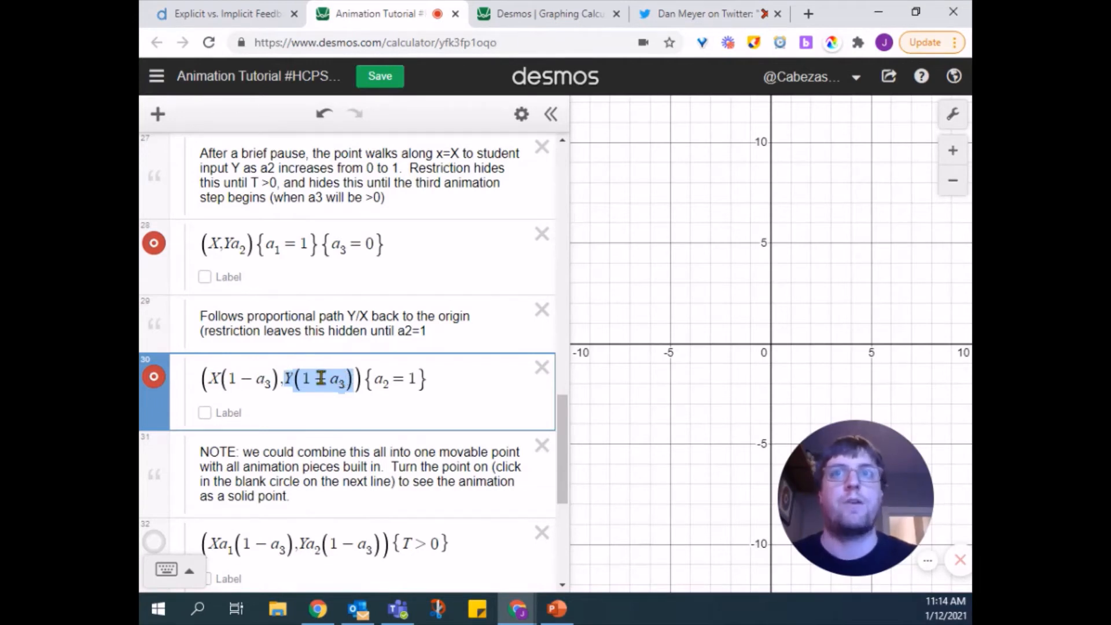
left_click(369, 384)
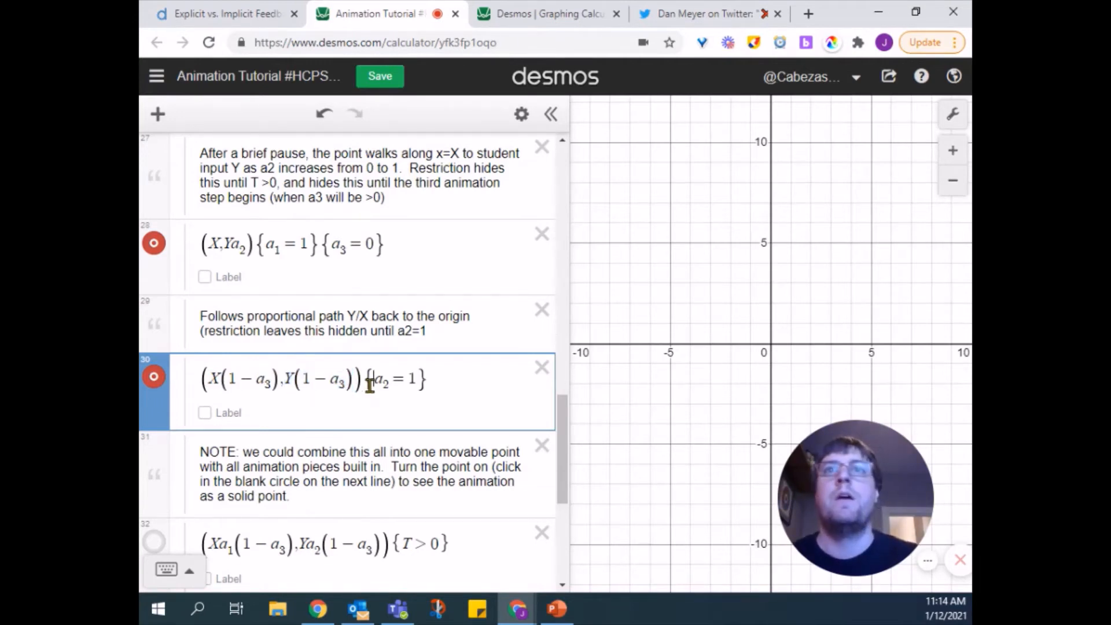
left_click_drag(370, 384, 424, 379)
left_click(454, 382)
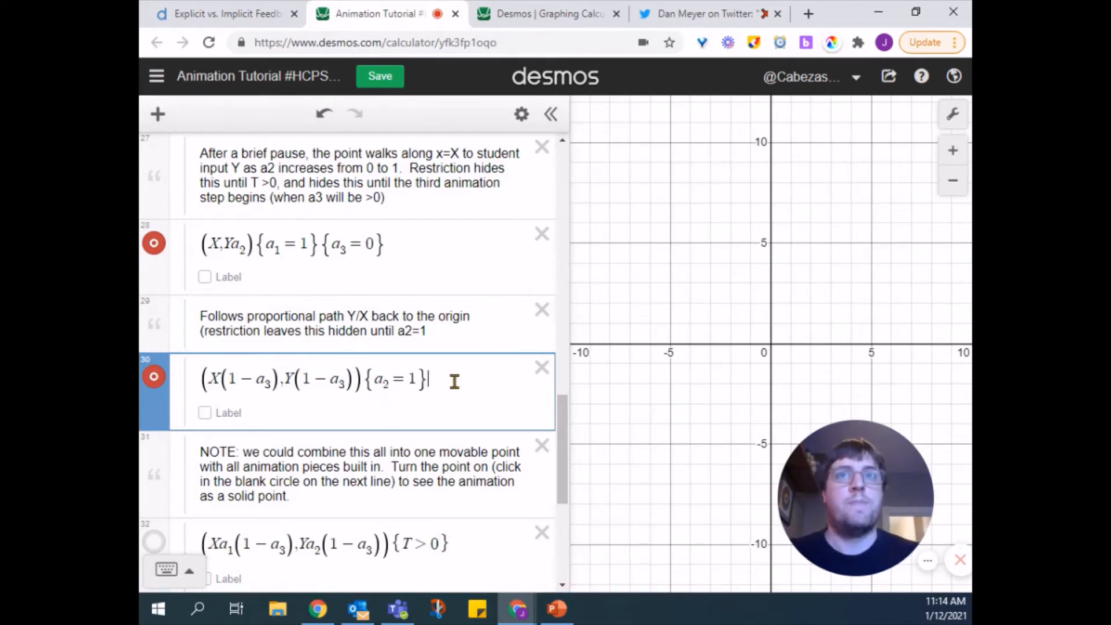
- Collapse the "Movement" folder and review the a2 and a3 animate definitions above it
scroll(454, 382, "up", 7)
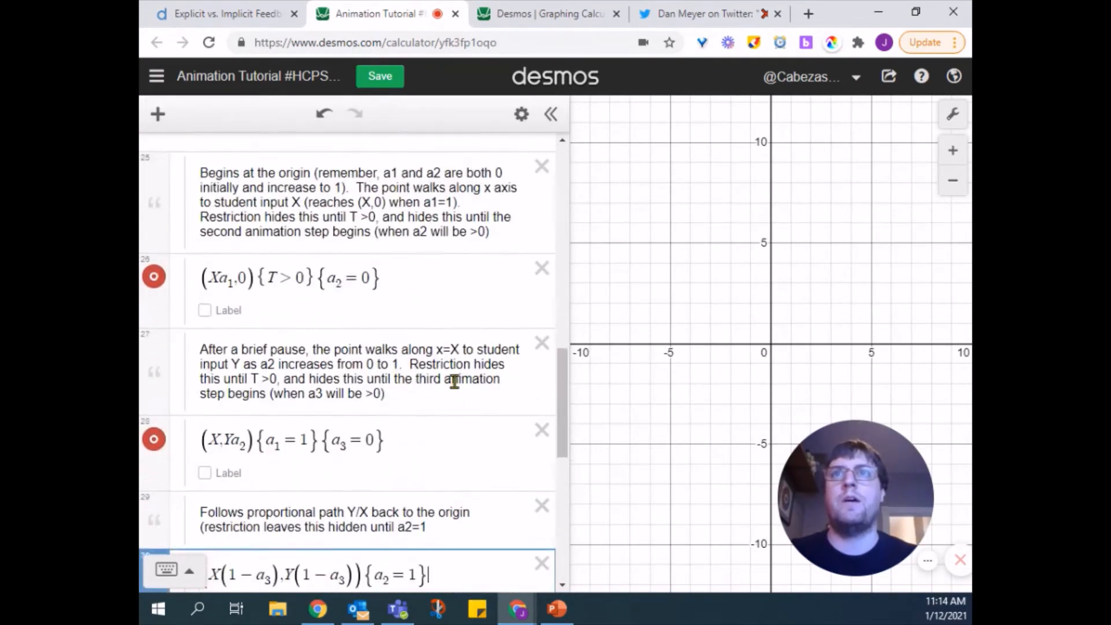
left_click(183, 311)
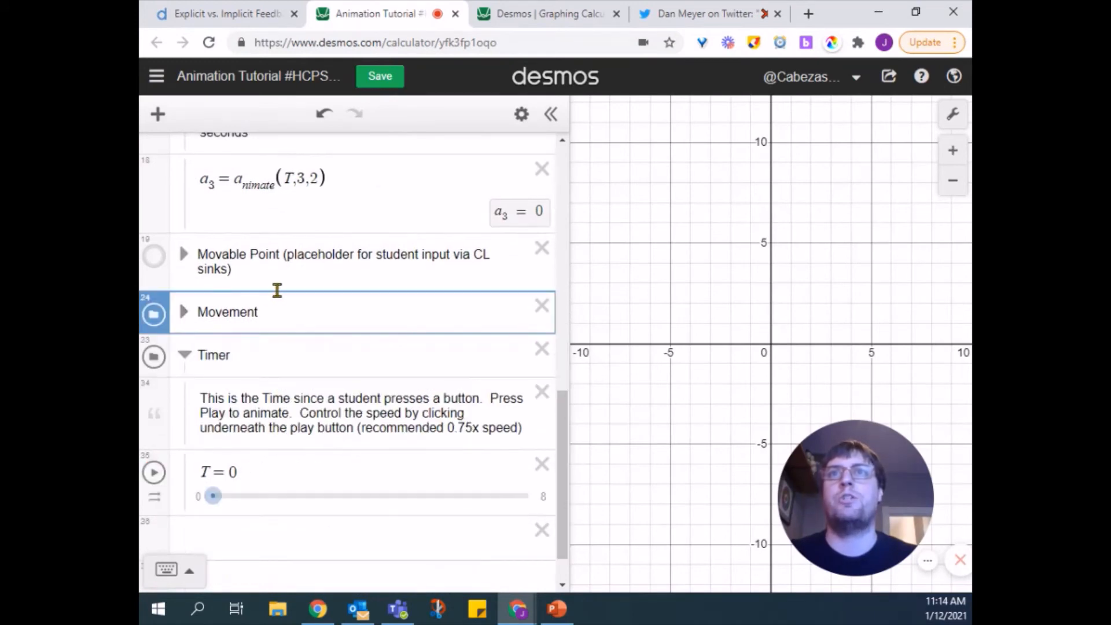
scroll(276, 291, "up", 2)
scroll(278, 295, "up", 2)
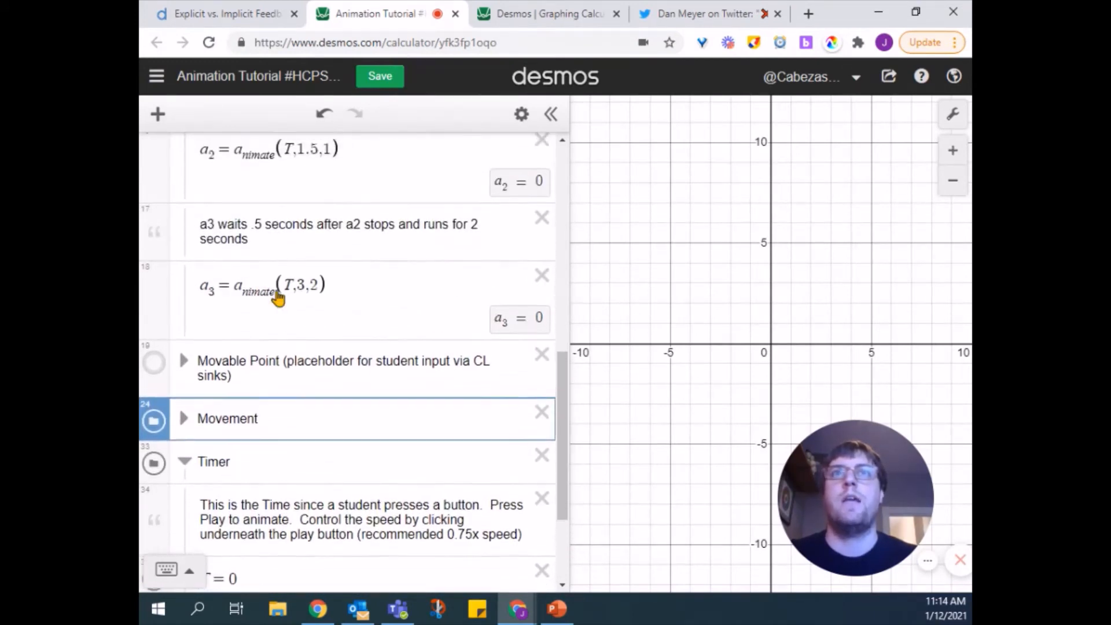
scroll(277, 290, "down", 4)
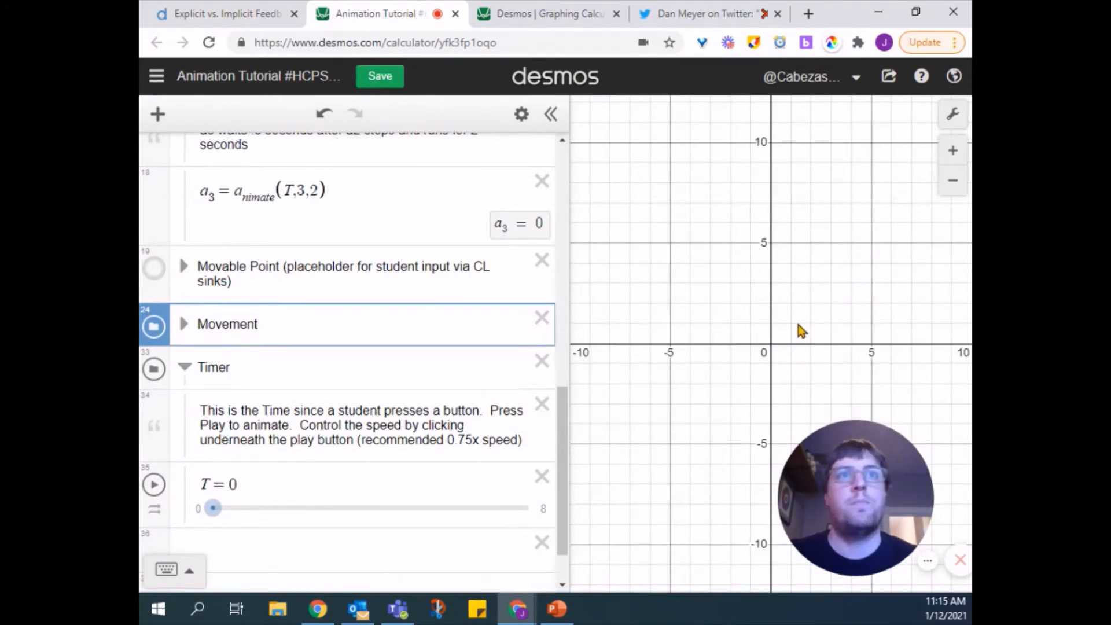
- Play the T slider in the "Timer" folder and set its animation speed to 0.75x
left_click(153, 485)
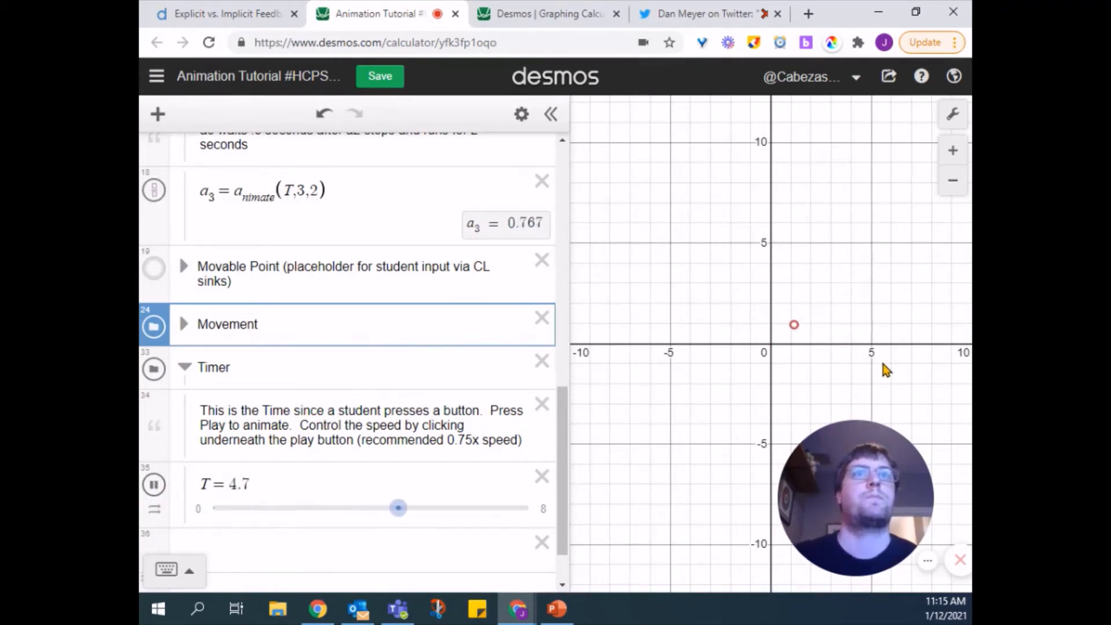
left_click(154, 509)
left_click(259, 574)
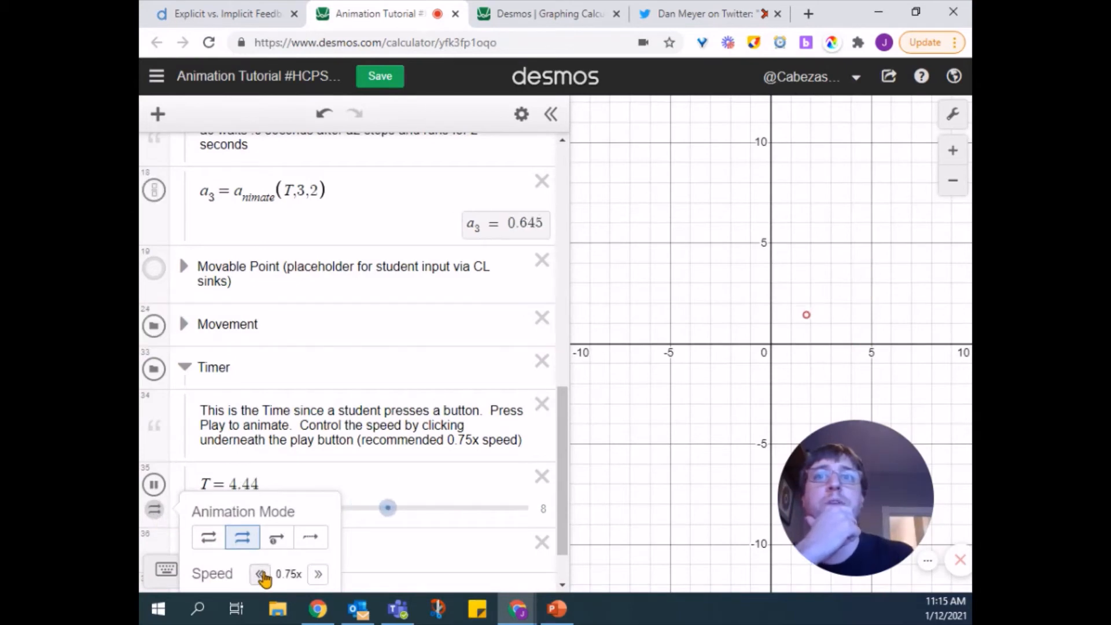
- Close the slider's animation settings, review the a1 to a3 timings while T plays, and reset T to 0
left_click(647, 426)
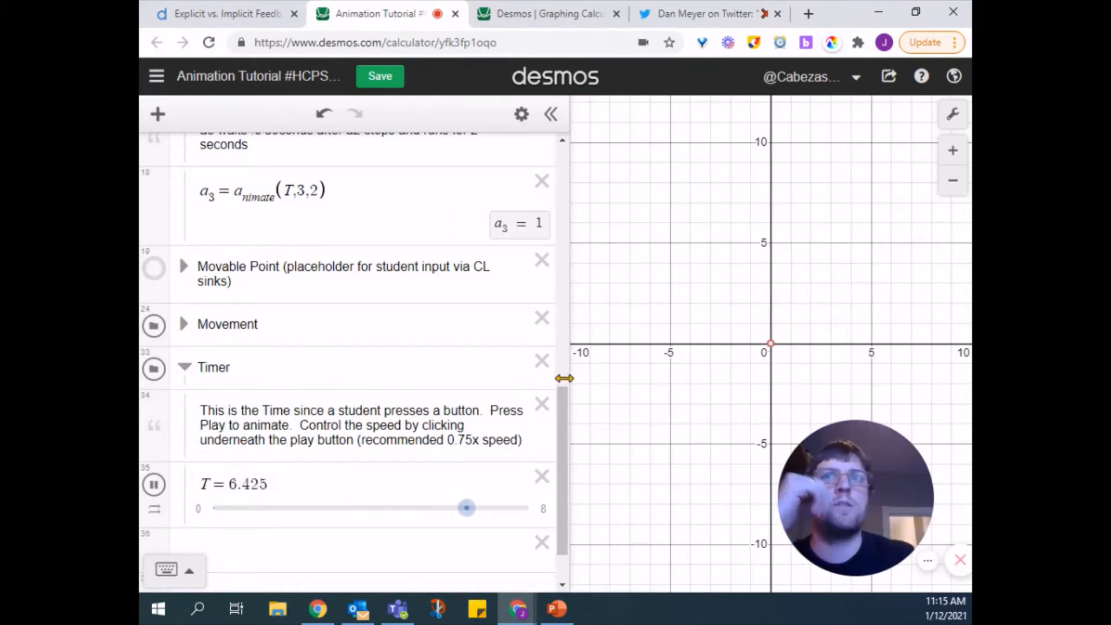
scroll(396, 422, "up", 5)
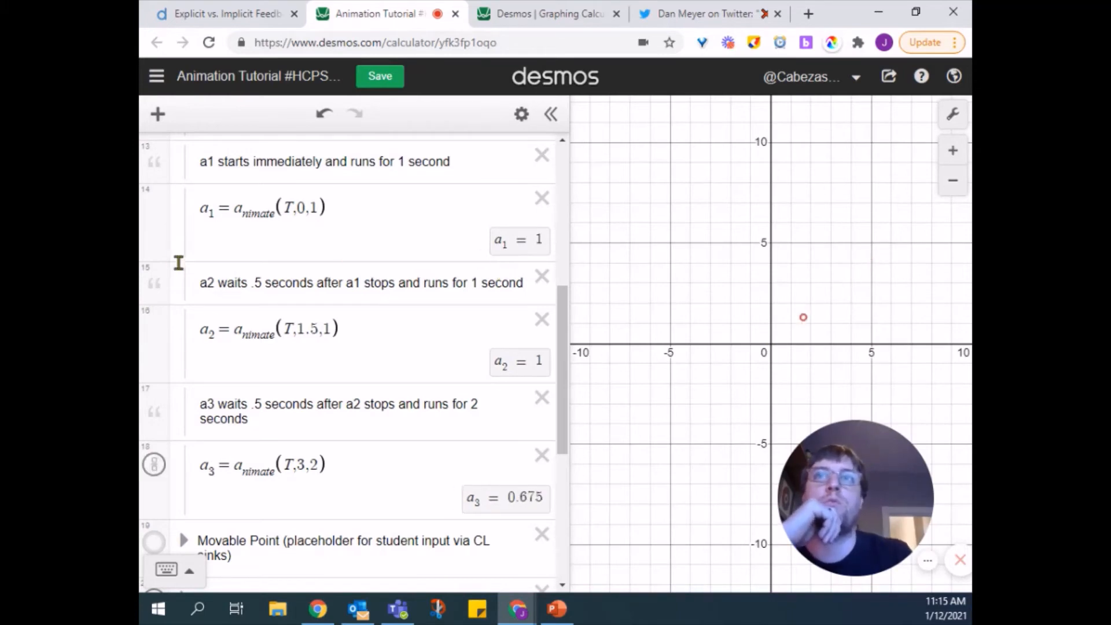
scroll(361, 417, "down", 5)
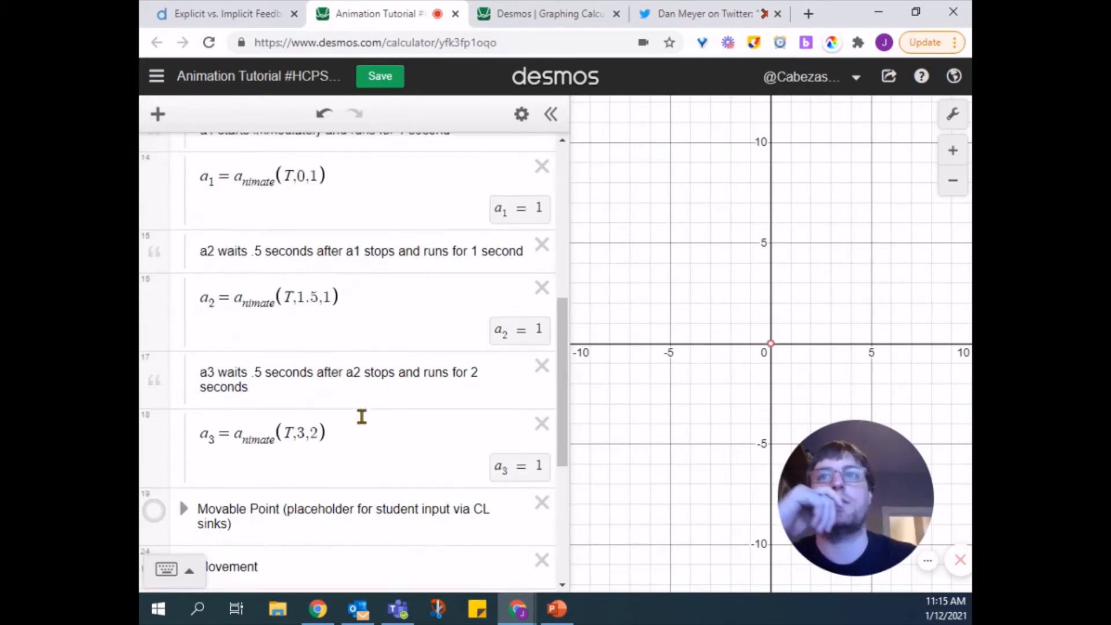
left_click_drag(299, 473, 206, 484)
- Collapse the "Animation Steps" folder and expand the "Movement" folder
scroll(253, 336, "up", 1)
scroll(253, 336, "up", 5)
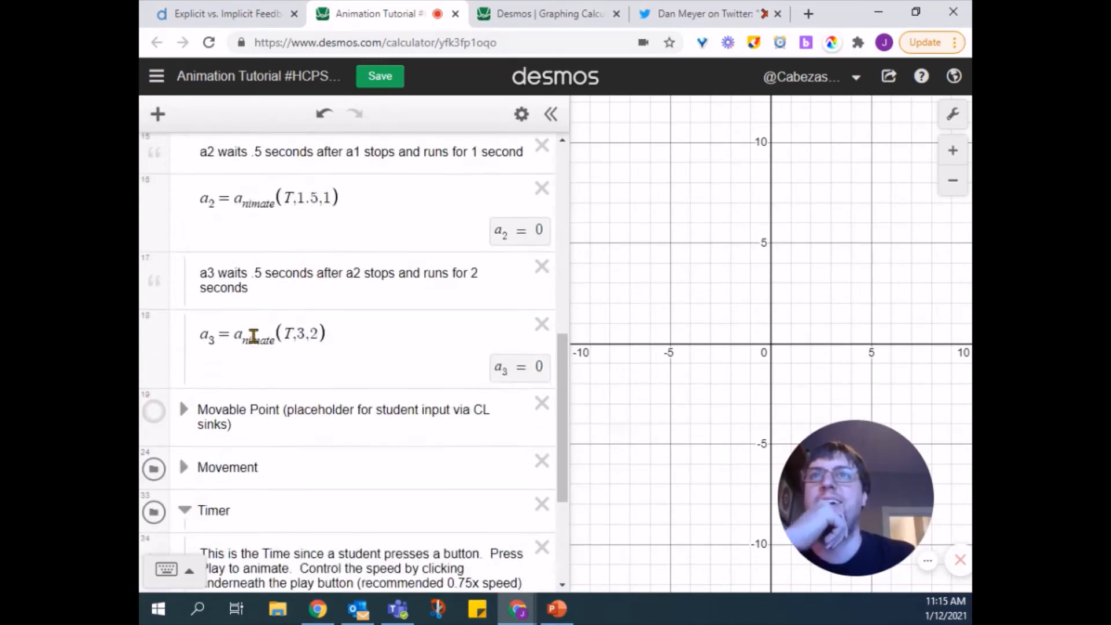
scroll(252, 336, "up", 1)
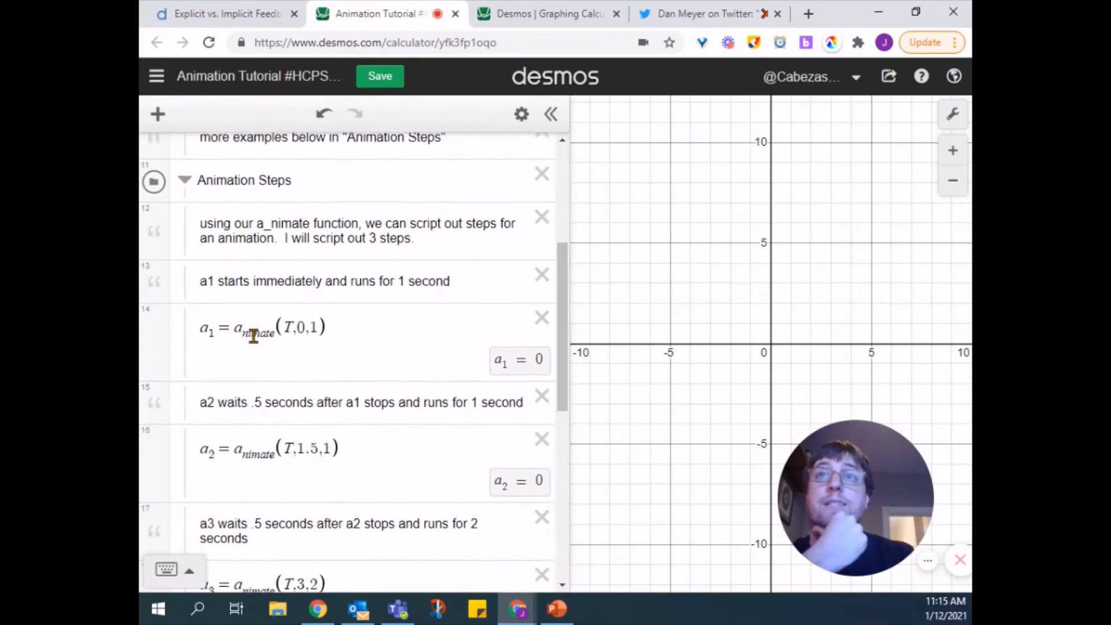
left_click(184, 179)
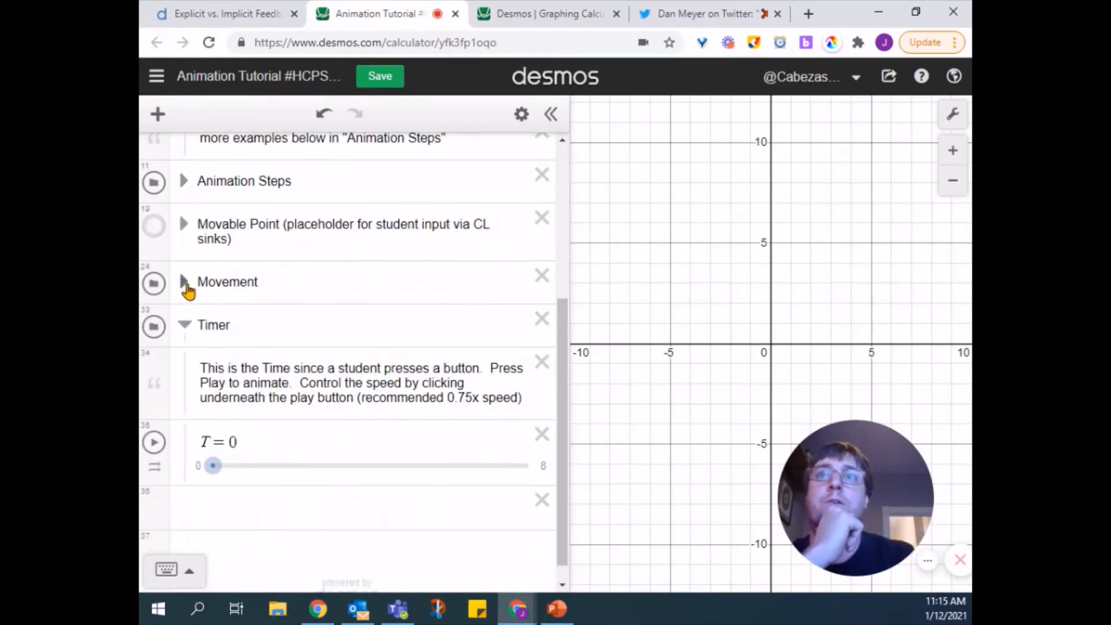
left_click(184, 282)
- Review the three restricted movement points and the note on combining them into one movable point
scroll(313, 386, "down", 2)
scroll(313, 390, "down", 6)
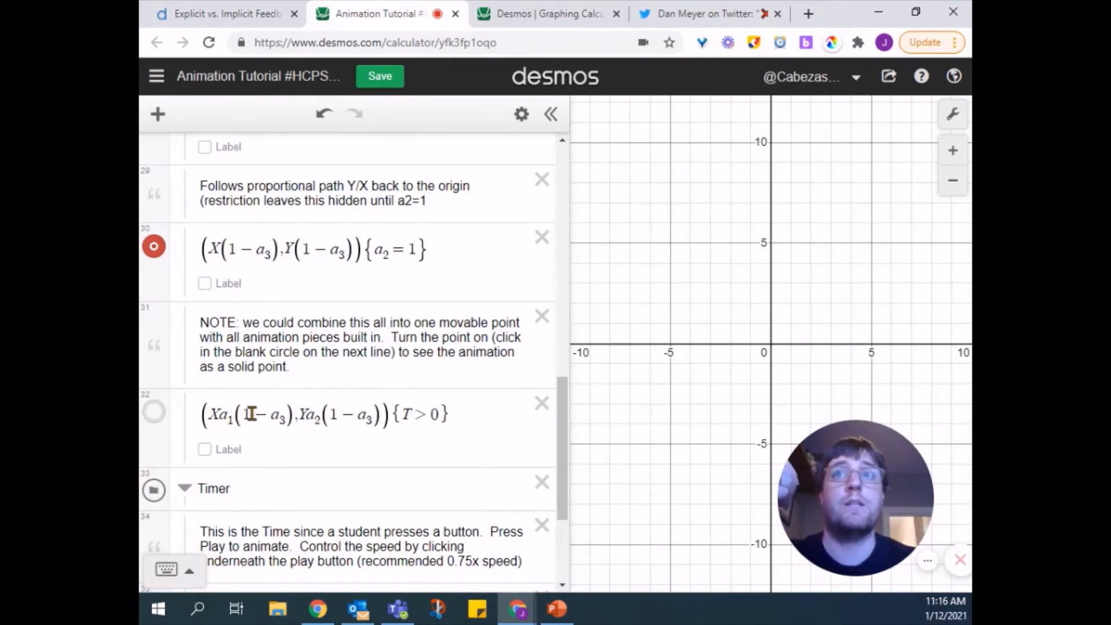
scroll(258, 372, "up", 6)
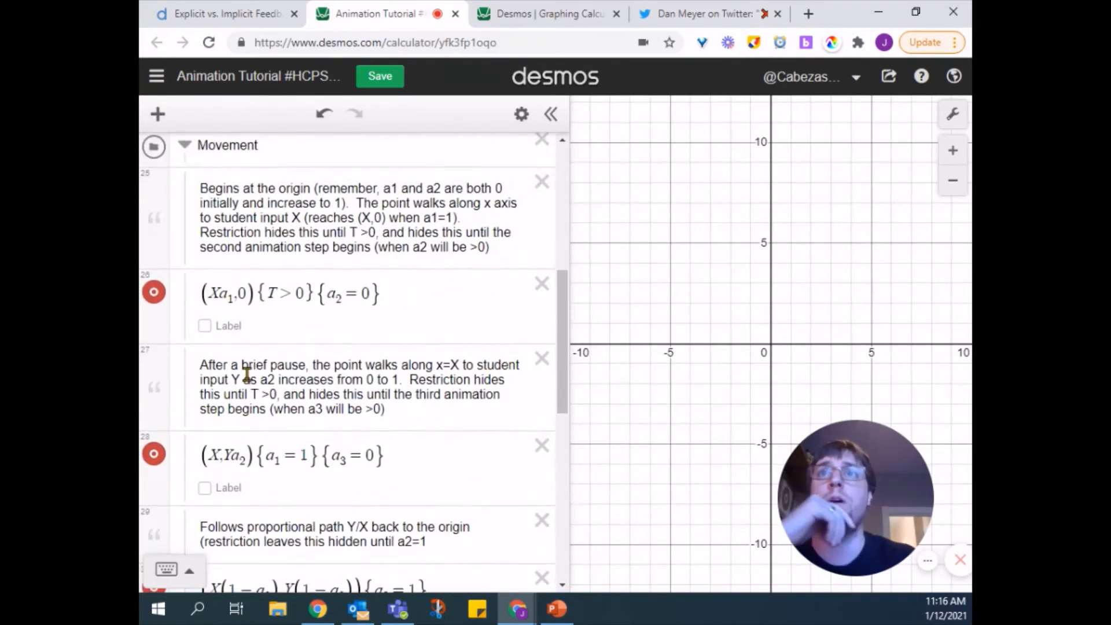
scroll(261, 408, "down", 1)
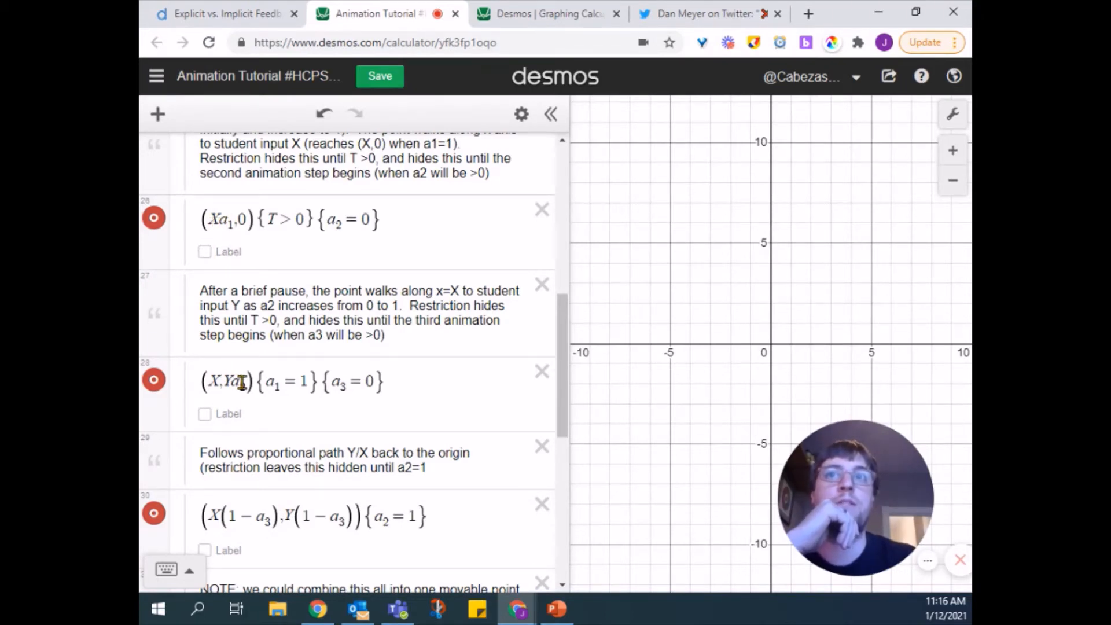
scroll(242, 382, "down", 1)
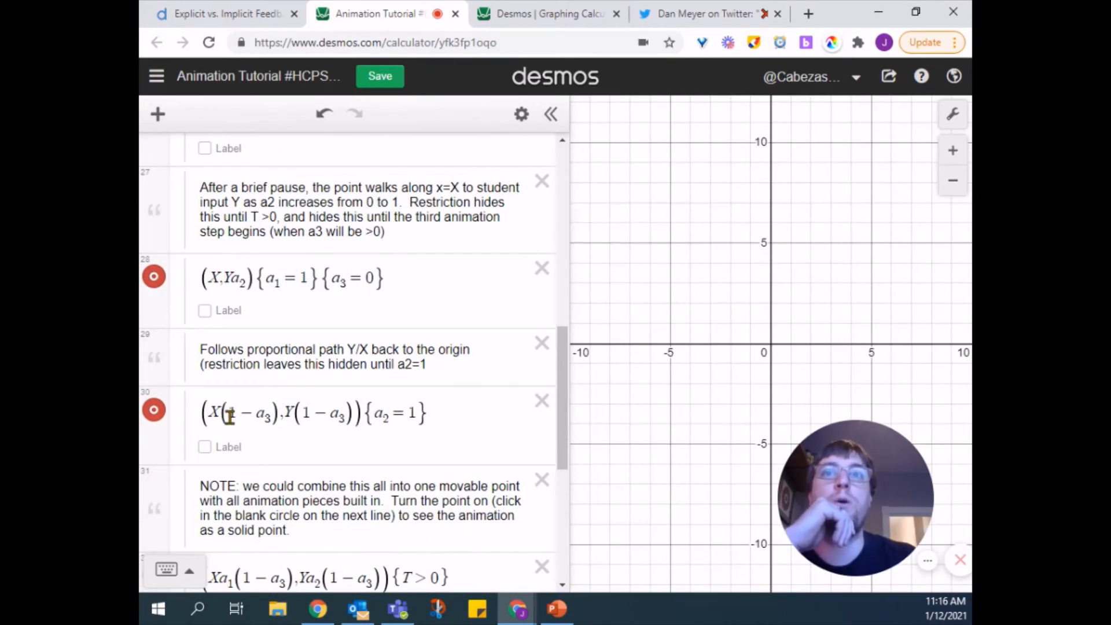
scroll(300, 483, "down", 2)
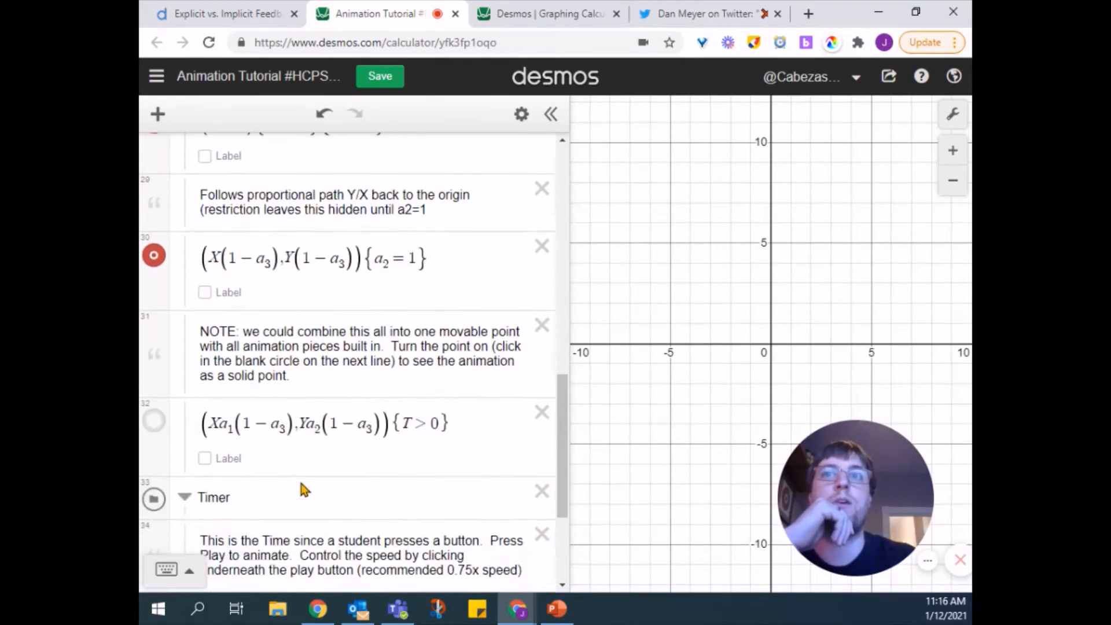
- Show the combined movable point and highlight a1 in its x-coordinate and the whole y-coordinate Ya2(1 − a3)
left_click(154, 336)
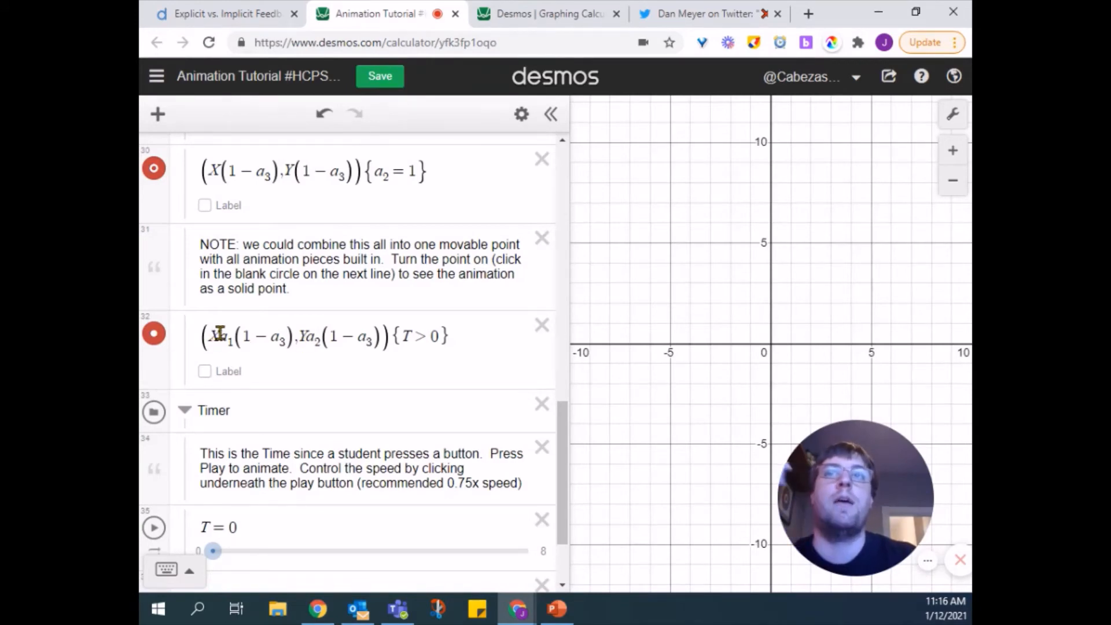
left_click_drag(219, 335, 229, 339)
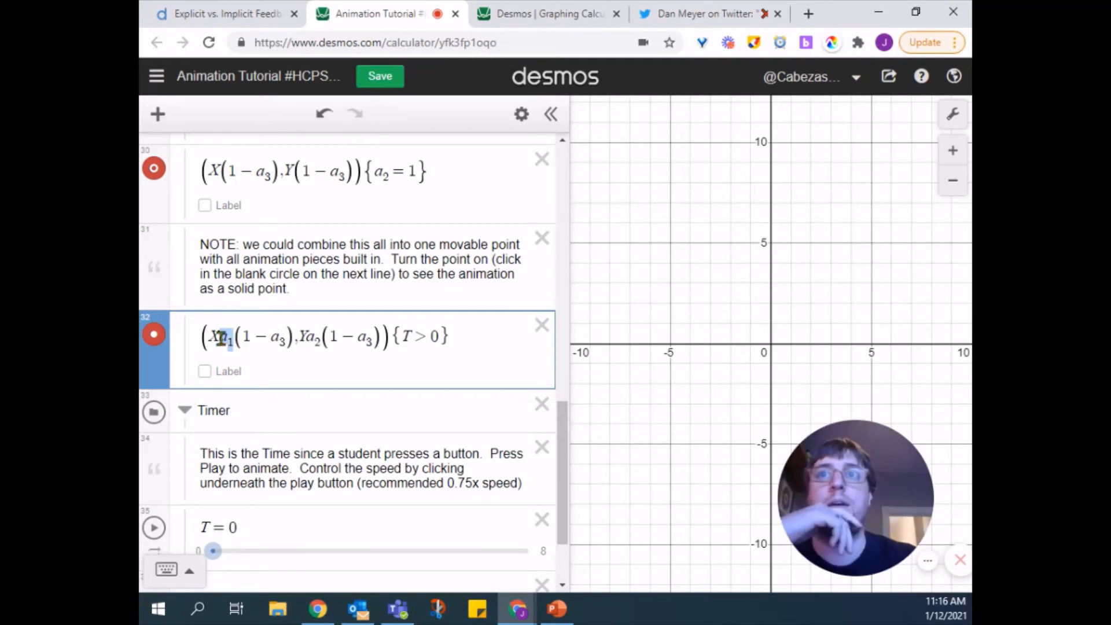
left_click(215, 335)
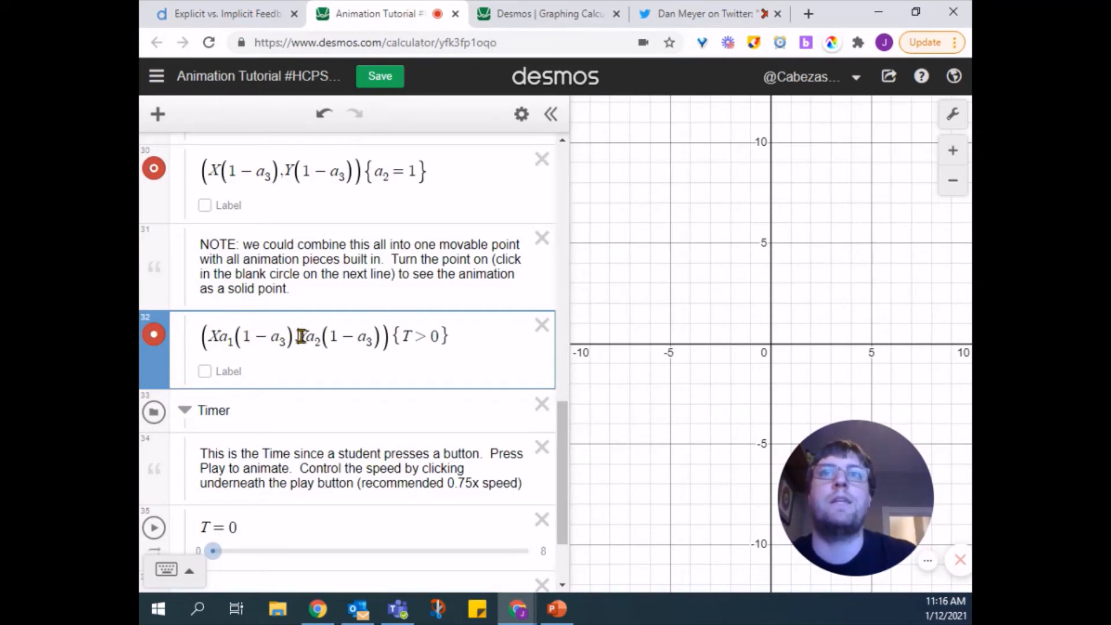
left_click_drag(300, 336, 356, 334)
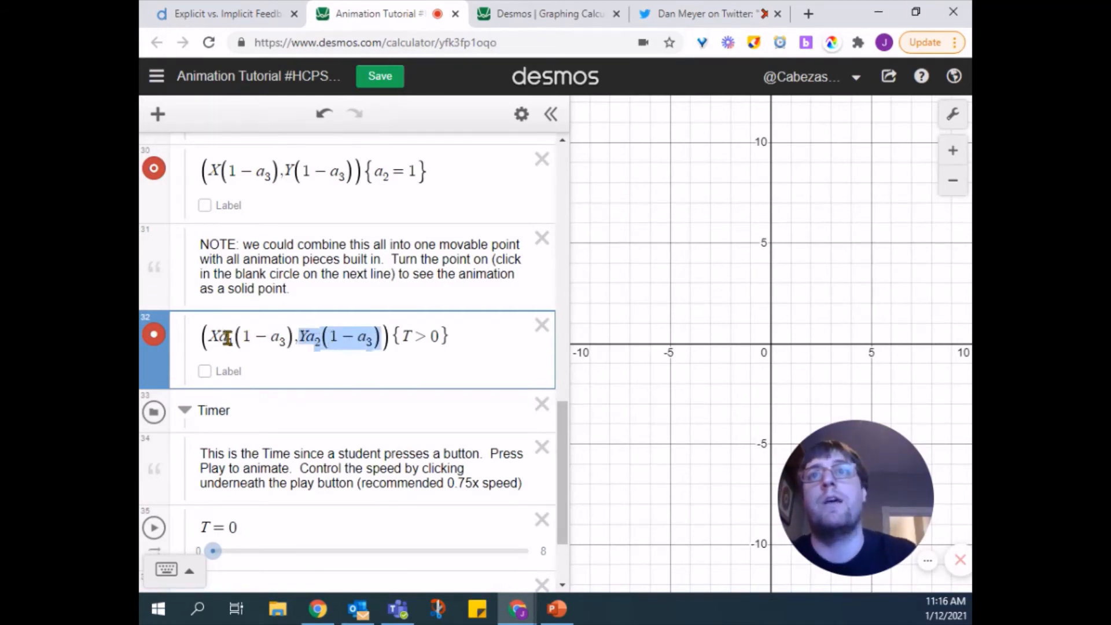
left_click(319, 340)
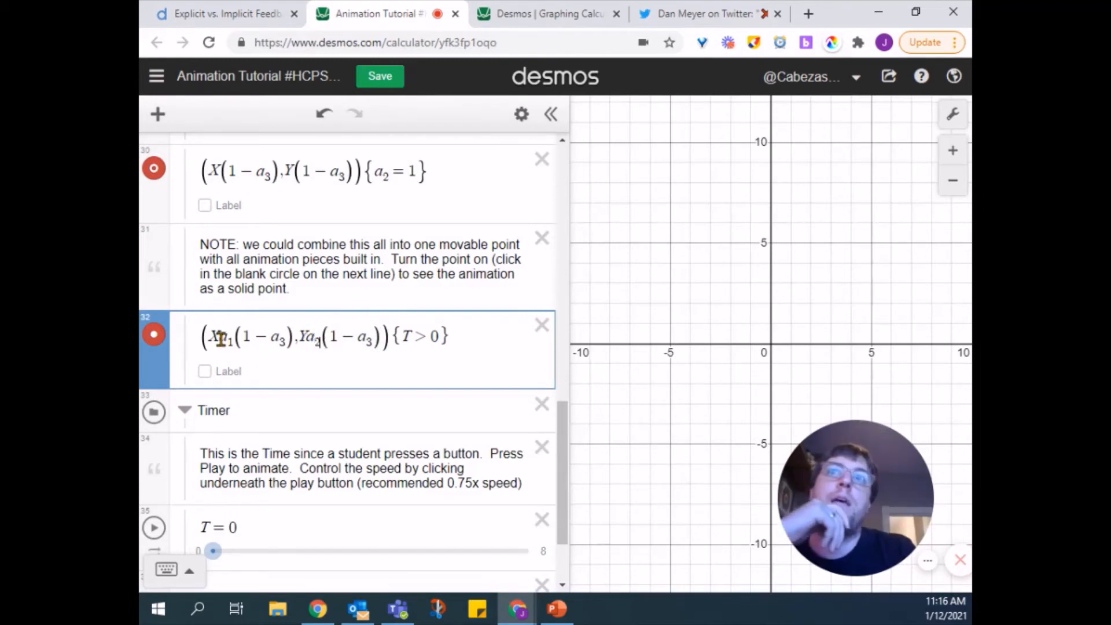
- Highlight the factors a1 and a2 and the {T > 0} restriction of the combined point
left_click_drag(223, 340, 232, 341)
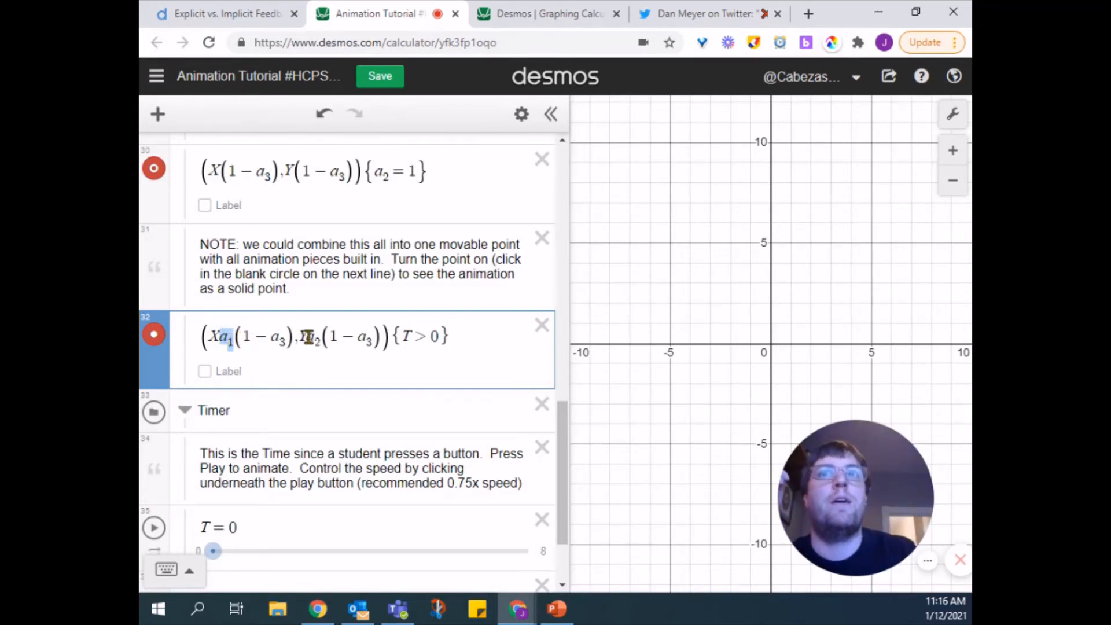
left_click_drag(319, 340, 323, 339)
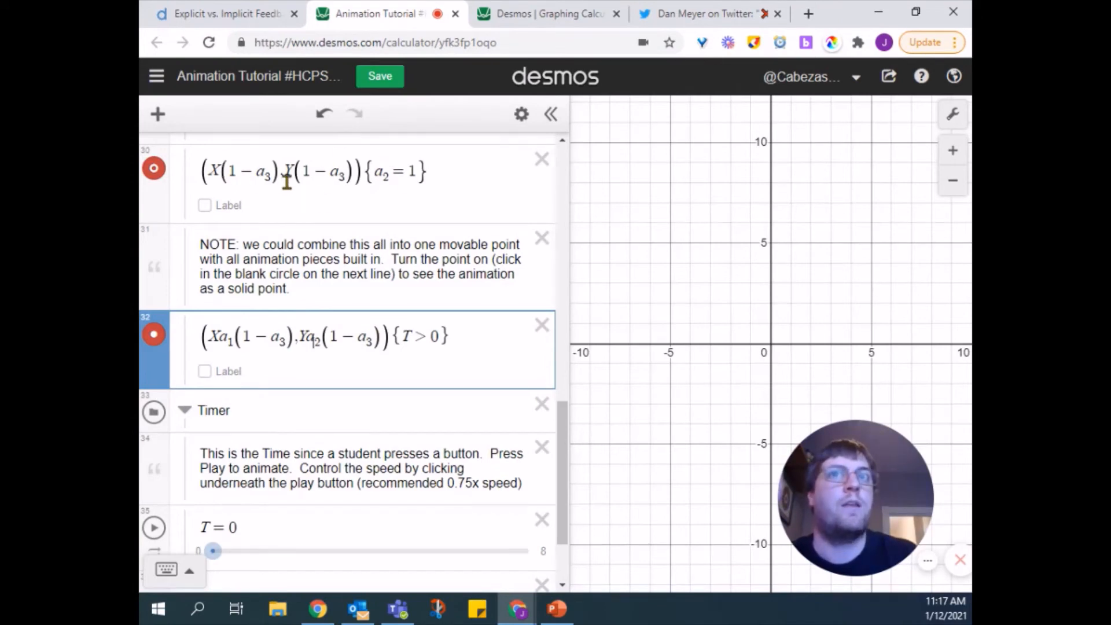
left_click_drag(393, 338, 433, 340)
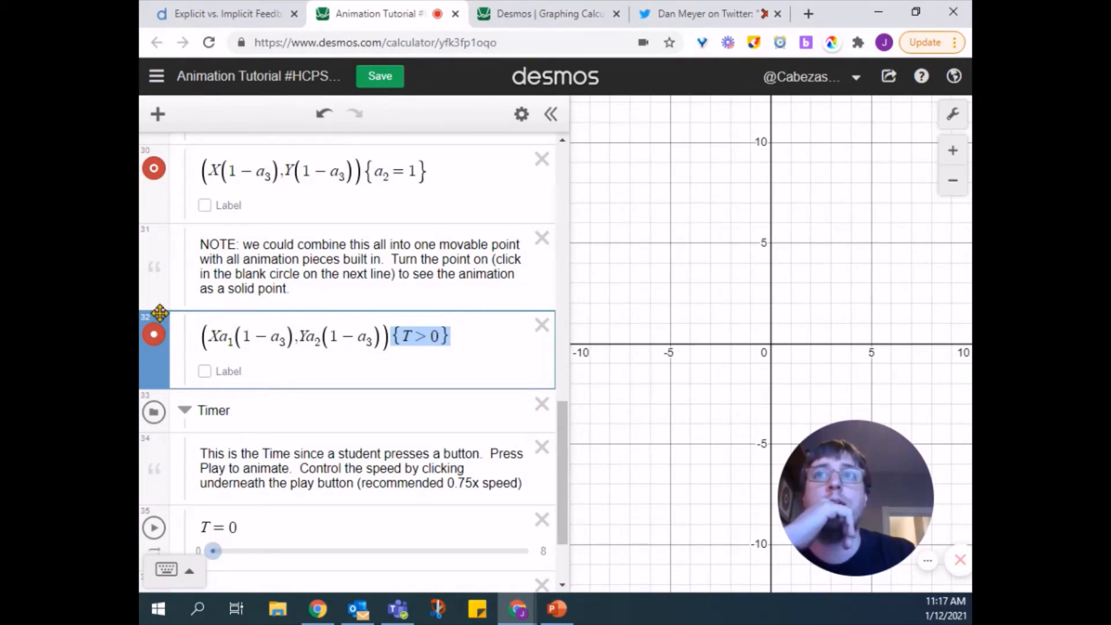
- Set T to 0.6 and toggle the combined point off and back on to compare it with the separate open point
left_click_drag(213, 554, 238, 553)
left_click(153, 334)
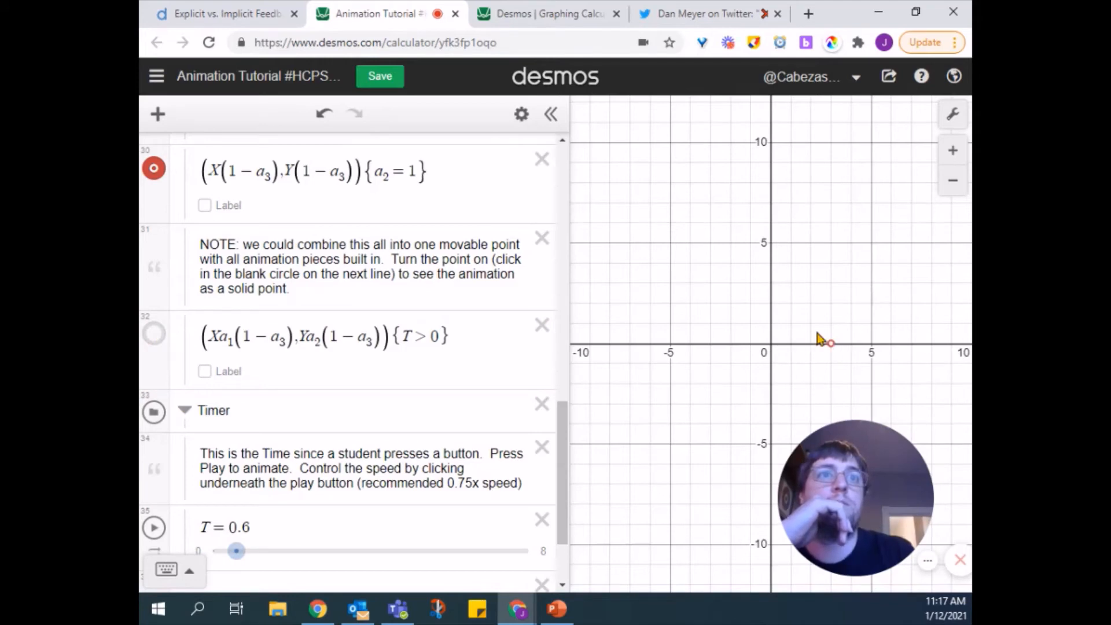
scroll(156, 168, "up", 4)
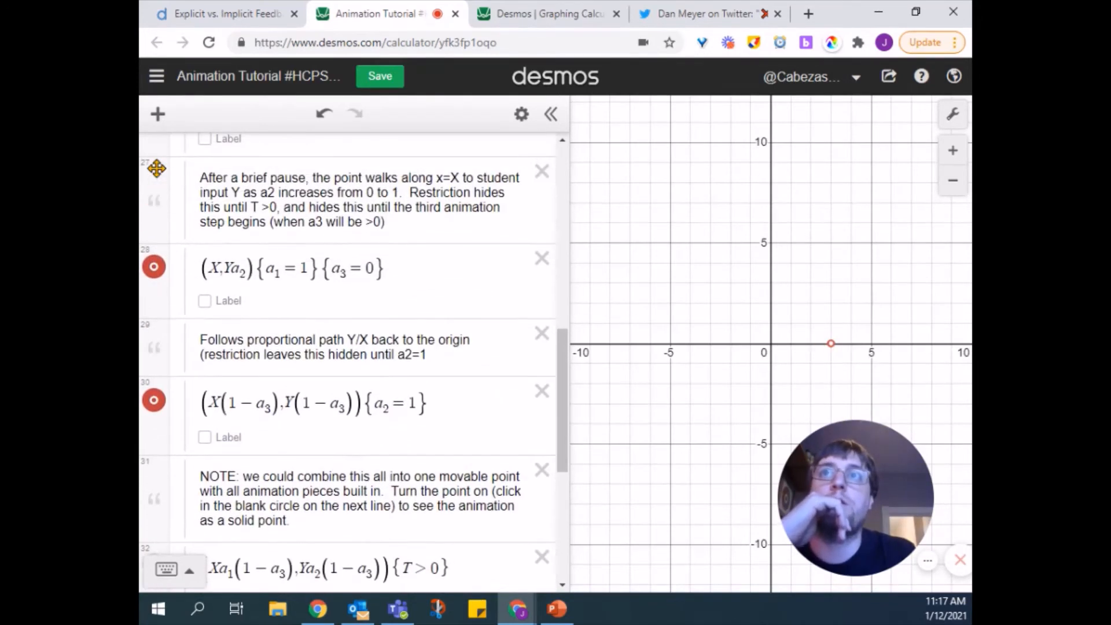
scroll(156, 169, "down", 5)
left_click(157, 280)
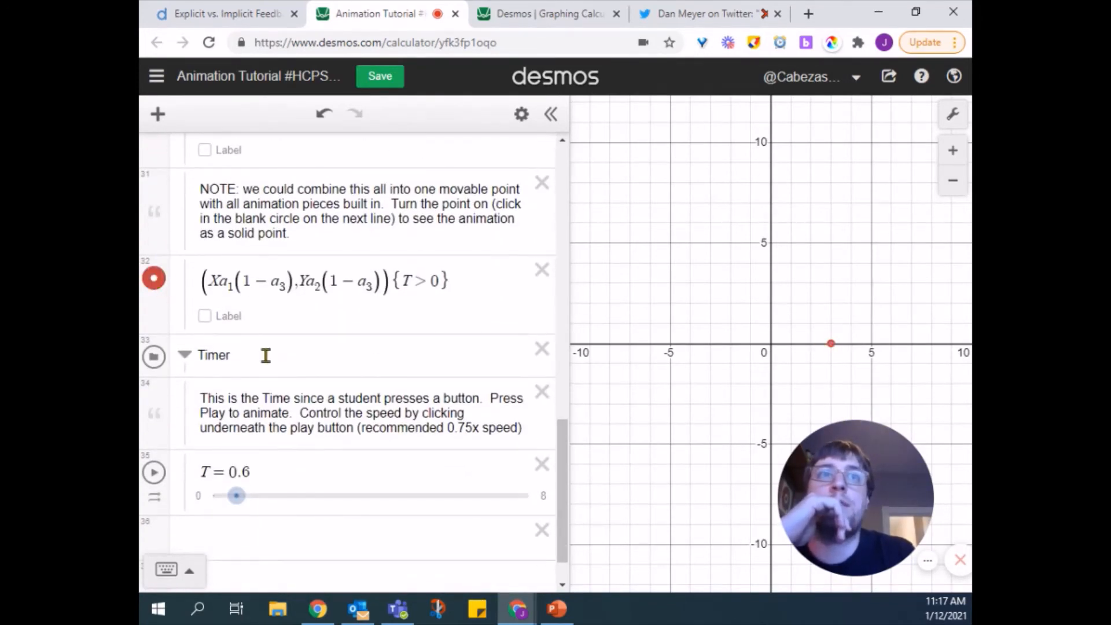
- Reset T to 0 and hide the three separate movement points, leaving only the combined point shown
scroll(447, 379, "down", 1)
left_click_drag(236, 443, 194, 446)
scroll(197, 234, "up", 7)
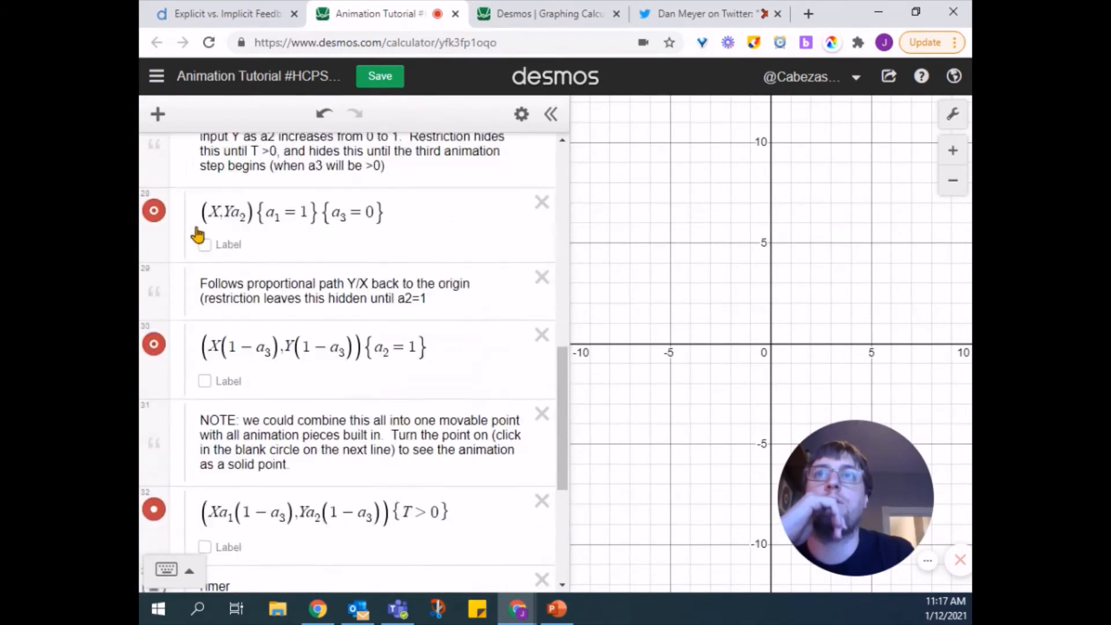
scroll(197, 227, "up", 1)
left_click(154, 179)
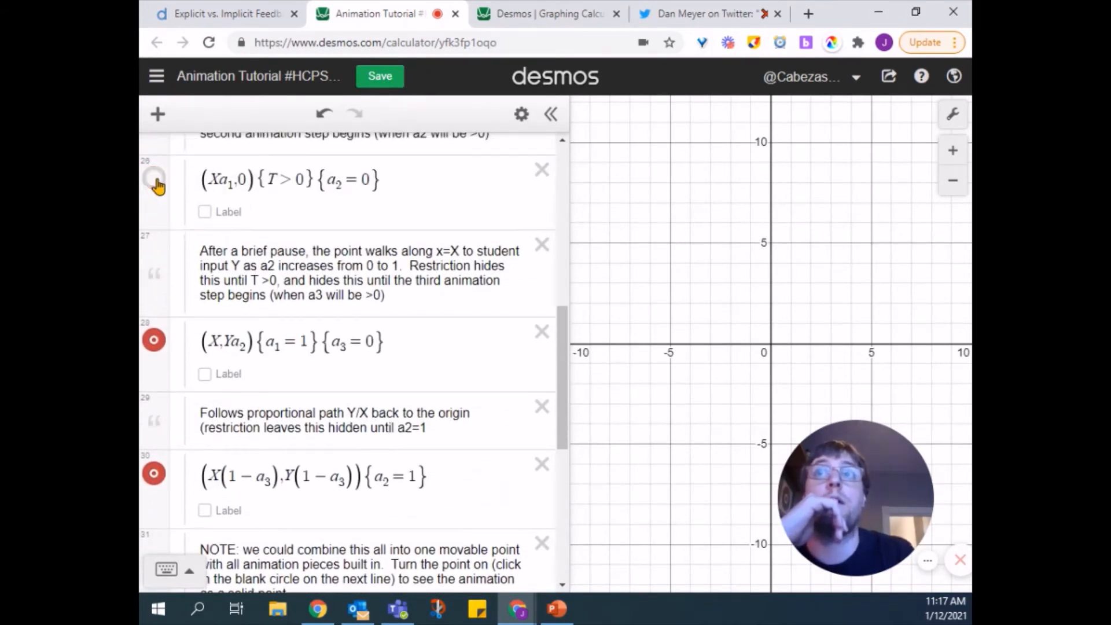
left_click(154, 340)
left_click(155, 475)
scroll(293, 463, "down", 7)
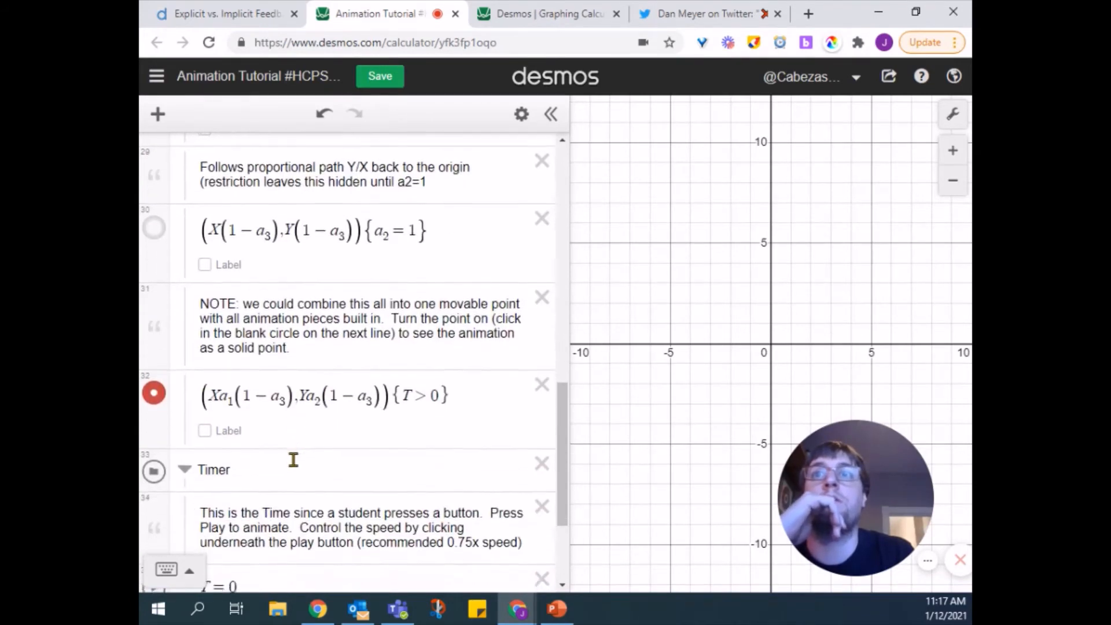
- Play the T slider to animate the combined point alone and bring T back to 0.01
left_click(155, 420)
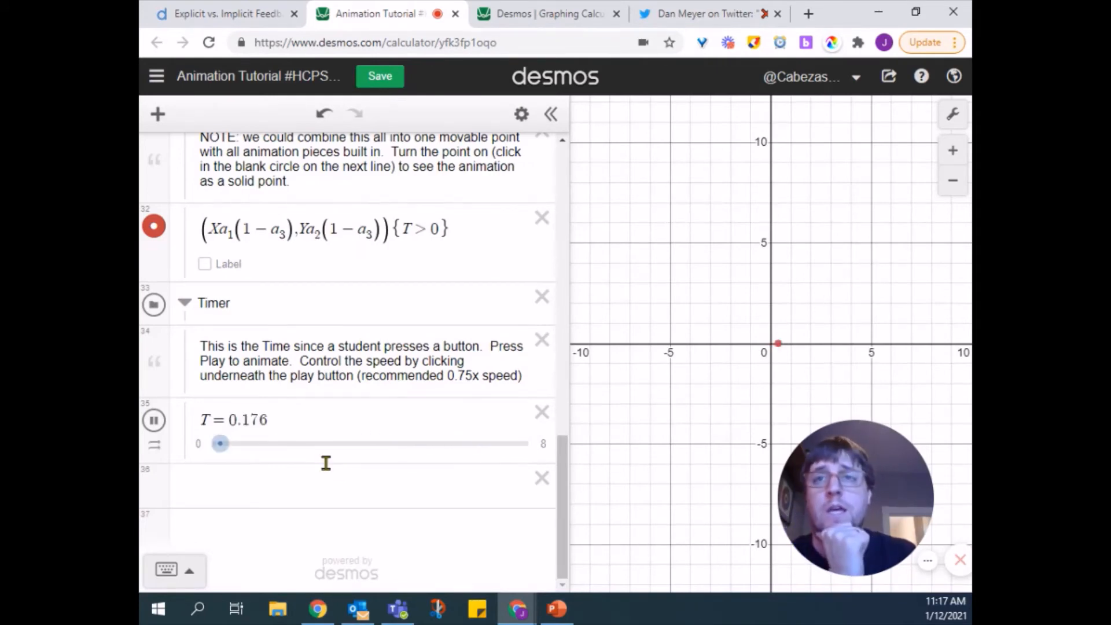
left_click_drag(275, 445, 213, 469)
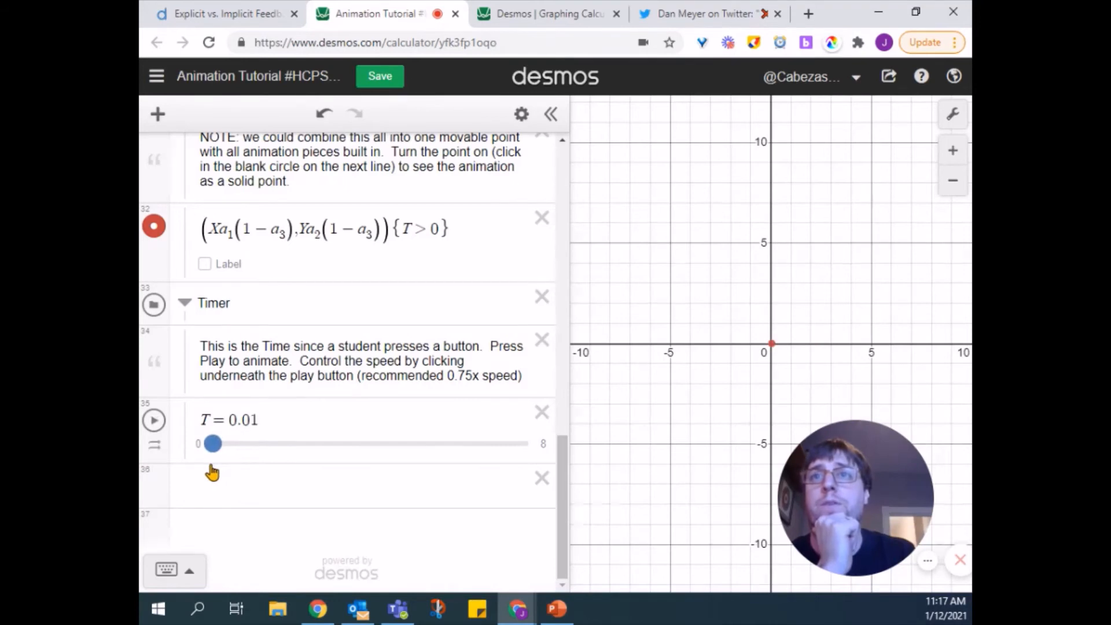
- Switch to the Desmos activity page and open the preview of screen 6, "Other Feedback Options"
scroll(278, 301, "up", 6)
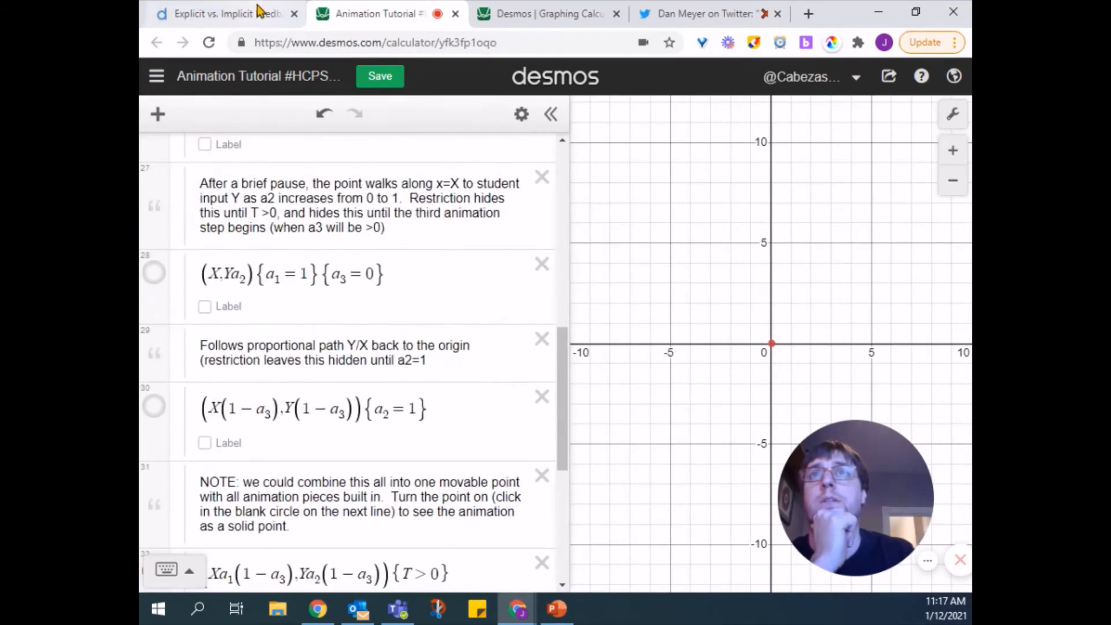
left_click(254, 14)
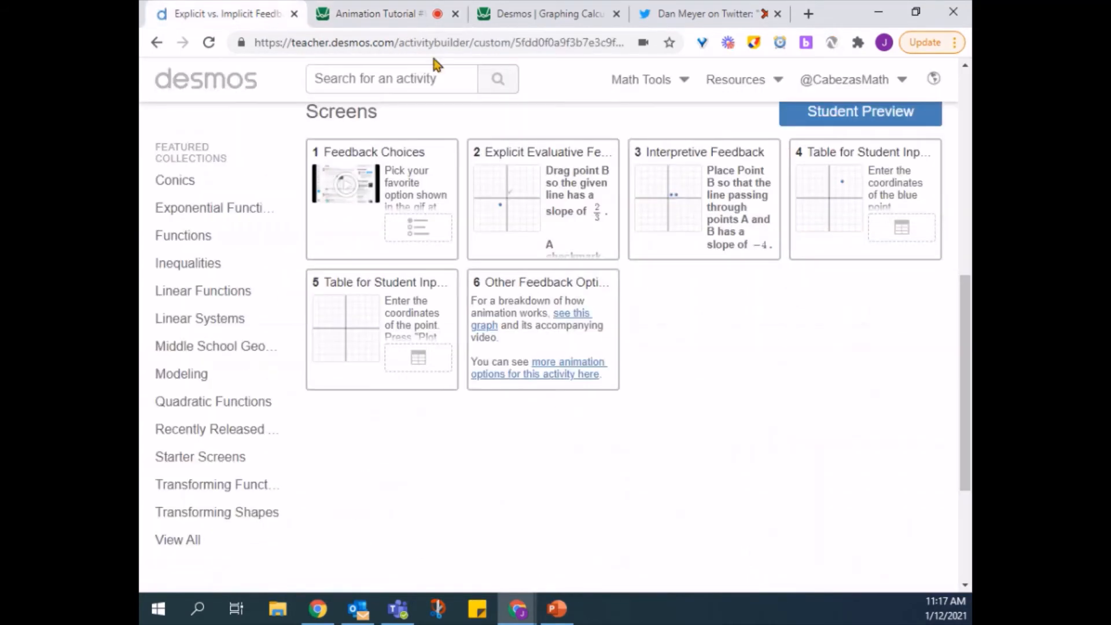
left_click(519, 301)
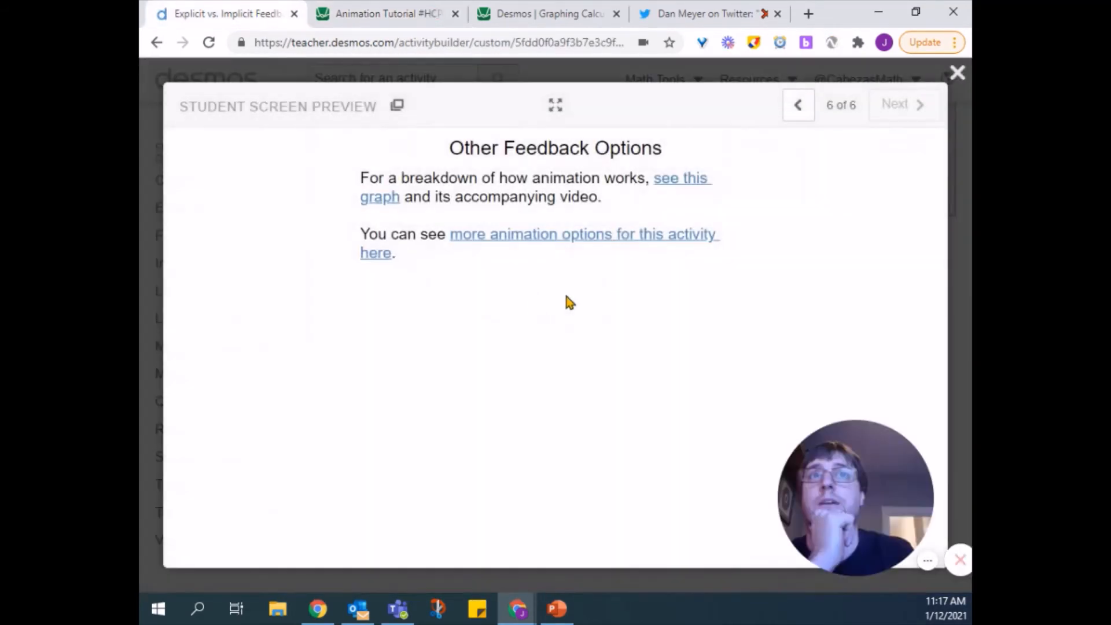
- Return to the Animation Tutorial graph, collapse the "Movement" folder and play the T slider in the "Timer" folder
left_click(398, 23)
scroll(311, 341, "up", 10)
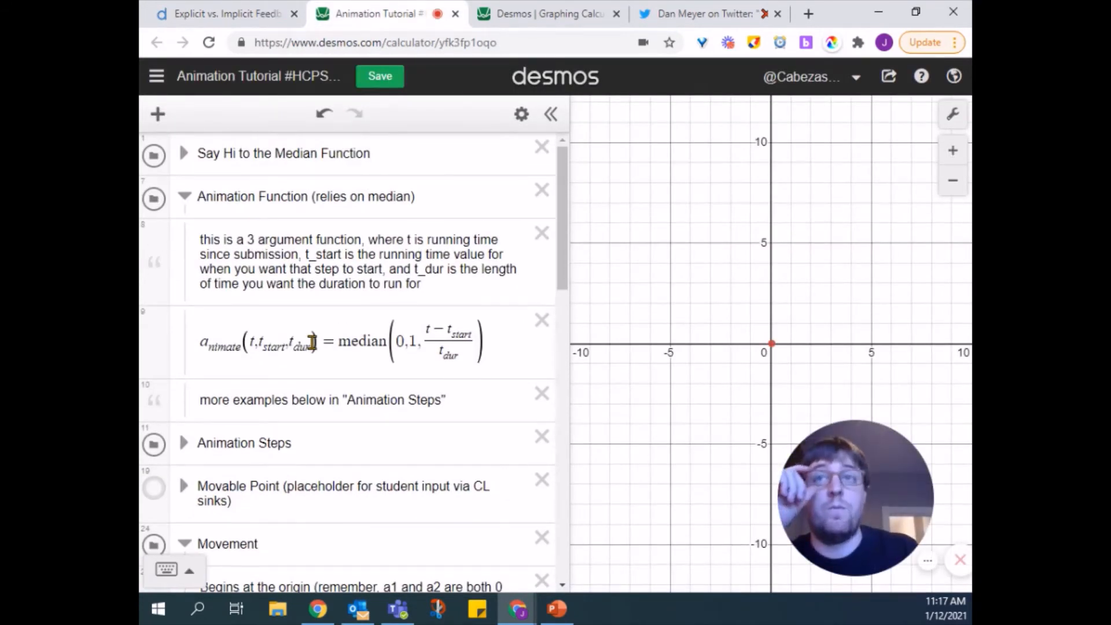
scroll(311, 341, "down", 3)
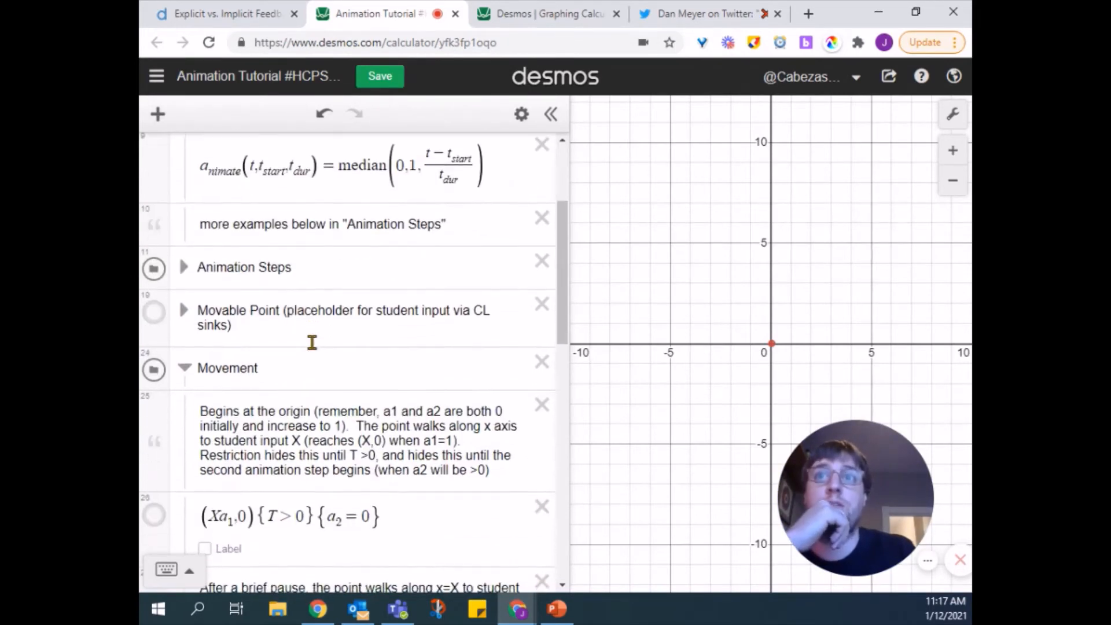
left_click(183, 370)
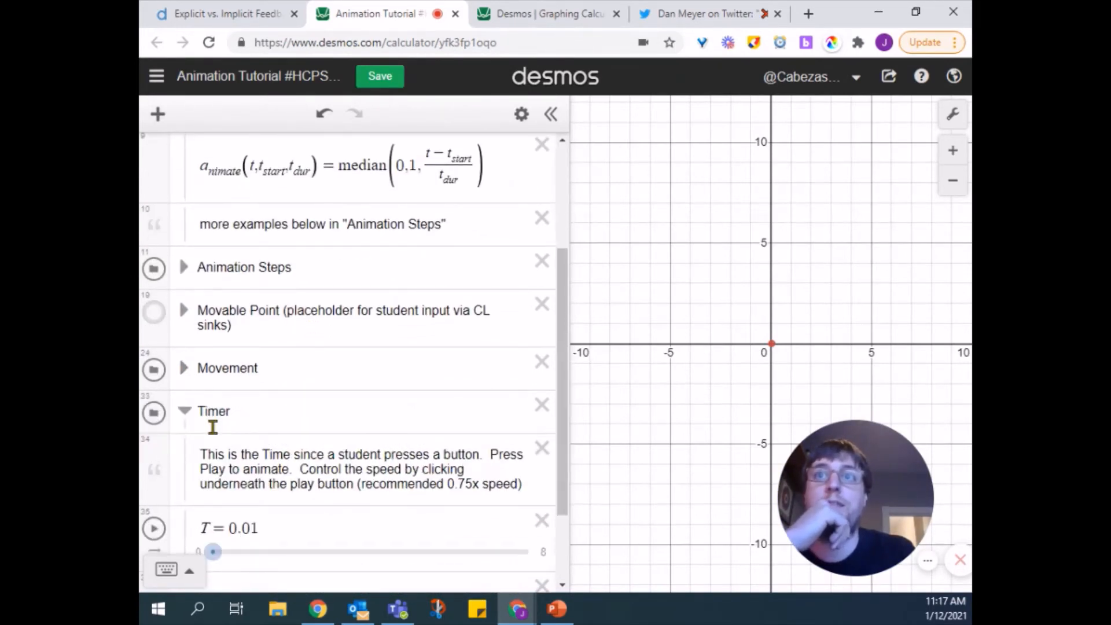
scroll(211, 427, "down", 2)
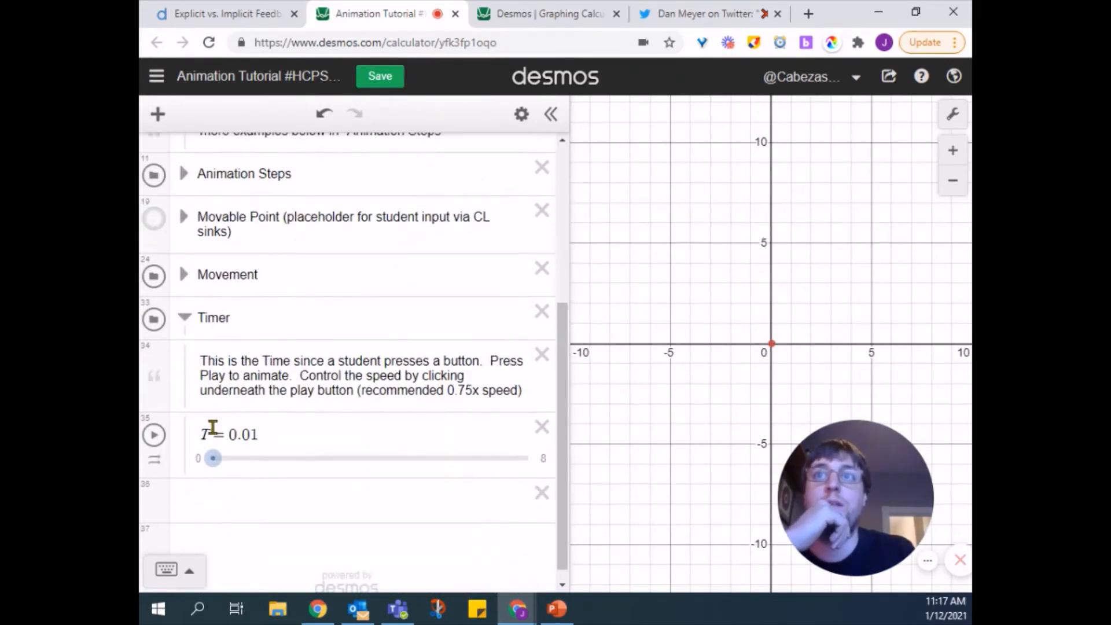
left_click(154, 434)
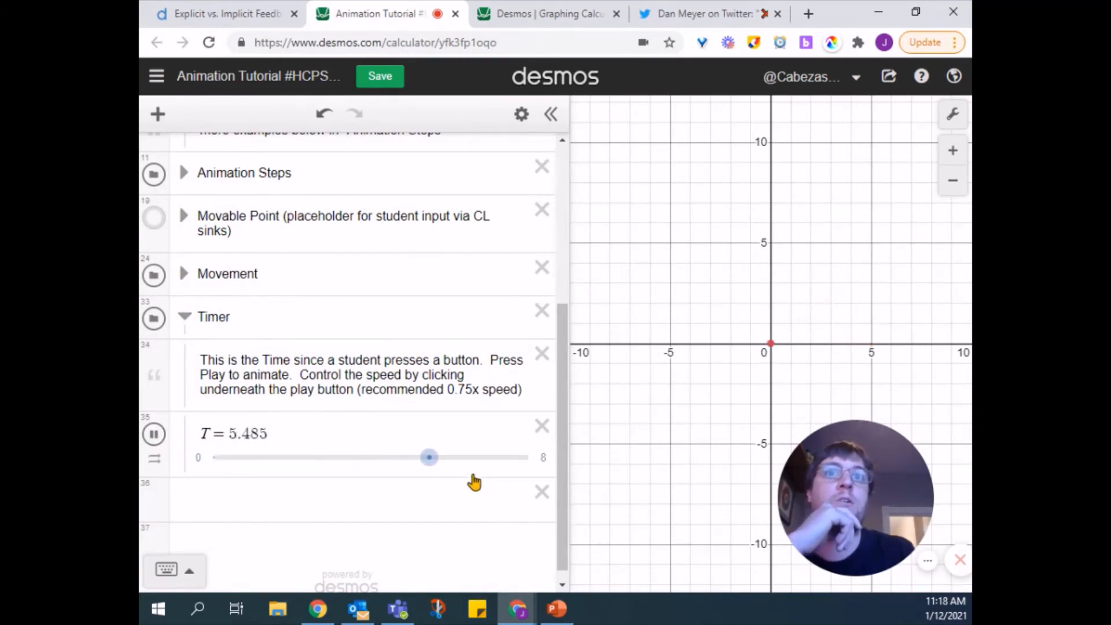
- Reset the T timer to 0 and move the "Movable Point" folder below the "Movement" folder
left_click_drag(461, 469, 183, 492)
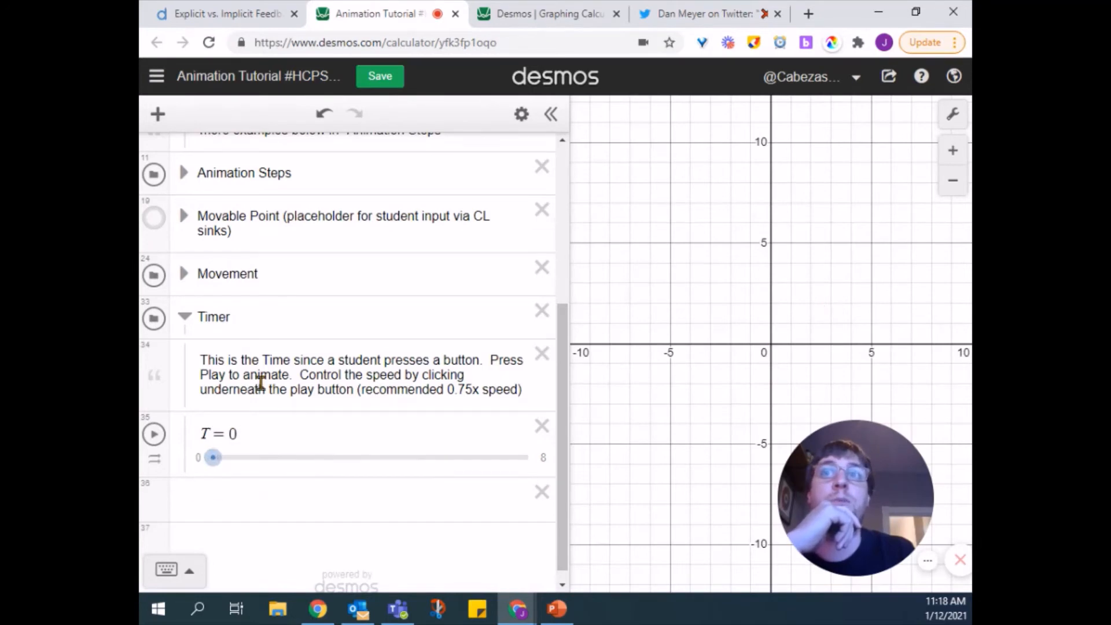
scroll(261, 383, "up", 2)
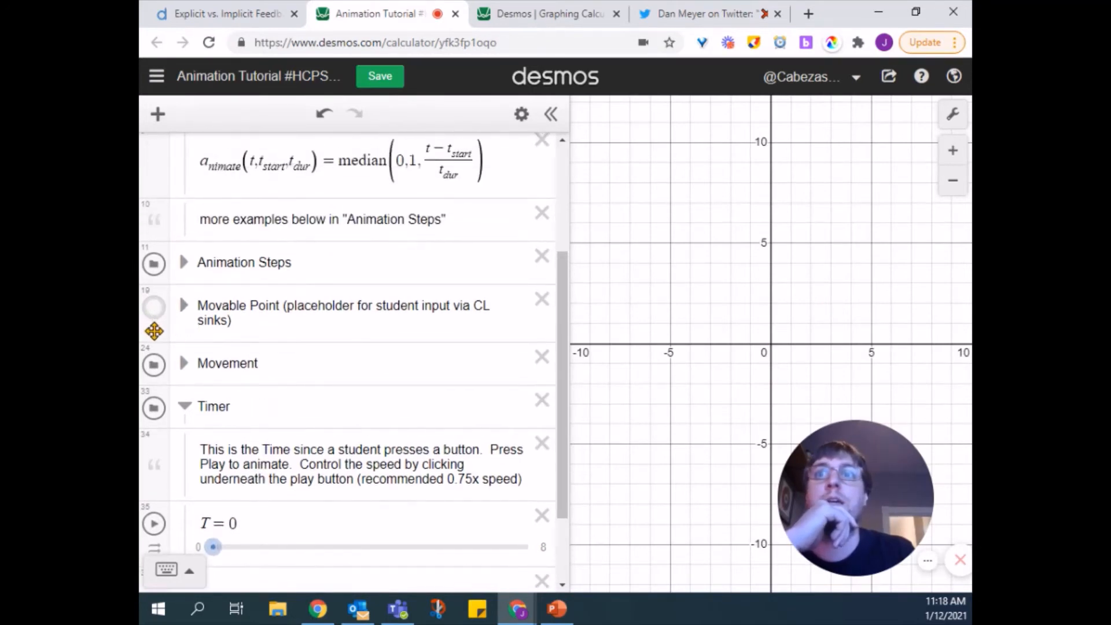
left_click_drag(154, 331, 165, 382)
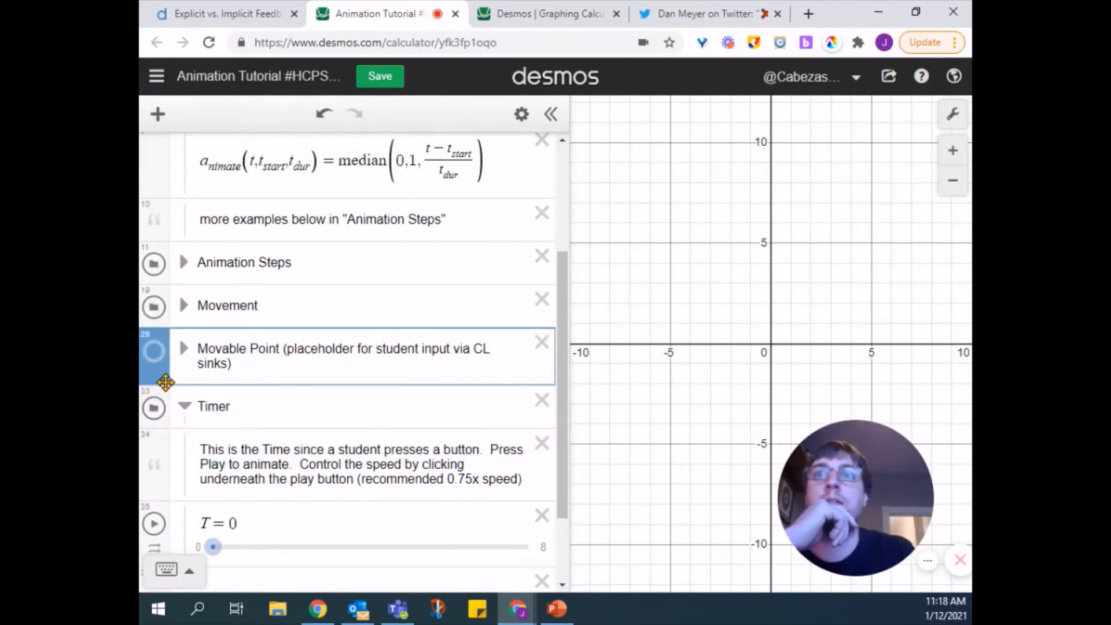
- Collapse the "Animation Function", "Movable Point" and "Timer" folders so that every folder in the expression list is closed
left_click(183, 347)
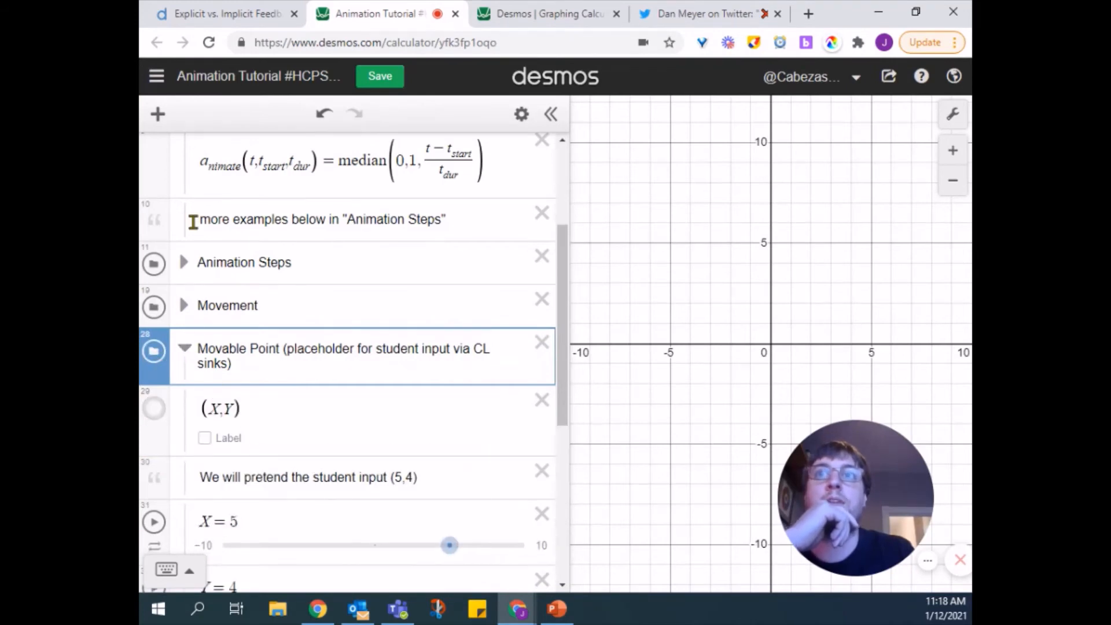
scroll(194, 221, "up", 4)
left_click(183, 196)
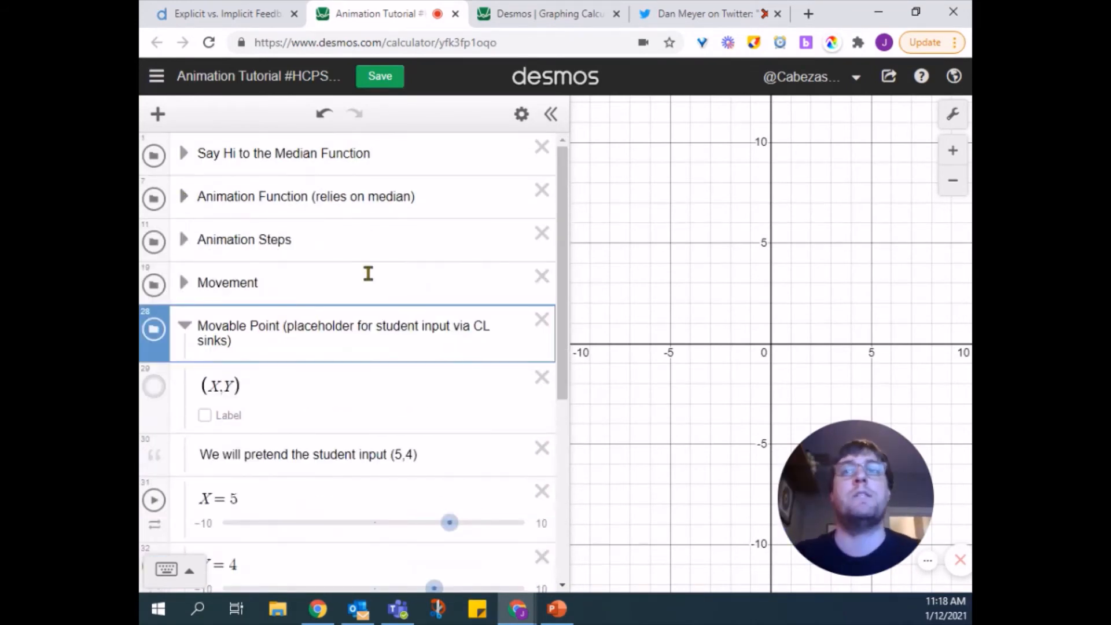
left_click(183, 325)
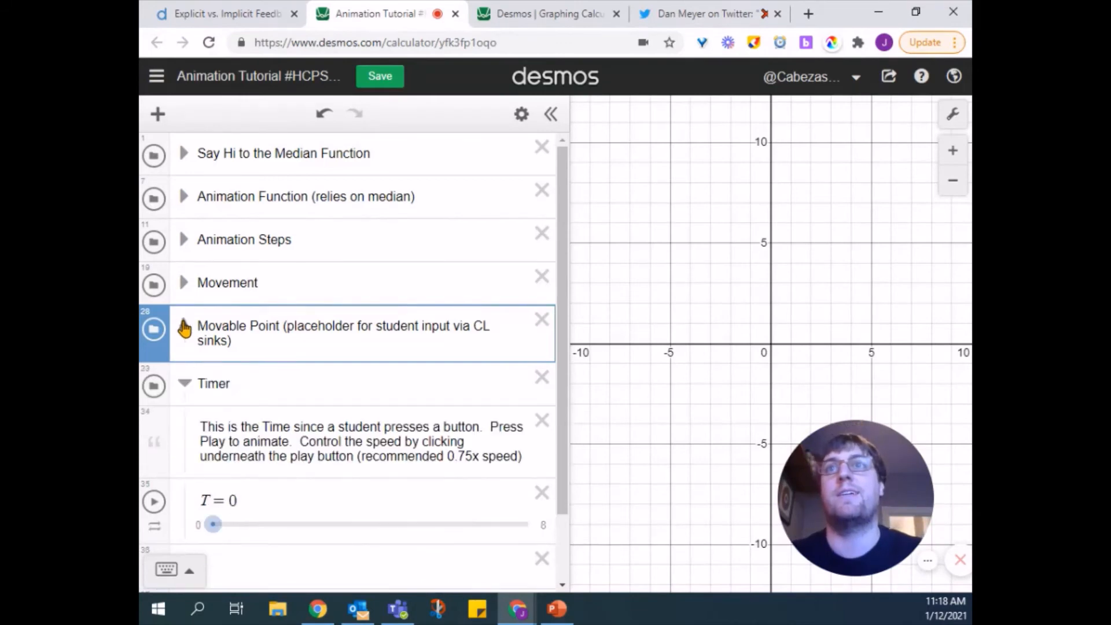
left_click(183, 384)
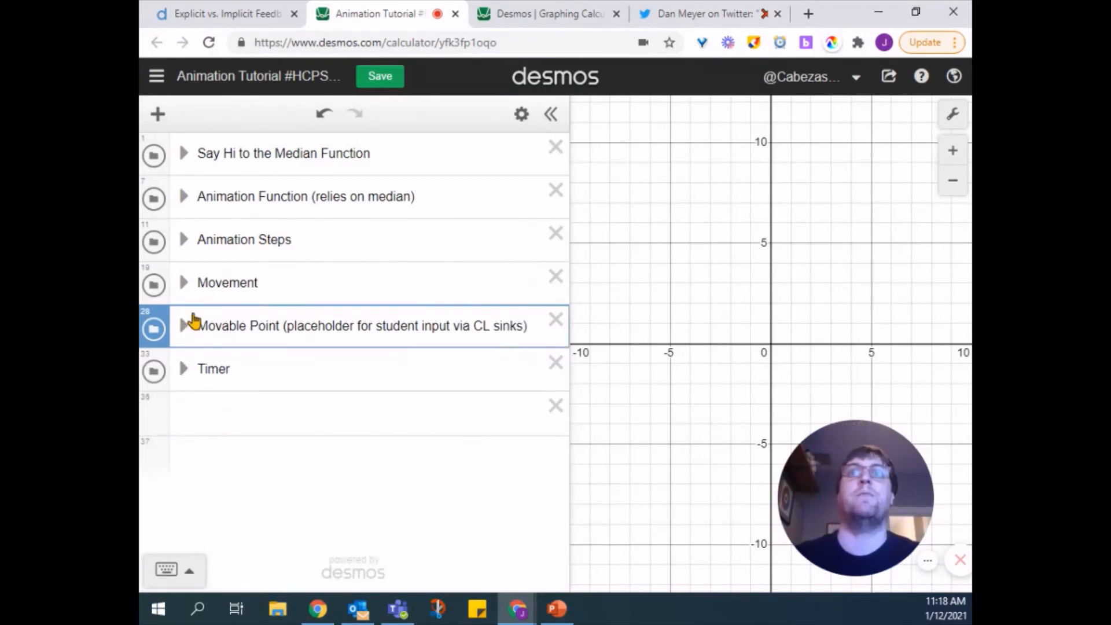
- Save the Animation Tutorial graph and copy its share link
left_click(376, 76)
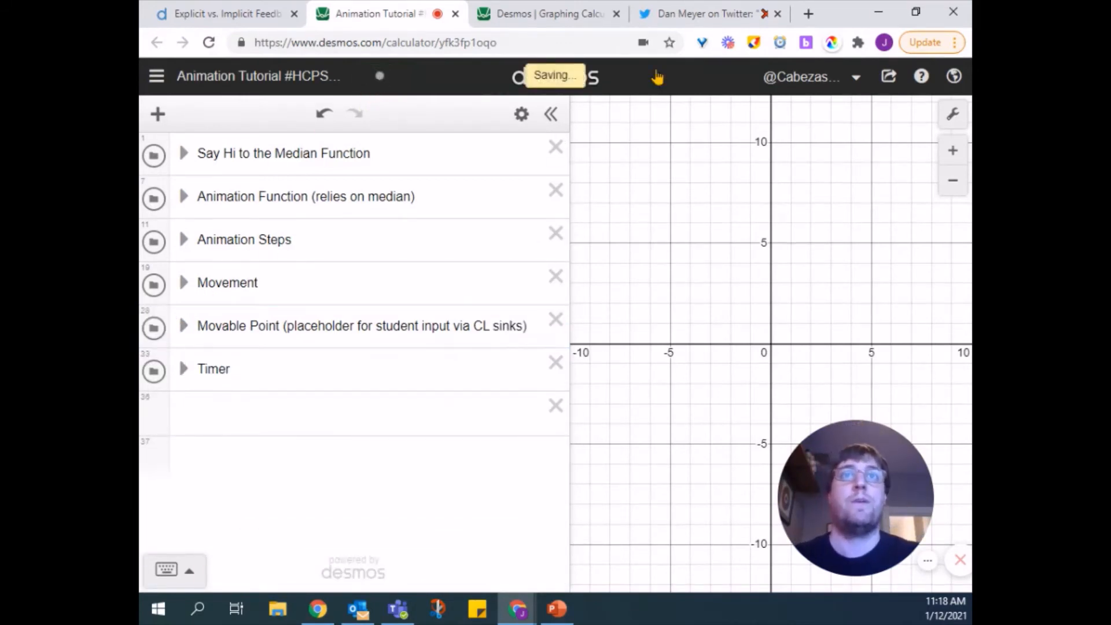
left_click(889, 77)
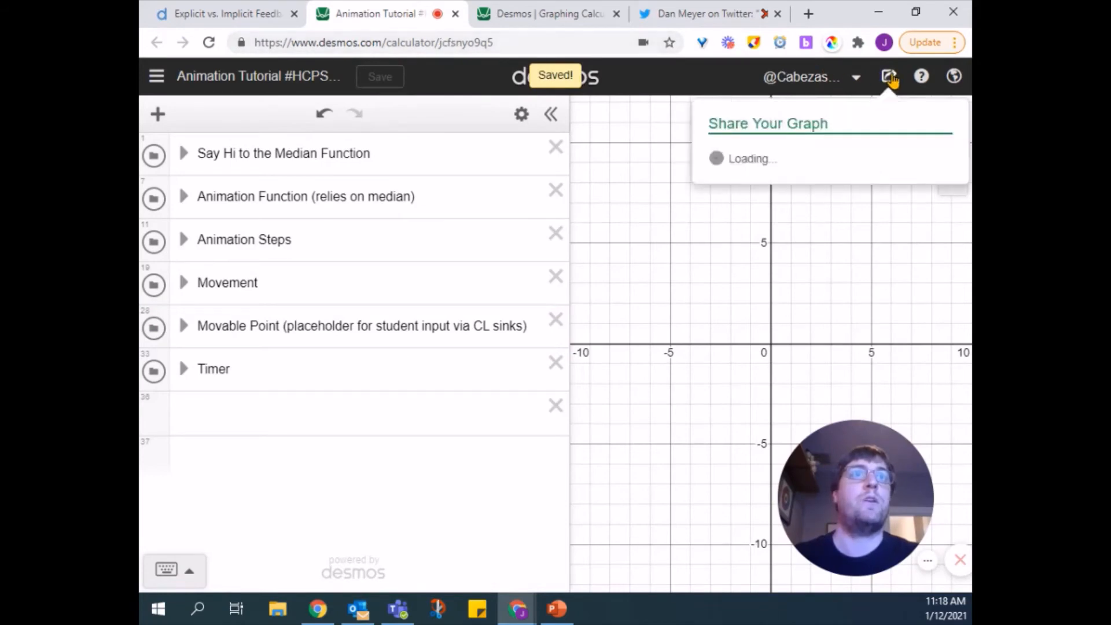
left_click(919, 177)
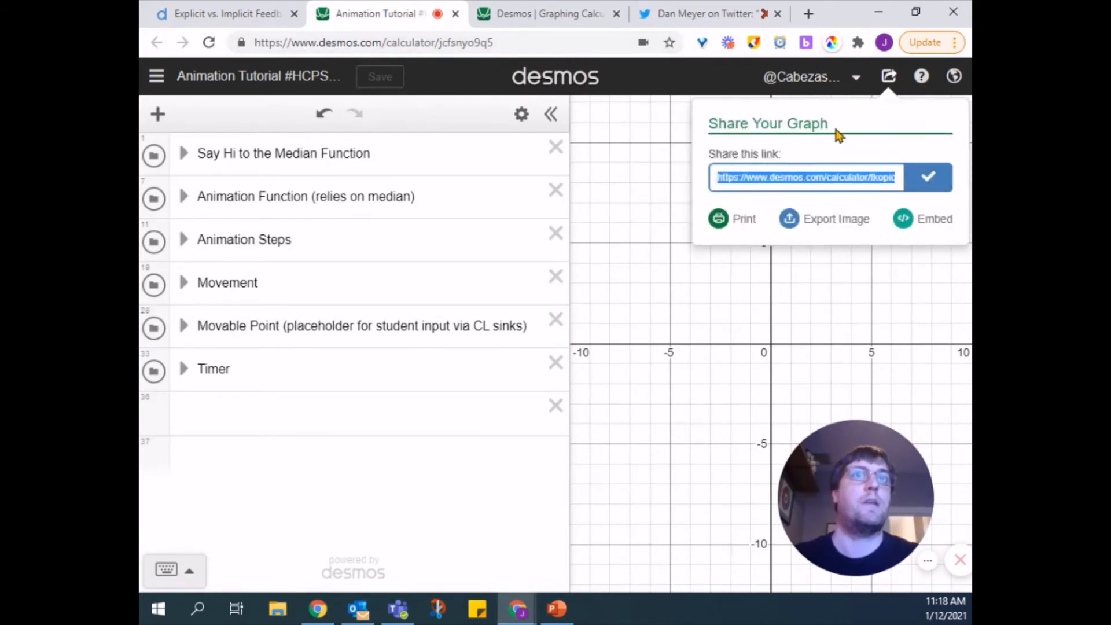
- Switch to the "Explicit vs. Implicit Feedback" activity page, close the student preview and open the activity for editing
left_click(233, 19)
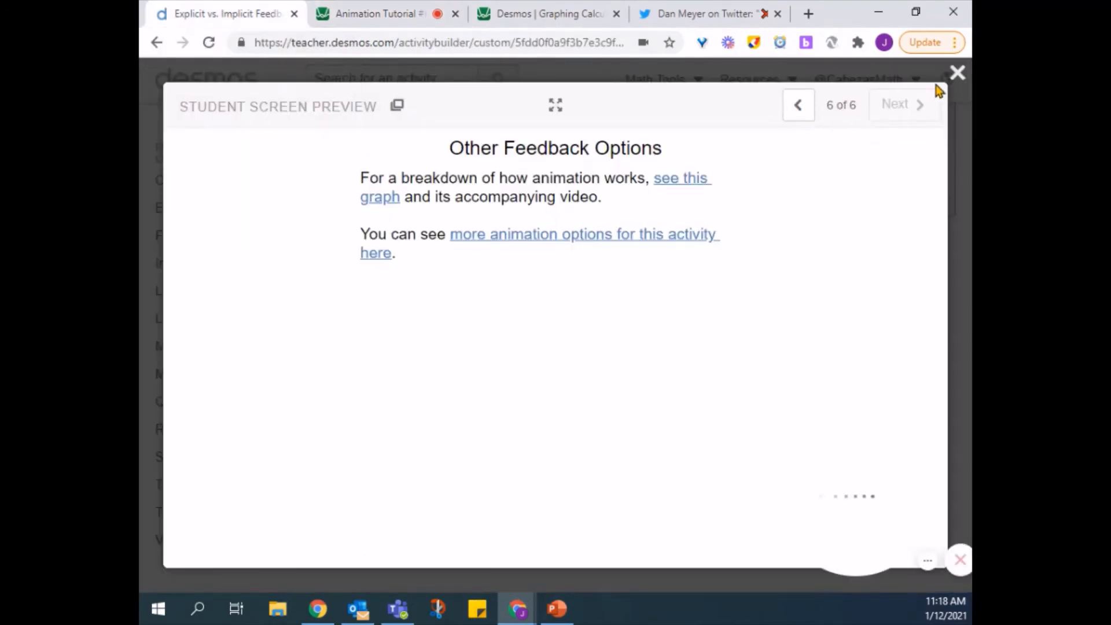
left_click(955, 74)
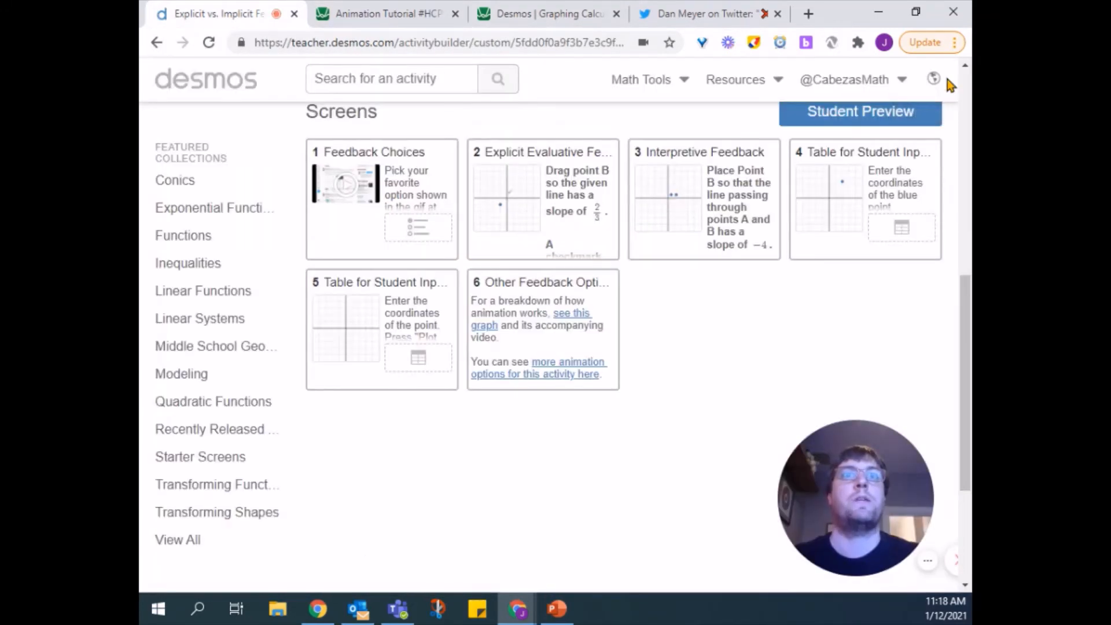
scroll(798, 247, "up", 8)
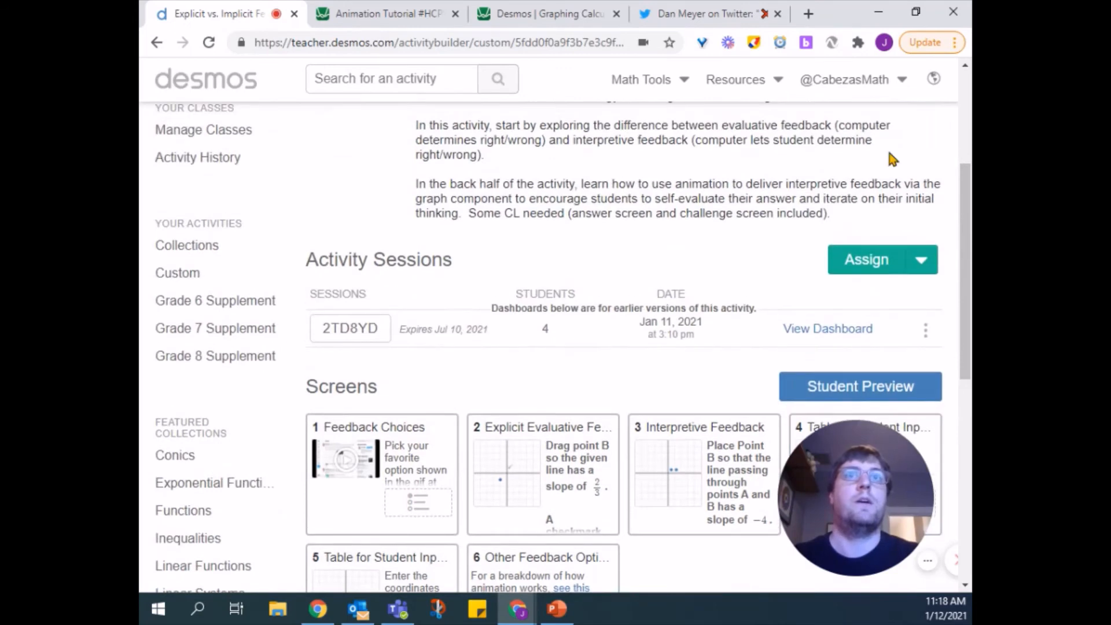
left_click(922, 134)
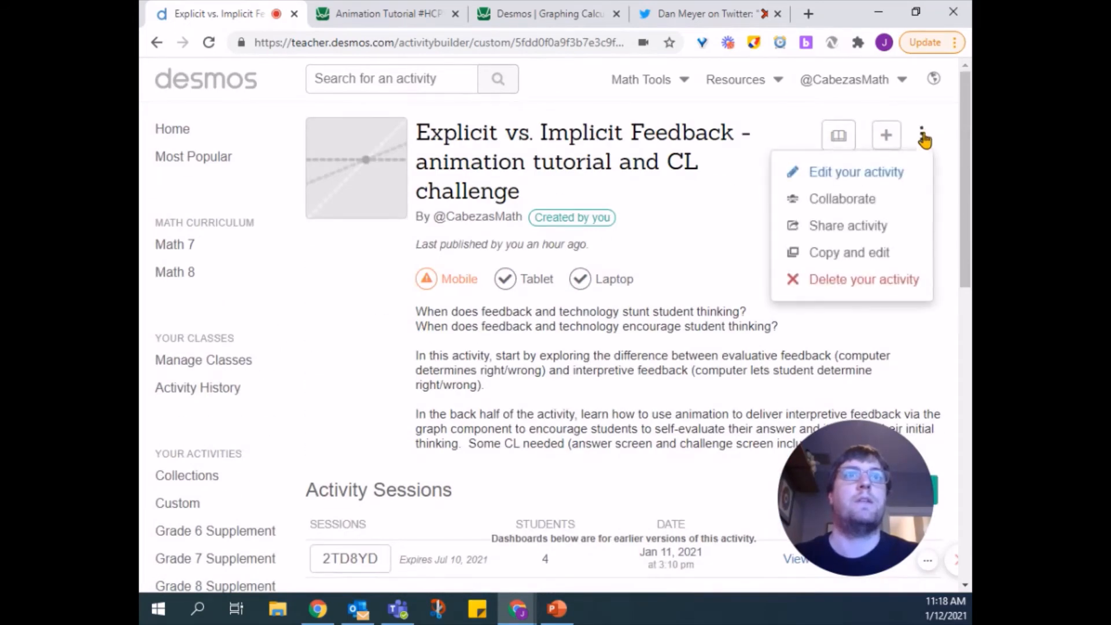
left_click(871, 172)
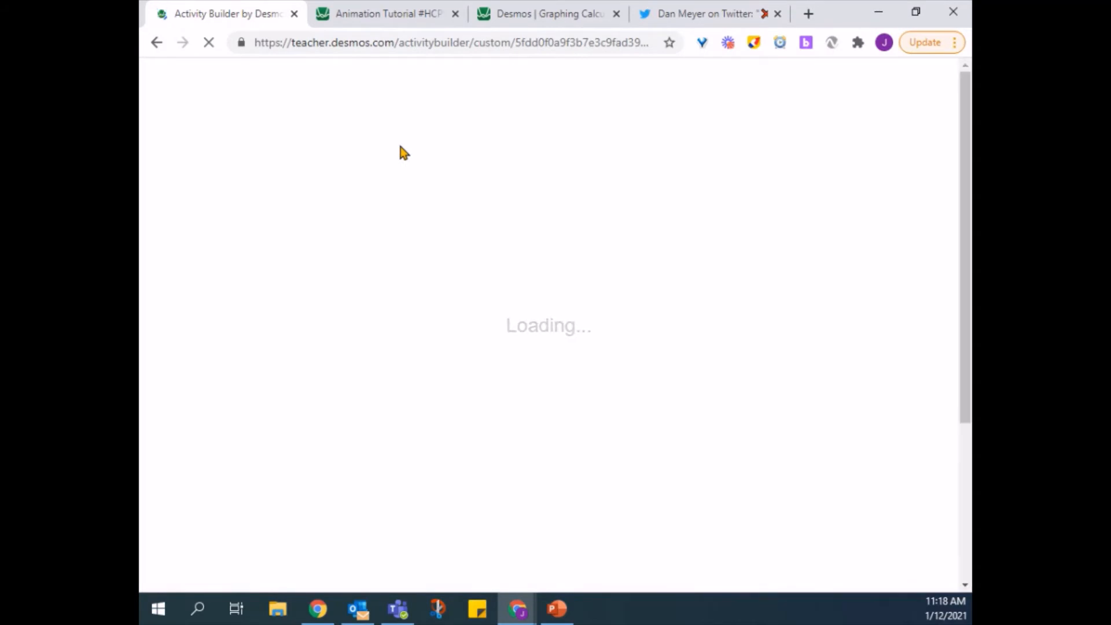
- Import the Animation Tutorial graph from its copied link into the graph component on screen 5 and accept it
left_click(510, 15)
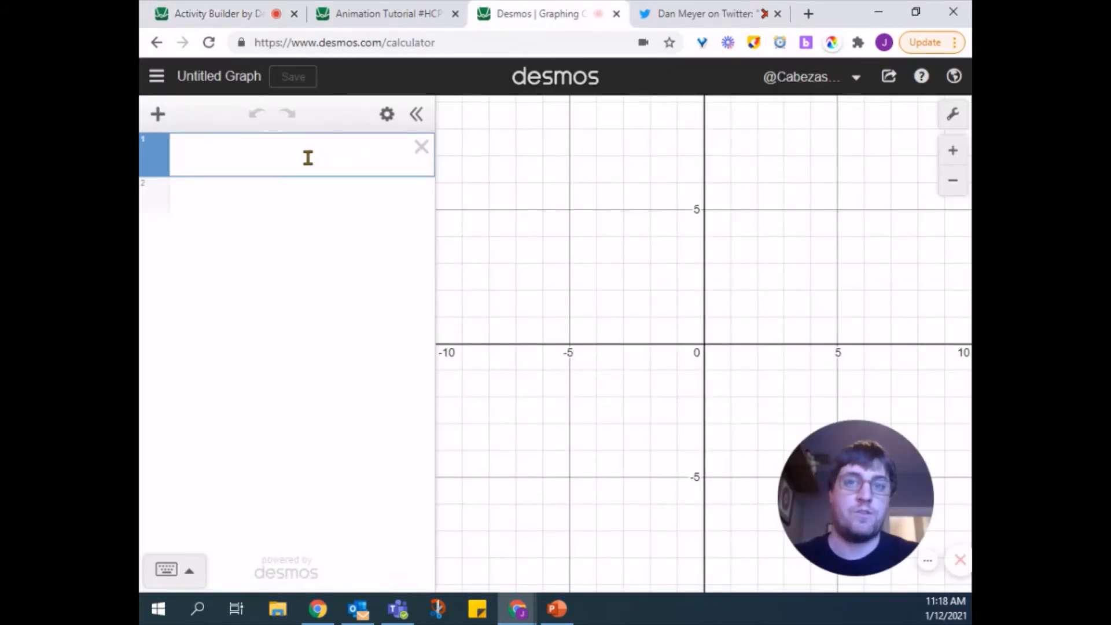
key("ctrl+v")
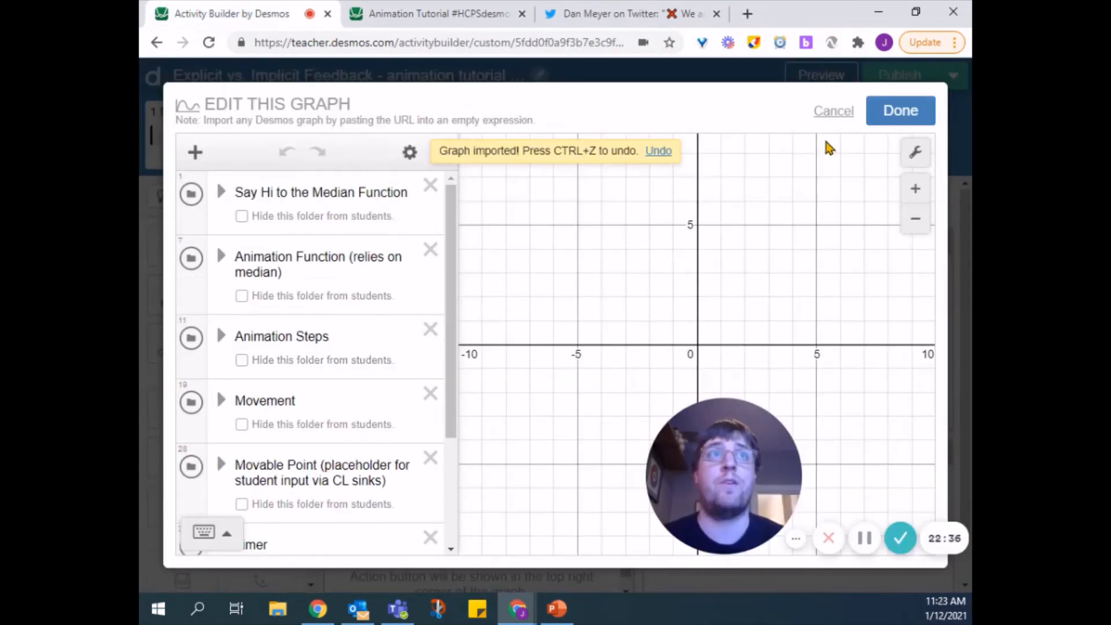
left_click(897, 116)
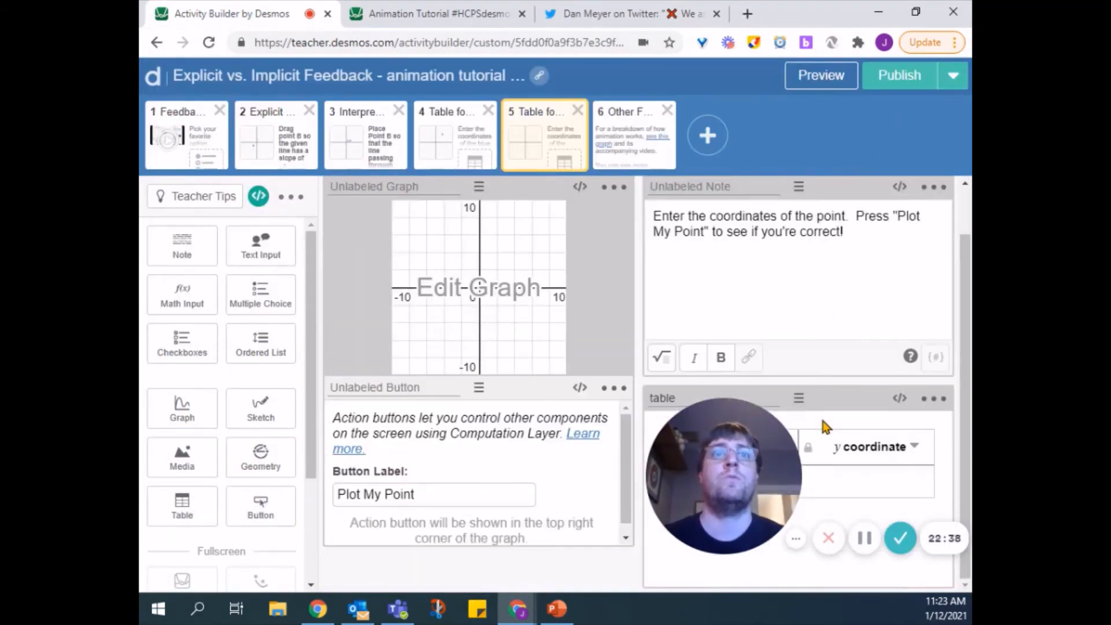
- Reopen screen 5's graph to review the imported folders, and close the graph editor
left_click(496, 358)
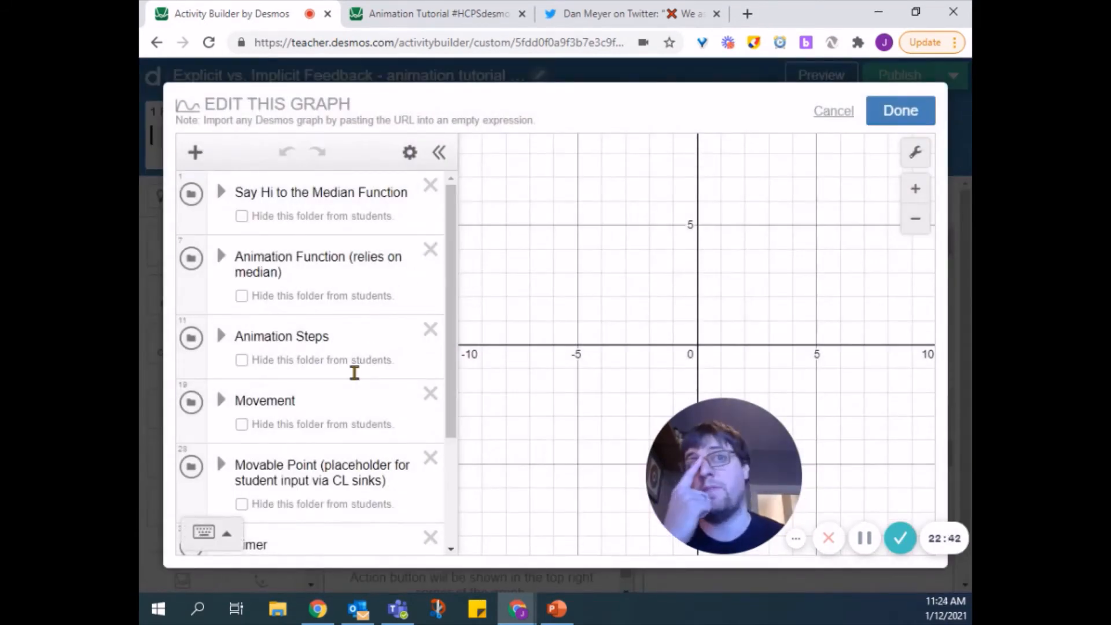
scroll(354, 372, "down", 3)
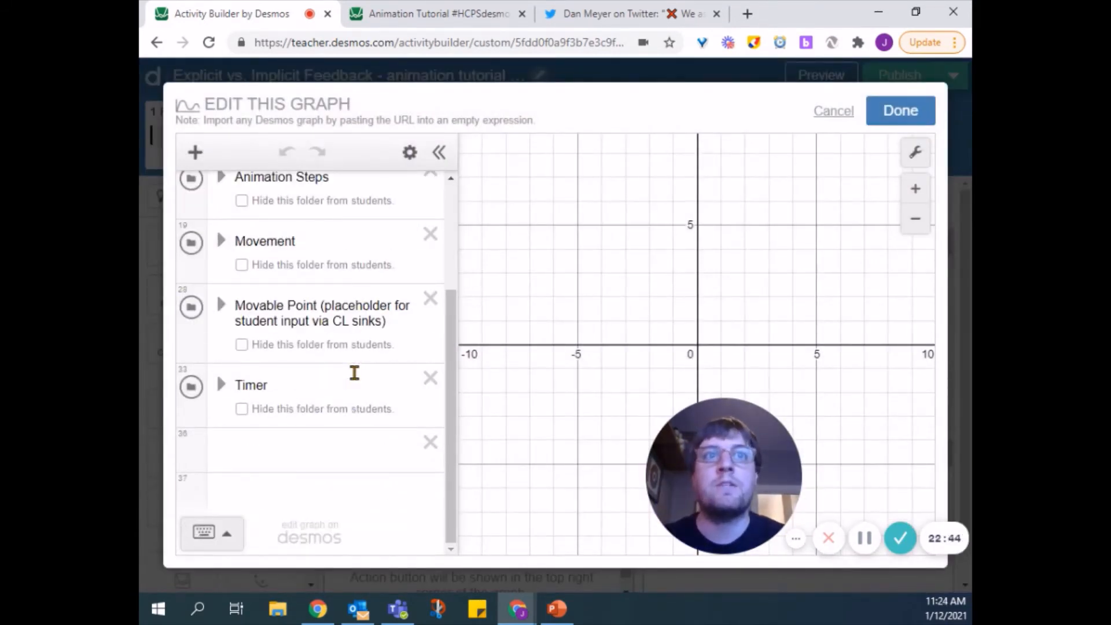
scroll(354, 372, "up", 3)
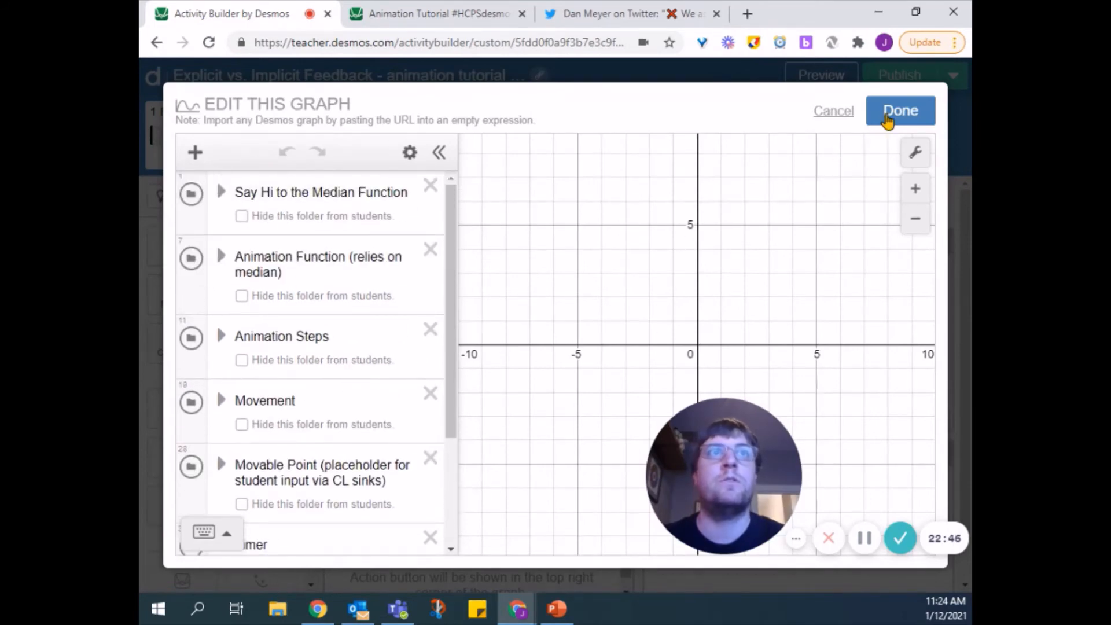
left_click(886, 116)
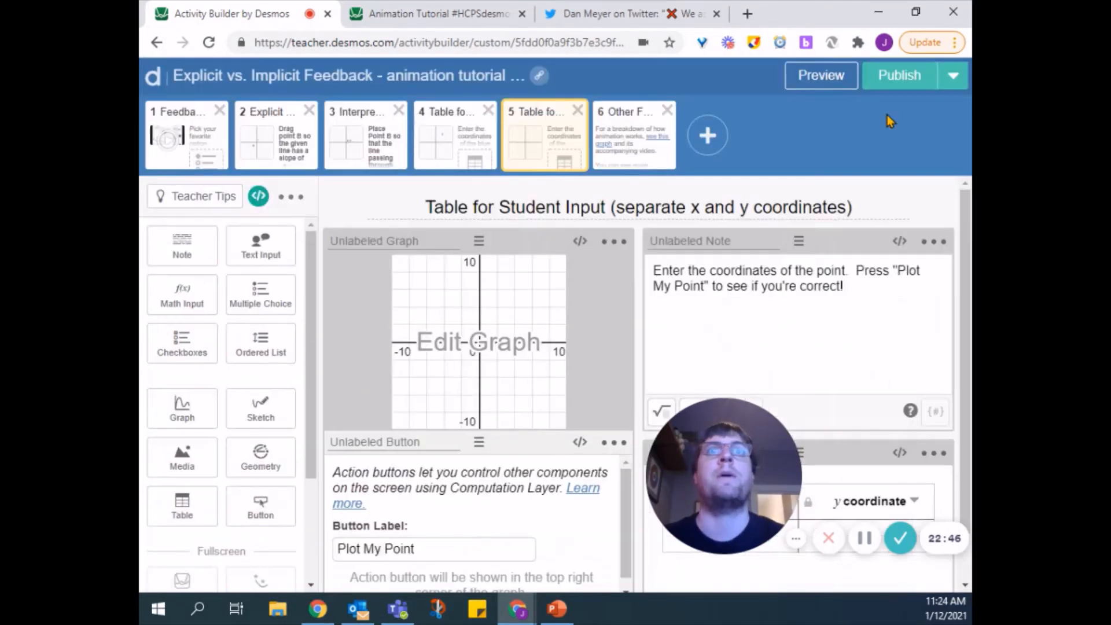
- Preview screen 5 as a student, enter x coordinate 5 and y coordinate 4, plot the point and close the preview
left_click(822, 72)
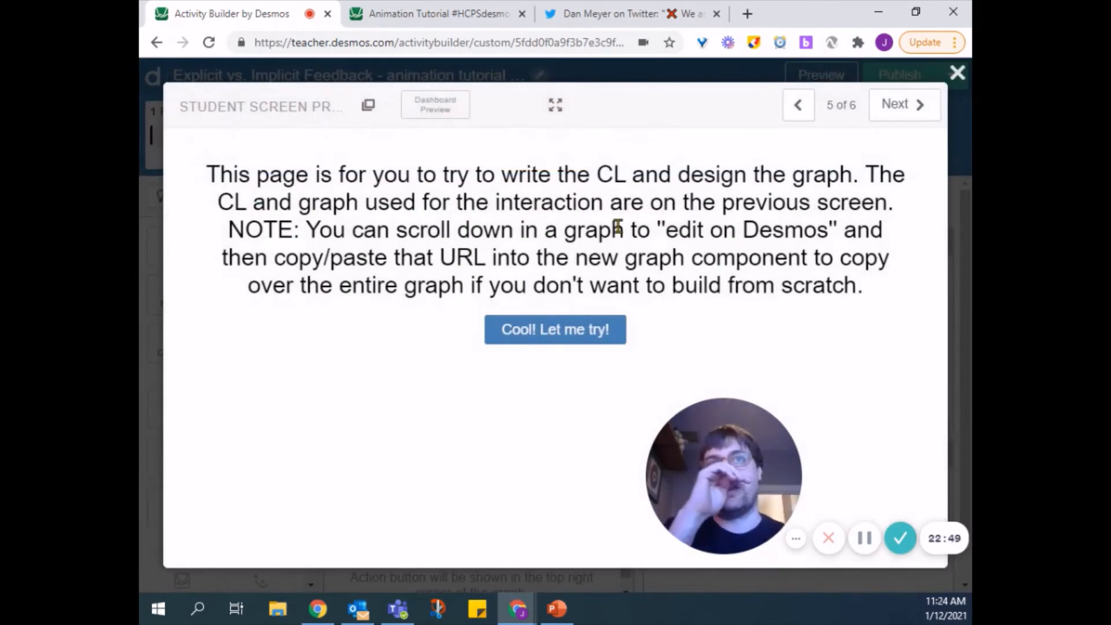
left_click(583, 328)
left_click(635, 279)
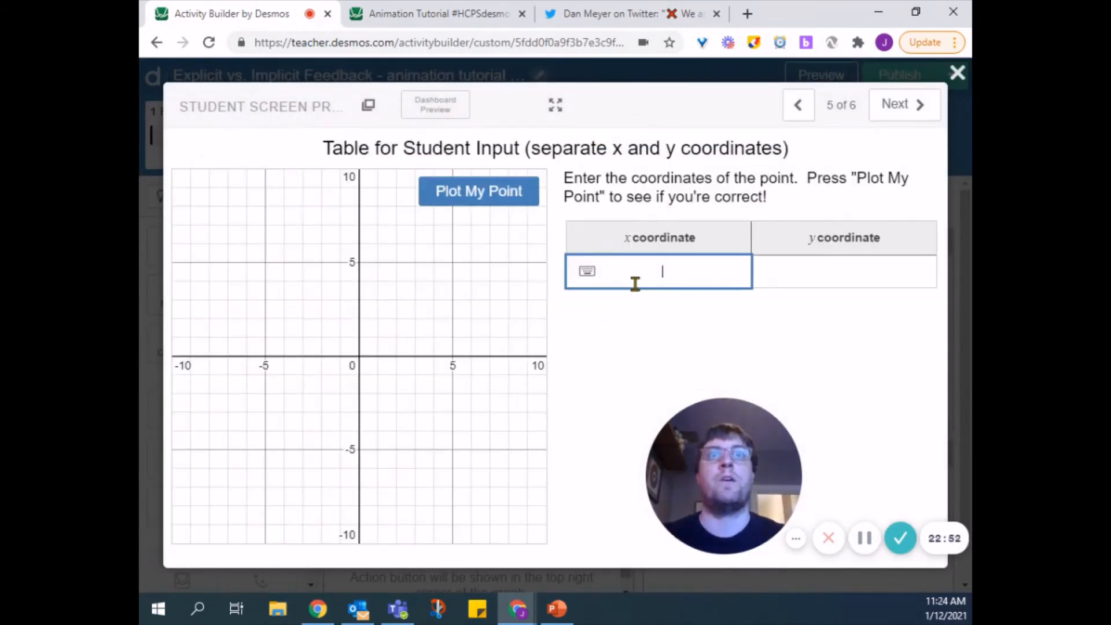
type("5")
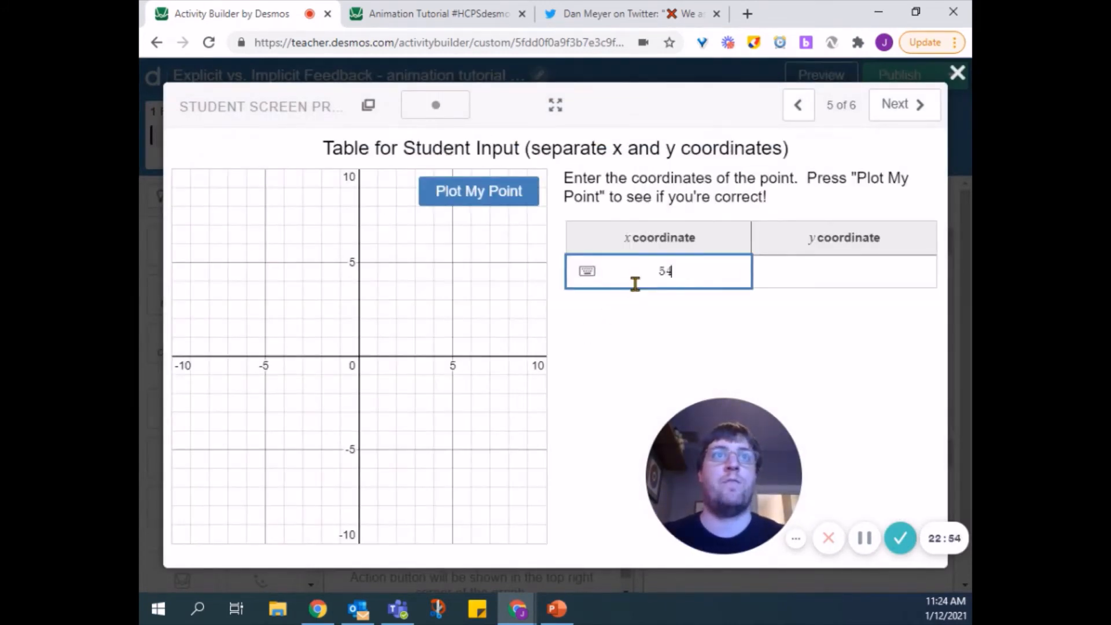
key("Tab")
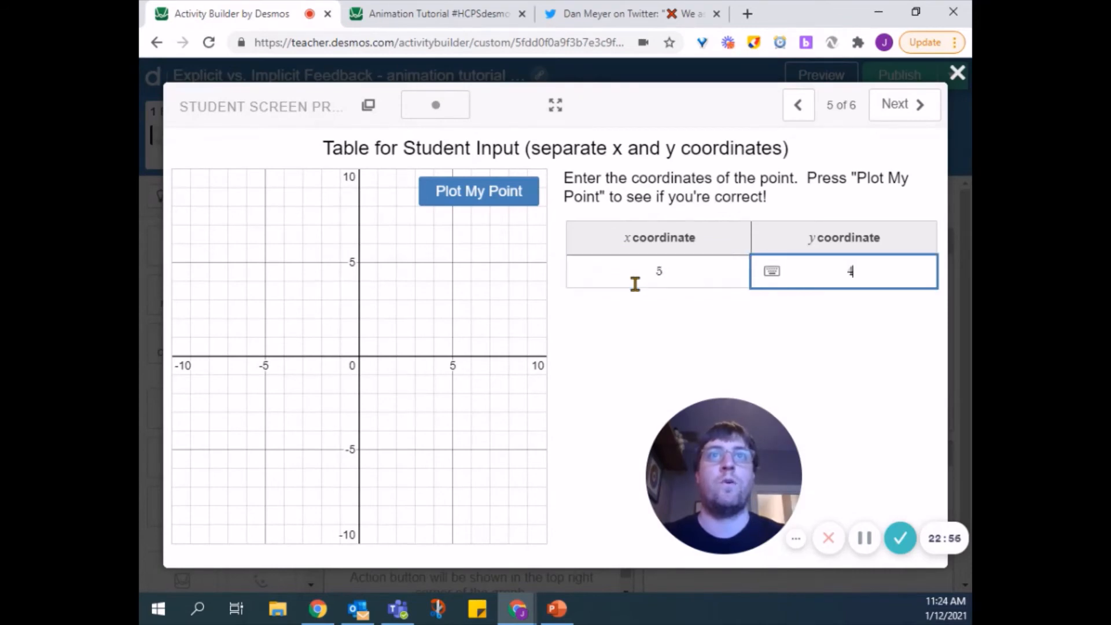
left_click(514, 198)
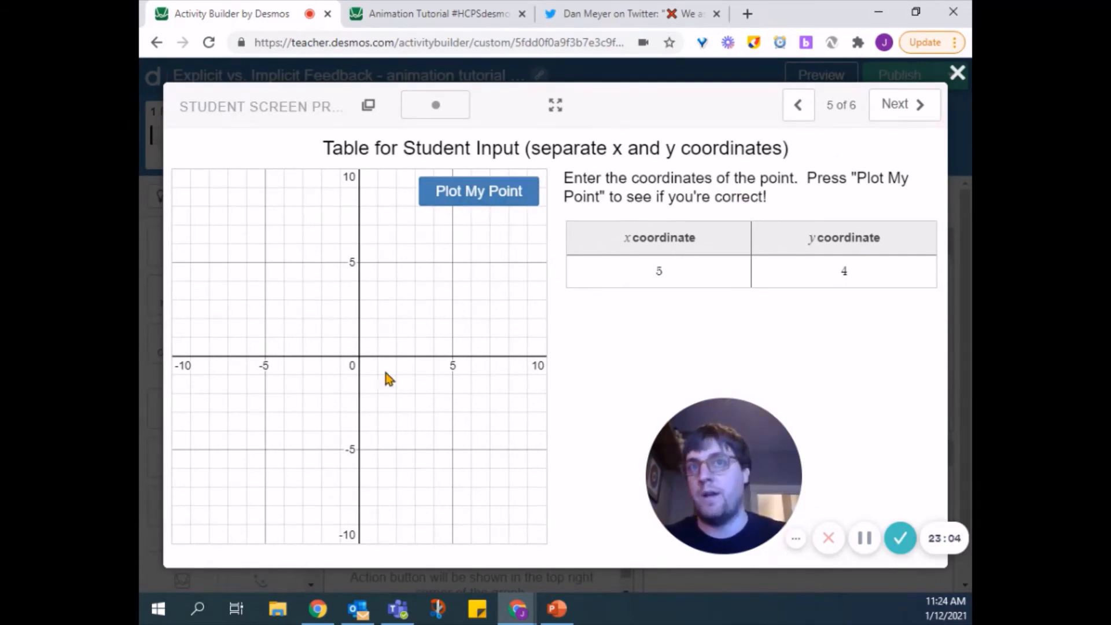
left_click(957, 72)
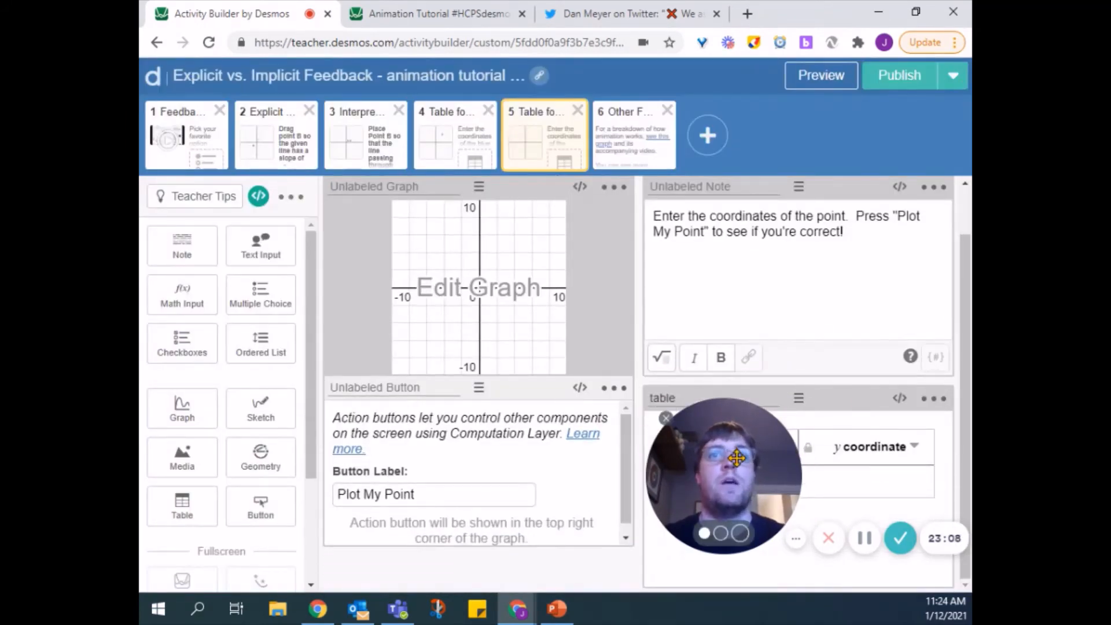
- Name the "Plot My Point" action button component "button"
left_click_drag(736, 458, 201, 467)
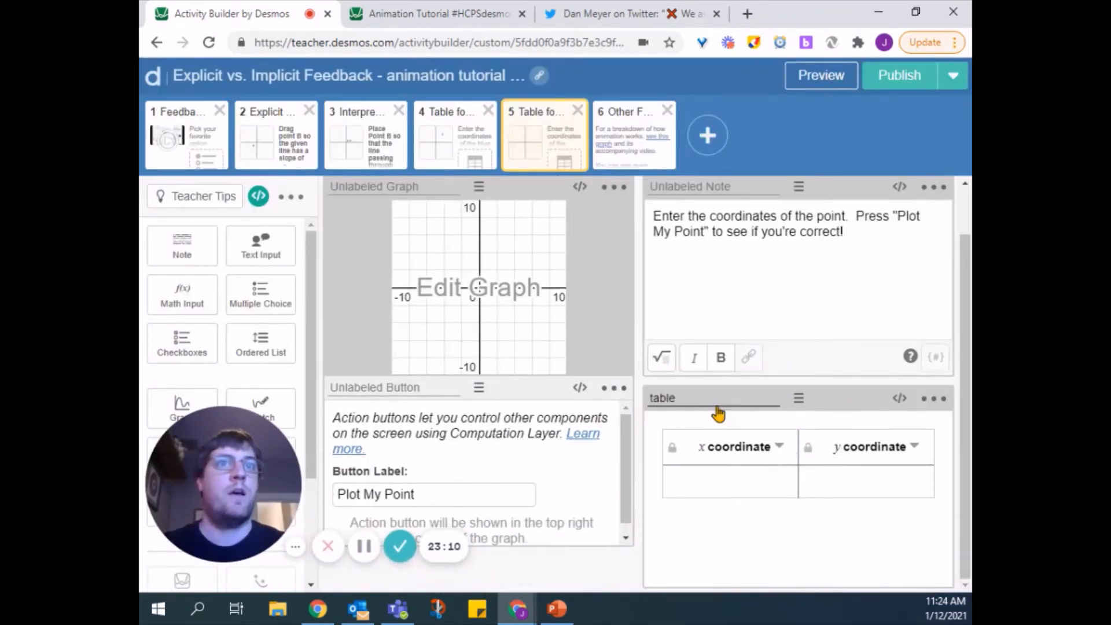
left_click(388, 389)
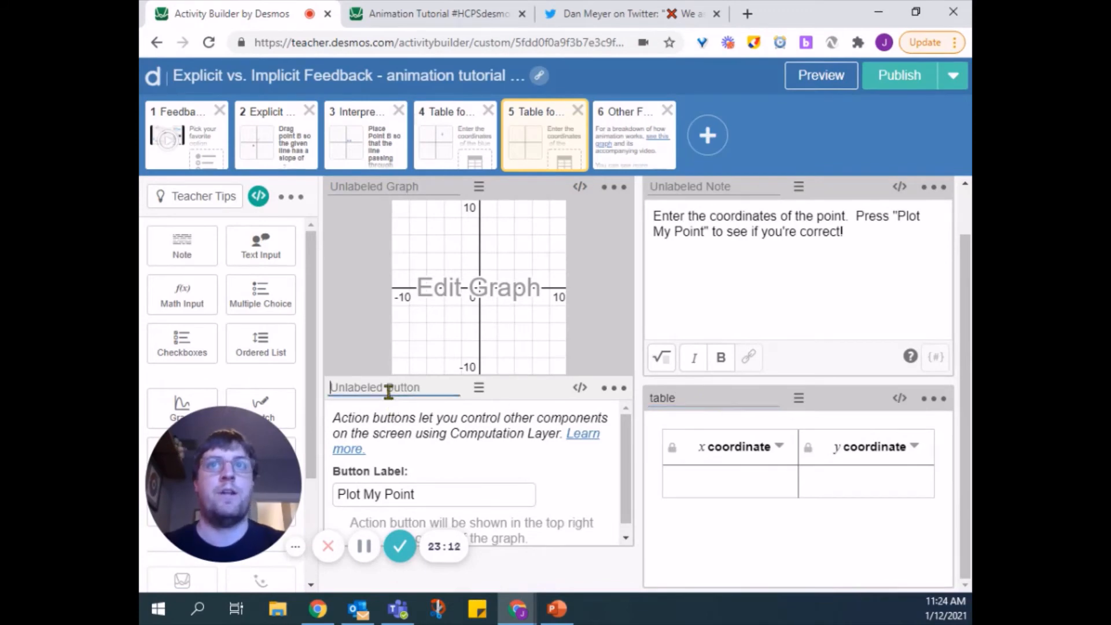
type("button")
scroll(384, 390, "up", 1)
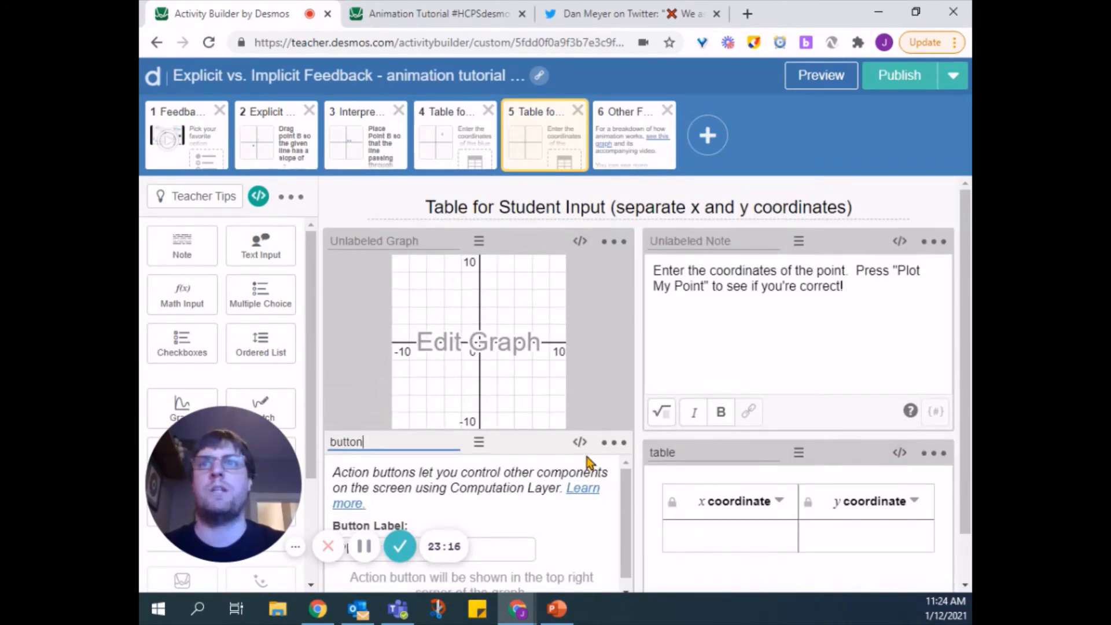
- In the graph component's script, link the timer by adding the line number(`T`): button.timeSincePress()
left_click(579, 241)
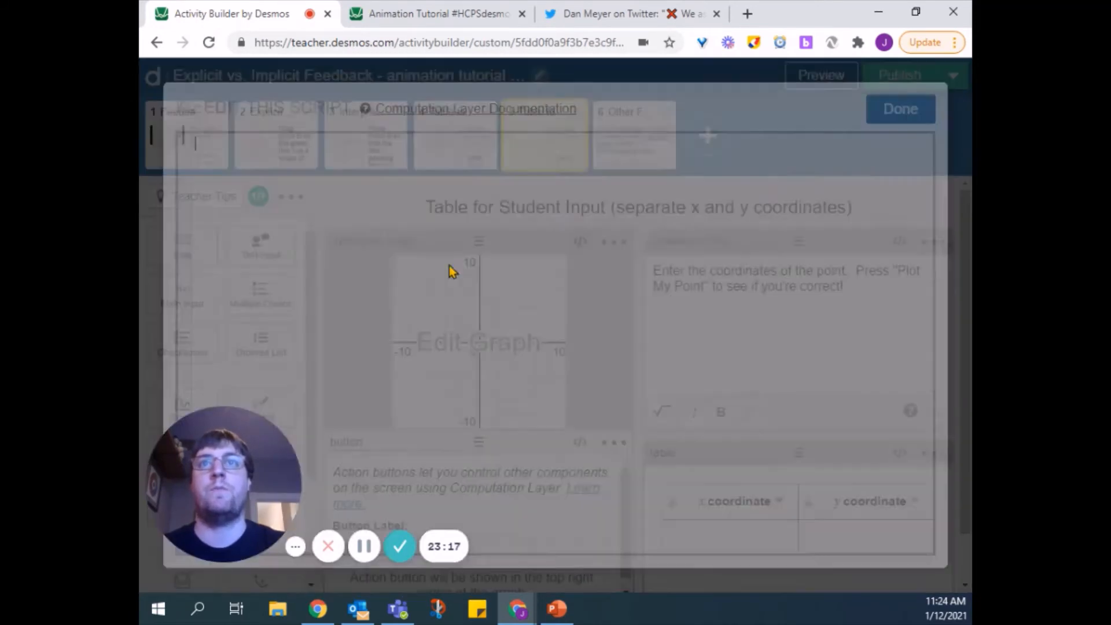
type("n")
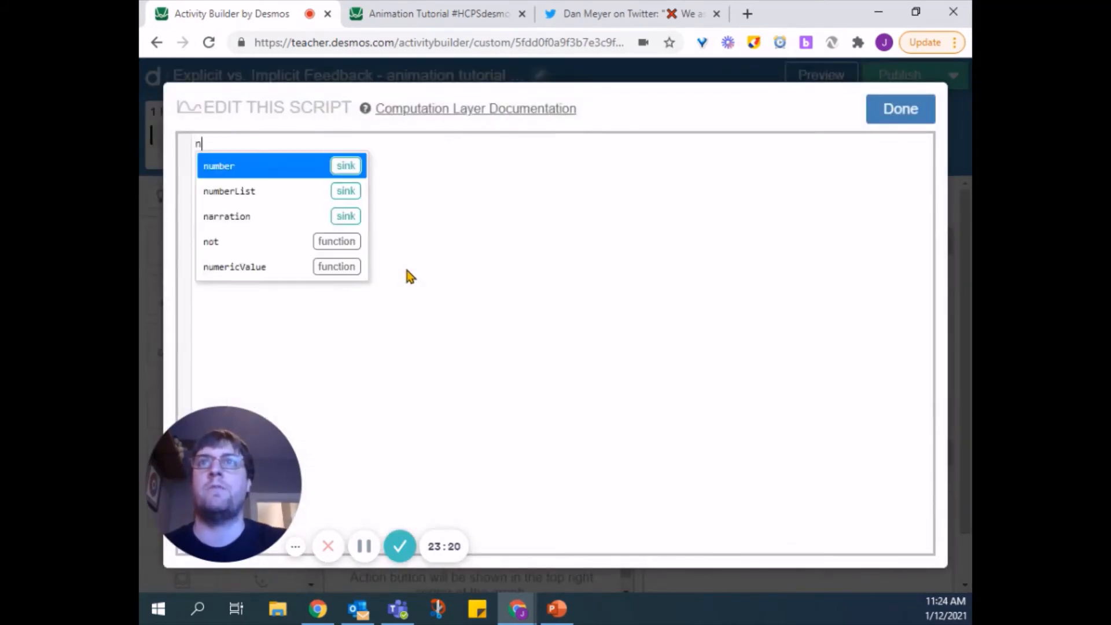
key("Return")
type("T`): ")
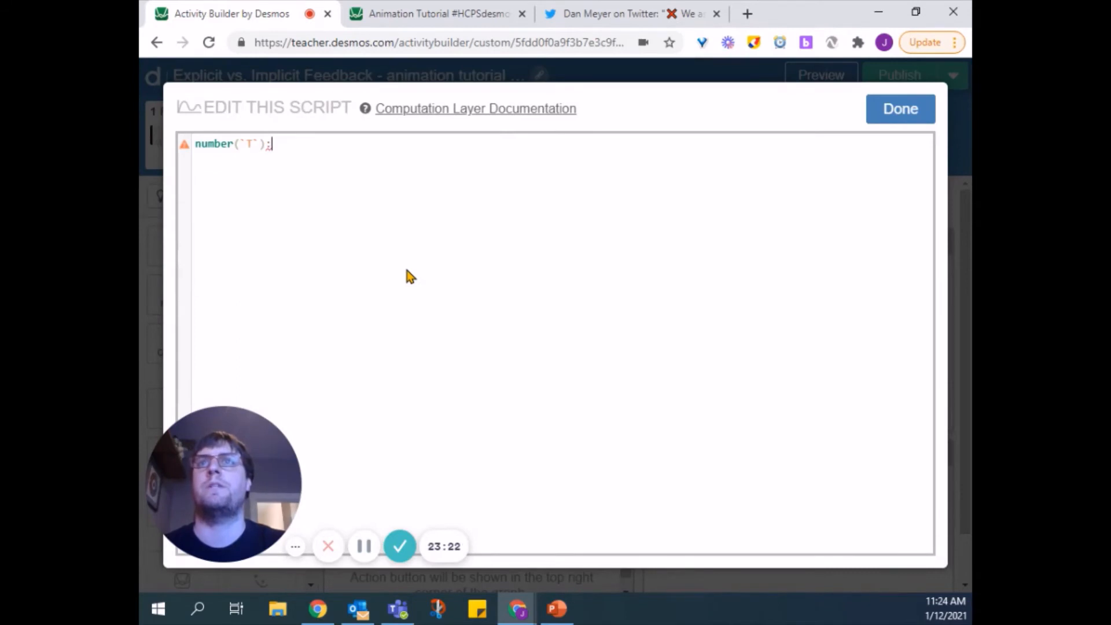
type("b")
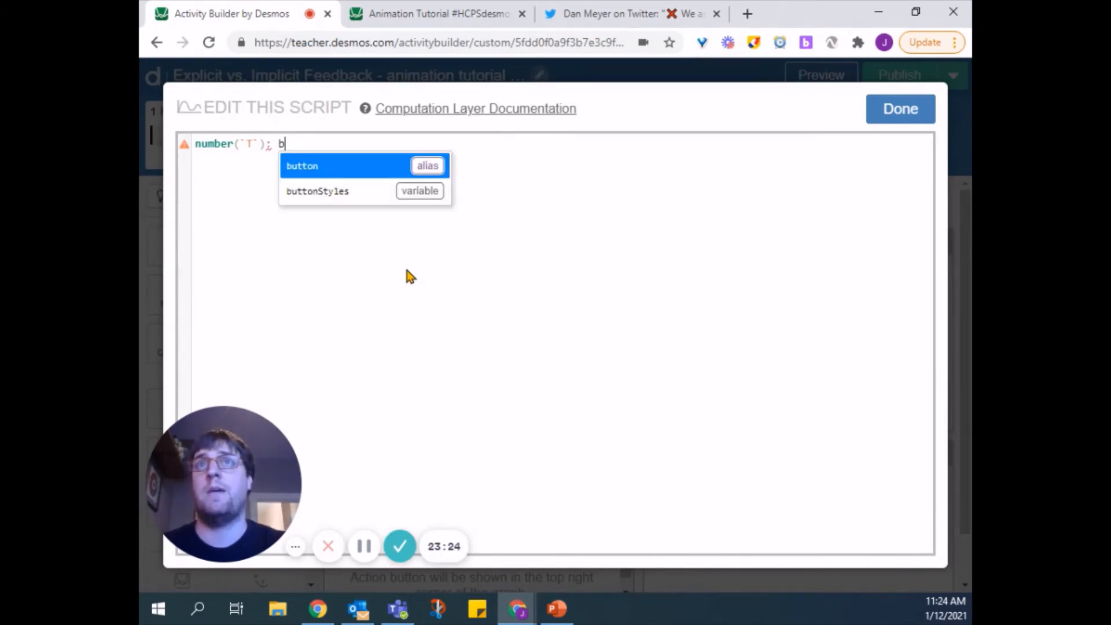
type("utton.")
key("Return")
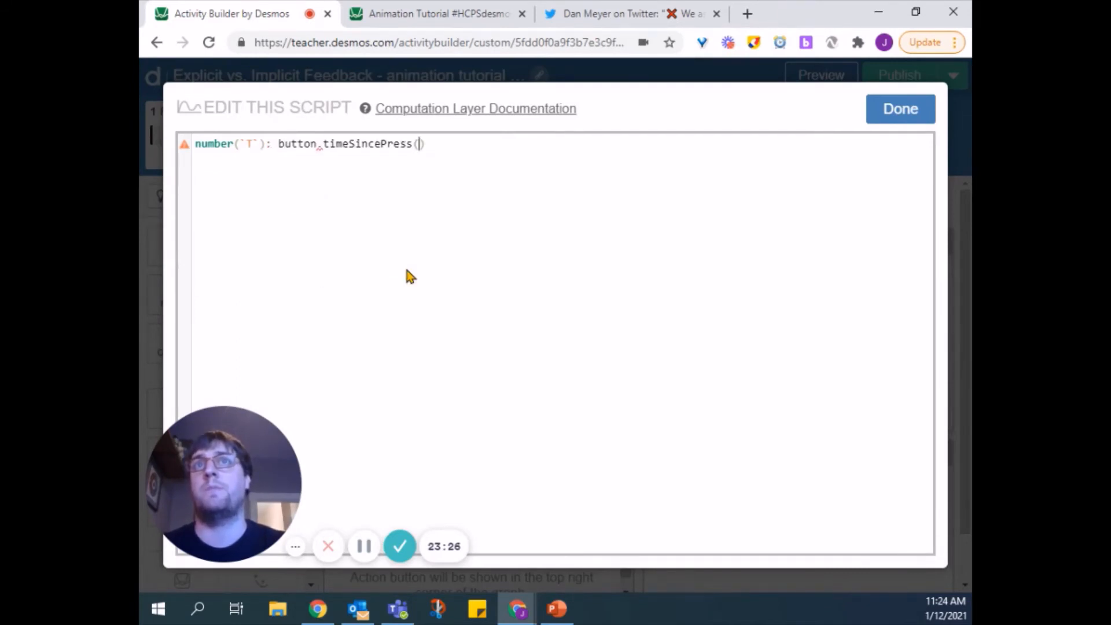
left_click_drag(277, 143, 424, 144)
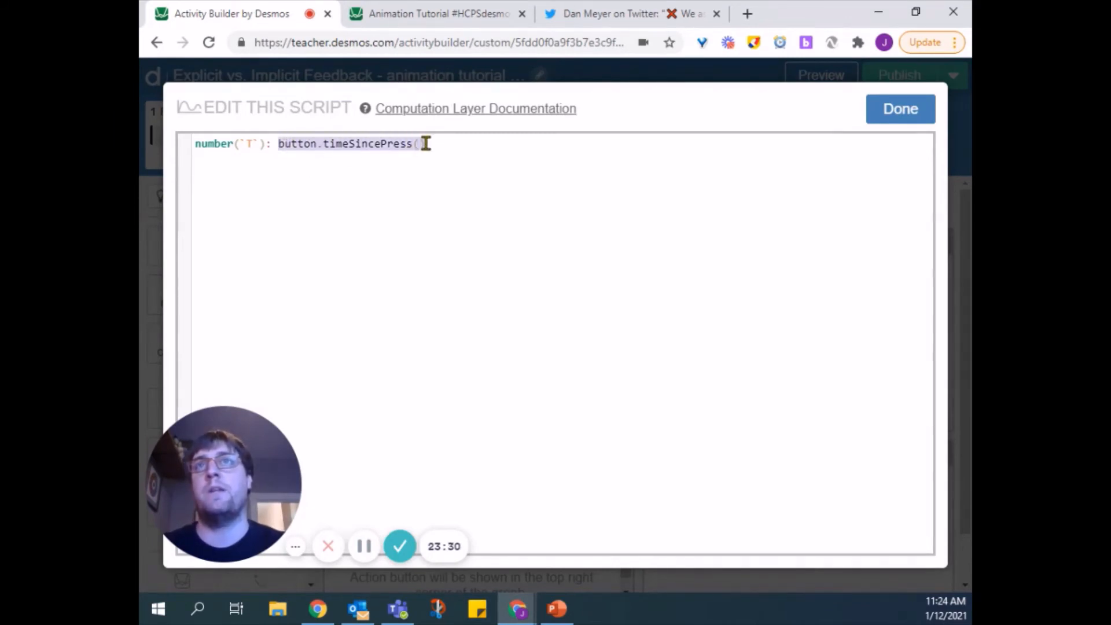
- Leave a blank line and link the x coordinate with number(`X`): table.cellNumericValue(1,1)
left_click(460, 176)
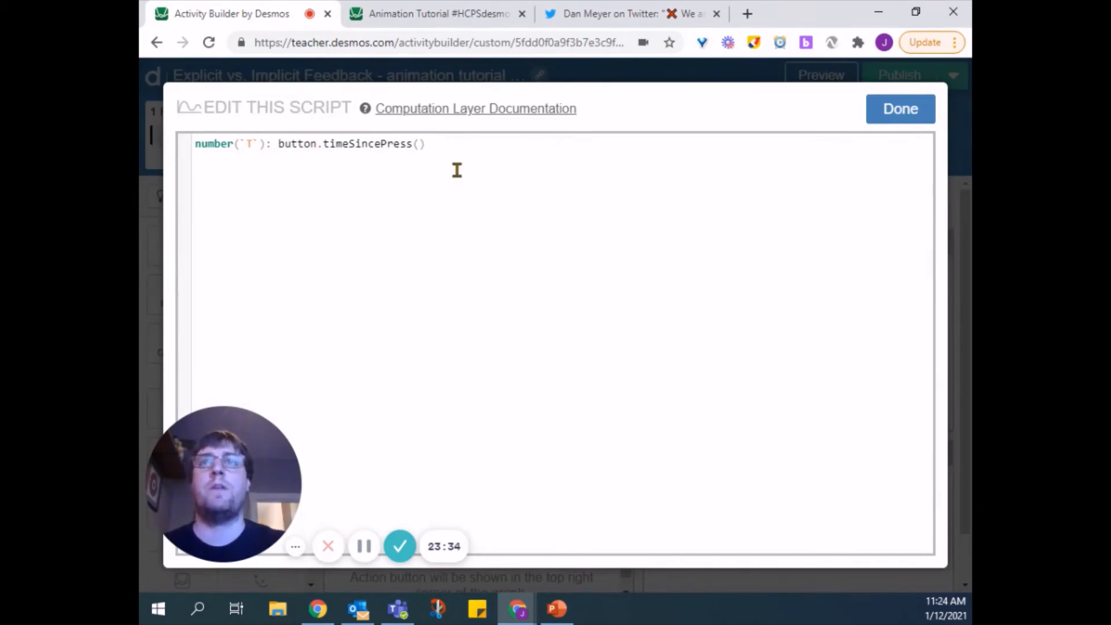
key("Return")
key("Return")
type("n")
key("Return")
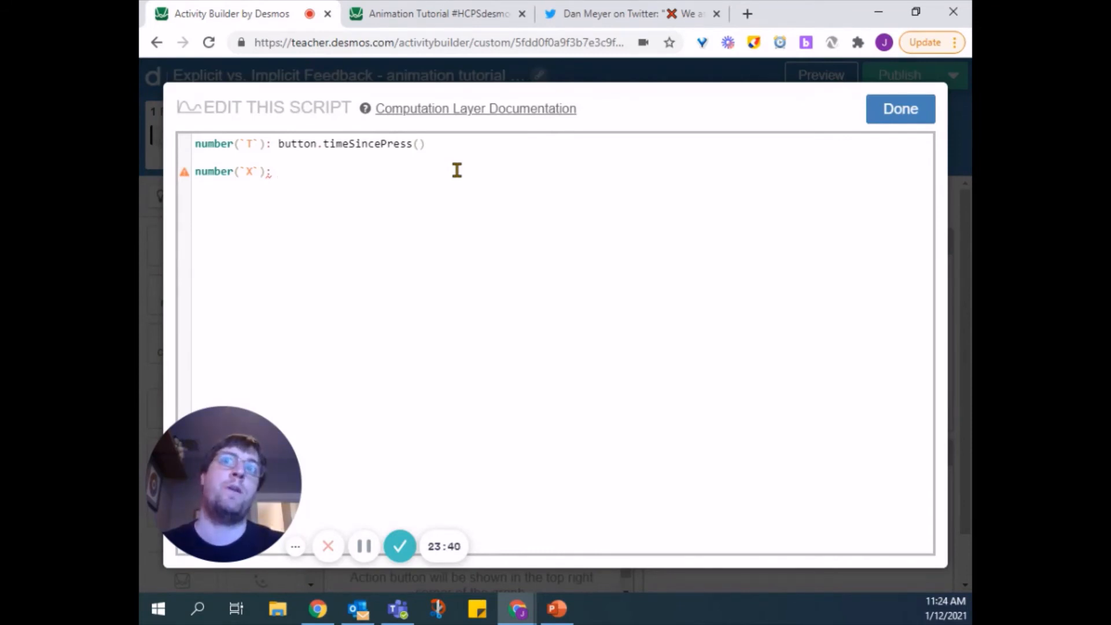
type("table.")
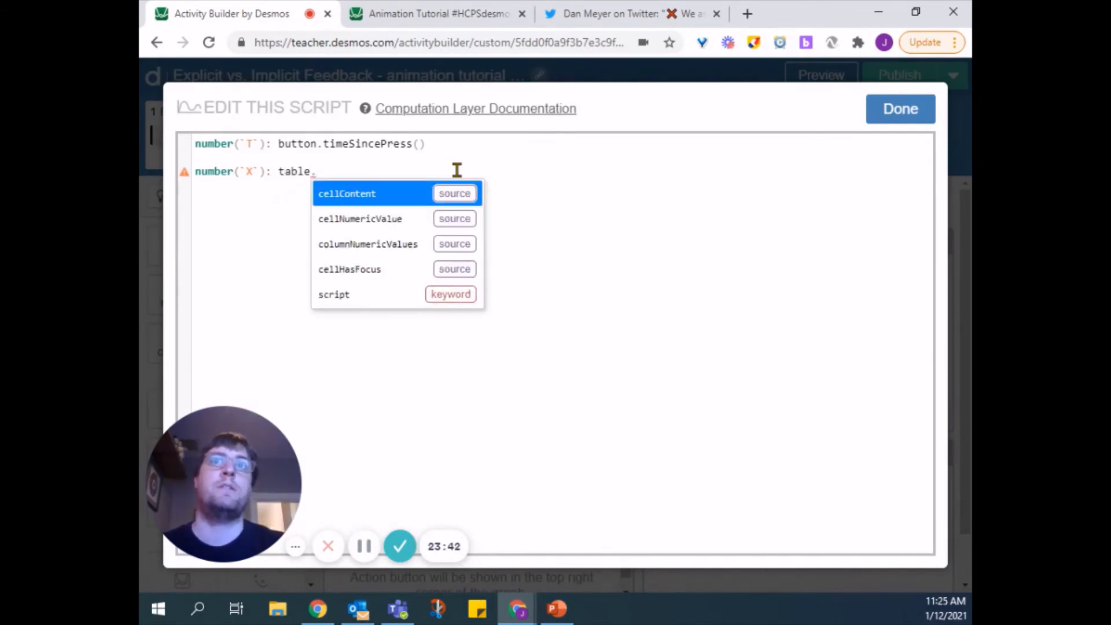
left_click(405, 220)
type("1,1")
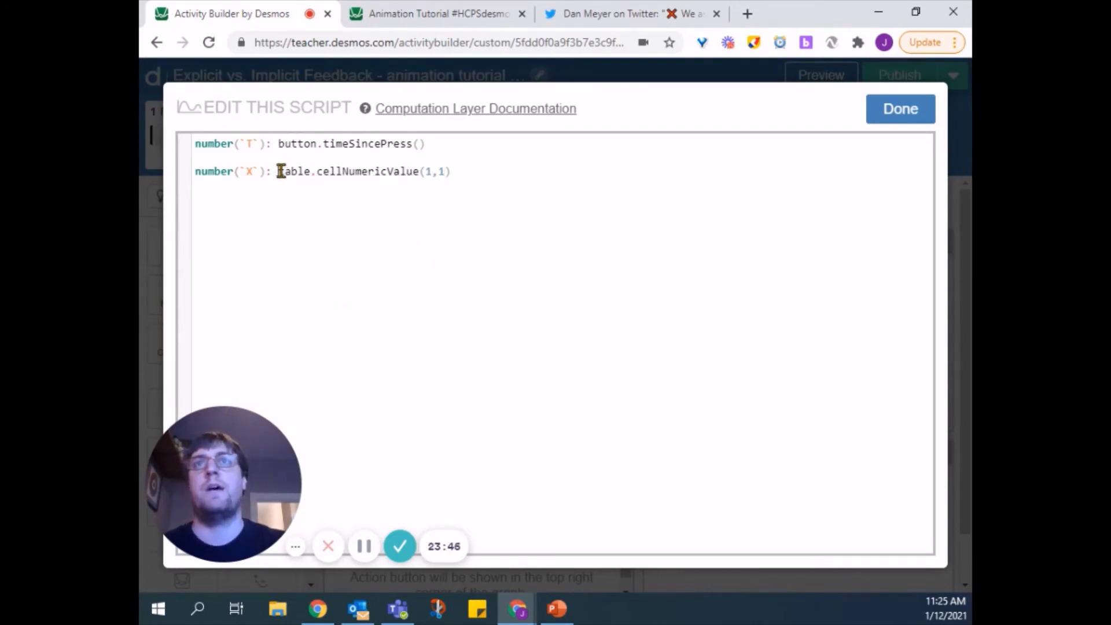
left_click_drag(278, 171, 444, 169)
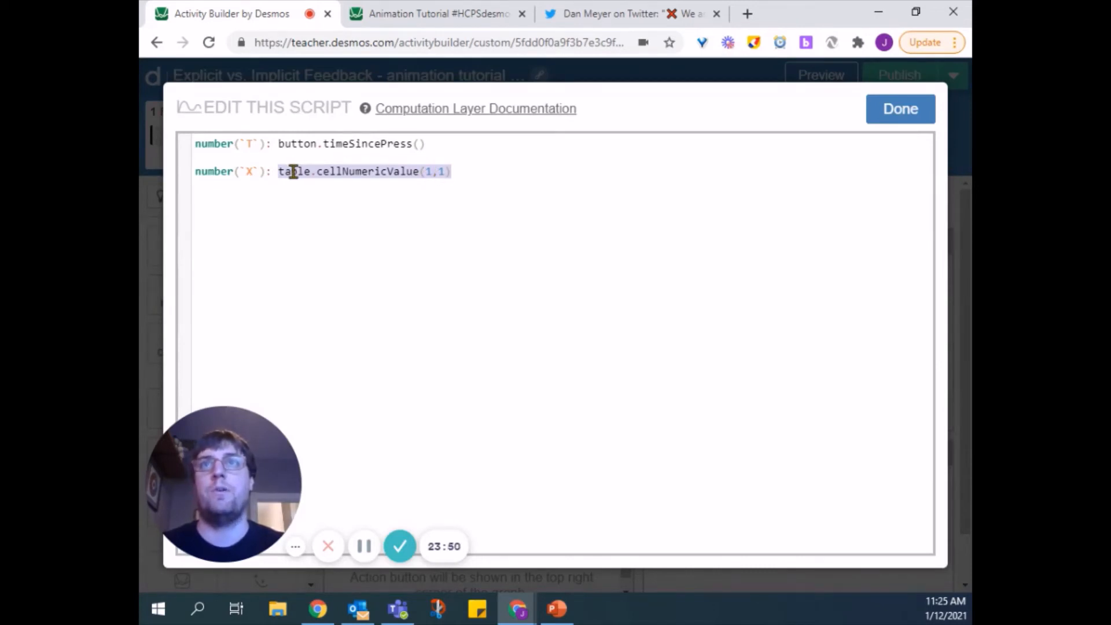
- Link the y coordinate on the following line with number(`Y`): table.cellNumericValue(1,2), and accept the graph script
left_click(223, 193)
key("Return")
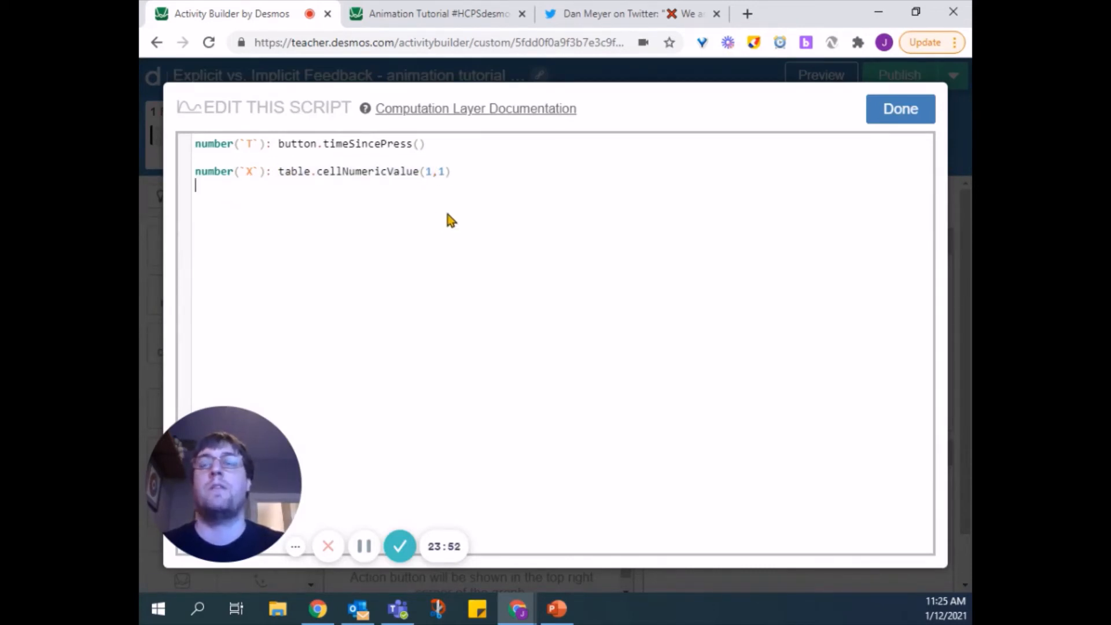
type("nu")
key("Return")
type("Y`):")
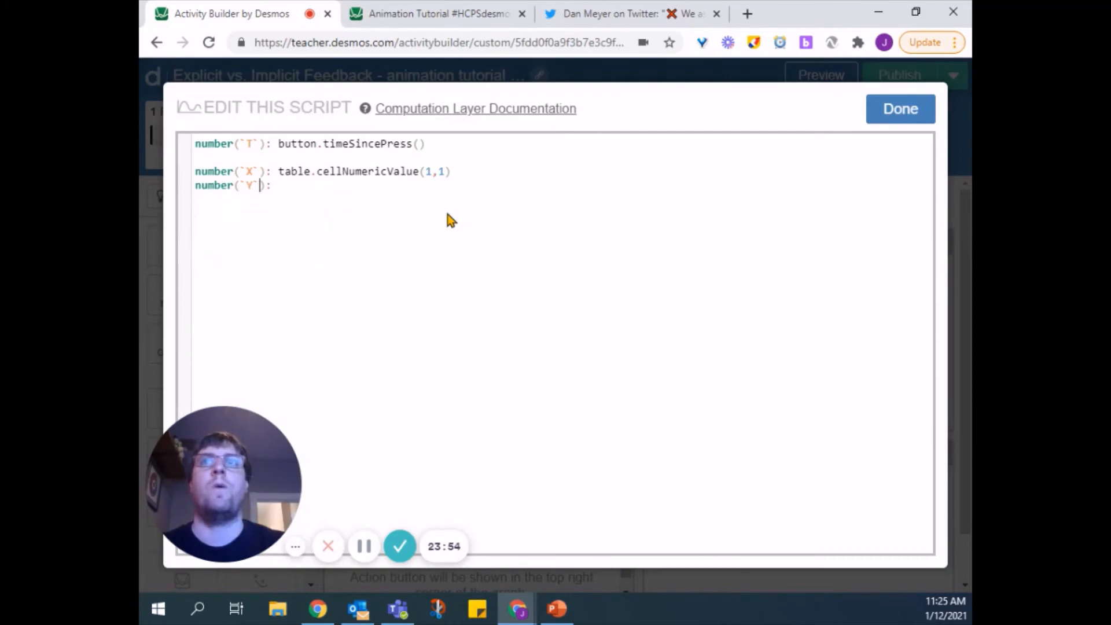
key("Right")
key("Right")
type("tablec")
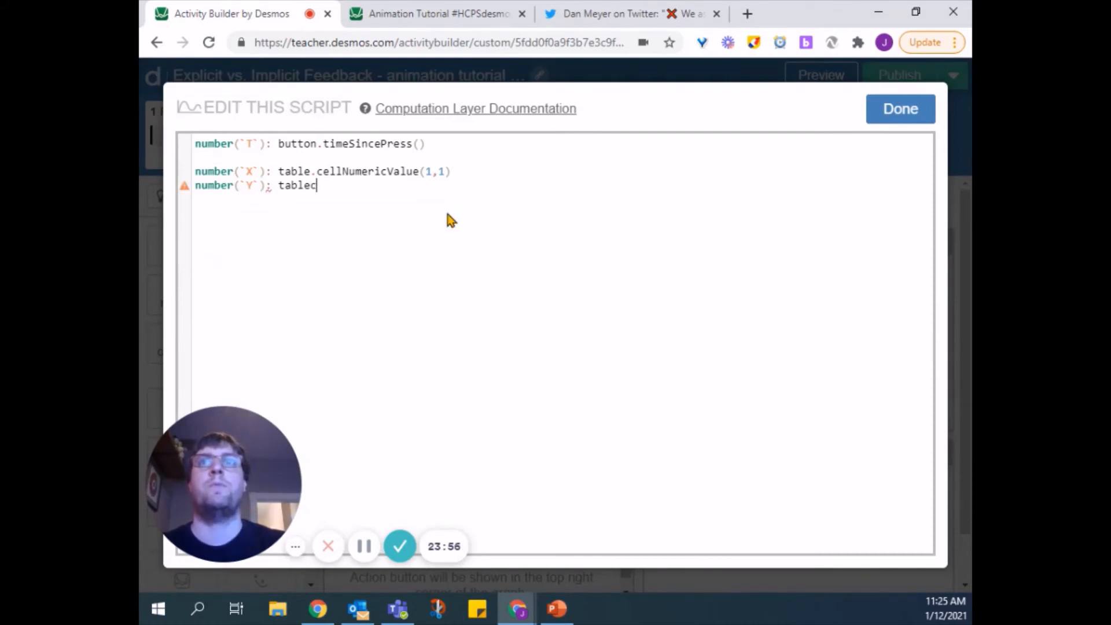
key("BackSpace")
type(".c")
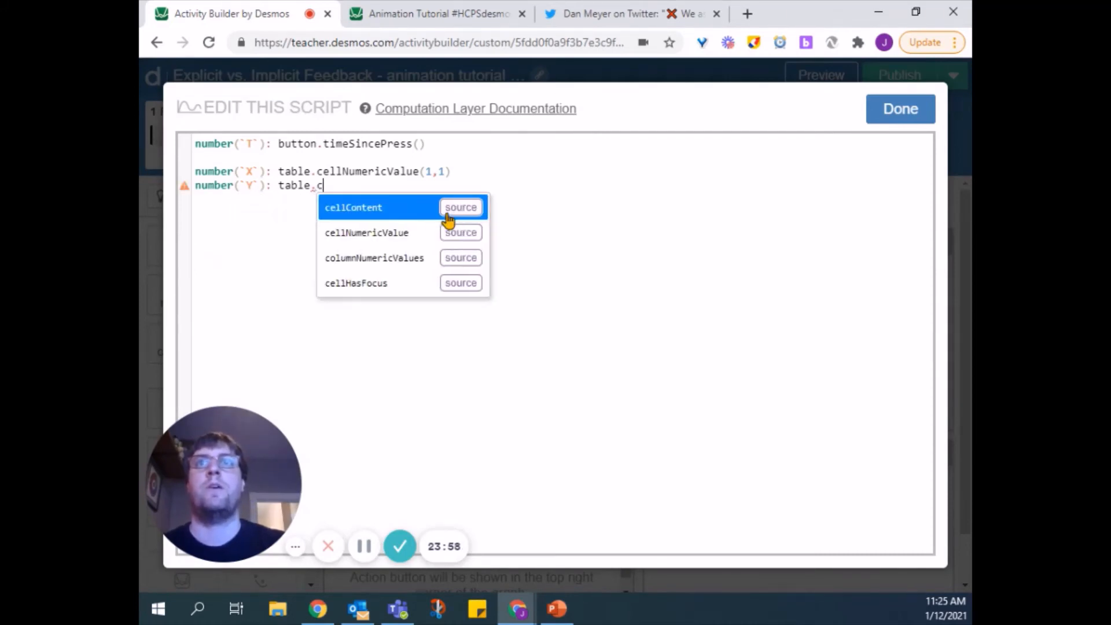
left_click(417, 232)
type("1,")
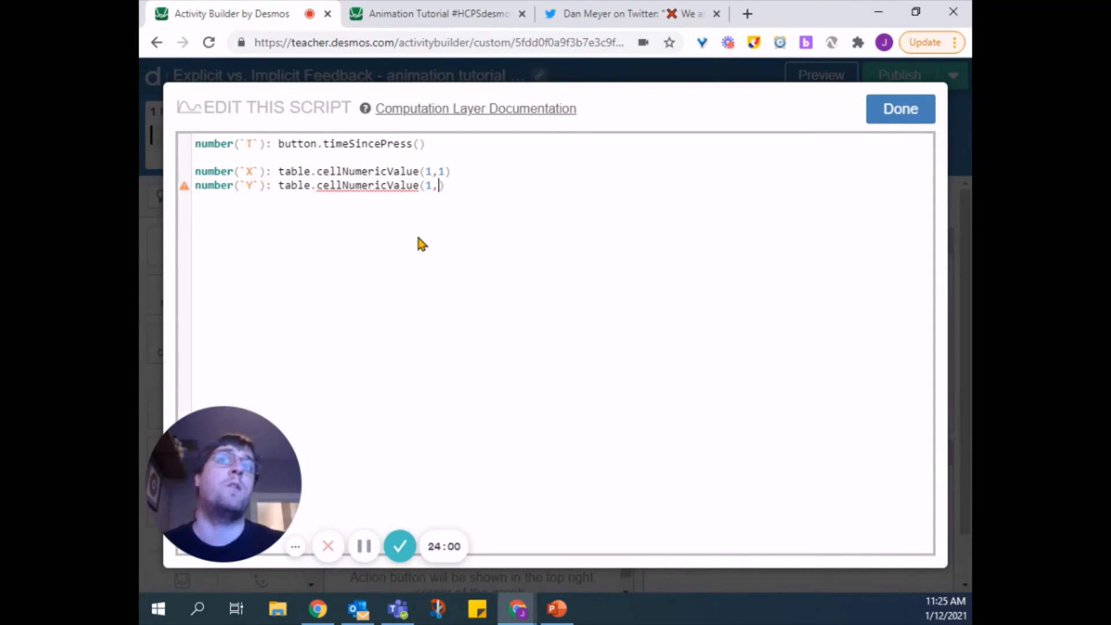
type("2")
left_click(899, 118)
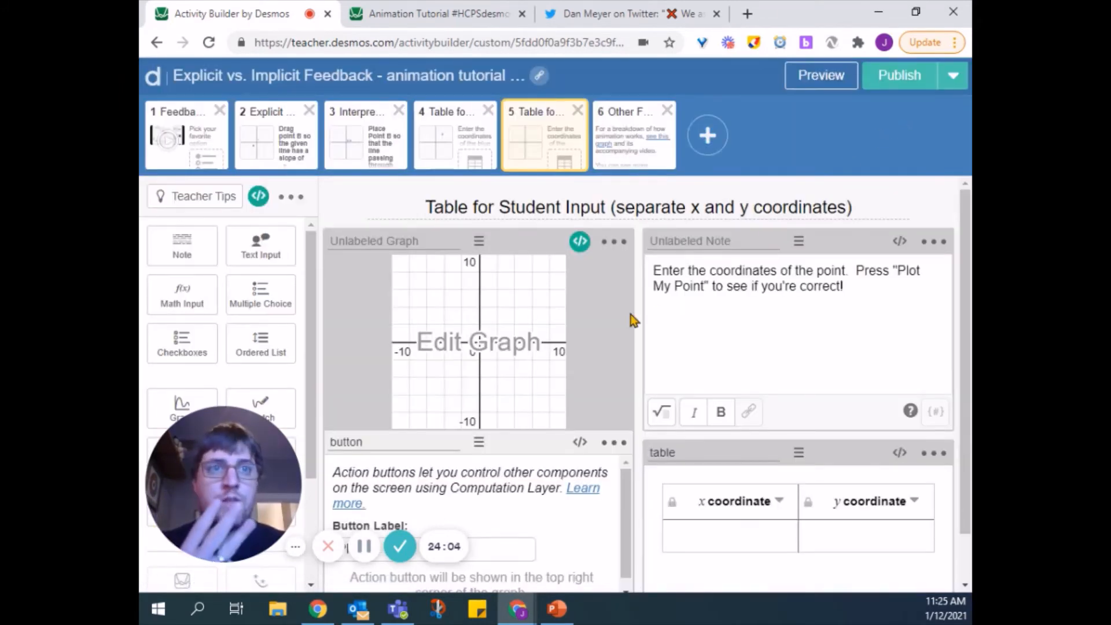
- Preview screen 5 as a student, enter x coordinate 5 and y coordinate 4, and play the point animation twice
left_click(803, 81)
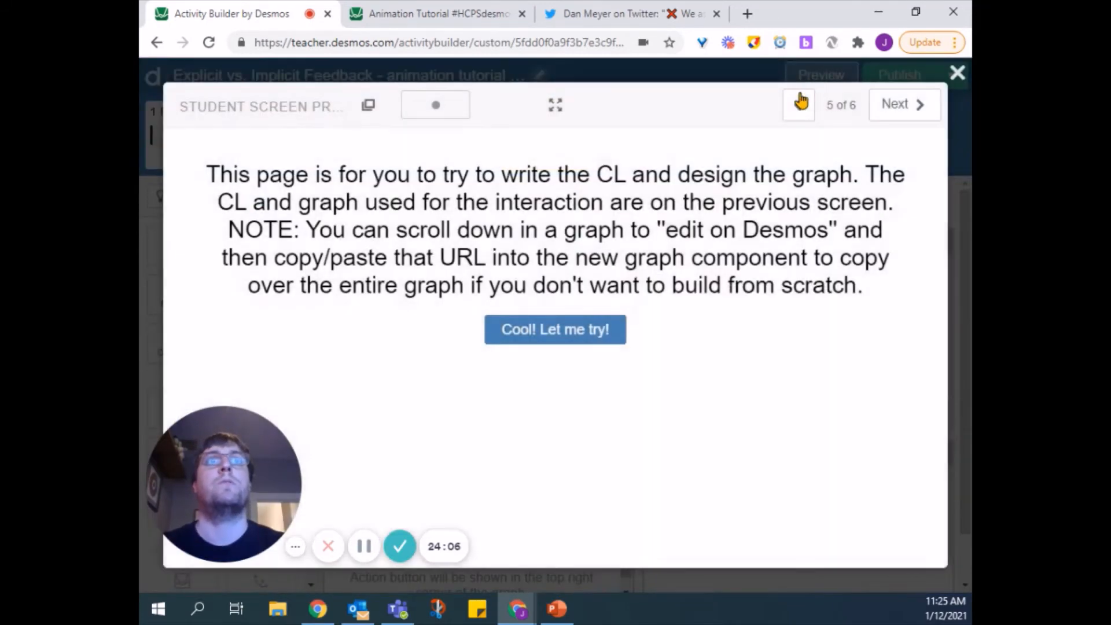
left_click(580, 330)
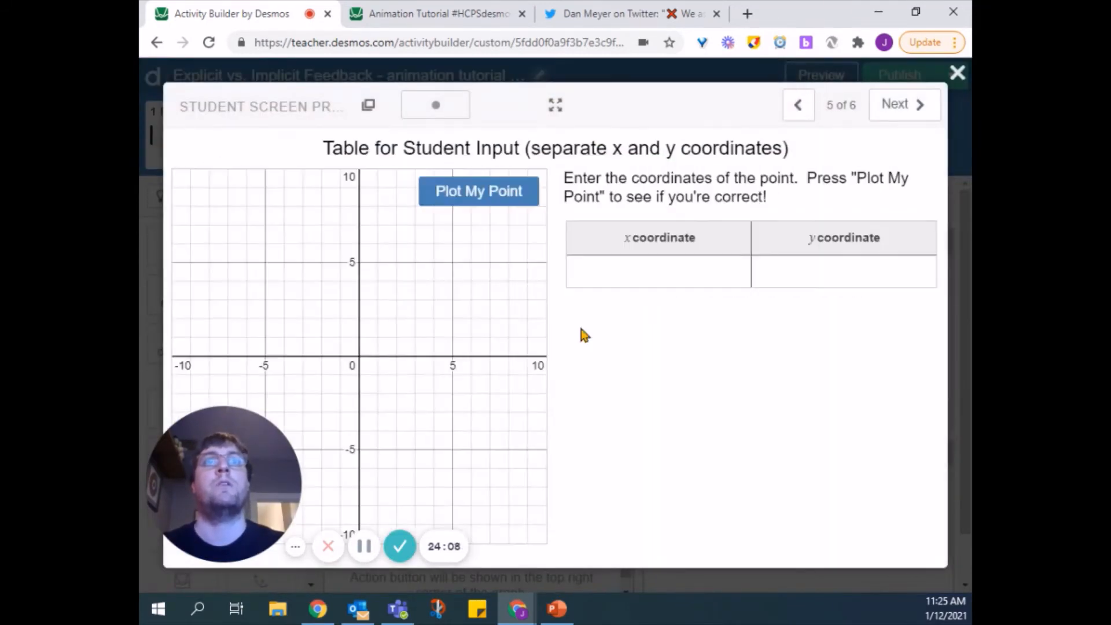
left_click(653, 283)
type("5")
key("Tab")
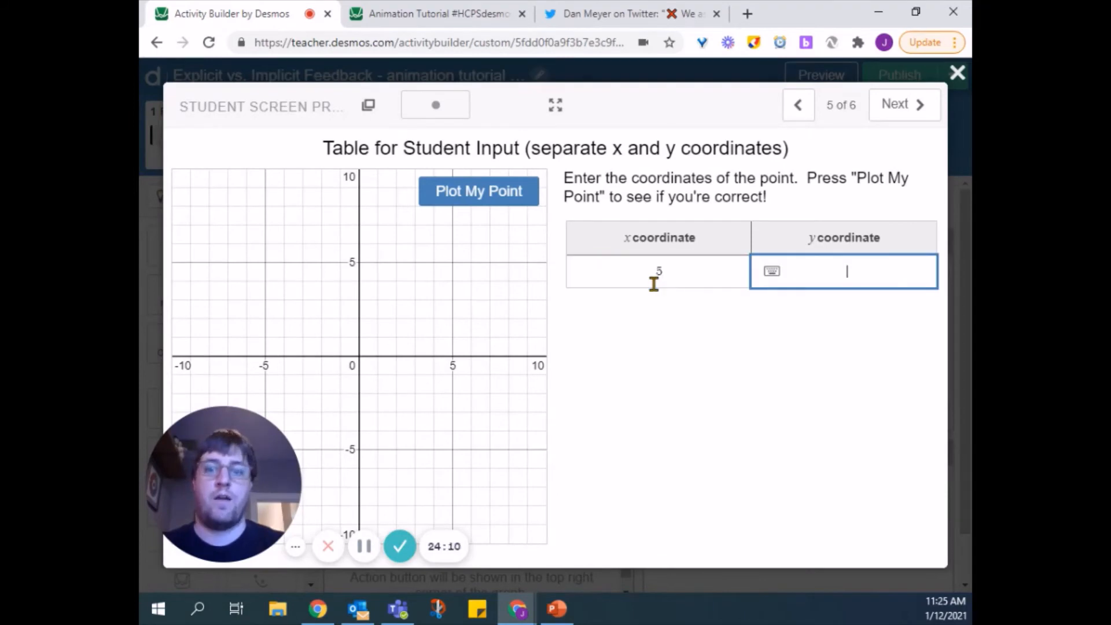
type("4")
left_click_drag(258, 445, 751, 415)
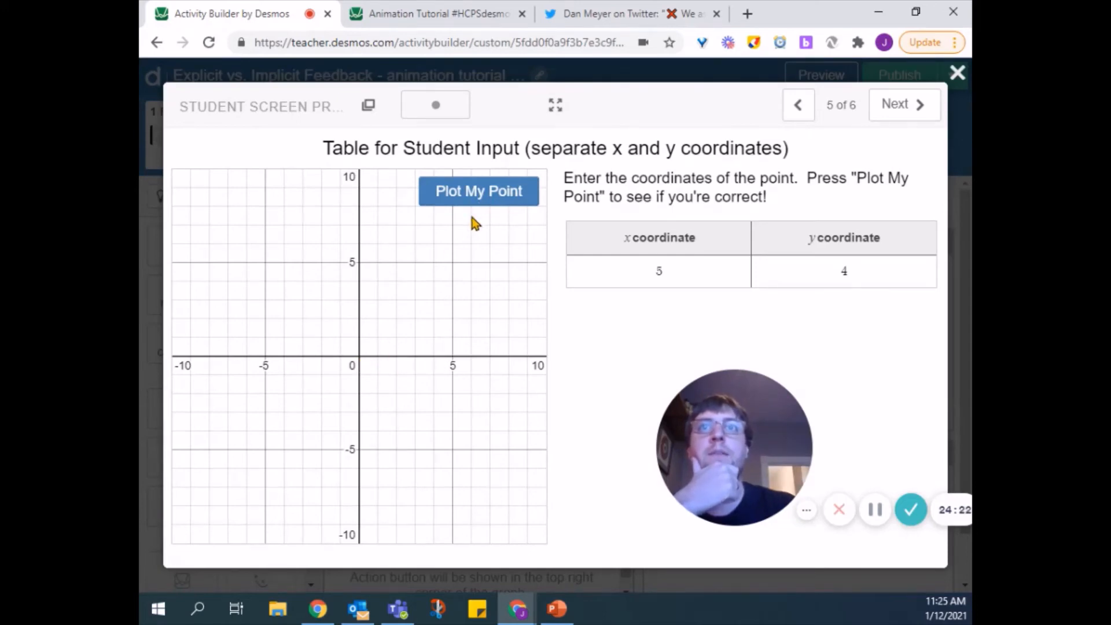
left_click(491, 199)
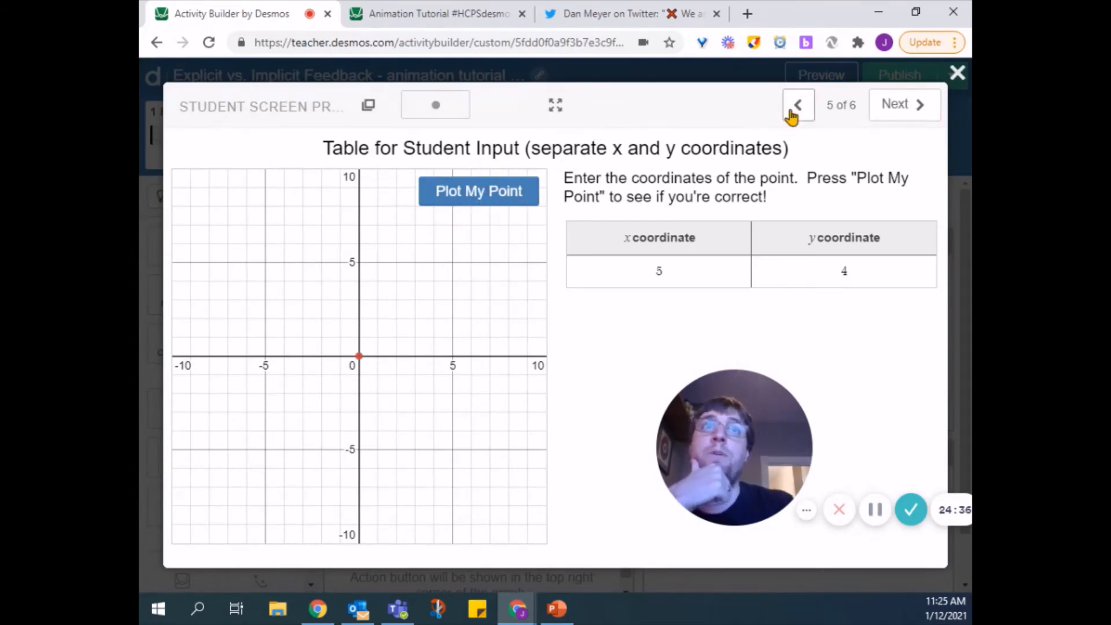
left_click(502, 196)
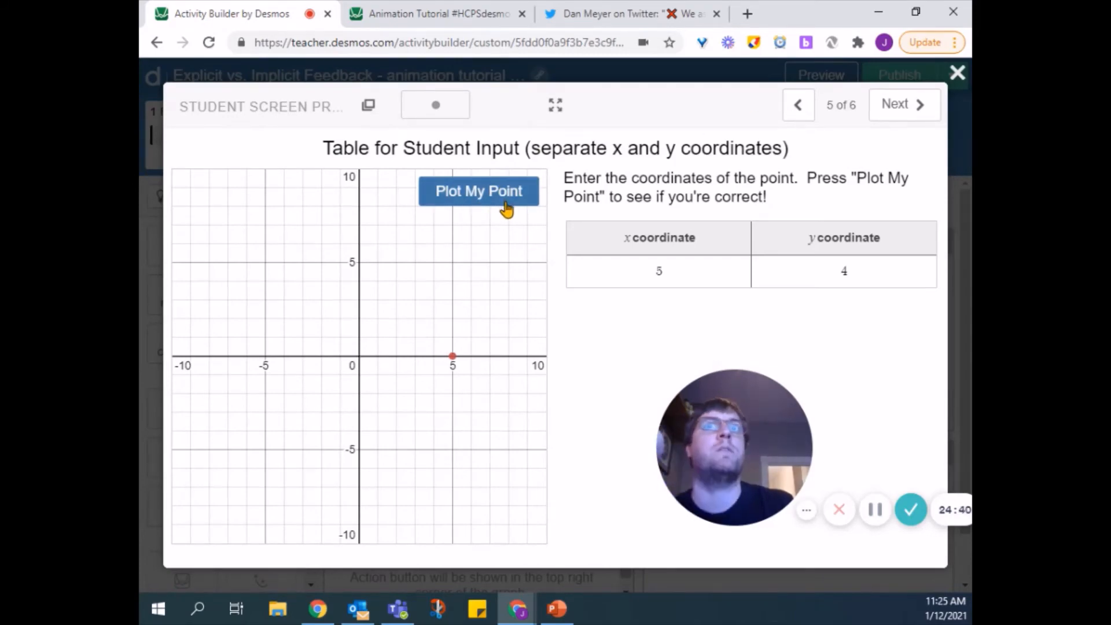
- Change the previewed x coordinate to -7, plot the point again and close the preview
left_click(688, 267)
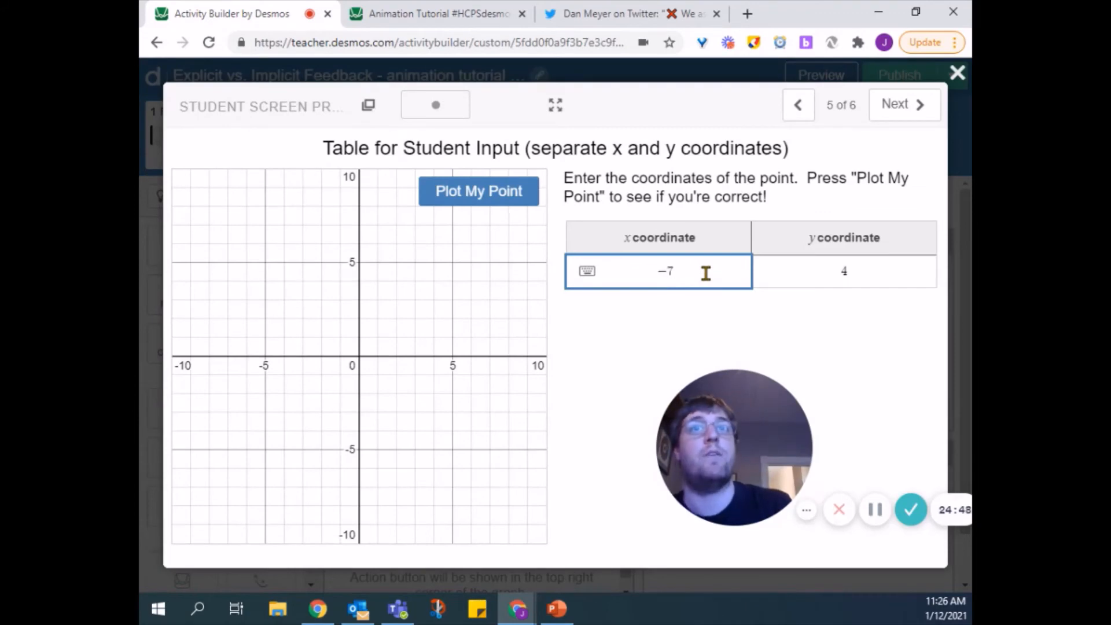
left_click(437, 193)
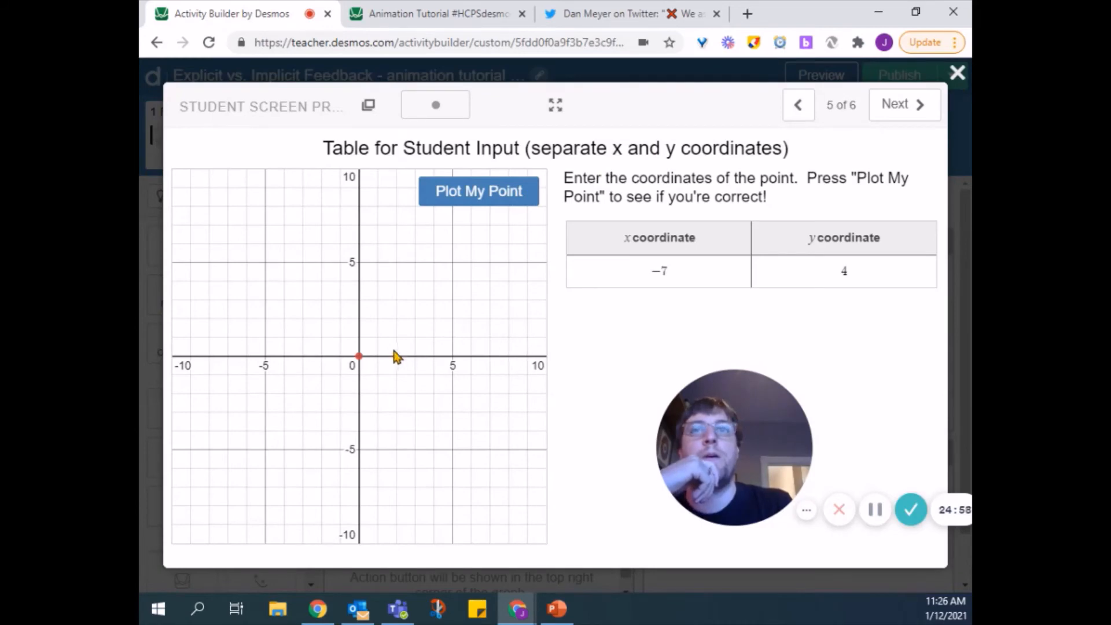
left_click(957, 72)
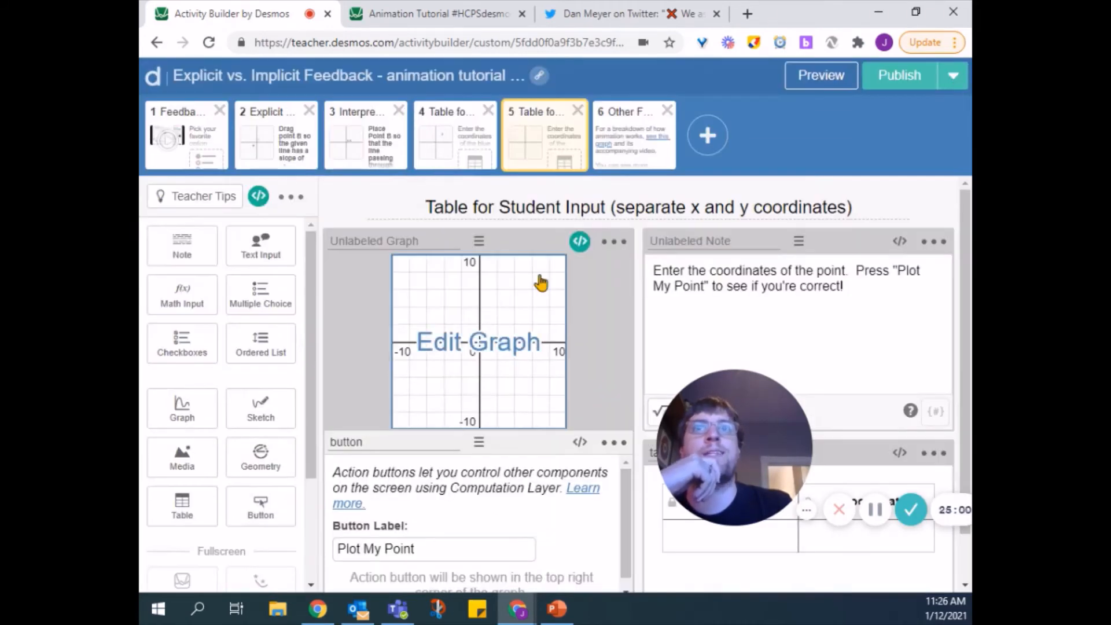
- Add the unlabelled point (4,5) as a new expression below the Timer folder in screen 5's graph and accept the graph
left_click(507, 335)
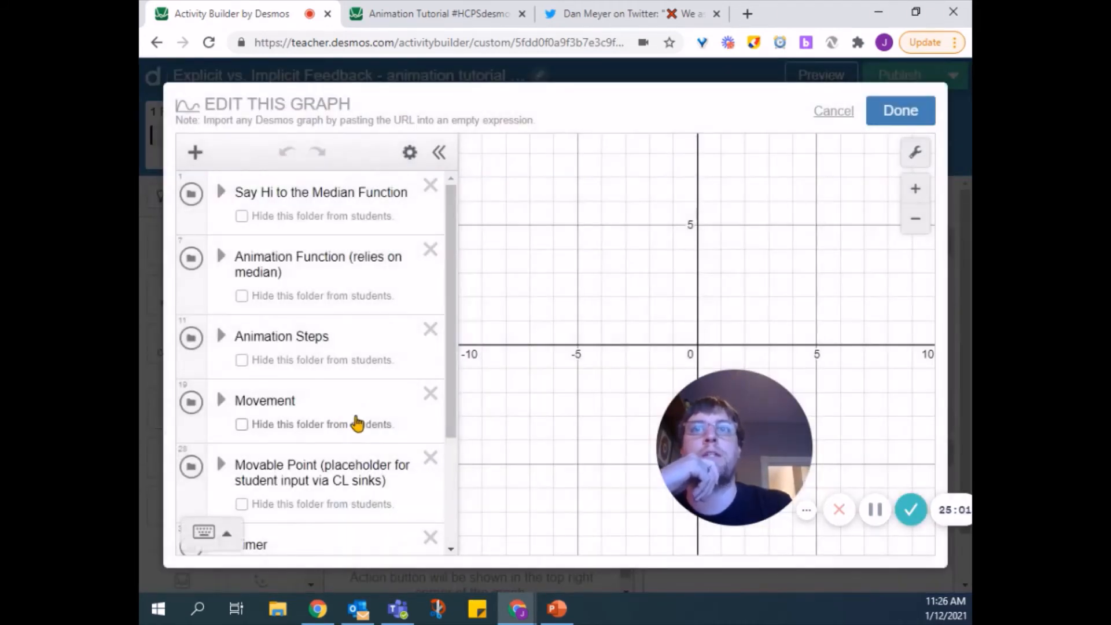
scroll(354, 423, "down", 3)
left_click(329, 453)
type("(")
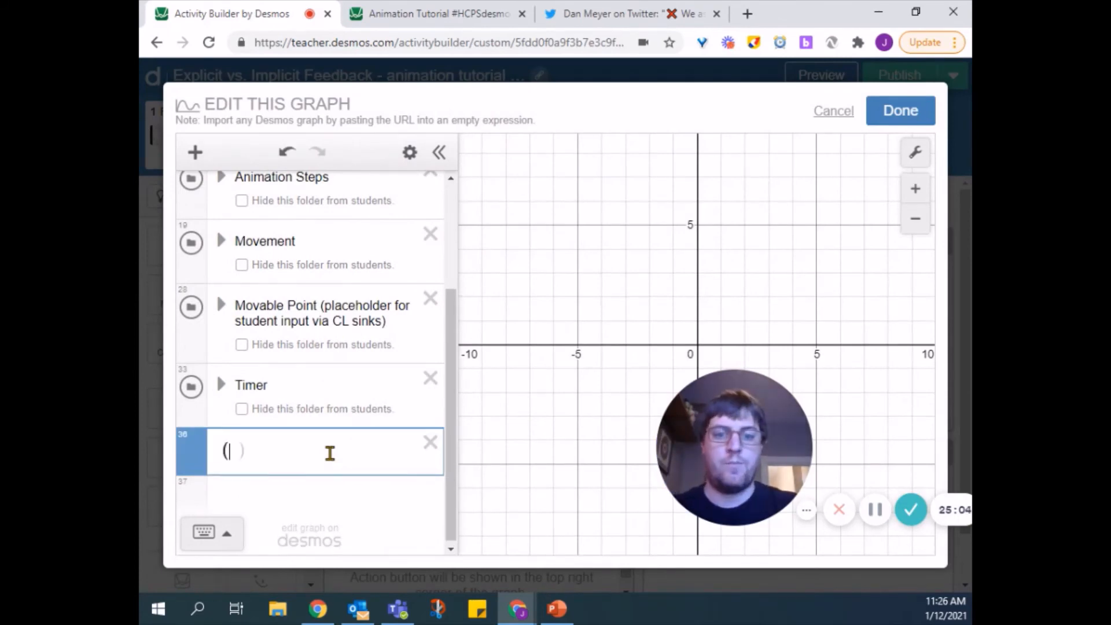
type("4,5")
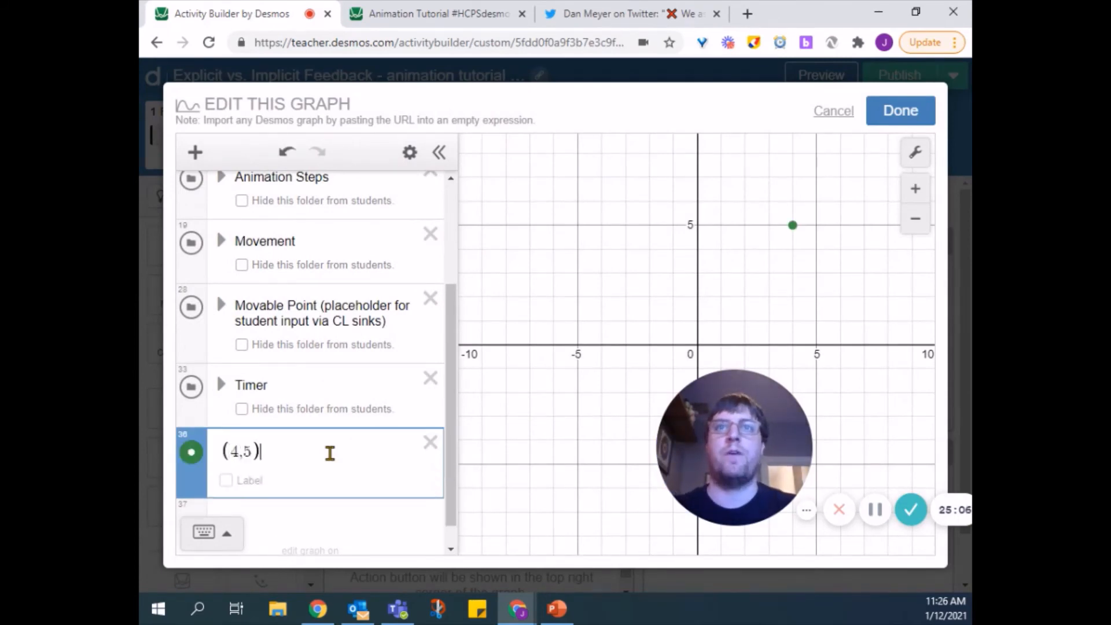
left_click(225, 480)
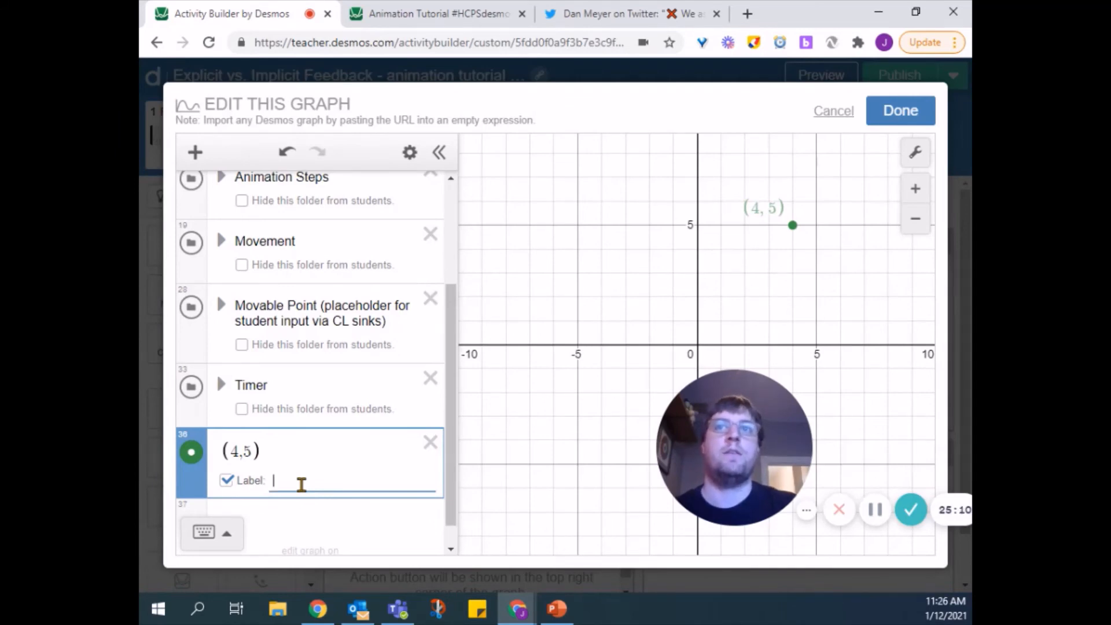
left_click(228, 480)
left_click(900, 111)
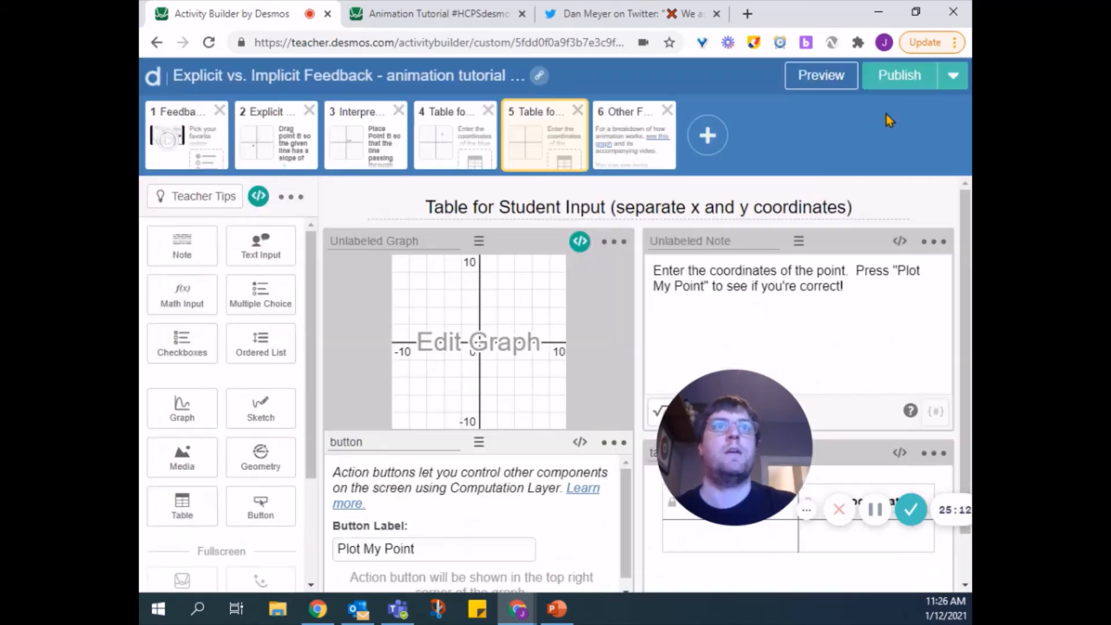
- Preview screen 5 with the target point, enter x coordinate 5 and y coordinate 4, and plot the student point
left_click(824, 80)
left_click(575, 328)
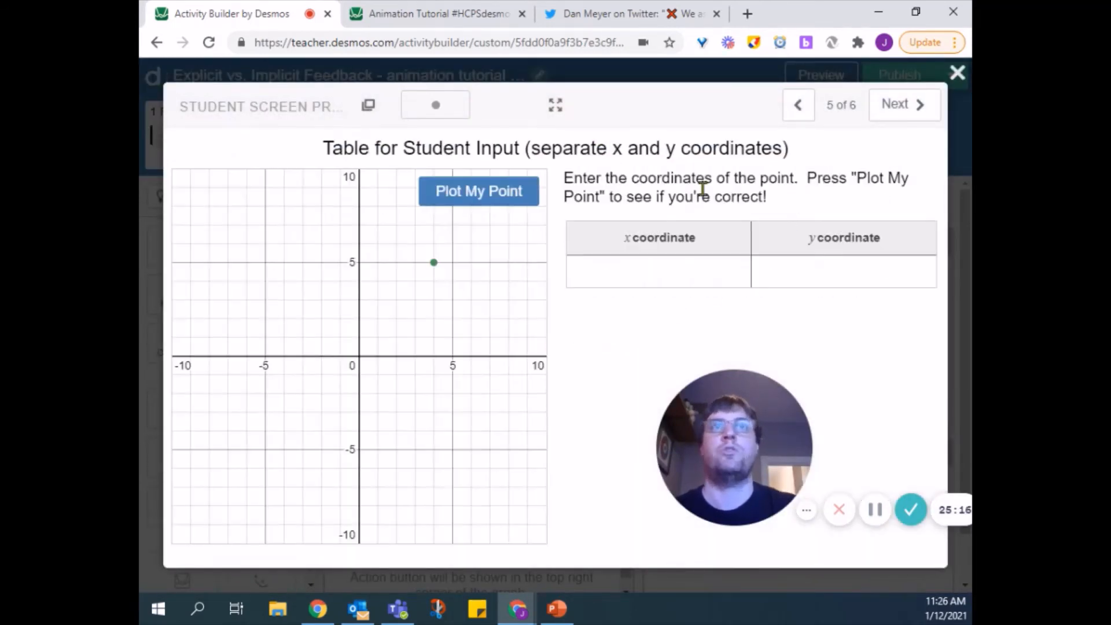
left_click(637, 277)
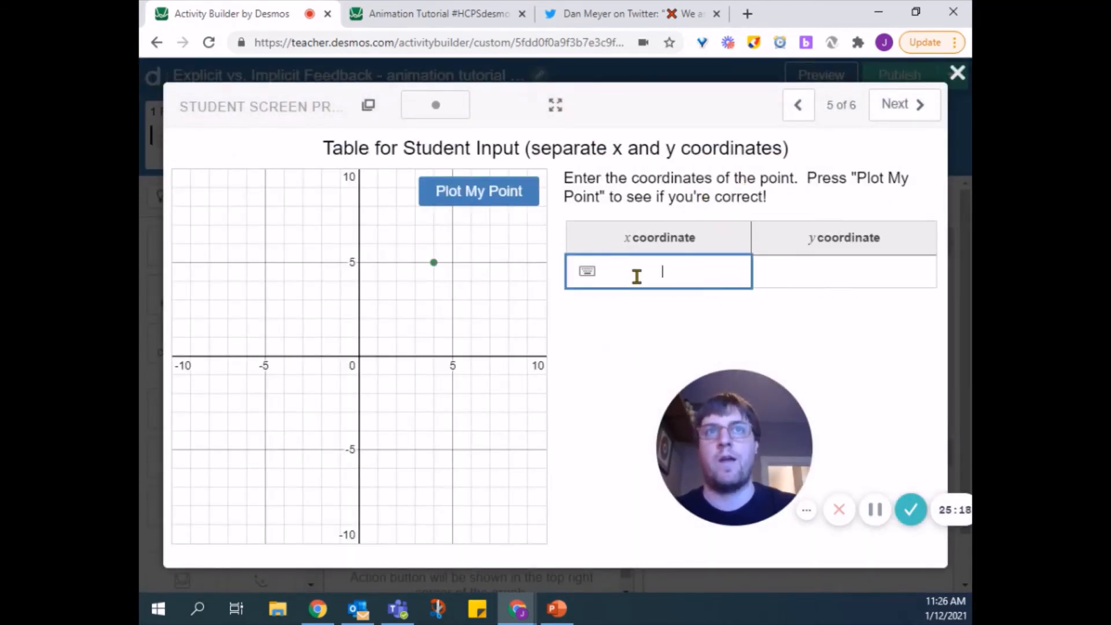
key("Tab")
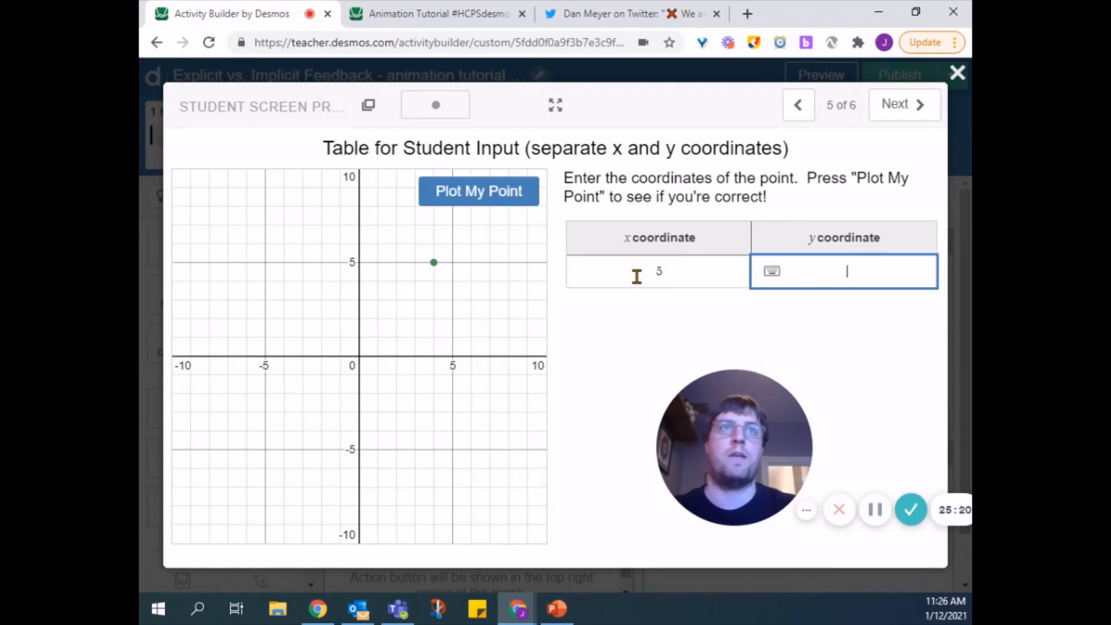
left_click(521, 209)
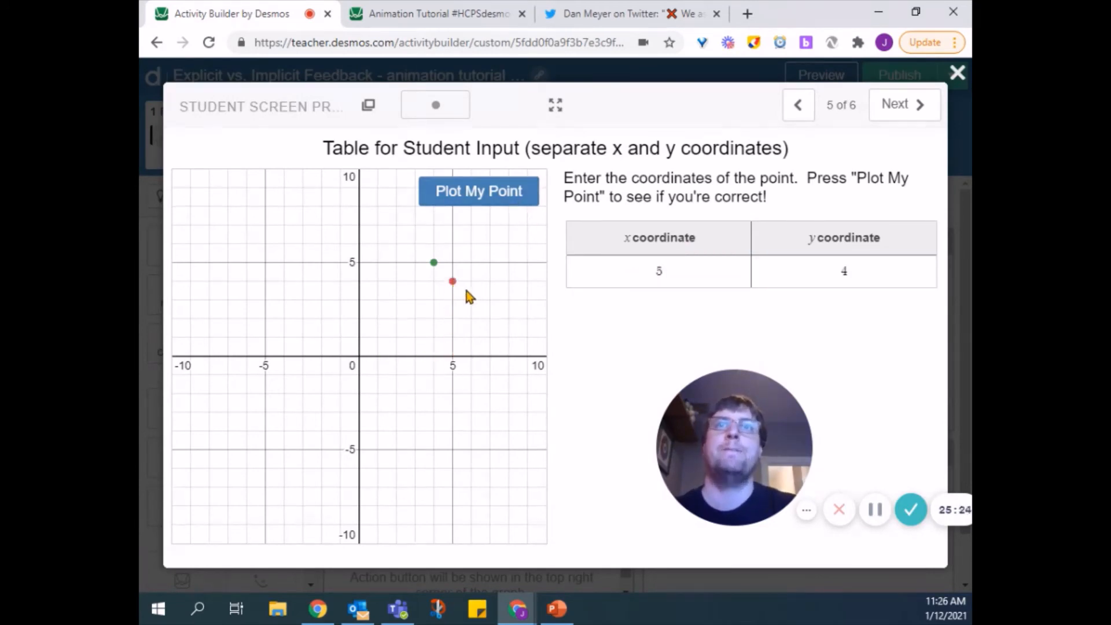
- Change the previewed x coordinate to 4 and y coordinate to 5, and close the preview
left_click(678, 274)
key("BackSpace")
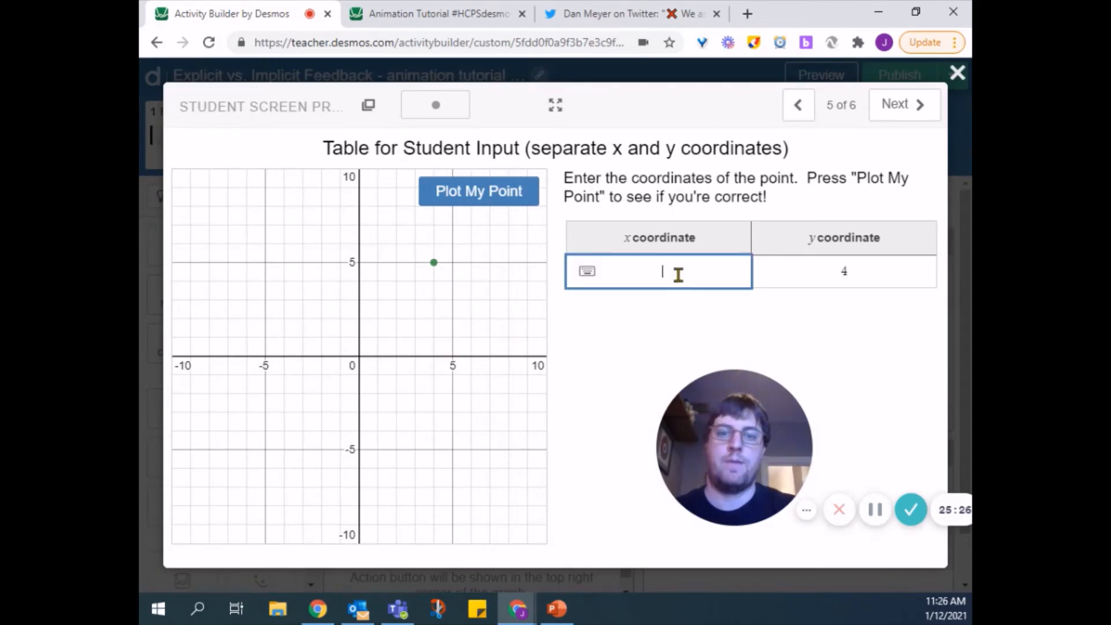
type("4")
key("Tab")
key("BackSpace")
type("5")
key("Return")
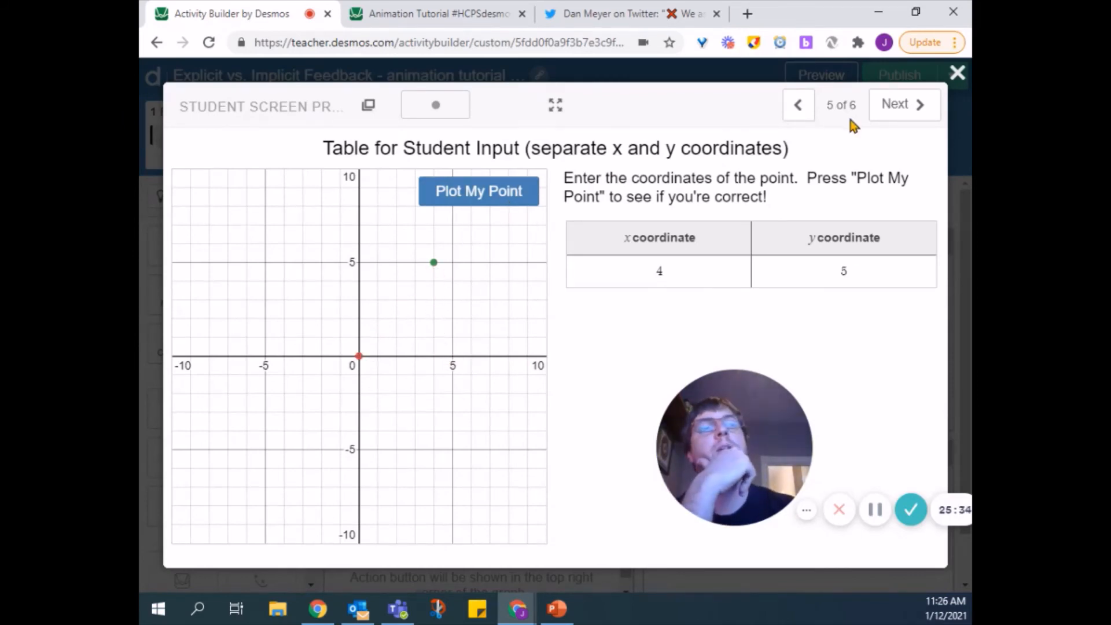
left_click(954, 76)
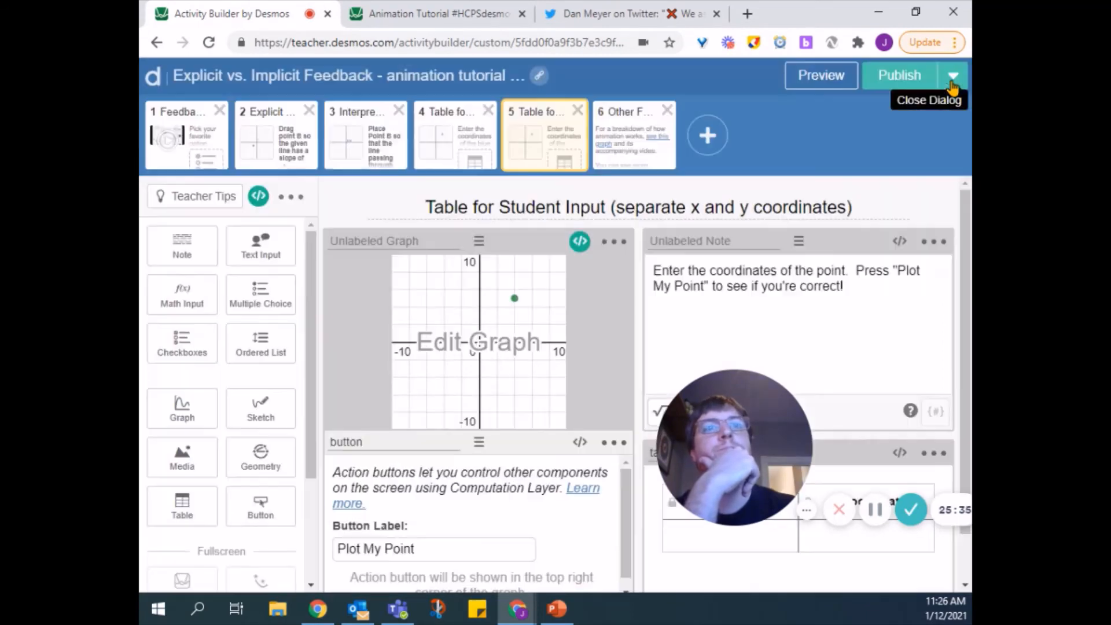
- Preview screen 5 again, enter 11 for both the x and y coordinates, and plot the point
left_click(821, 76)
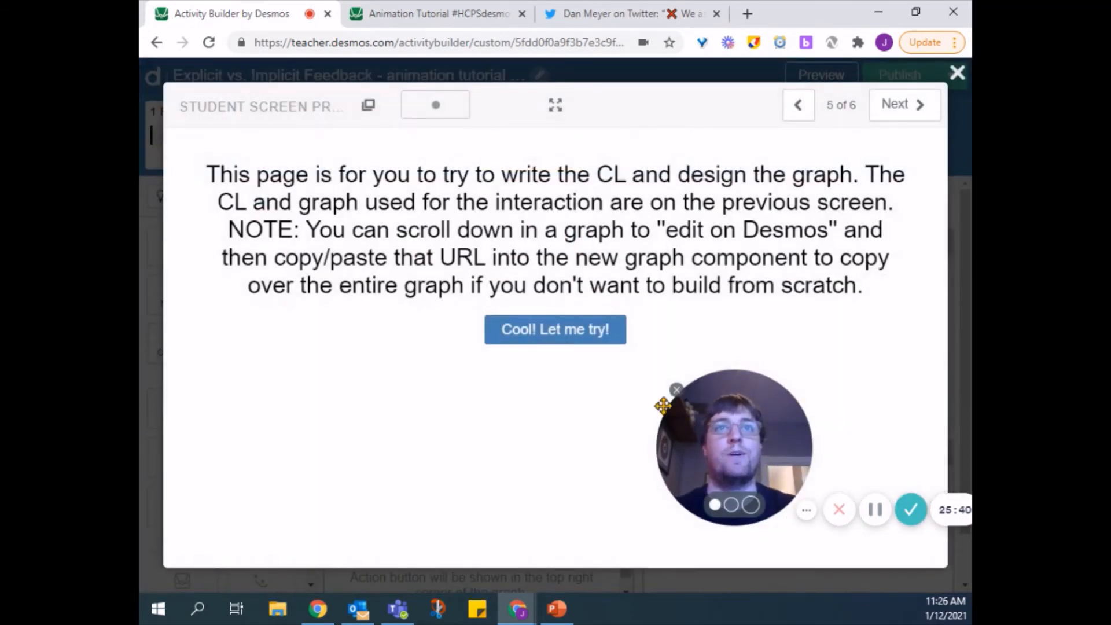
left_click(595, 339)
left_click(687, 259)
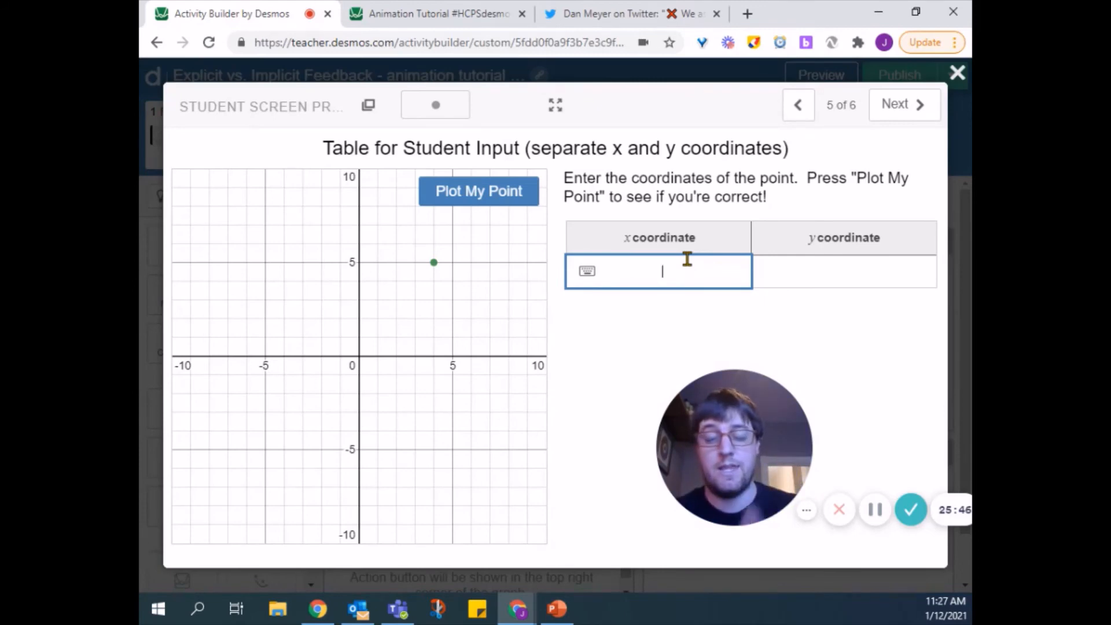
type("11")
key("Tab")
type("11")
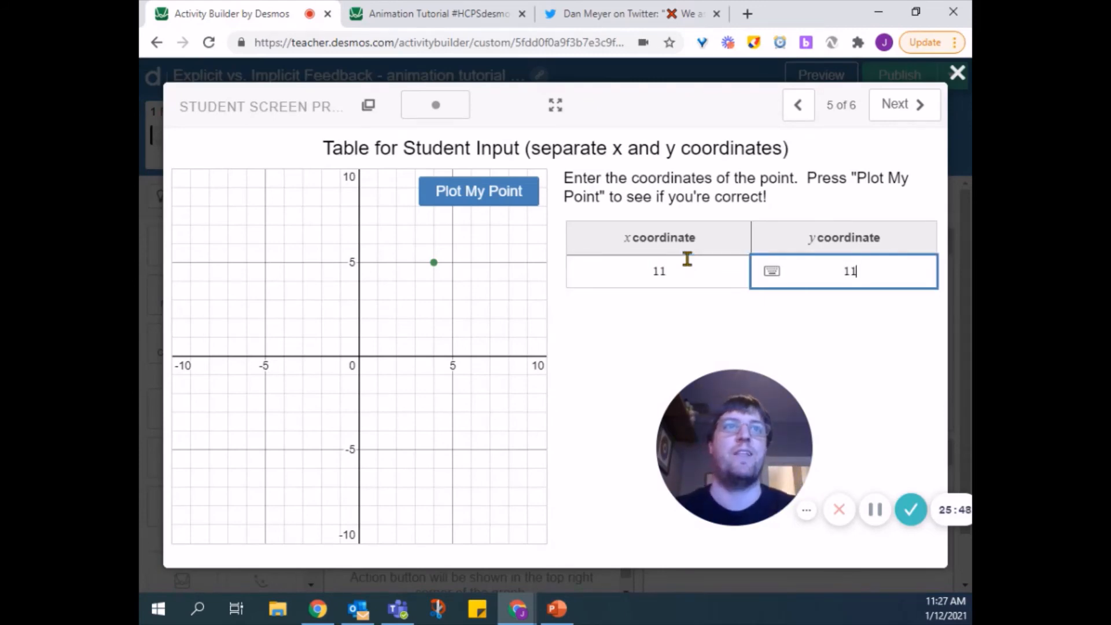
left_click(512, 196)
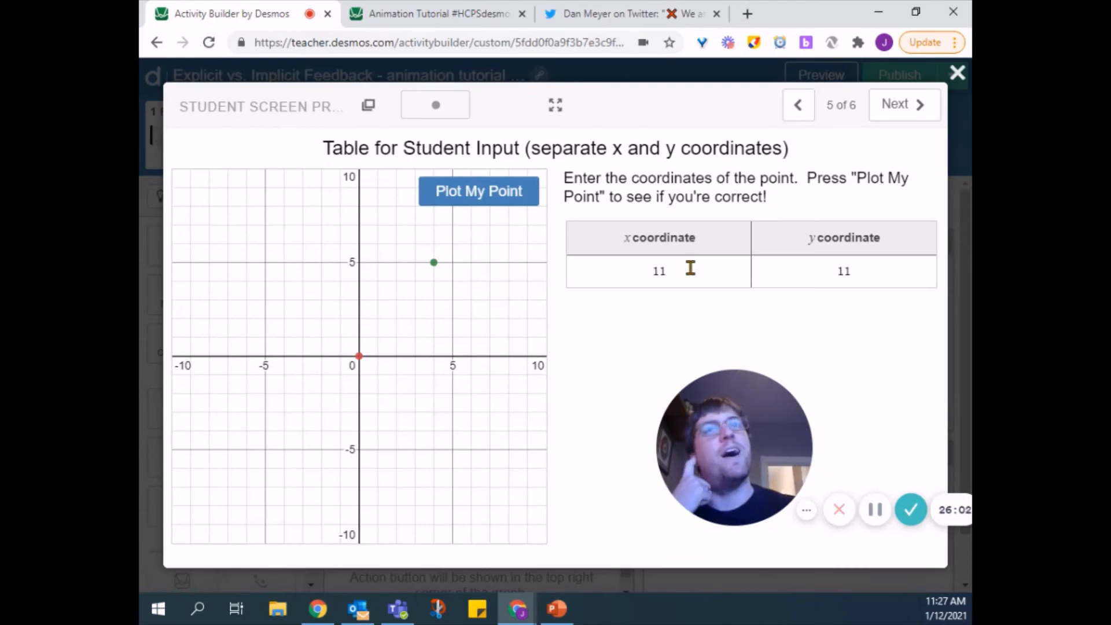
- Replace the previewed x coordinate with the text "hello" to test a non-numeric entry, and close the preview
left_click(719, 273)
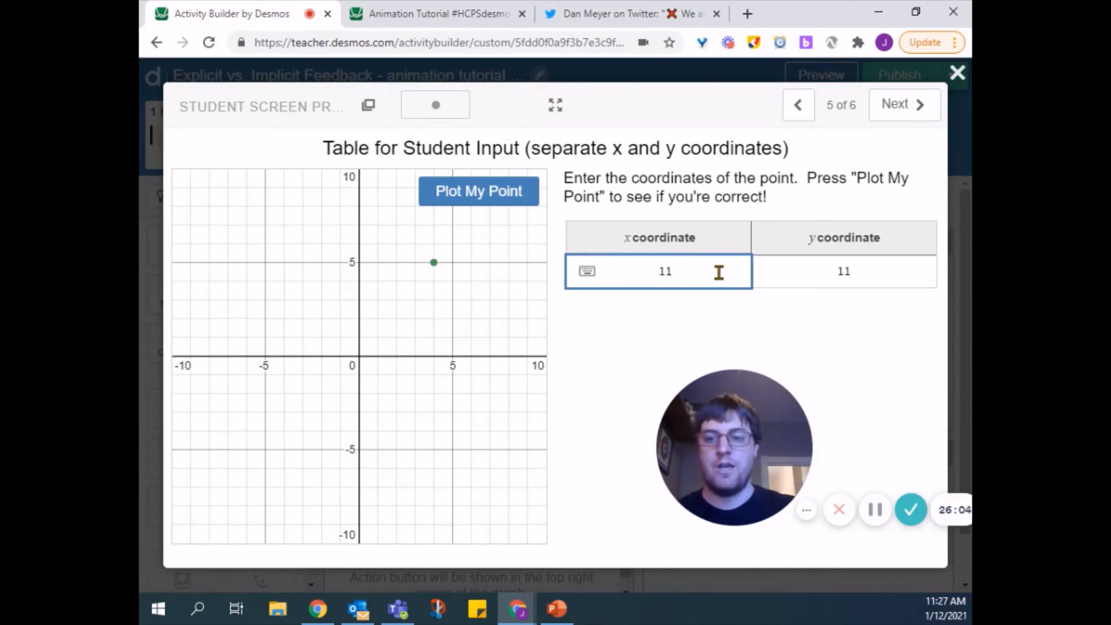
key("BackSpace")
key("BackSpace")
type("hello")
left_click(782, 323)
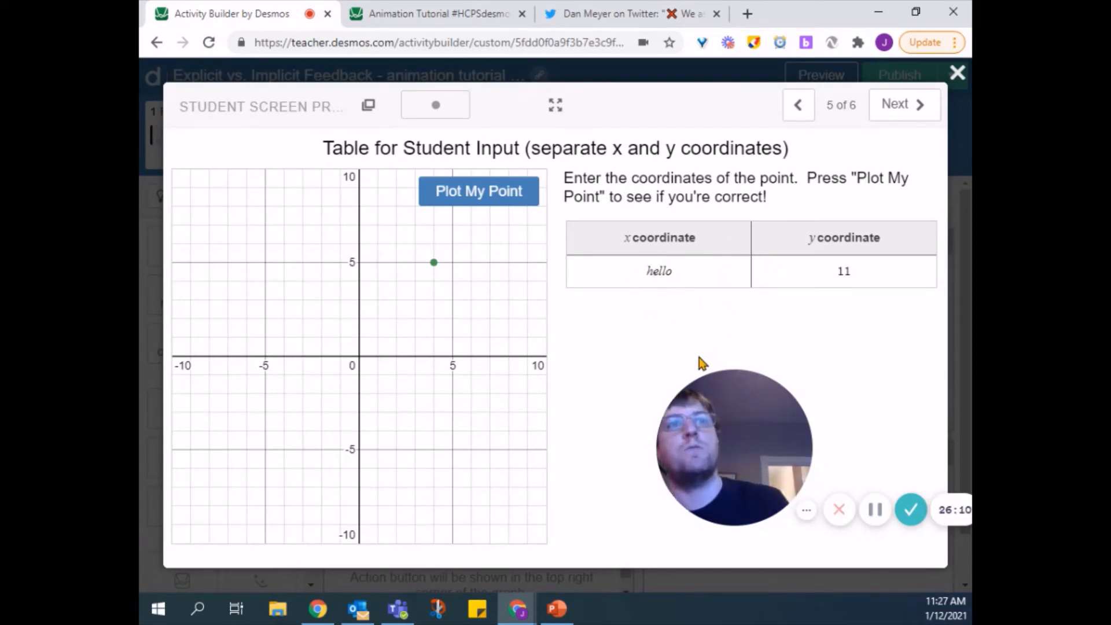
left_click(957, 74)
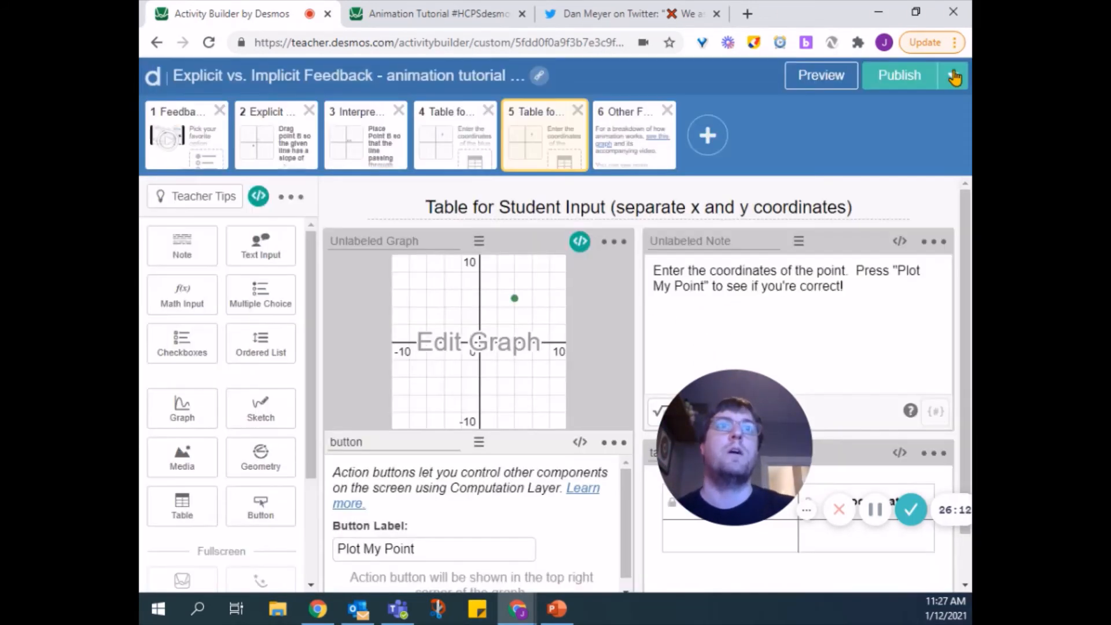
- Open the coordinate table's Computation Layer script and start it with the sink cellErrorMessage(1,1):
left_click_drag(729, 425, 218, 454)
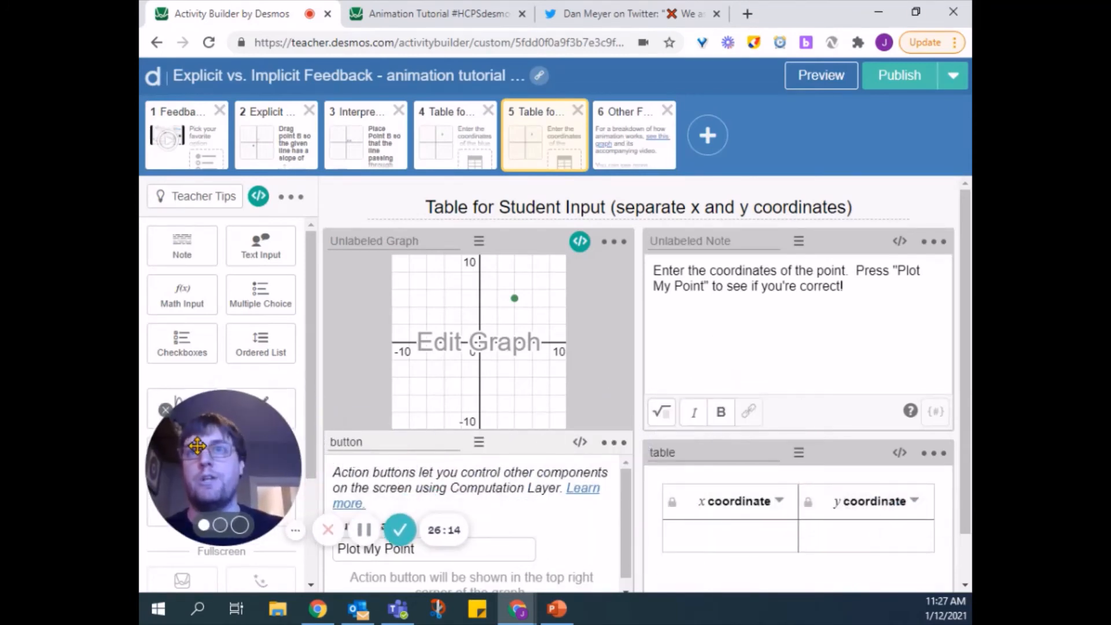
left_click(898, 454)
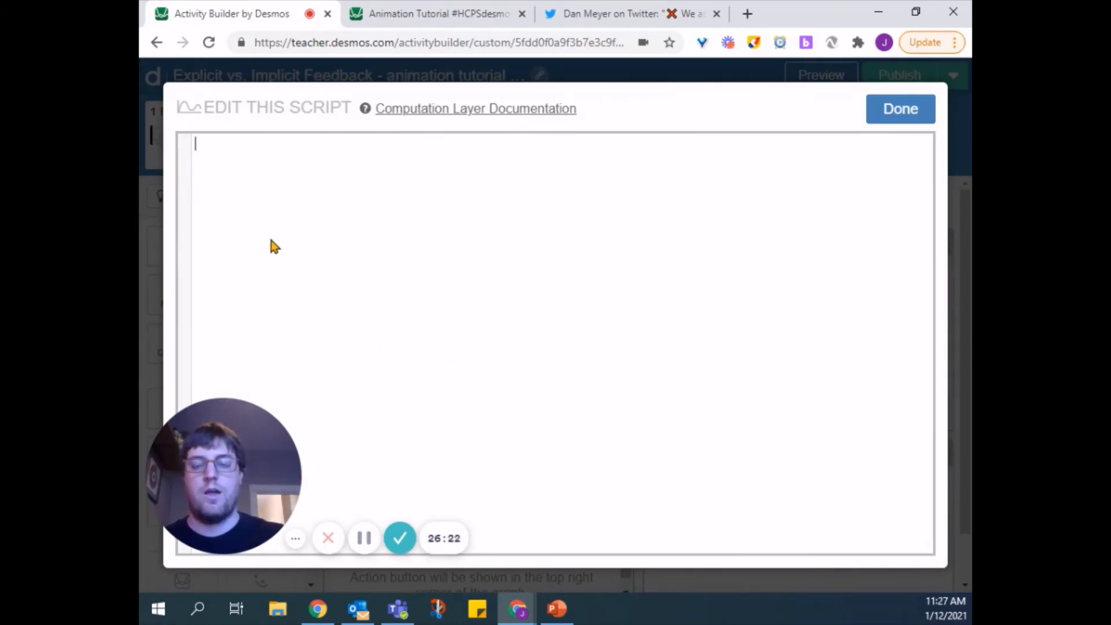
type("cell")
left_click(264, 219)
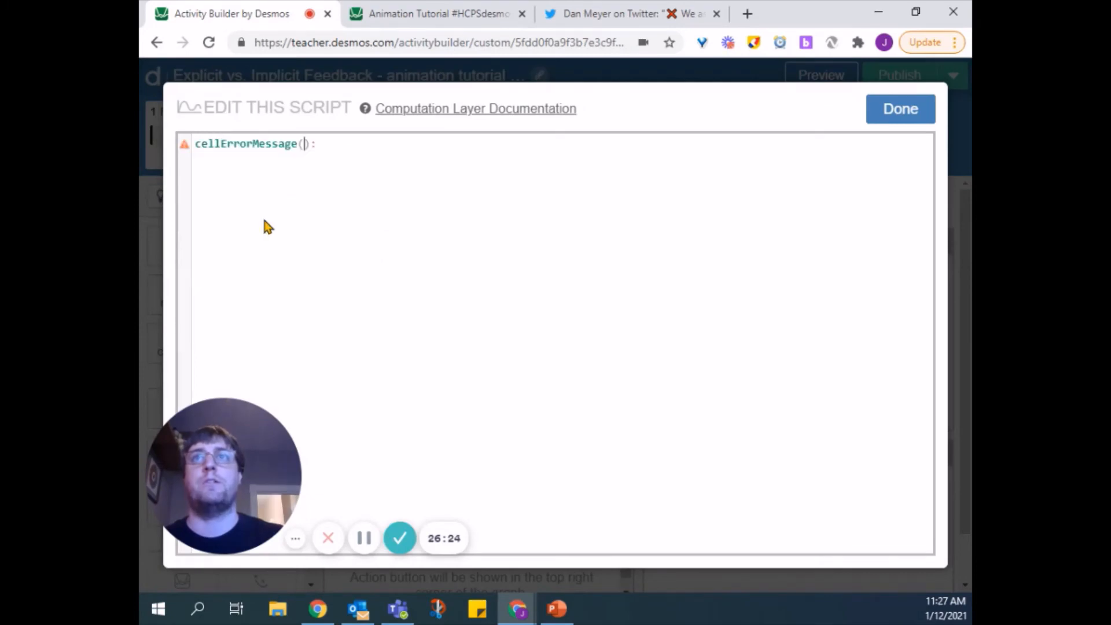
type("1,1")
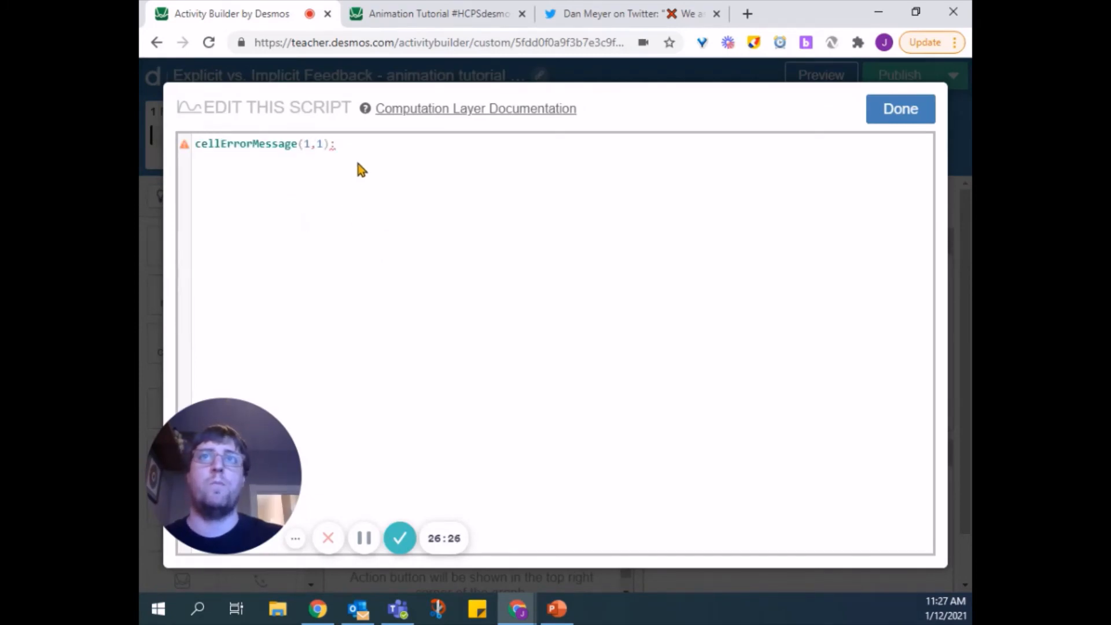
left_click(365, 151)
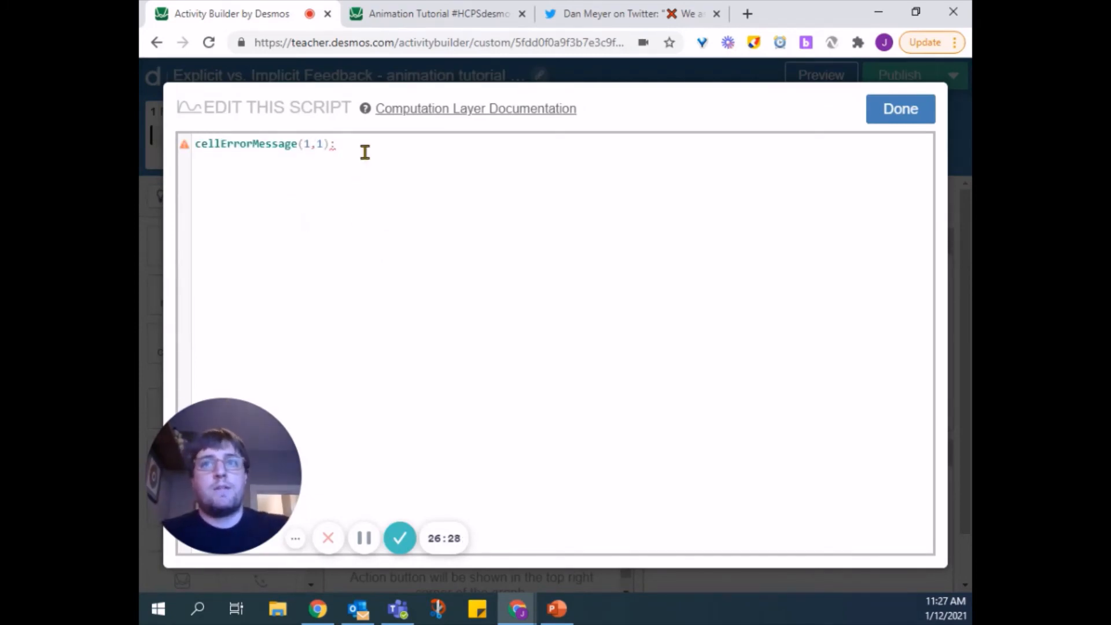
- Add the condition when isUndefined(this.cellNumericValue(1,1)) to the cellErrorMessage sink
type("when")
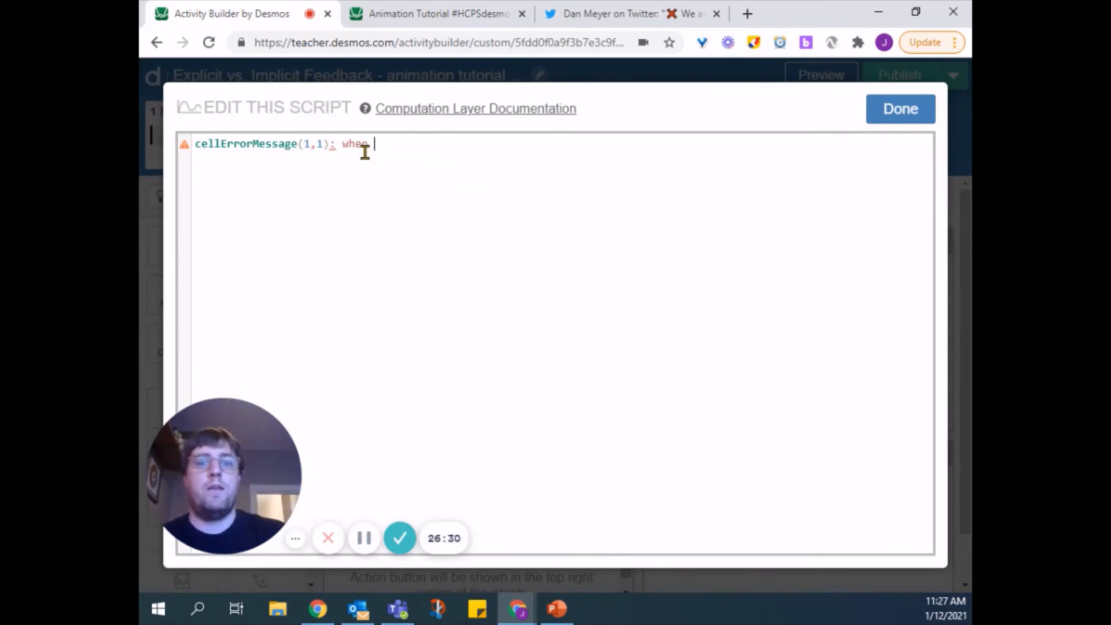
type(" is")
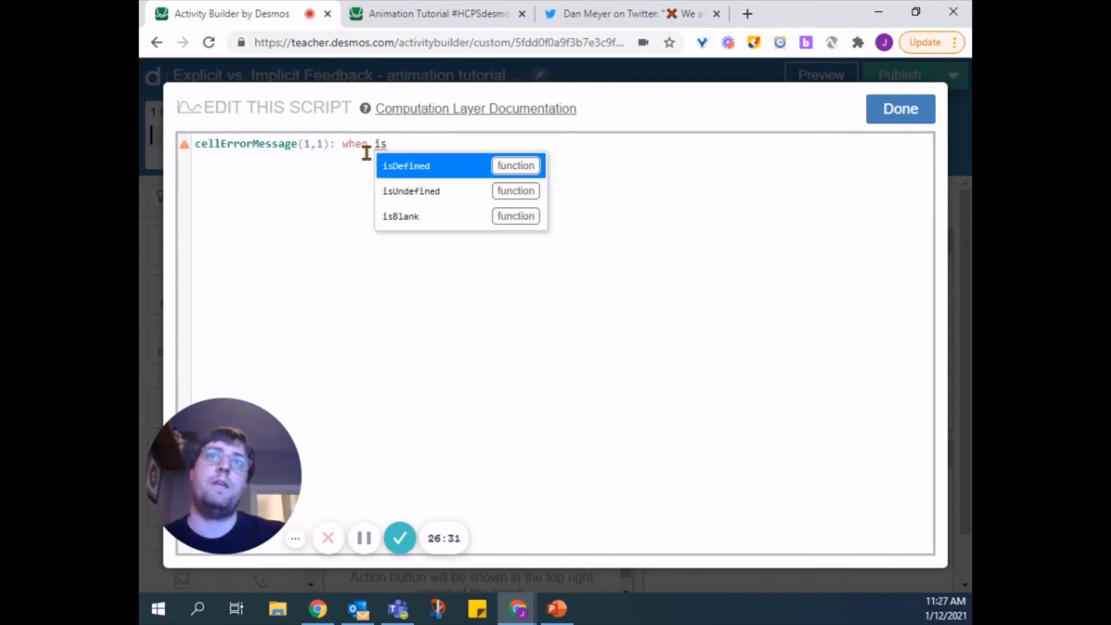
left_click(420, 191)
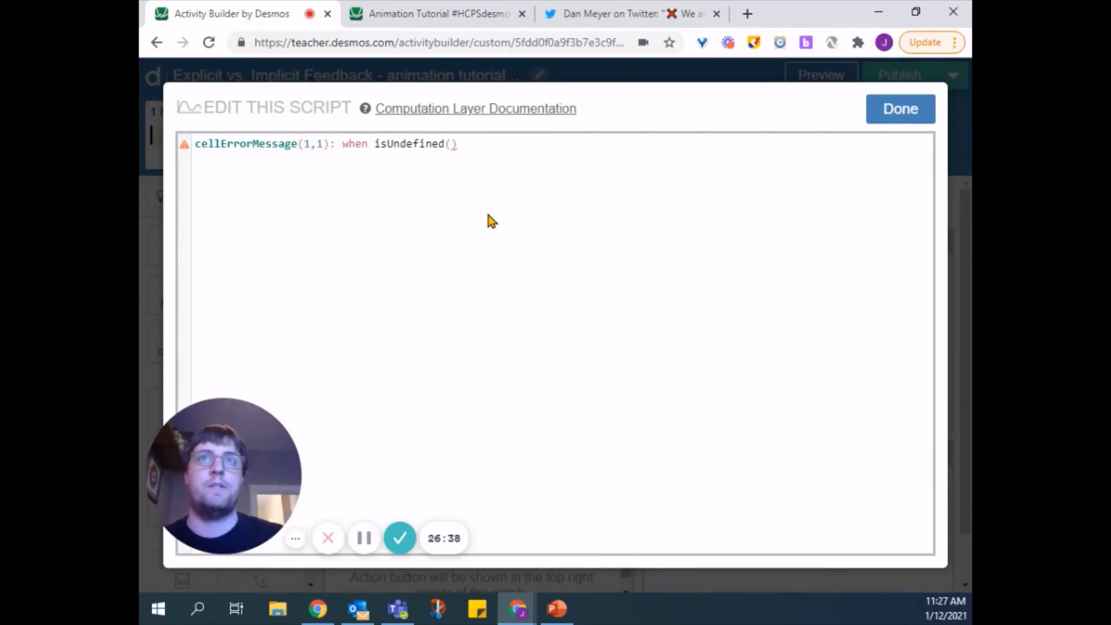
type("this.")
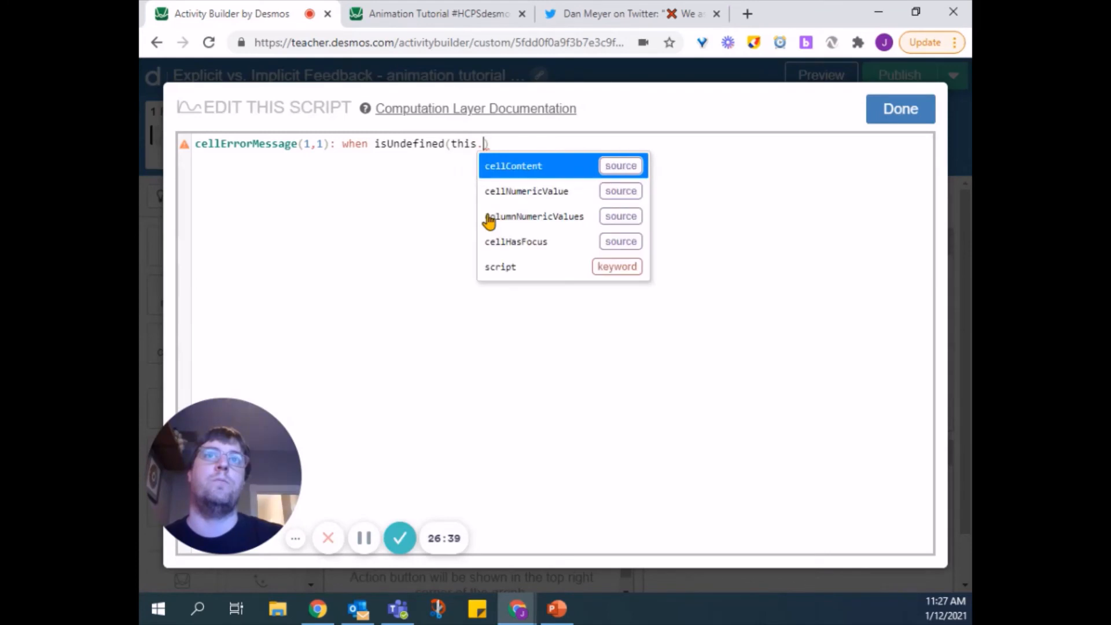
left_click(542, 196)
type("(1,1)")
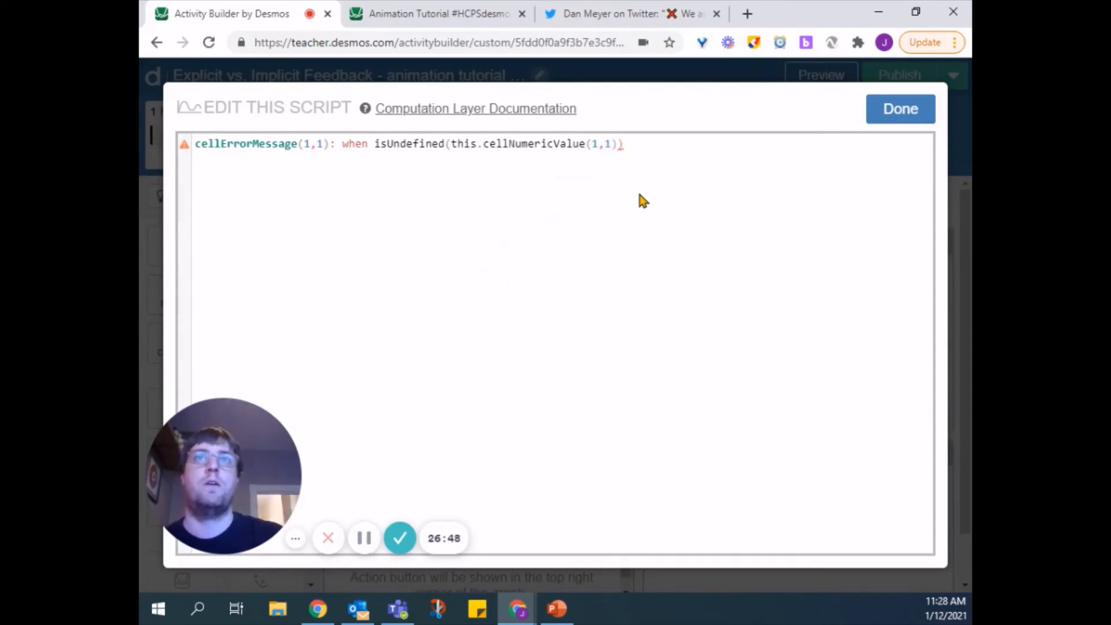
- Complete the sink with the message "Please enter a number" followed by otherwise "", and accept the table script
left_click(631, 146)
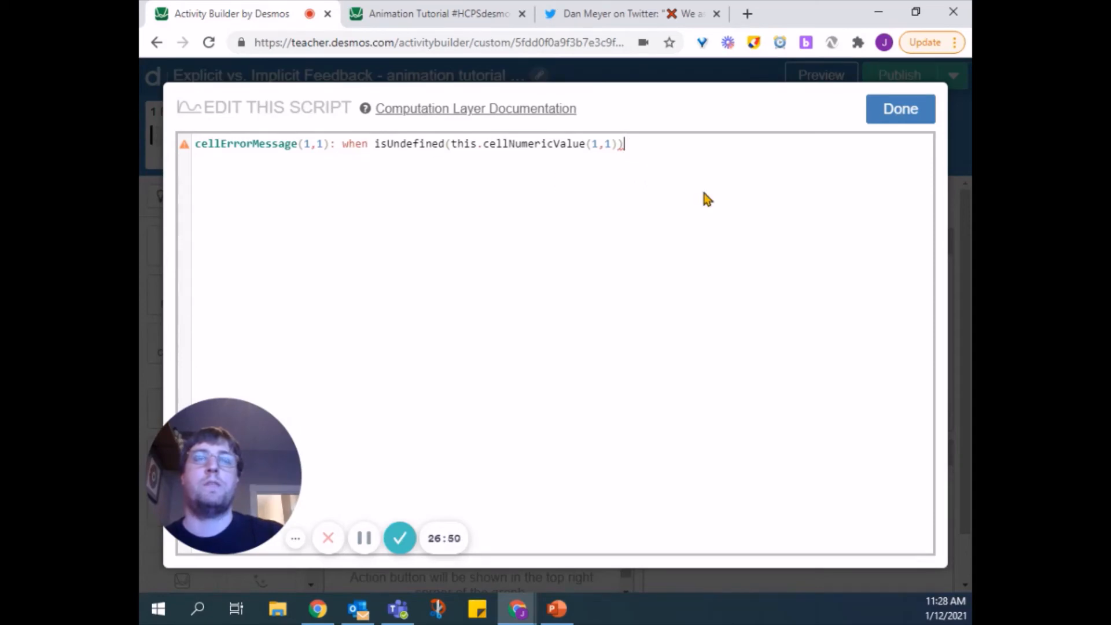
type("\"Ple")
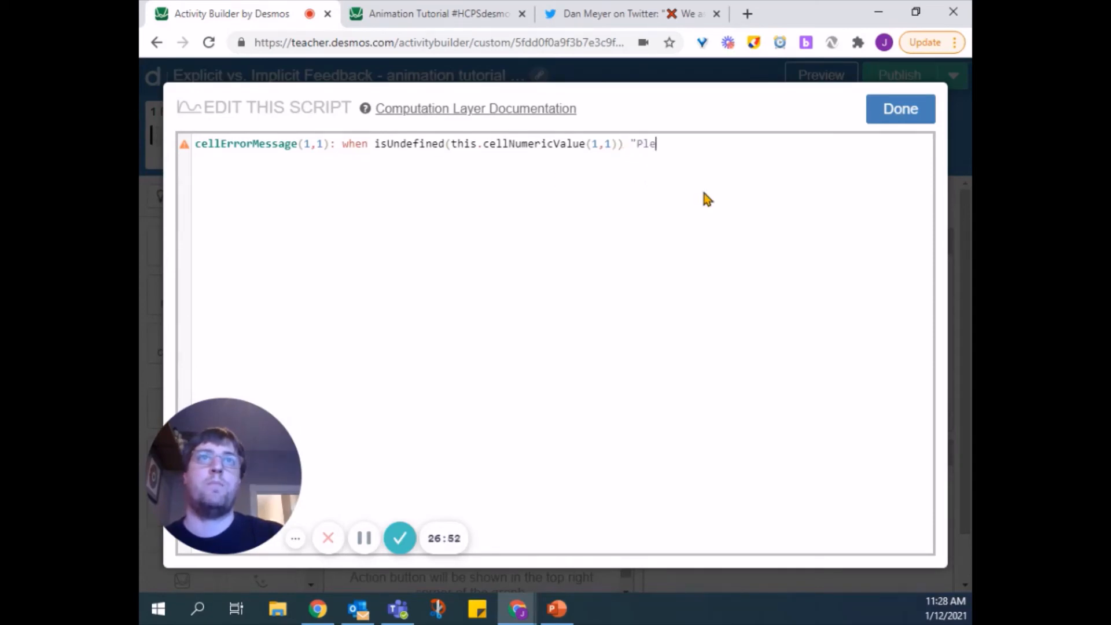
type("ase enter a nu")
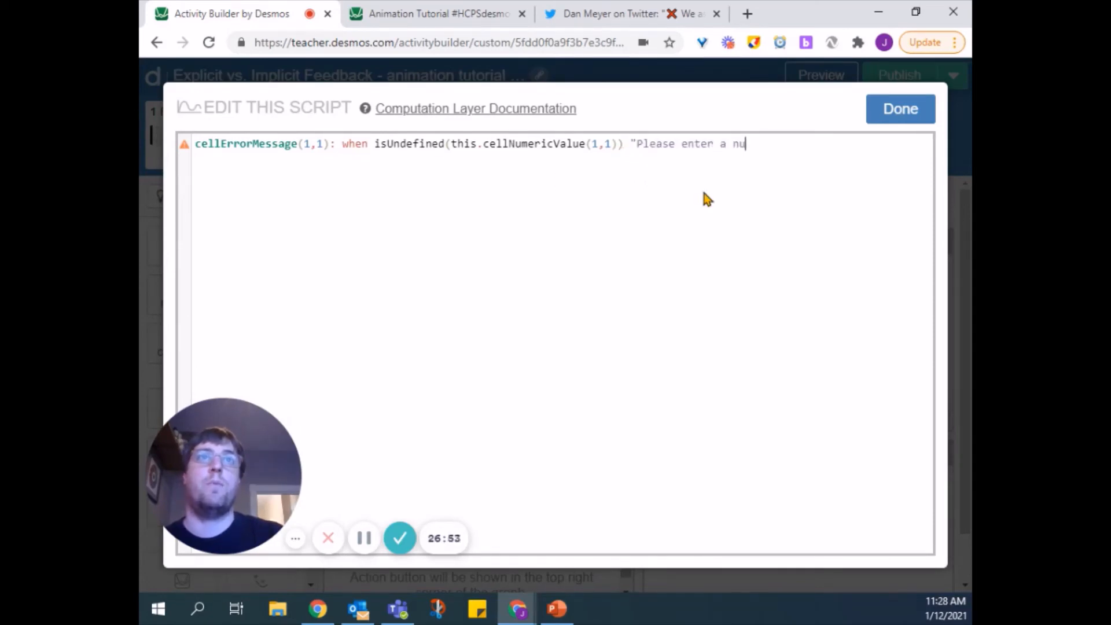
type("mber\" otherwise \"\"")
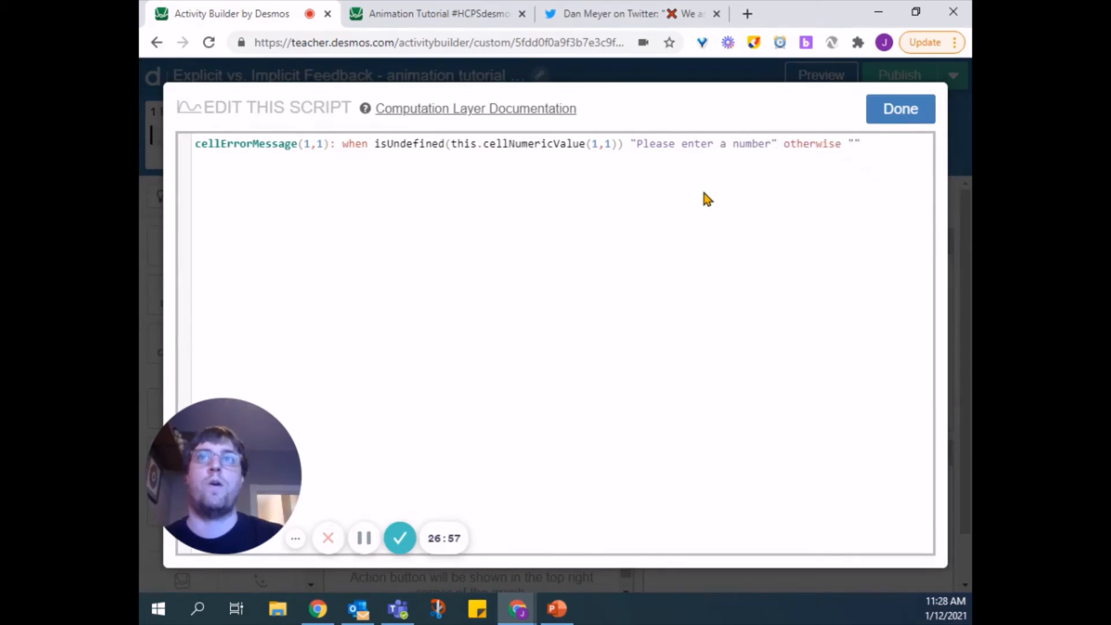
left_click(898, 107)
- Preview screen 5, enter "hello" as the x coordinate and check the cell's error message
left_click(836, 87)
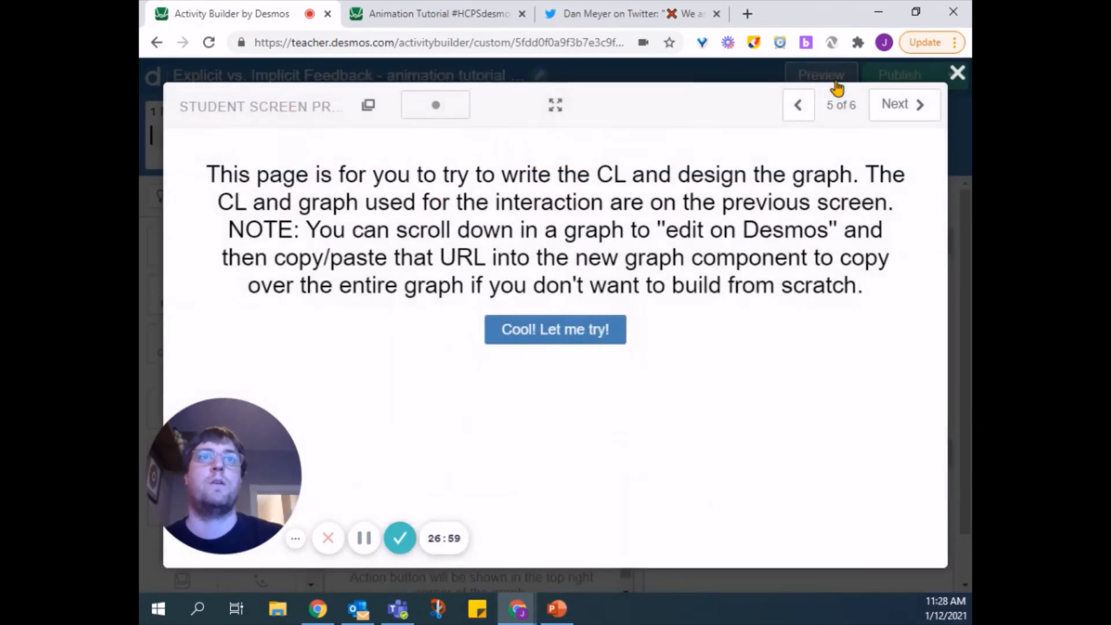
left_click(588, 338)
left_click(694, 272)
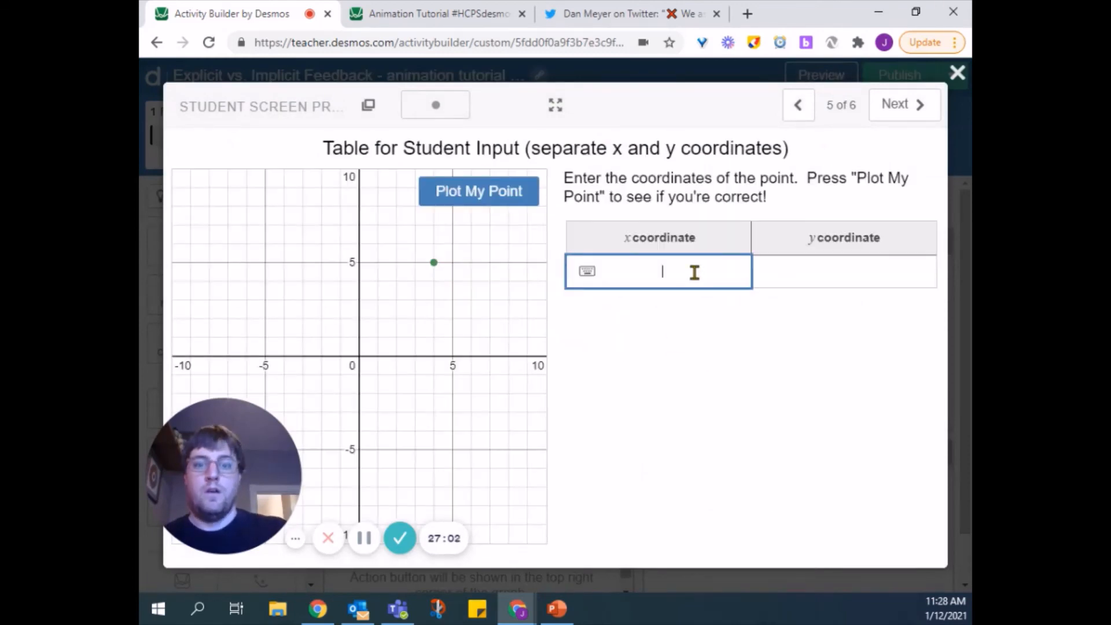
type("hello")
left_click(811, 266)
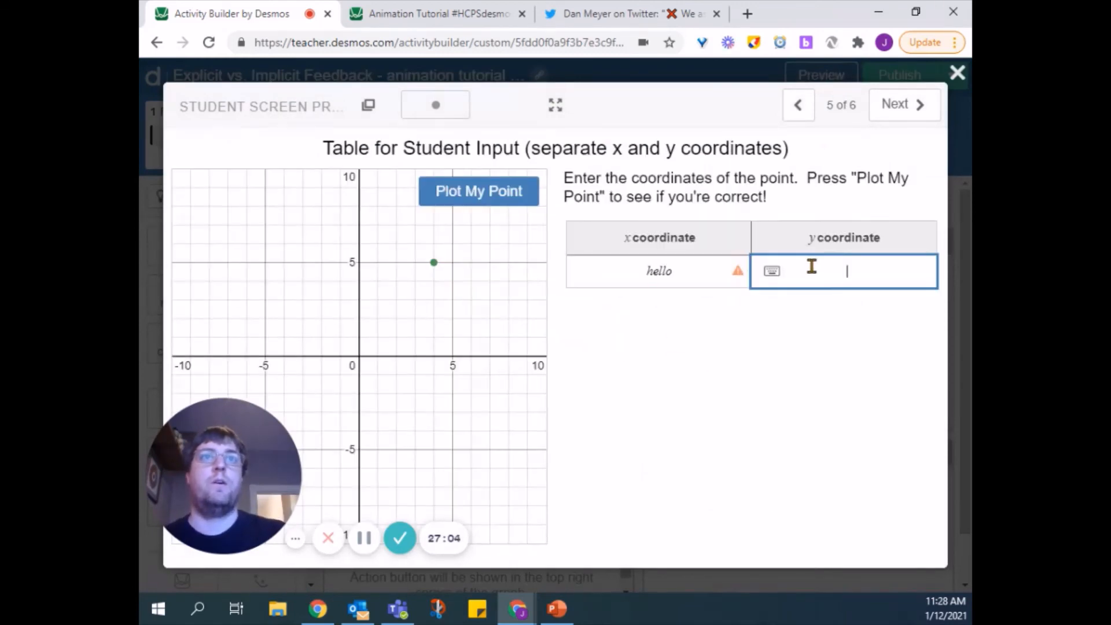
mouse_move(735, 281)
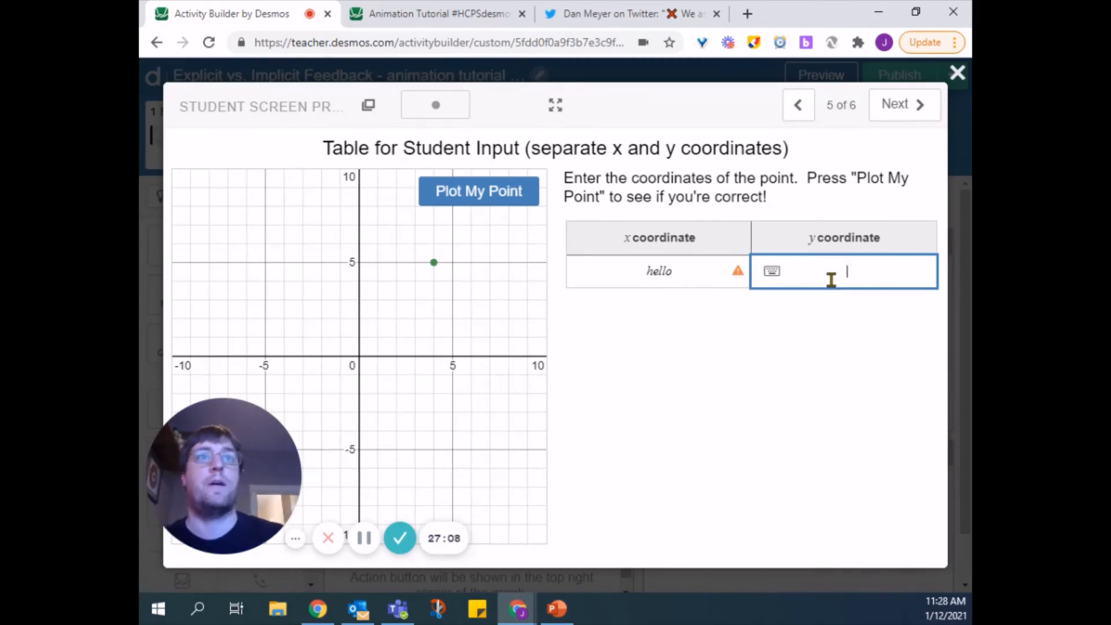
- Replace the previewed x coordinate with the expression 3-2 to test the cell's numeric check
left_click(709, 268)
double_click(709, 269)
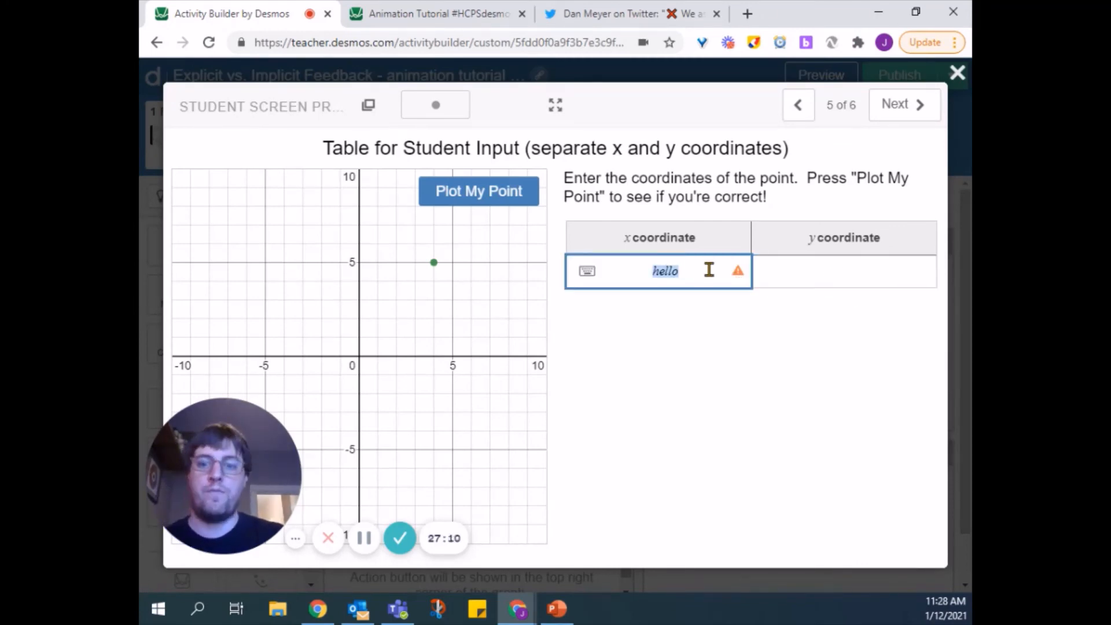
type("3-")
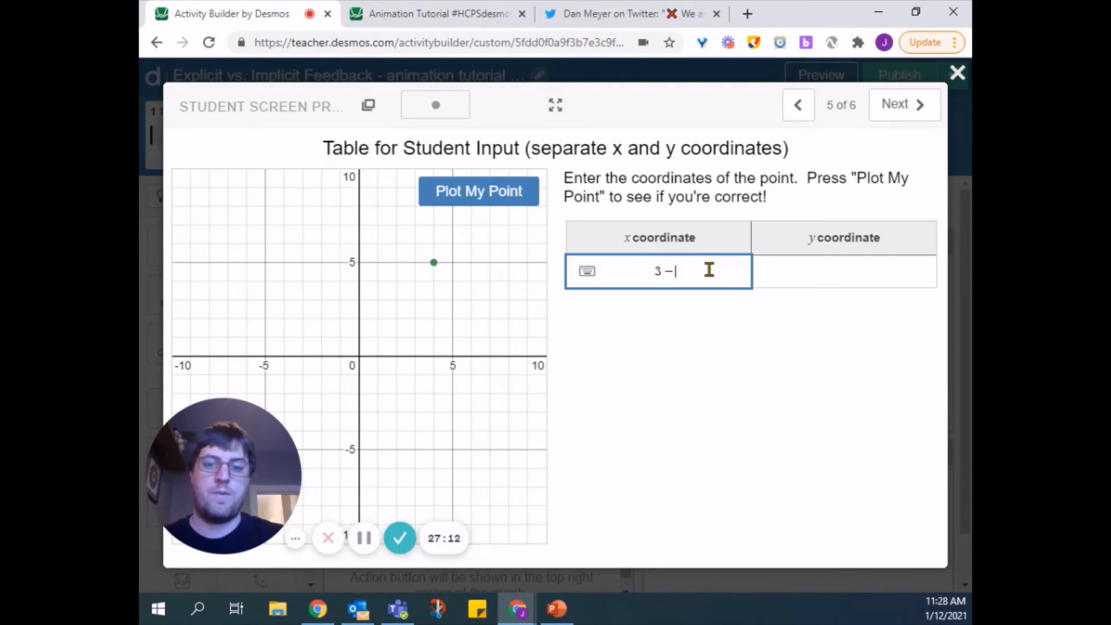
type("2")
left_click(680, 330)
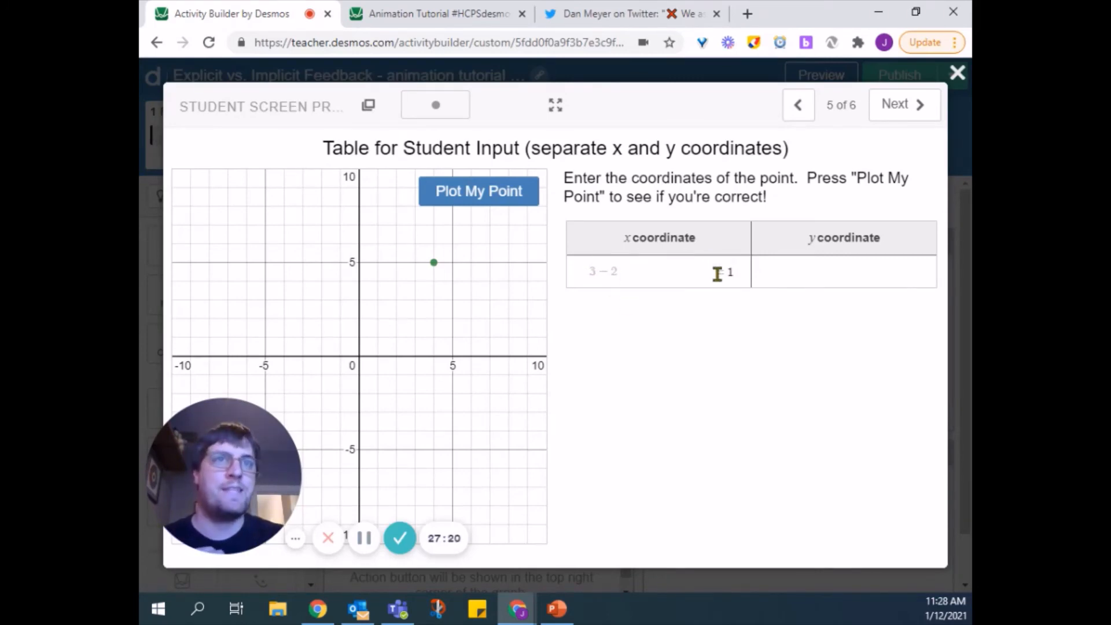
- Clear the previewed x coordinate, test it with -11 and close the preview
left_click(655, 268)
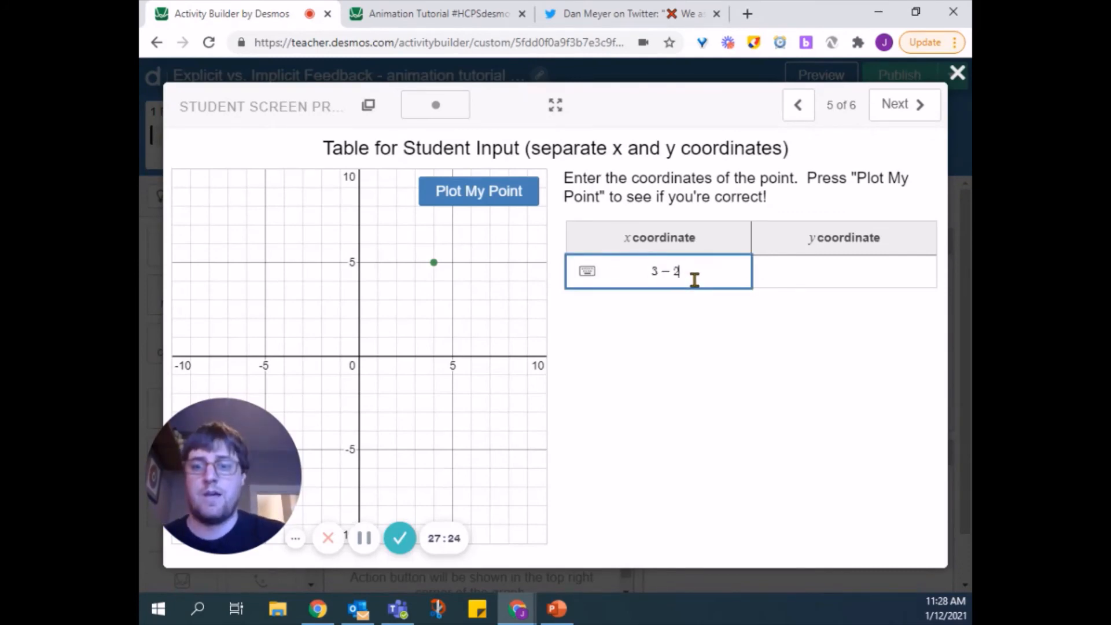
key("BackSpace")
key("BackSpace")
key("BackSpace")
left_click(752, 346)
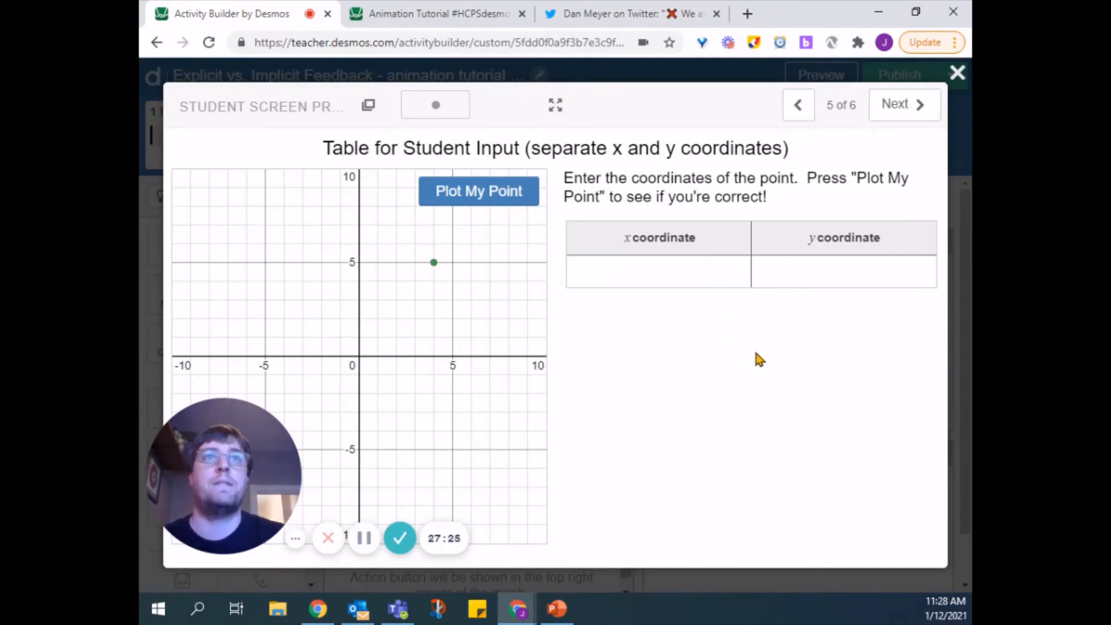
left_click(700, 280)
type("-11")
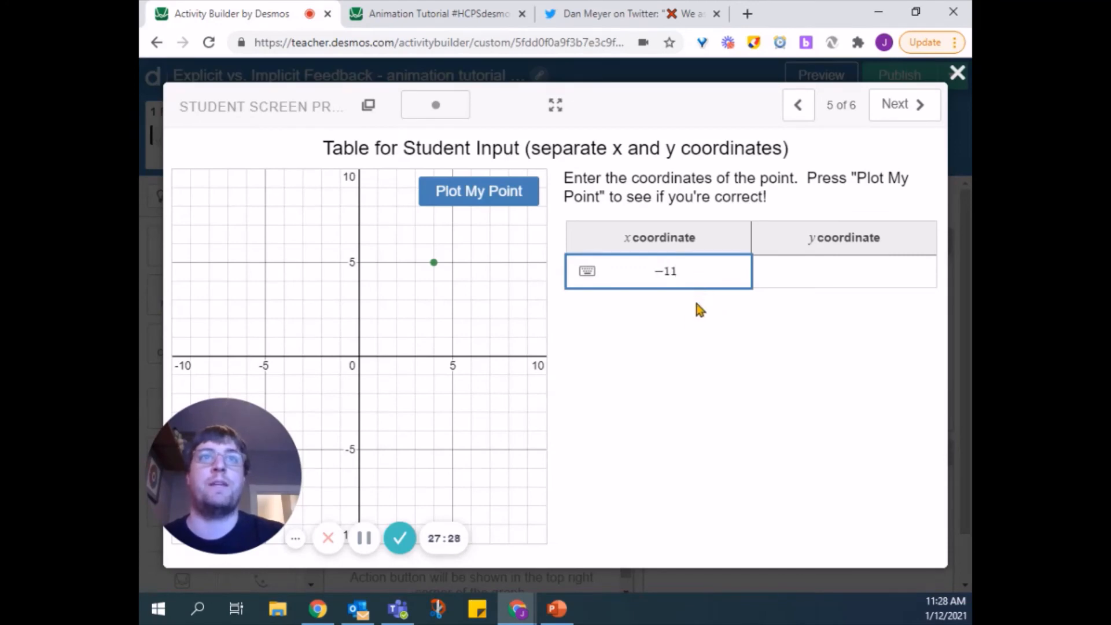
left_click(697, 307)
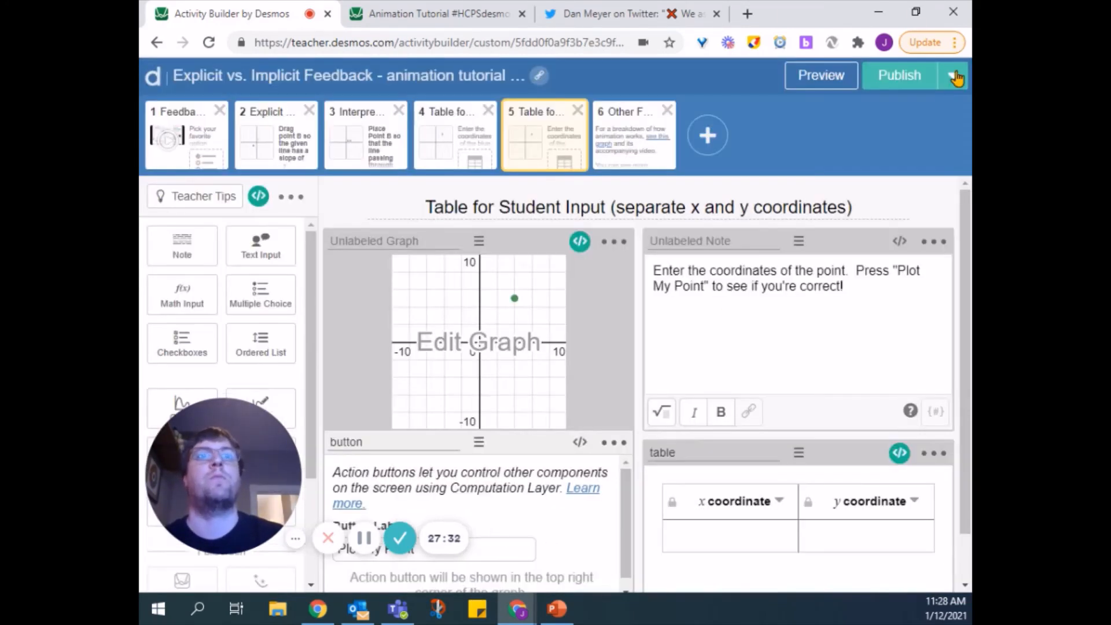
- Extend the table script's cell (1,1) error condition with "or this.cellNumericValue(1,1)<-10"
left_click(957, 73)
left_click(898, 452)
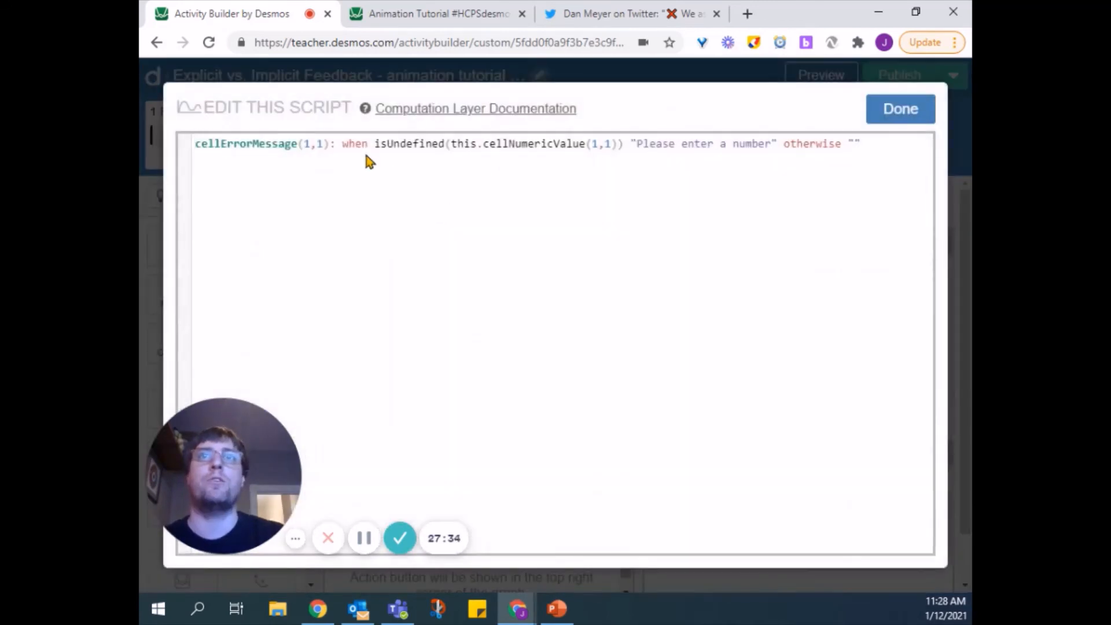
left_click_drag(367, 144, 624, 146)
left_click(624, 147)
type(") or")
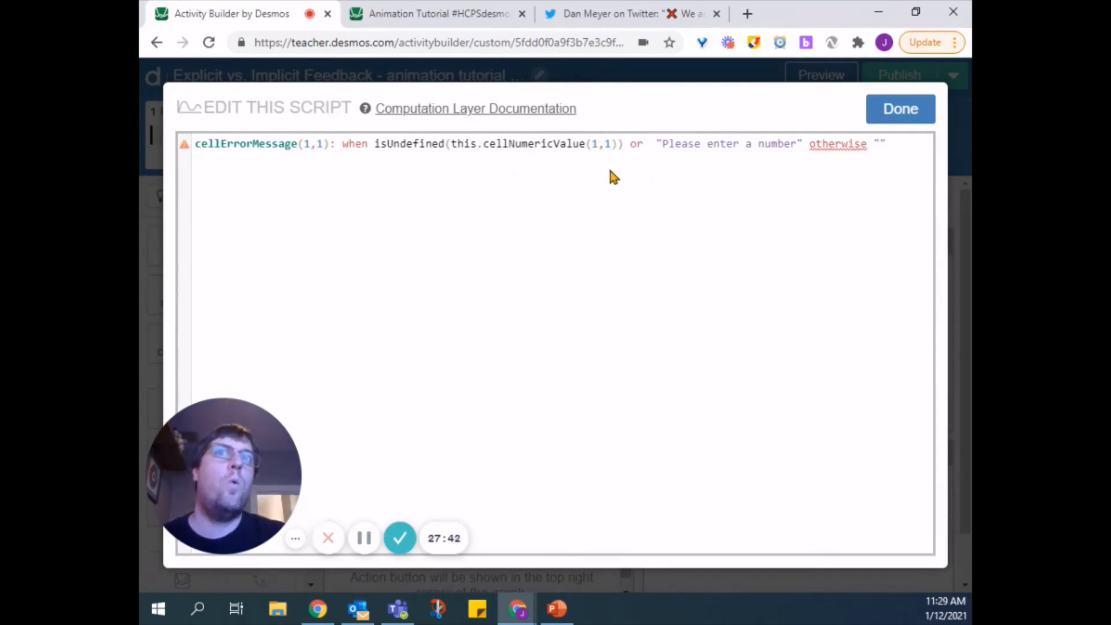
type("this.c")
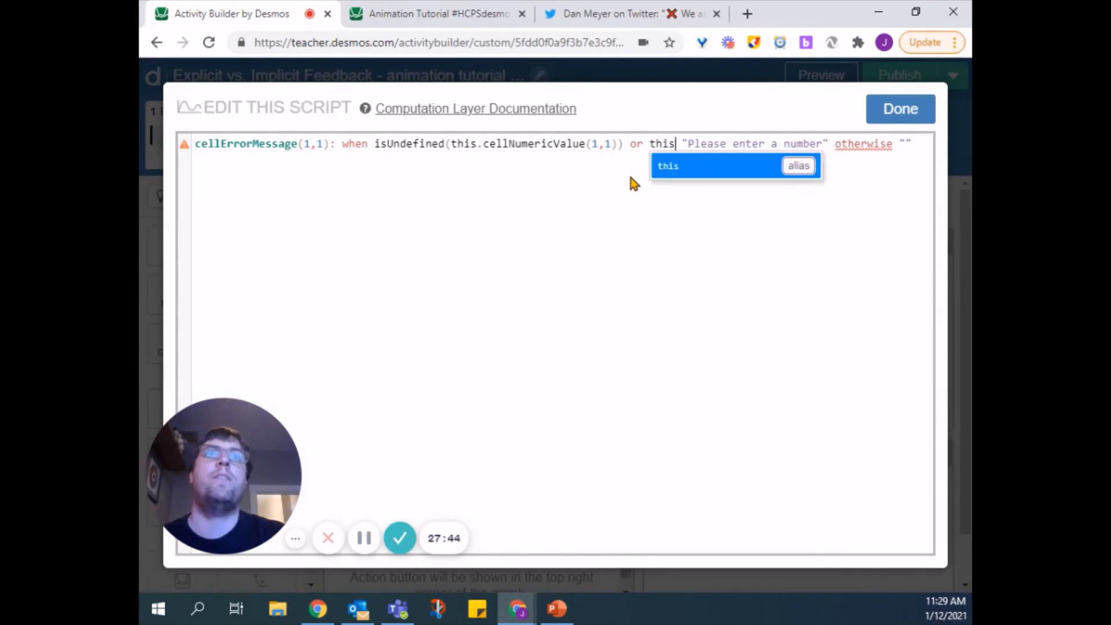
left_click(714, 191)
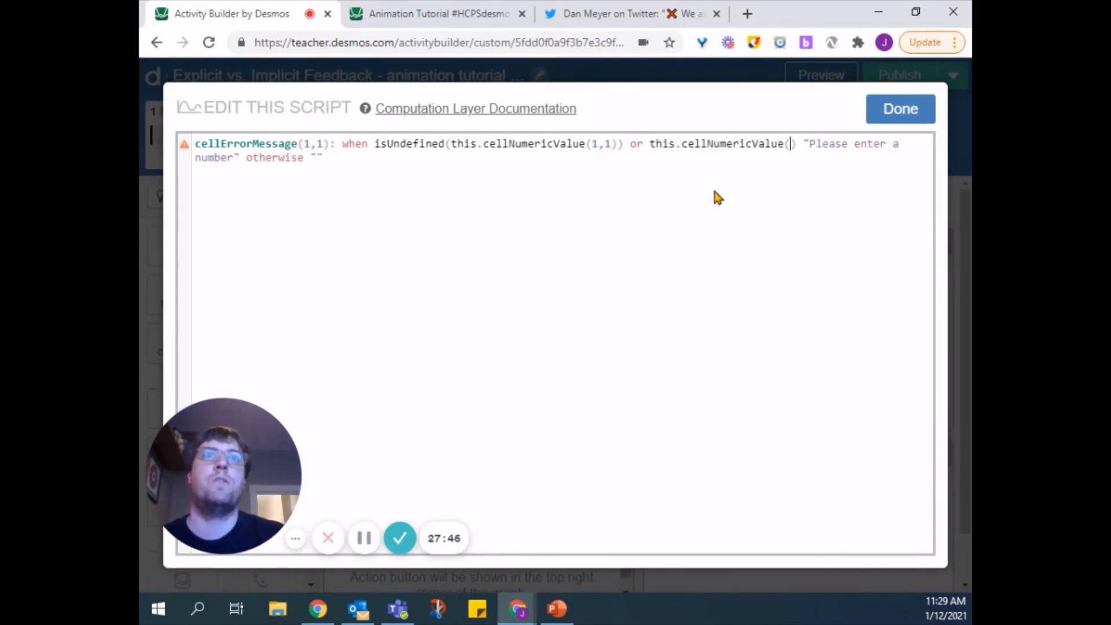
type("1,1)")
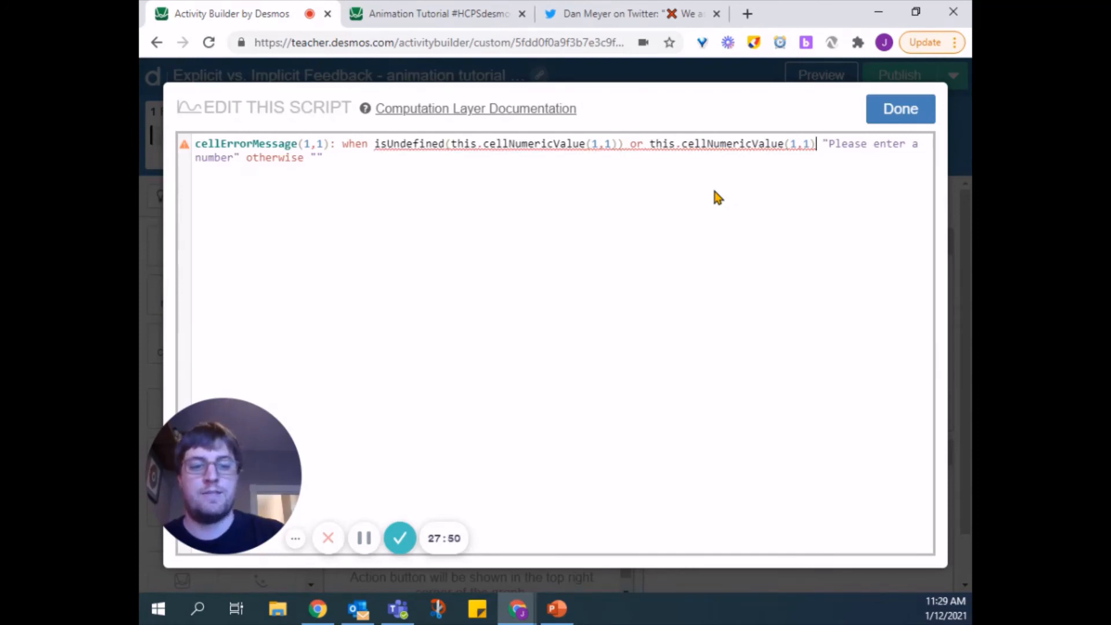
type("<-10 or ")
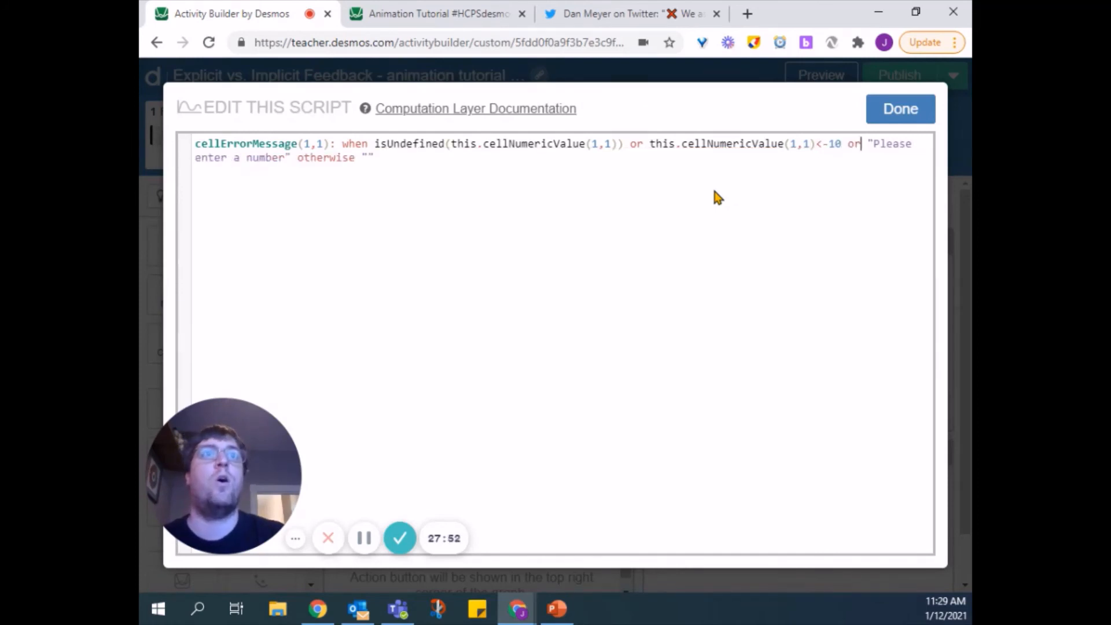
- Add this.cellNumericValue(1,1)>10 as a further "or" condition for the cell (1,1) error
type("this.ce")
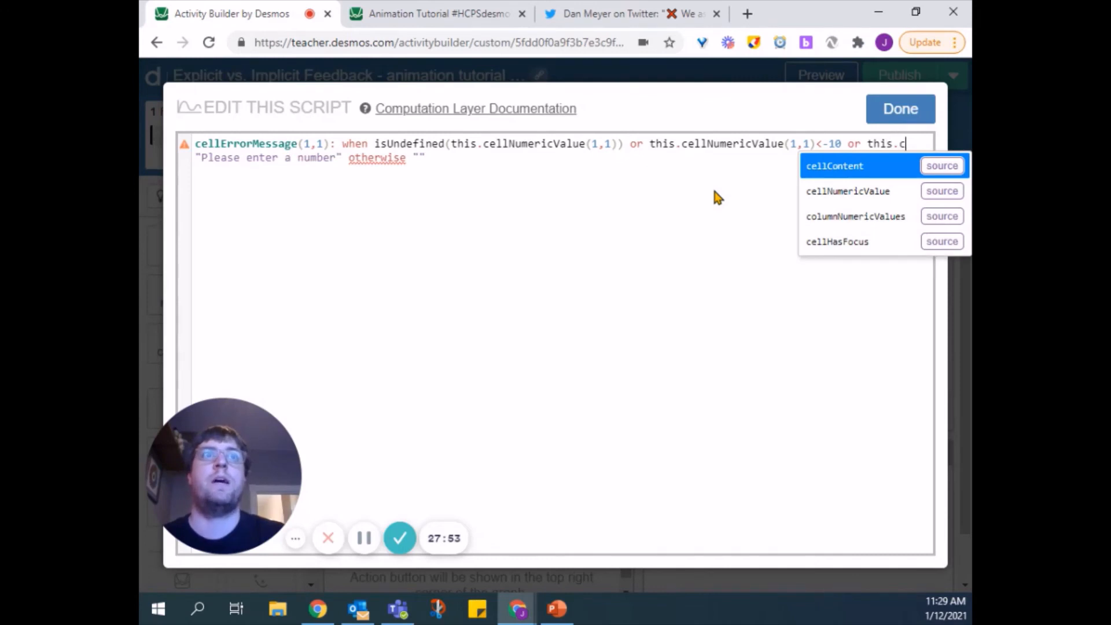
left_click(837, 191)
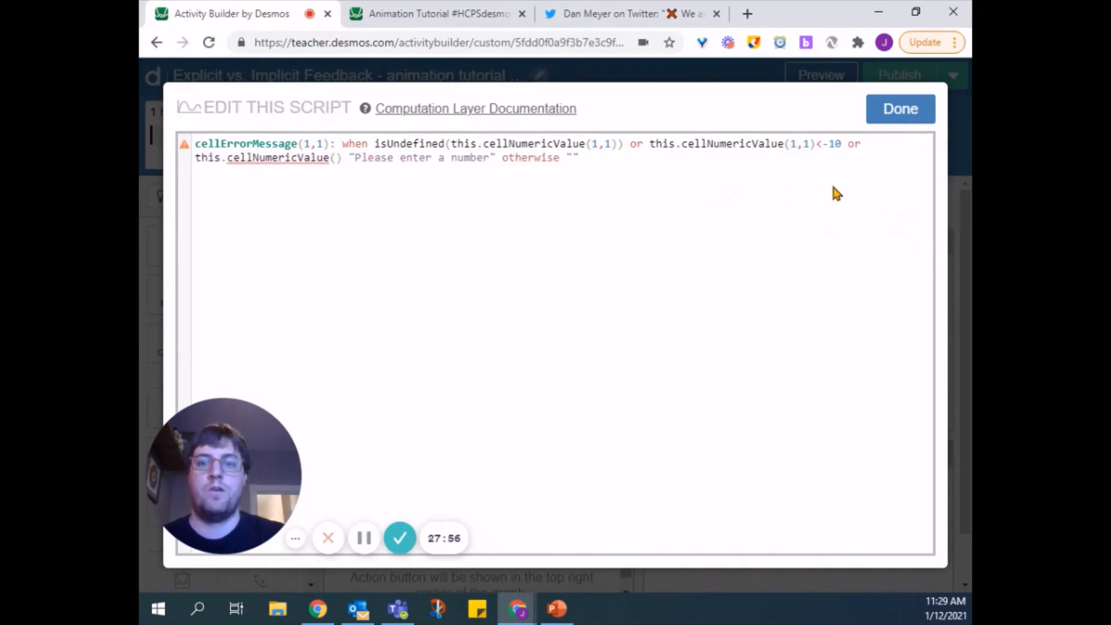
type("1,1)")
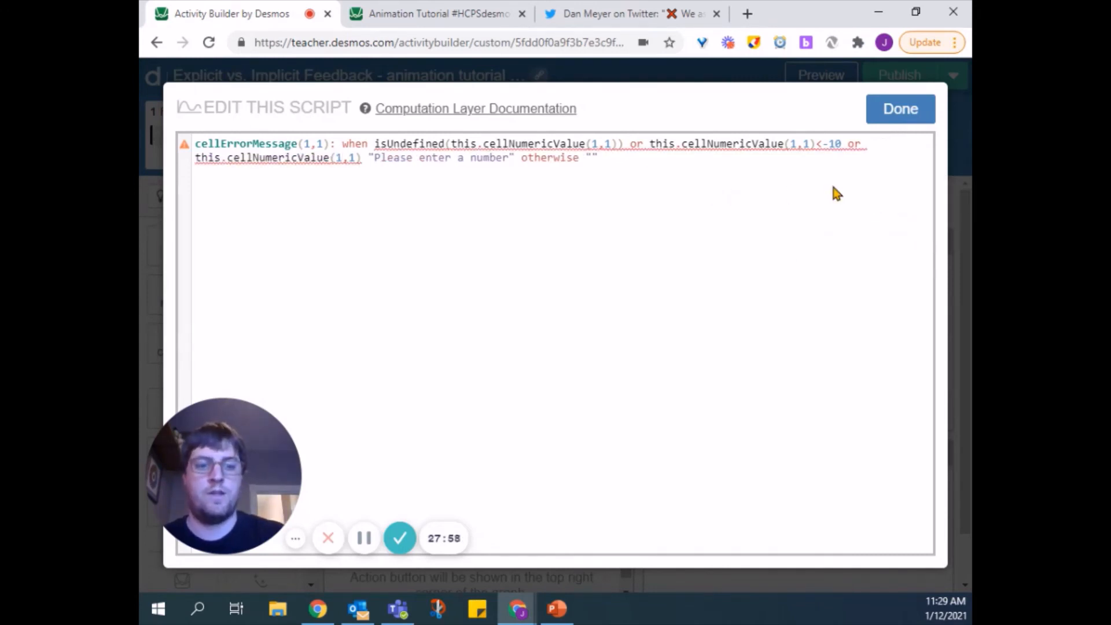
type(">10")
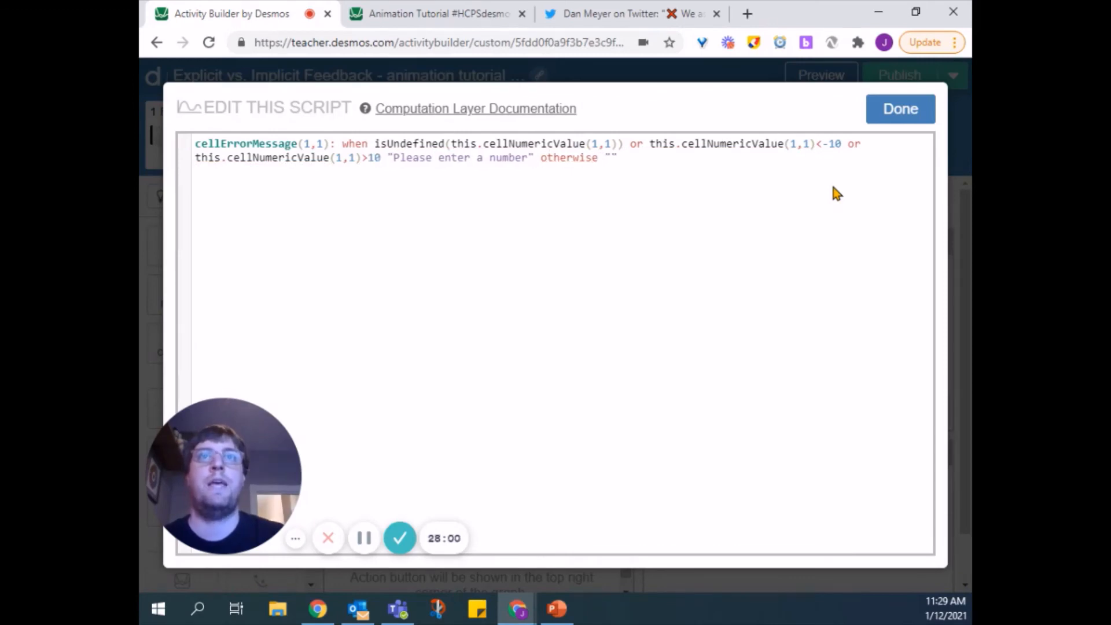
- Change the error message to "Please enter a number between -10 and 10" and accept the table script
type(" \"Please enter a number between ")
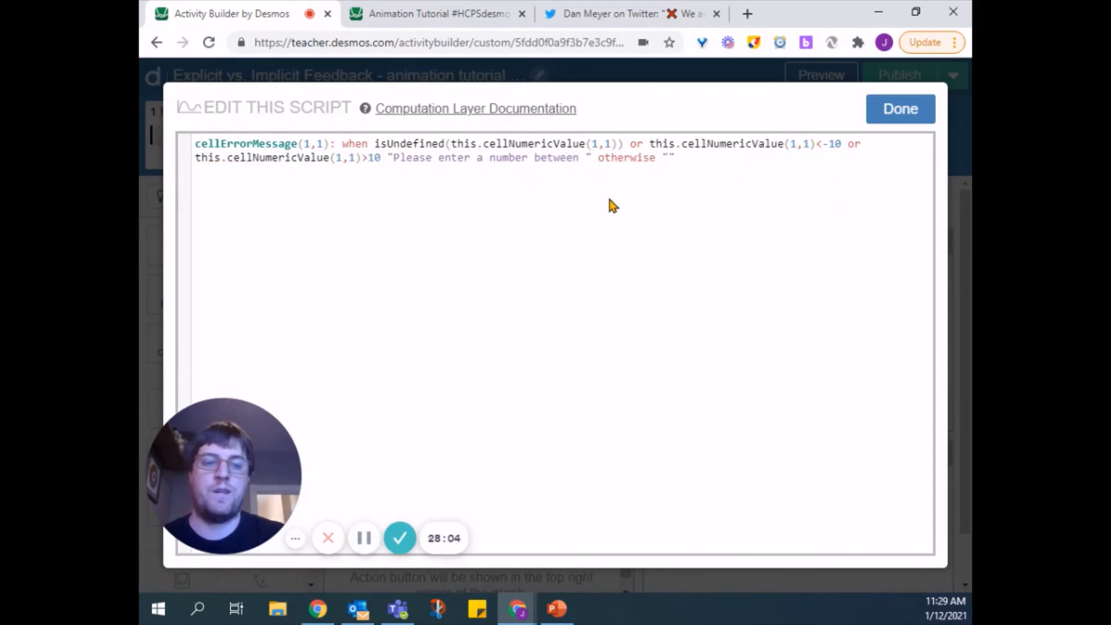
type("-10 nd 10")
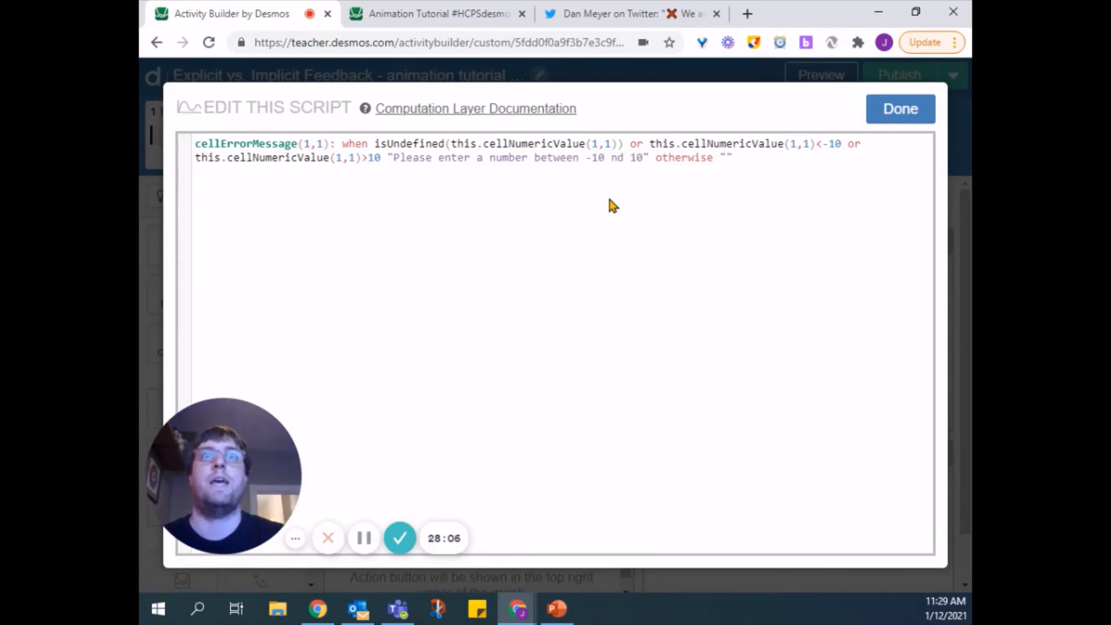
left_click(611, 157)
type("a")
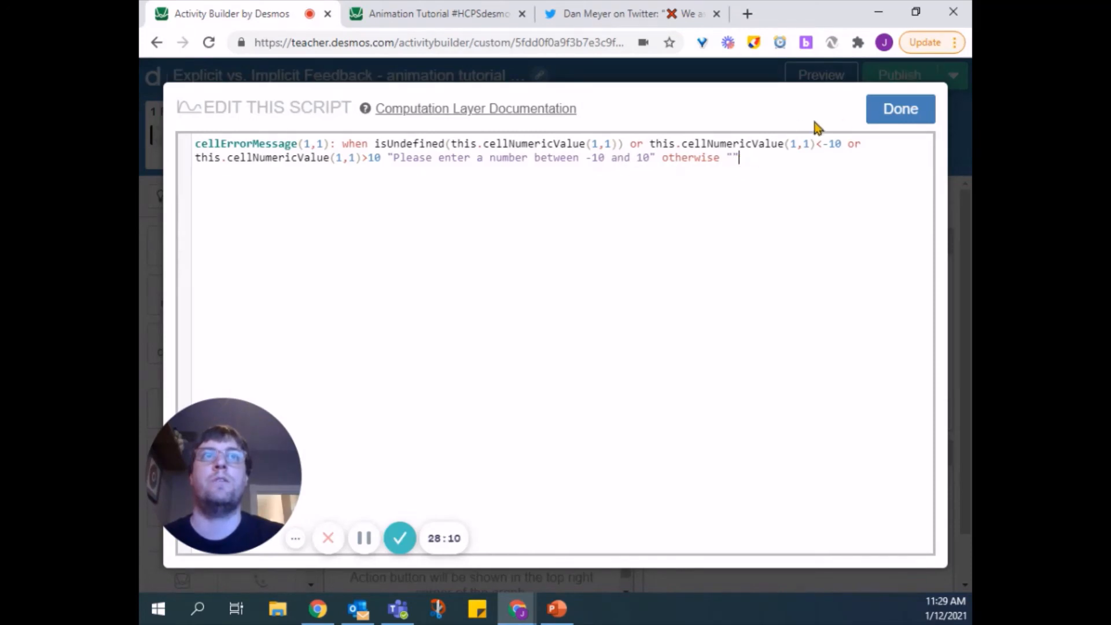
left_click(885, 114)
- Preview screen 5, enter -11 as the x coordinate and check the cell's error message
left_click(830, 78)
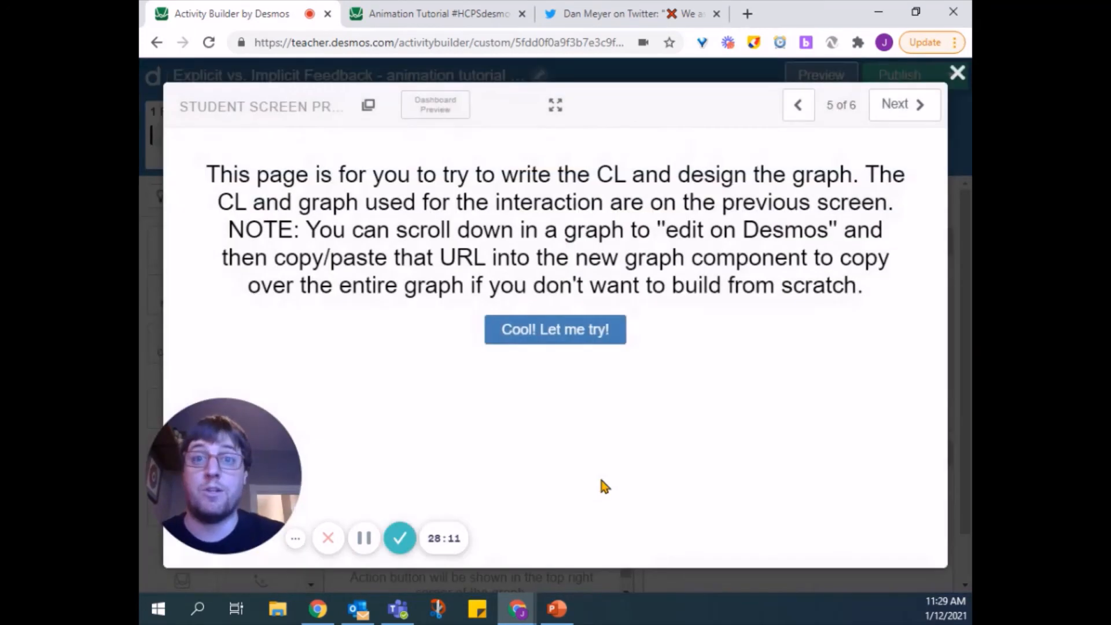
left_click(557, 336)
left_click(648, 268)
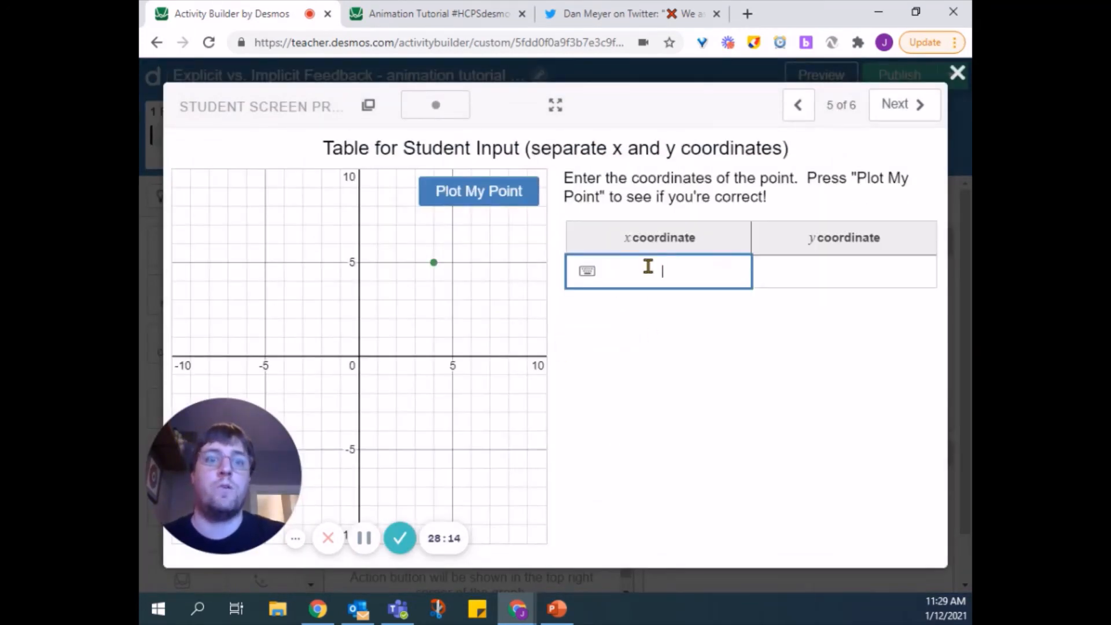
type("-11")
left_click(775, 272)
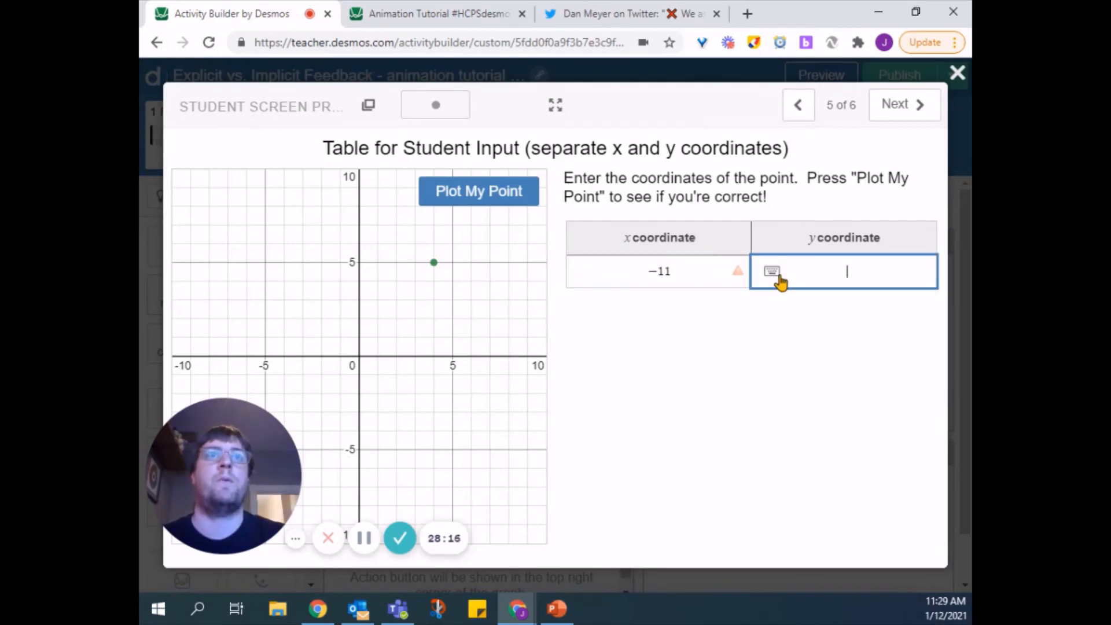
mouse_move(738, 274)
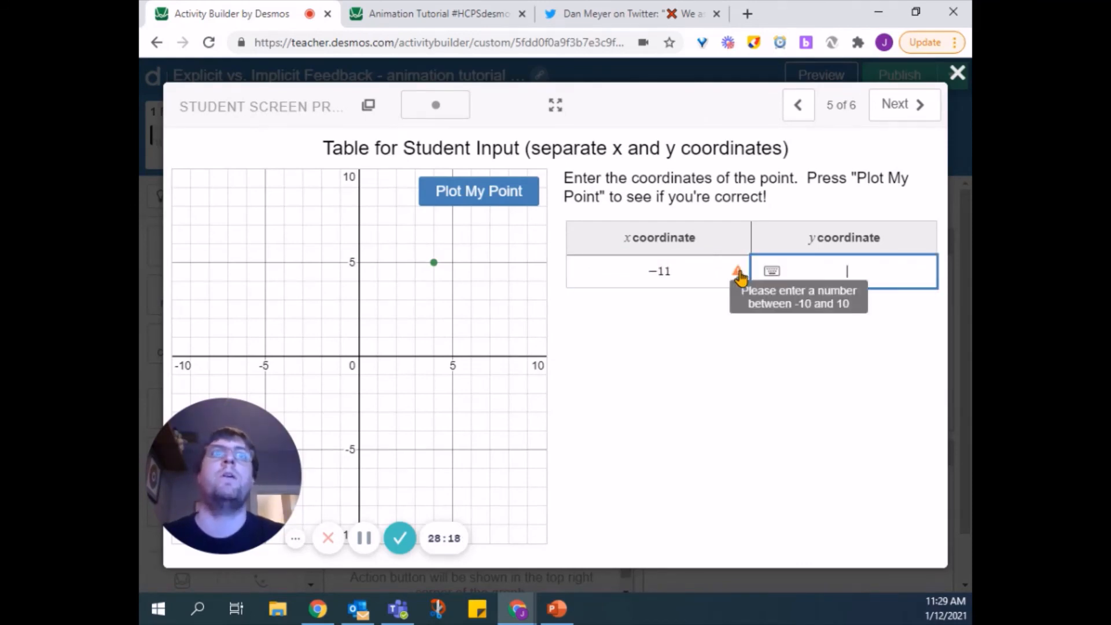
- Change the previewed x coordinate to -1.1 to test a value within the allowed range
right_click(673, 271)
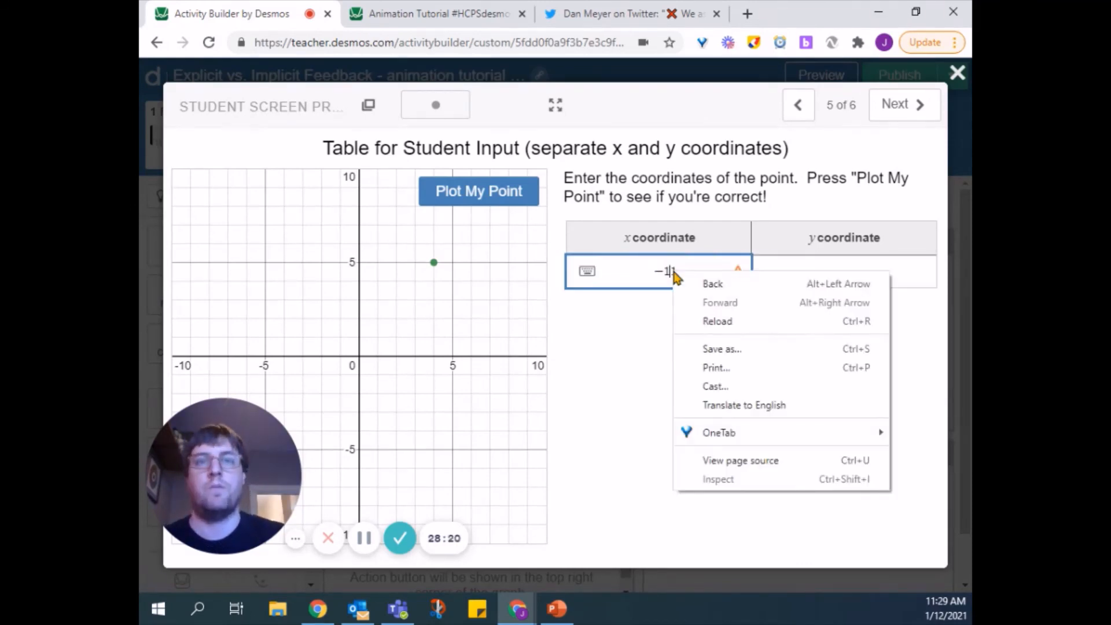
left_click(672, 271)
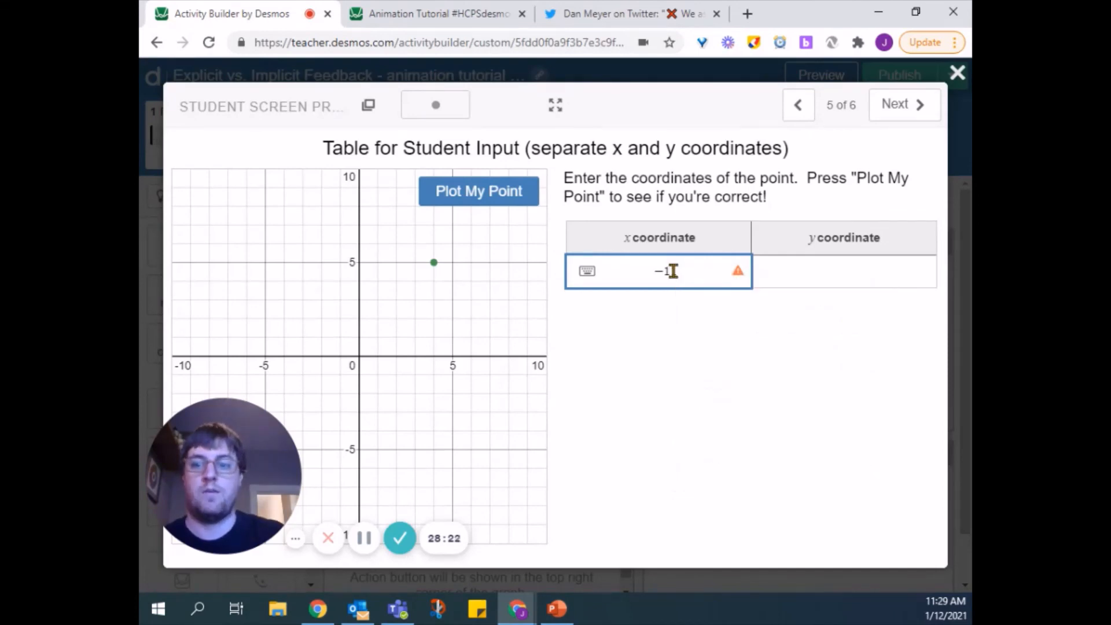
type(".1")
left_click(832, 276)
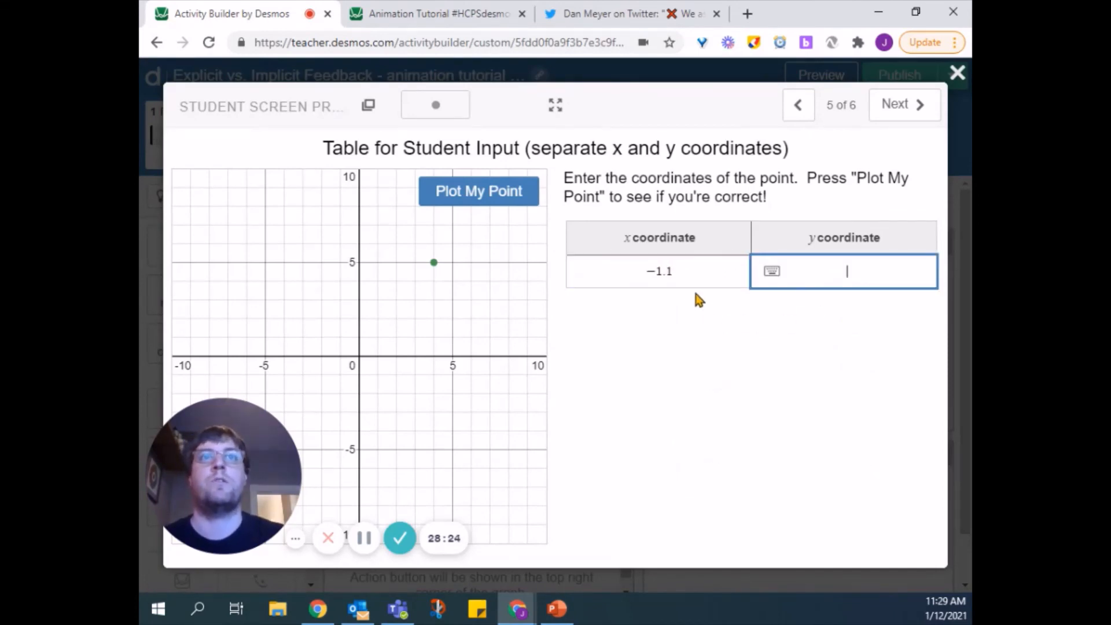
- Change the previewed x coordinate back to -11, recheck its warning and empty the cell
left_click(702, 272)
key("BackSpace")
key("BackSpace")
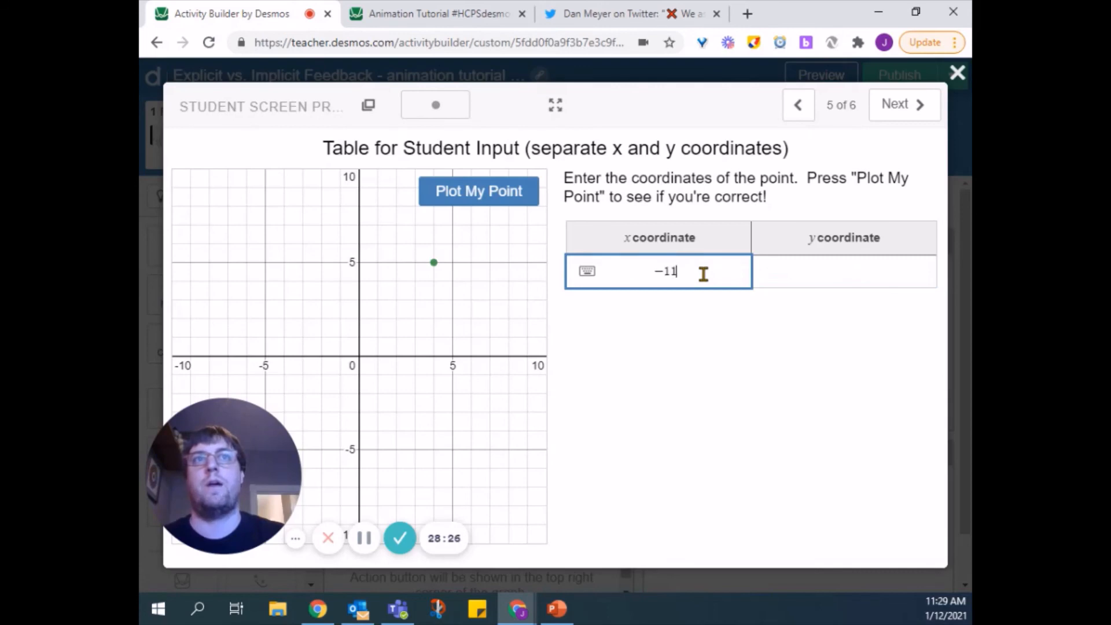
type("1")
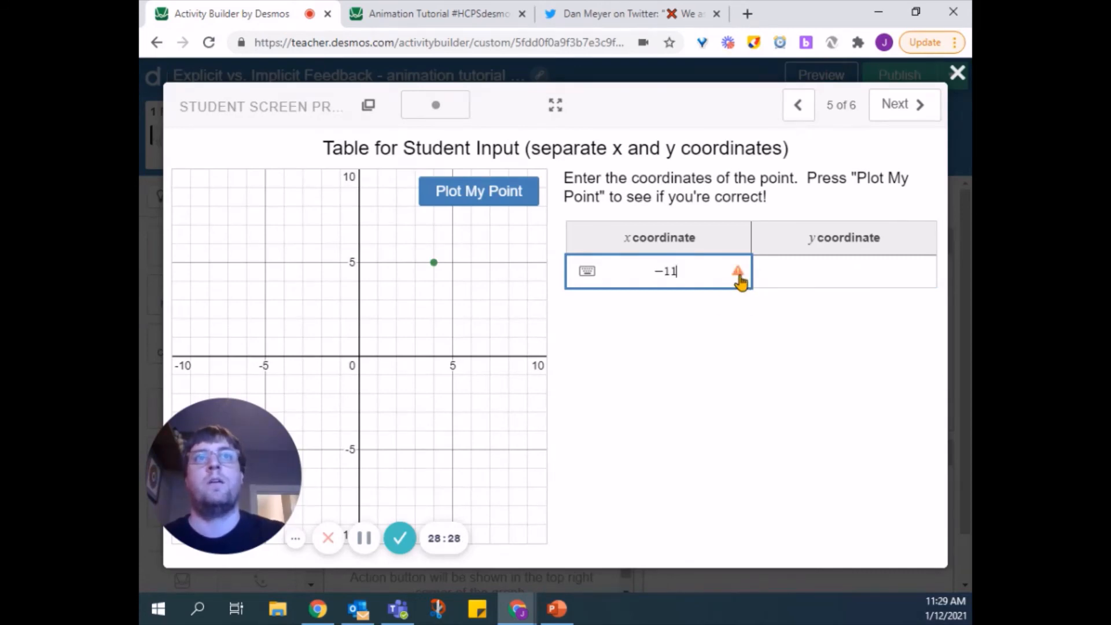
mouse_move(739, 279)
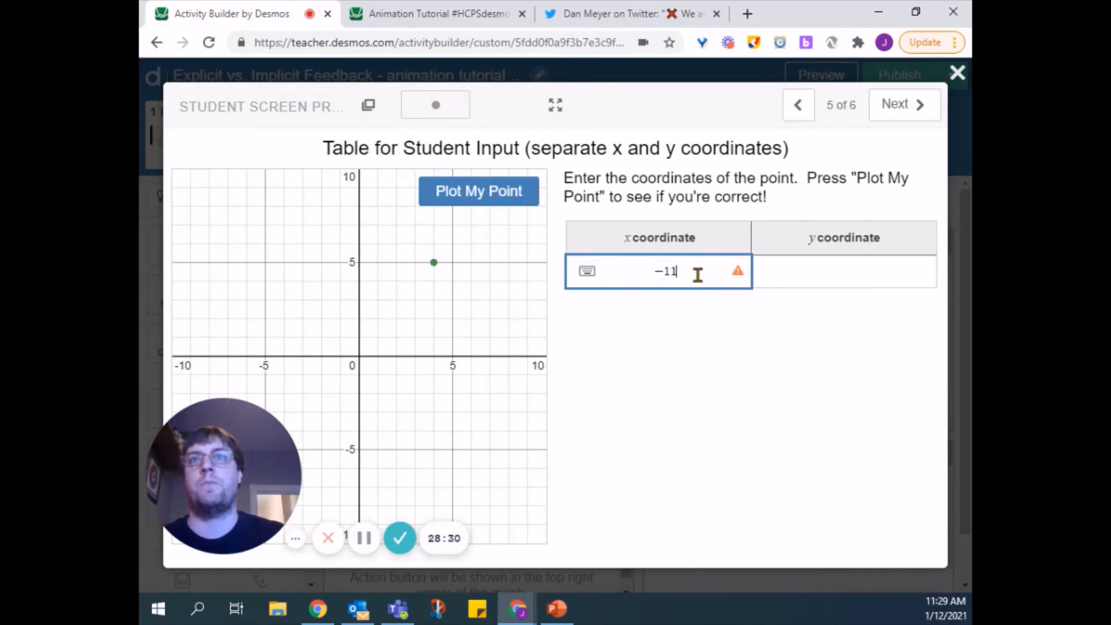
key("BackSpace")
key("BackSpace")
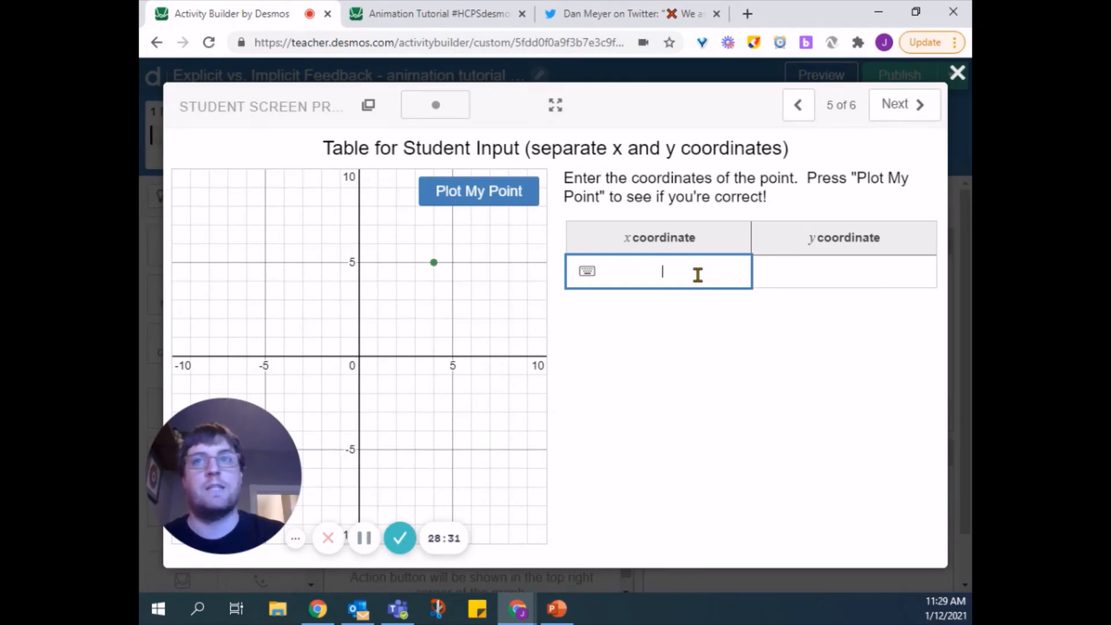
left_click(801, 331)
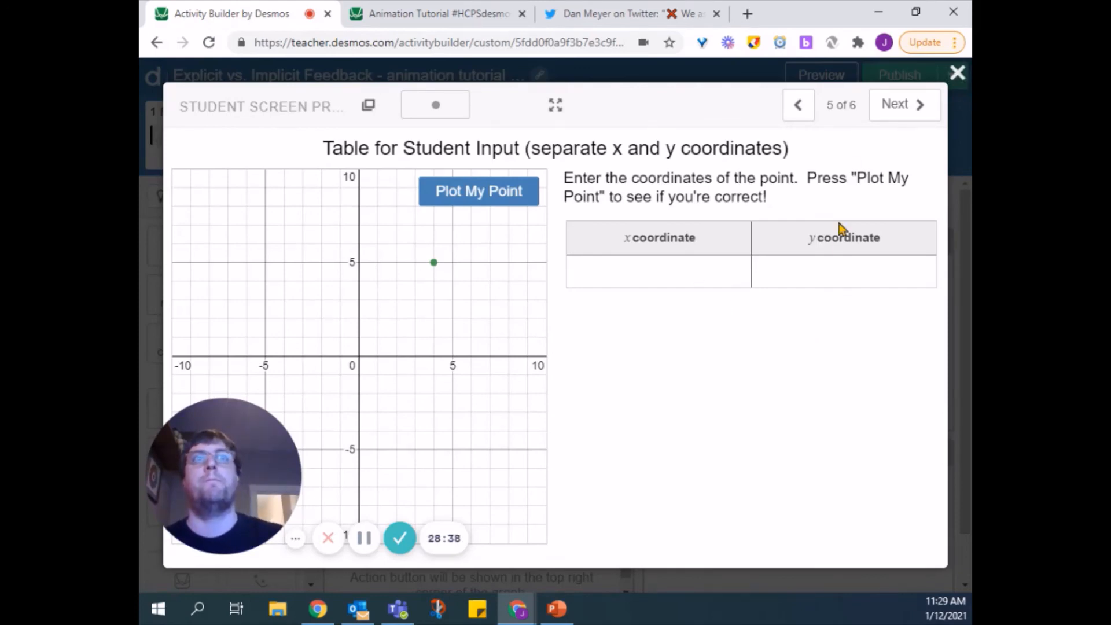
- Test the previewed y coordinate with -11 and close the preview
left_click(822, 263)
type("-11")
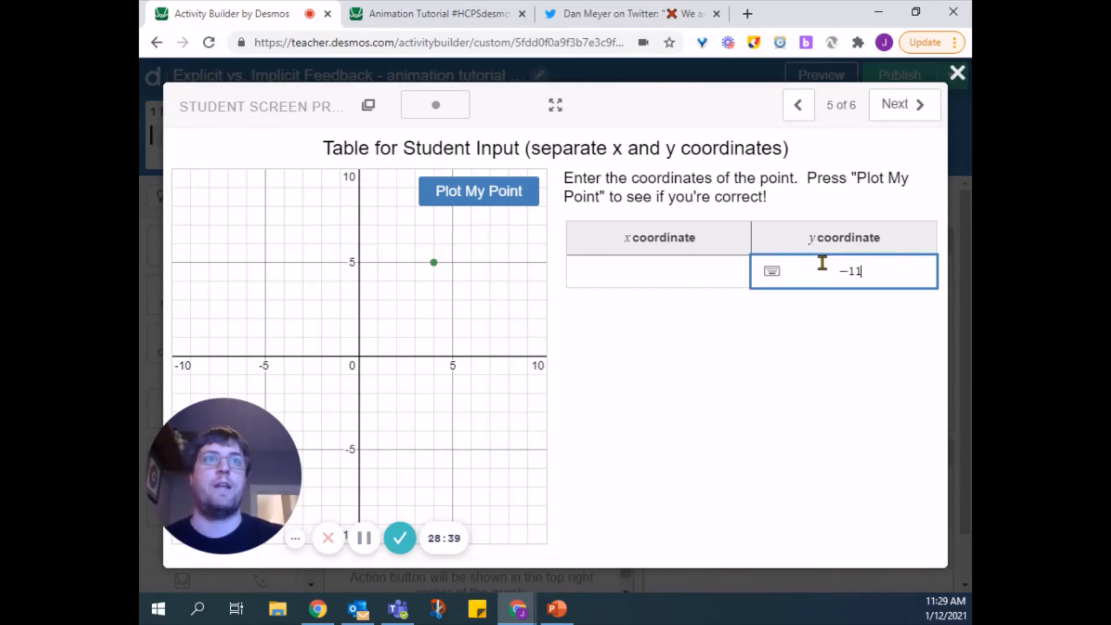
left_click(793, 318)
left_click(957, 73)
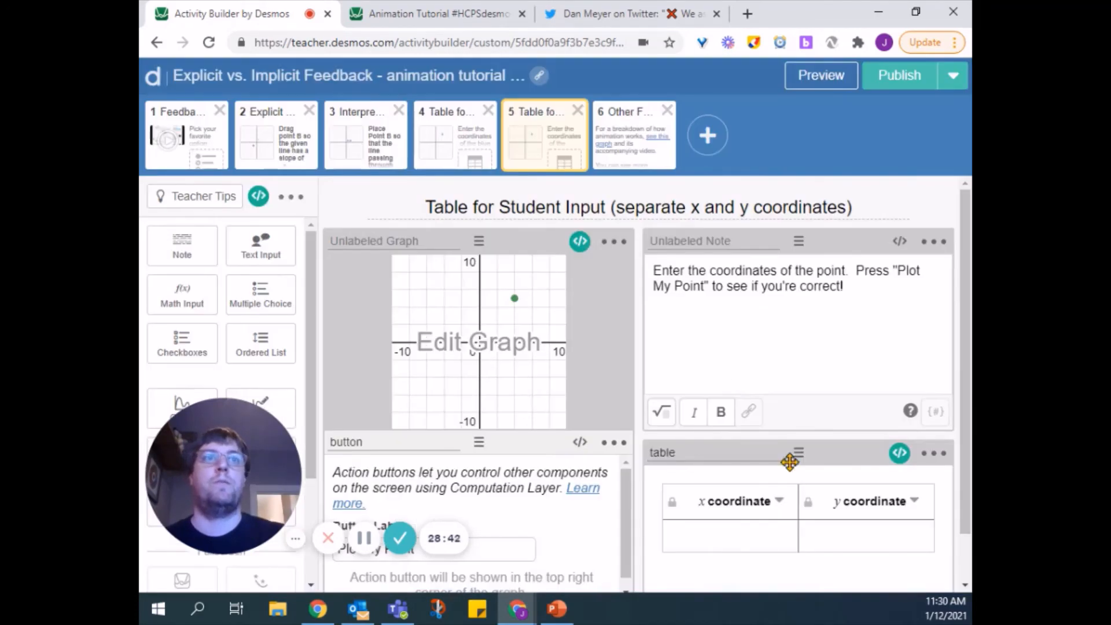
- Reopen the table script and duplicate the whole cellErrorMessage(1,1) statement below the original, separated by a blank line
left_click(900, 454)
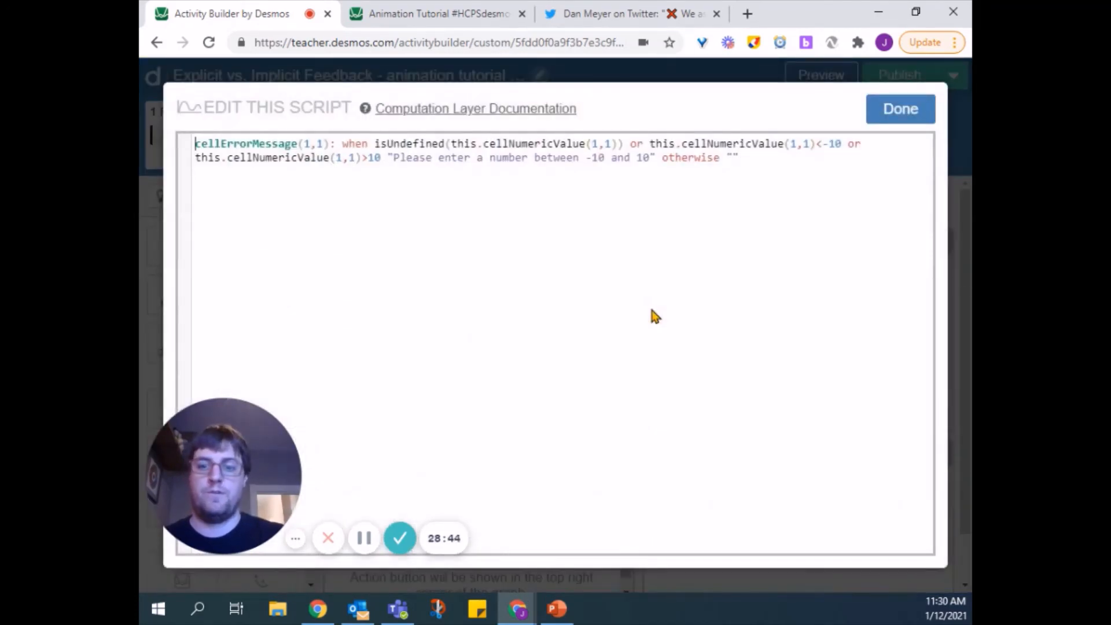
key("ctrl+a")
key("ctrl+c")
key("Right")
key("Return")
key("Return")
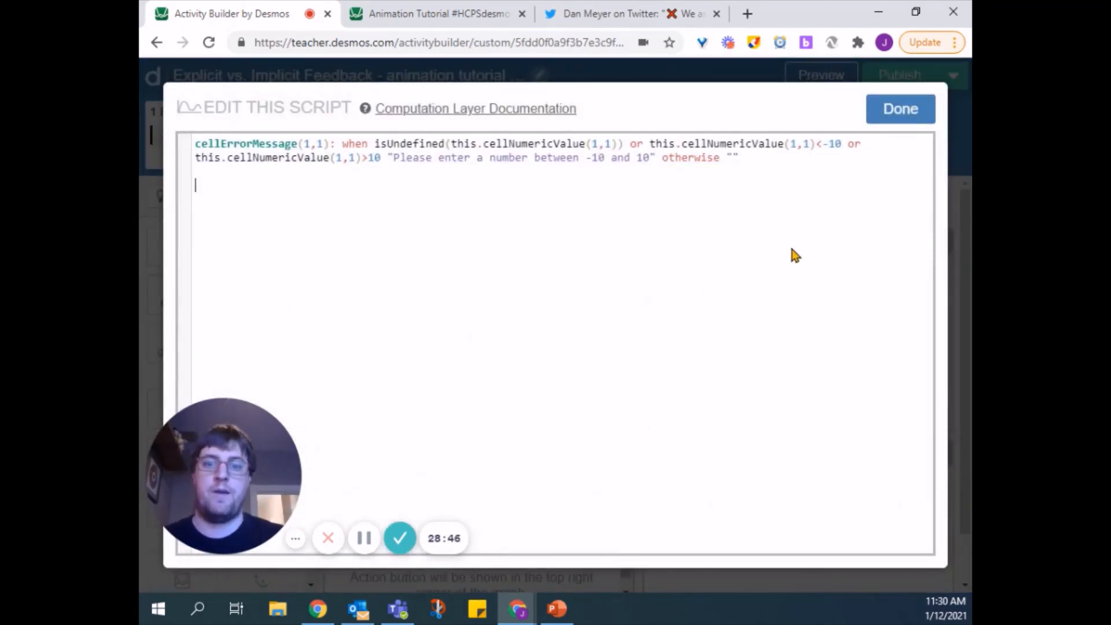
key("ctrl+v")
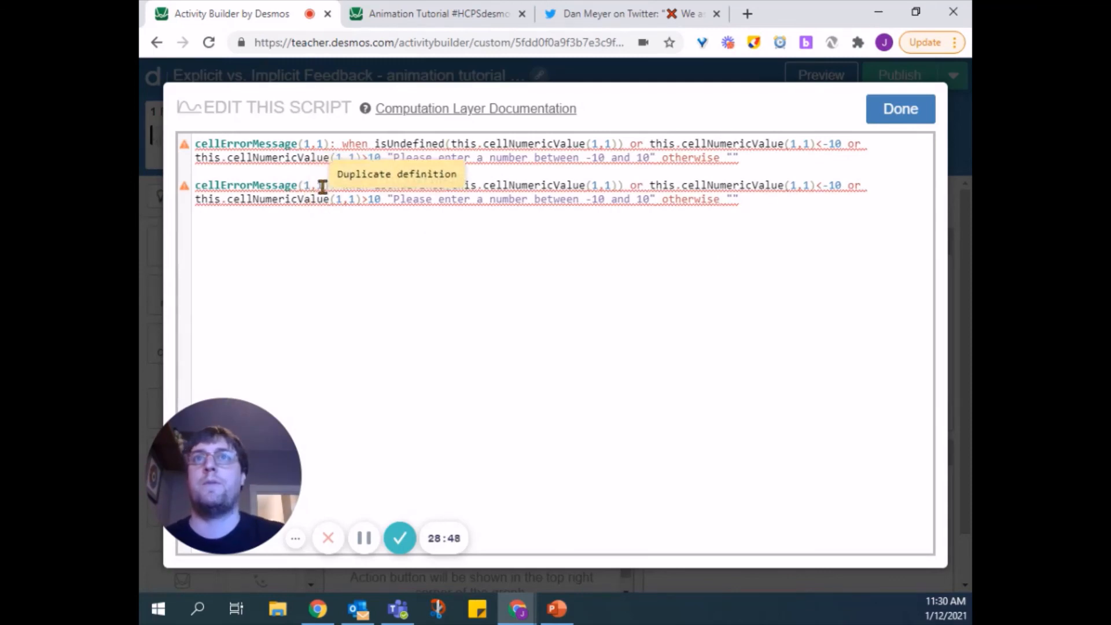
- Adapt the duplicated statement to the y coordinate by changing its cellErrorMessage and all three cellNumericValue references to (1,2)
left_click(326, 190)
key("BackSpace")
type("2")
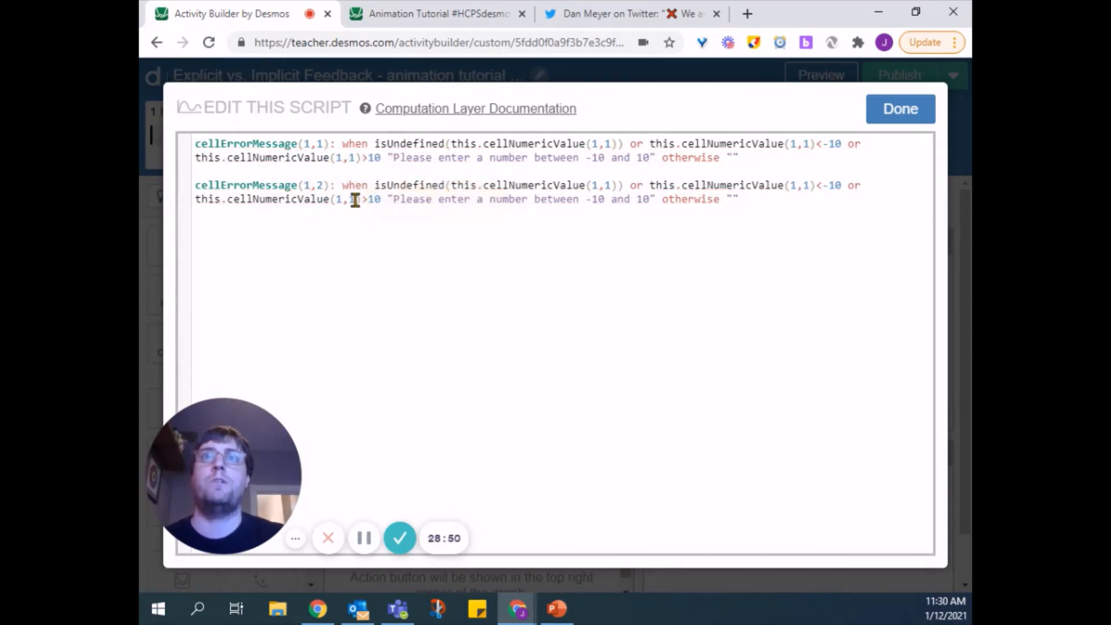
left_click(356, 199)
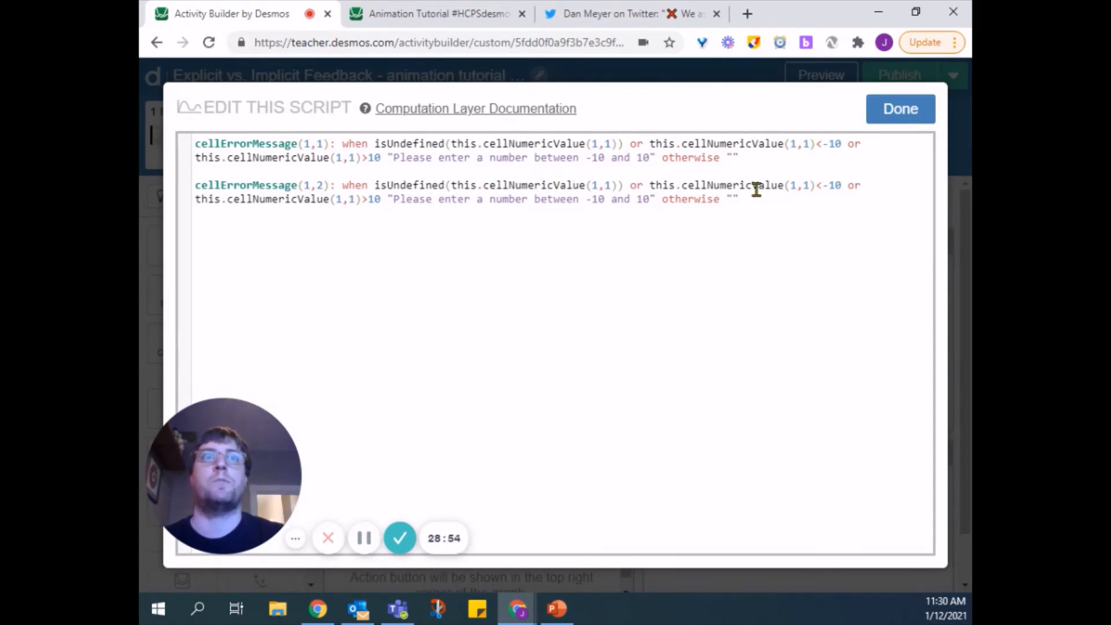
key("BackSpace")
type("2")
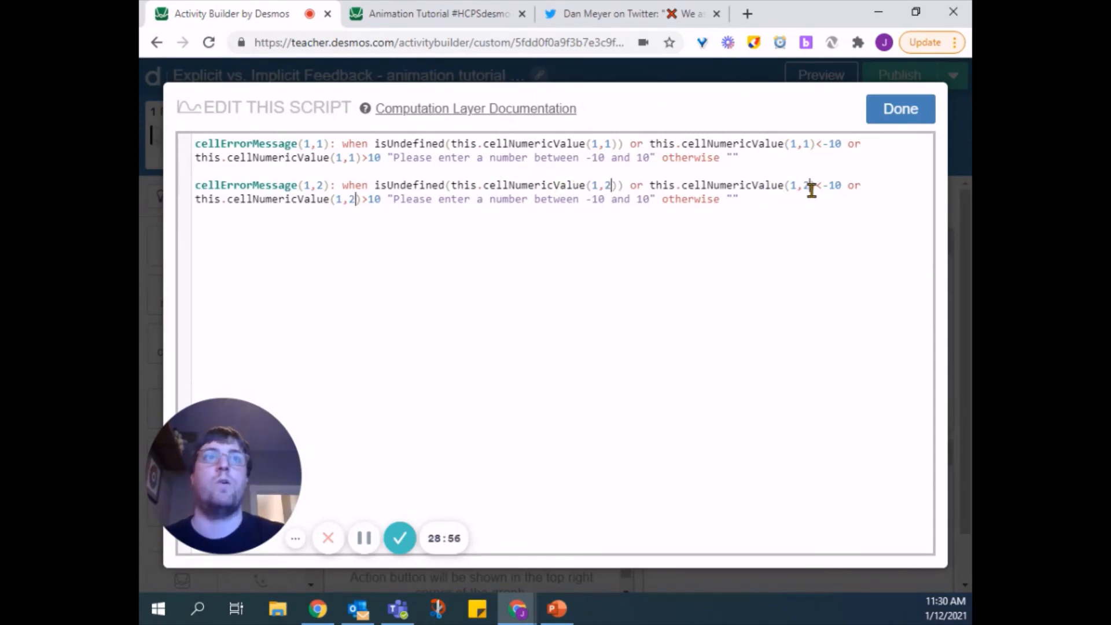
left_click(619, 288)
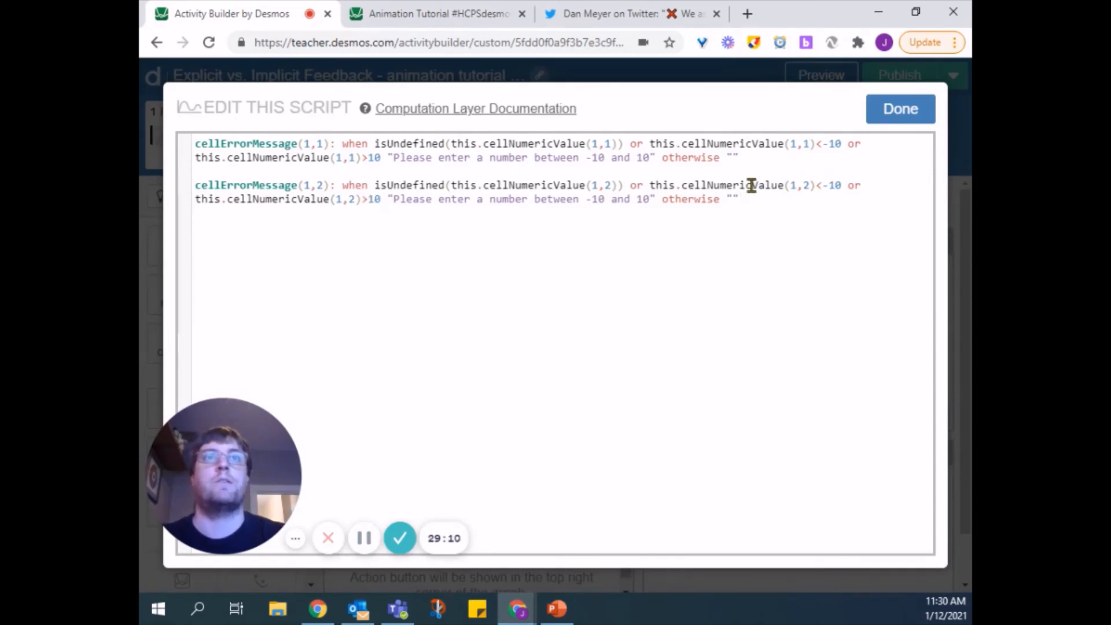
left_click(707, 214)
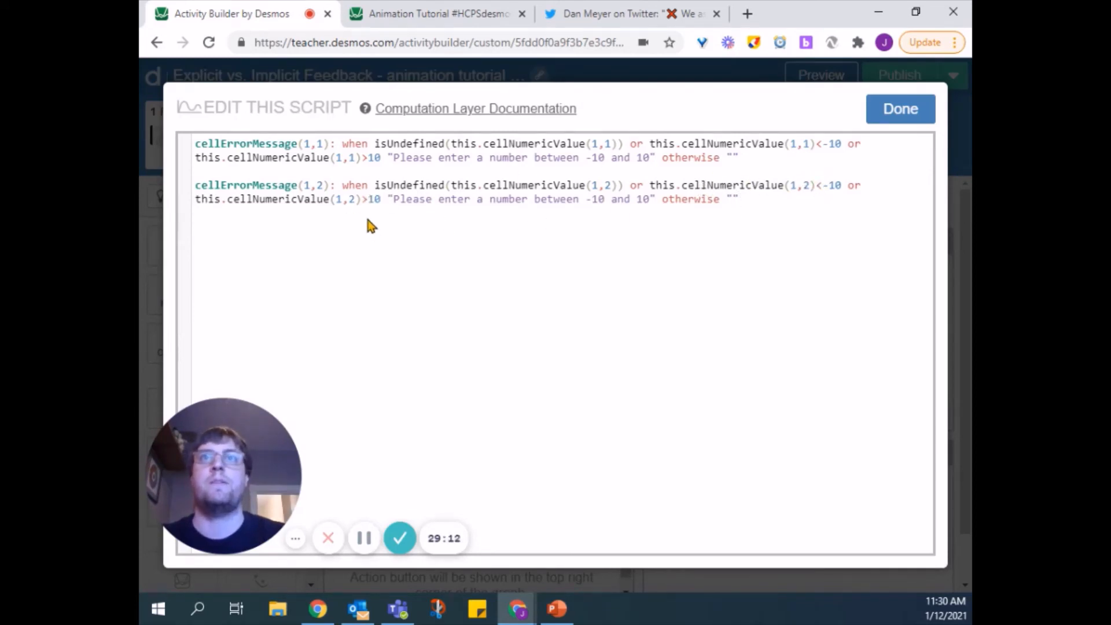
- Close the table script, give the button component a resetLabel of "Reset" in its script, and save it
left_click(900, 109)
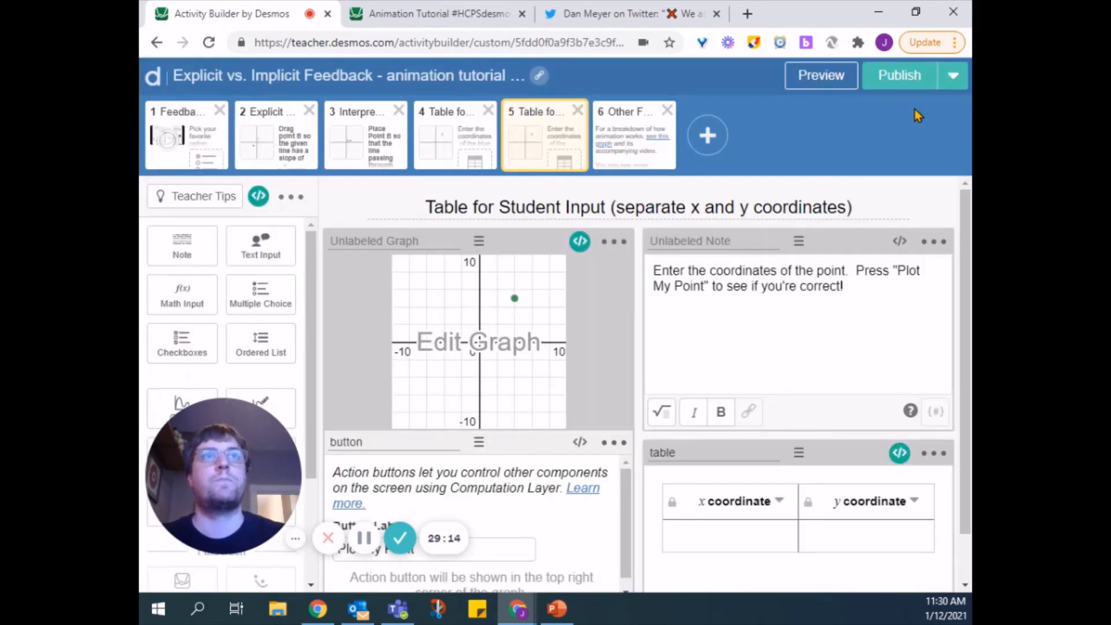
left_click(578, 443)
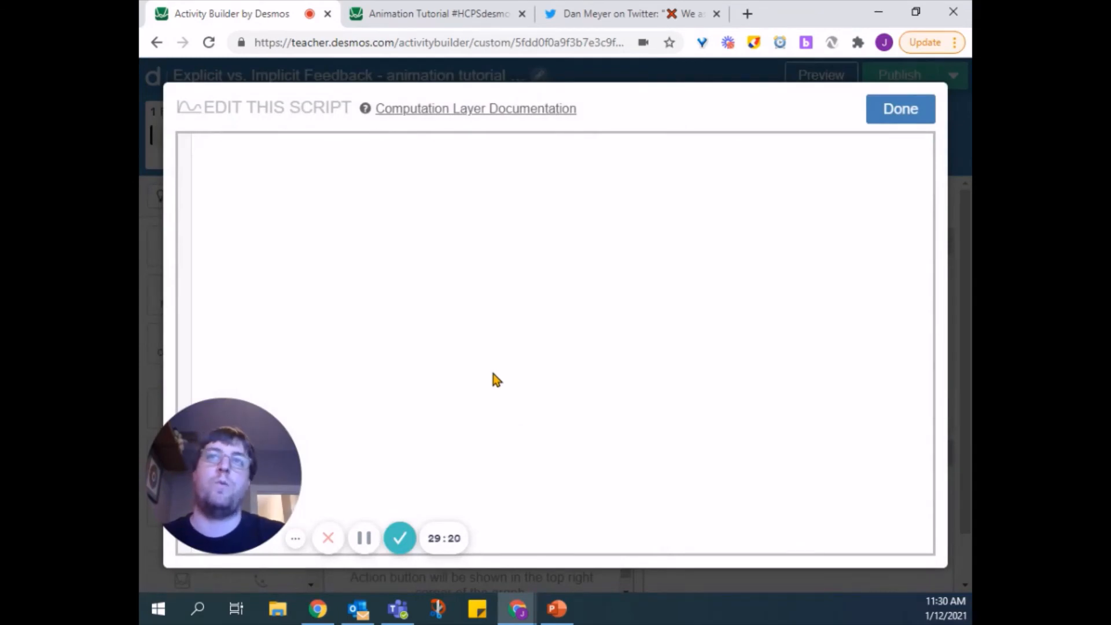
type("re")
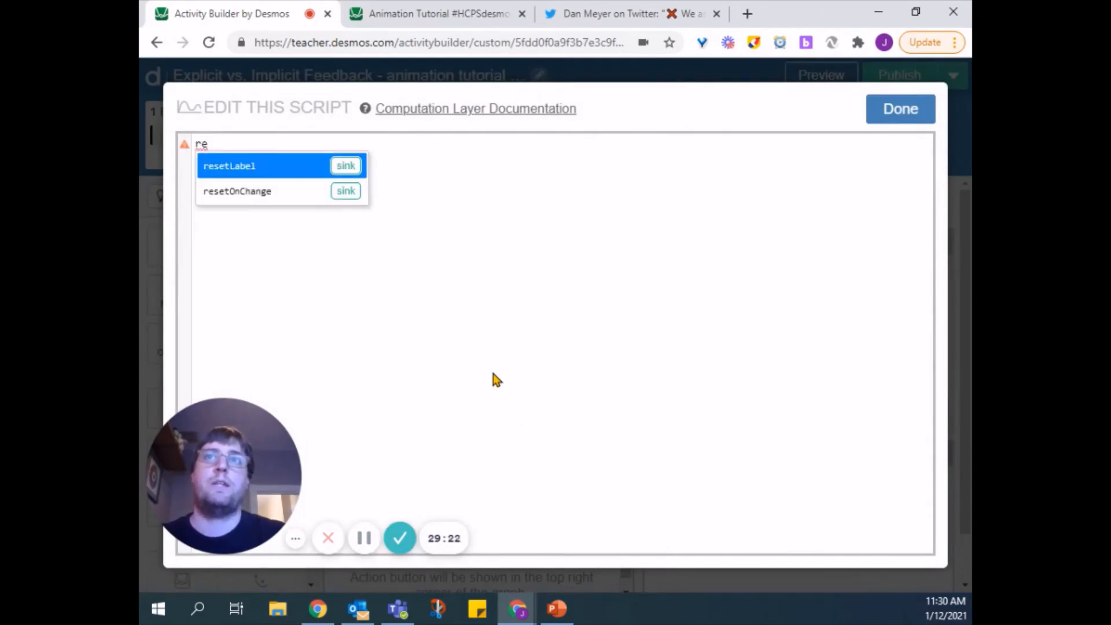
key("Tab")
type("\"Rese")
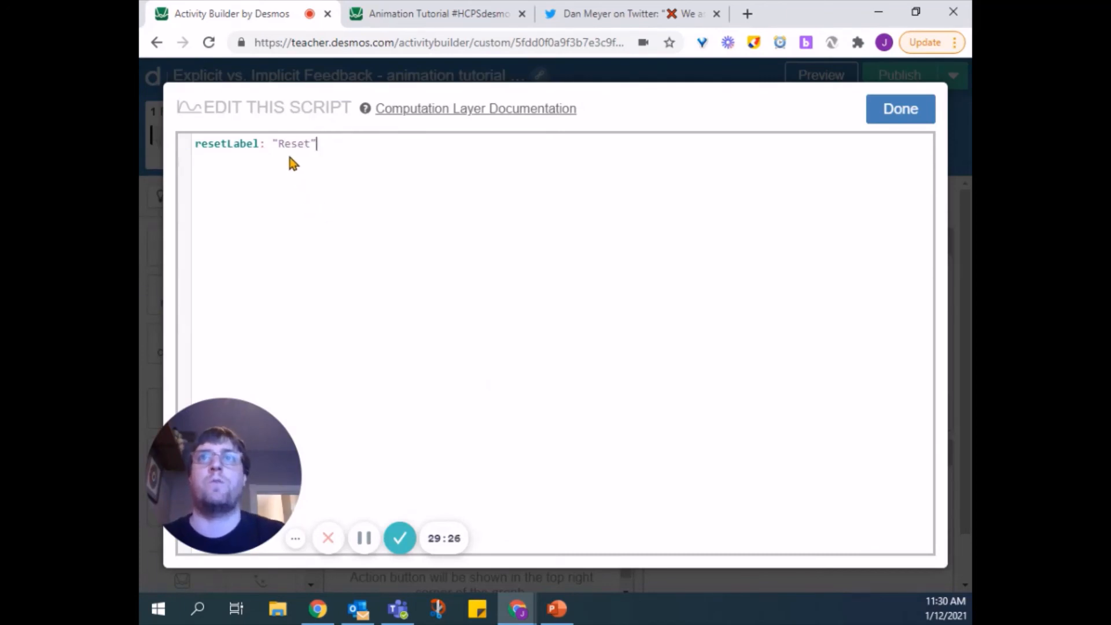
left_click(905, 110)
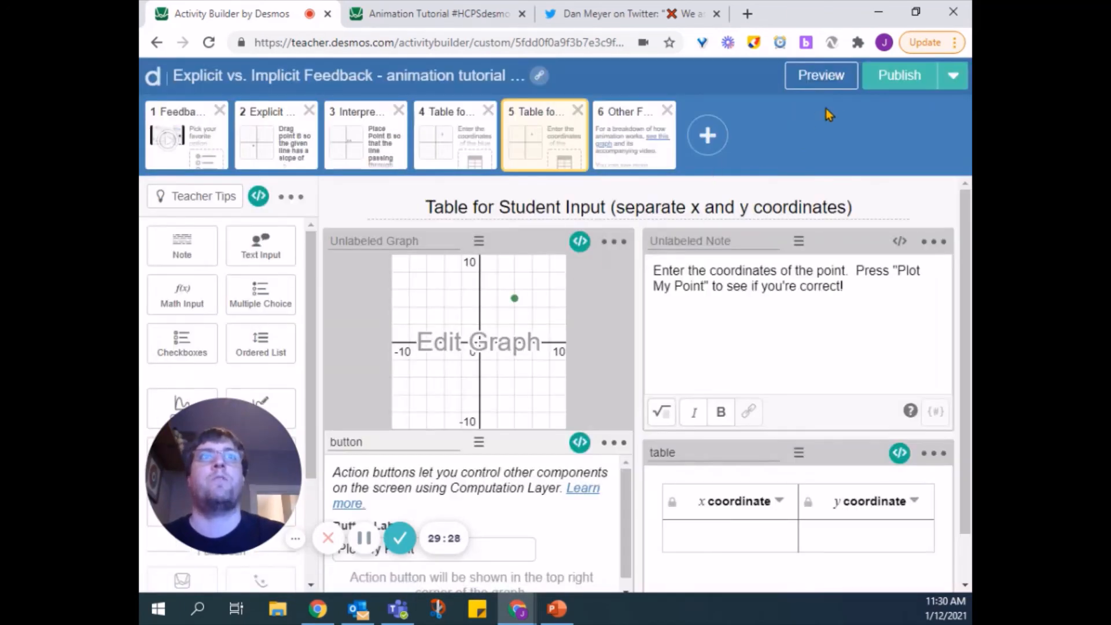
- Preview screen 5, dismiss its introductory note, and test the table with x coordinate -11 and y coordinate 7
left_click(834, 75)
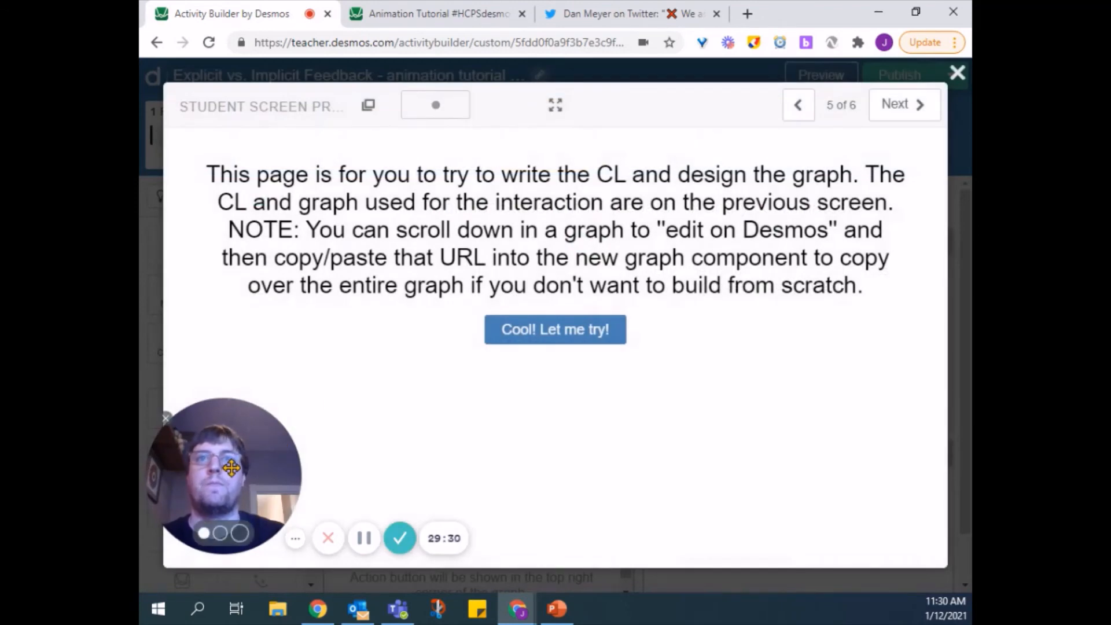
left_click(528, 329)
left_click_drag(234, 457, 772, 424)
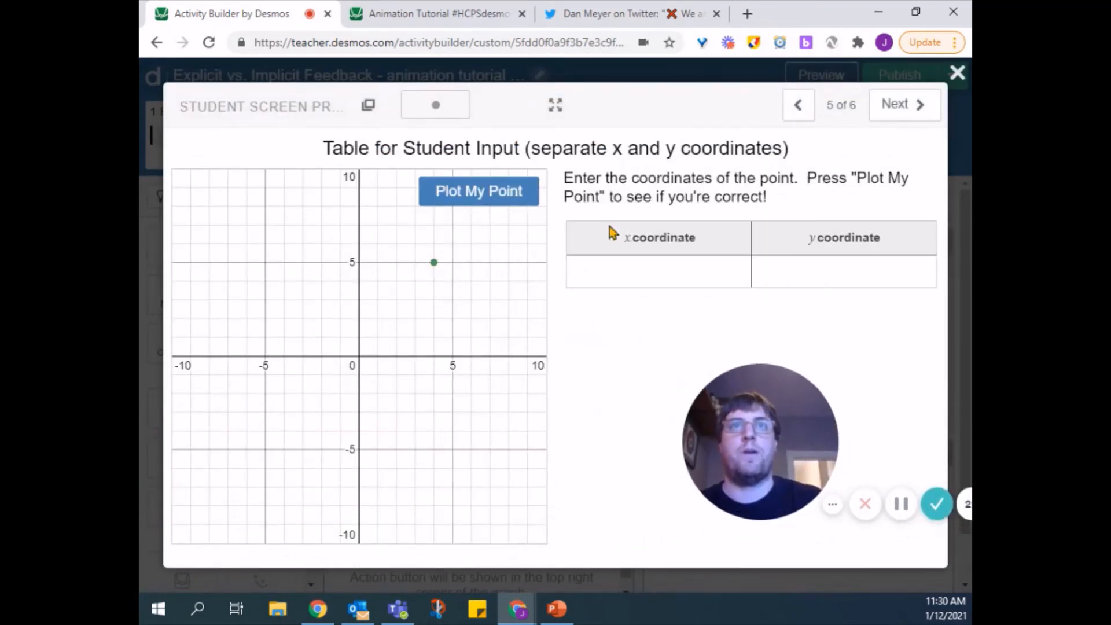
left_click(644, 268)
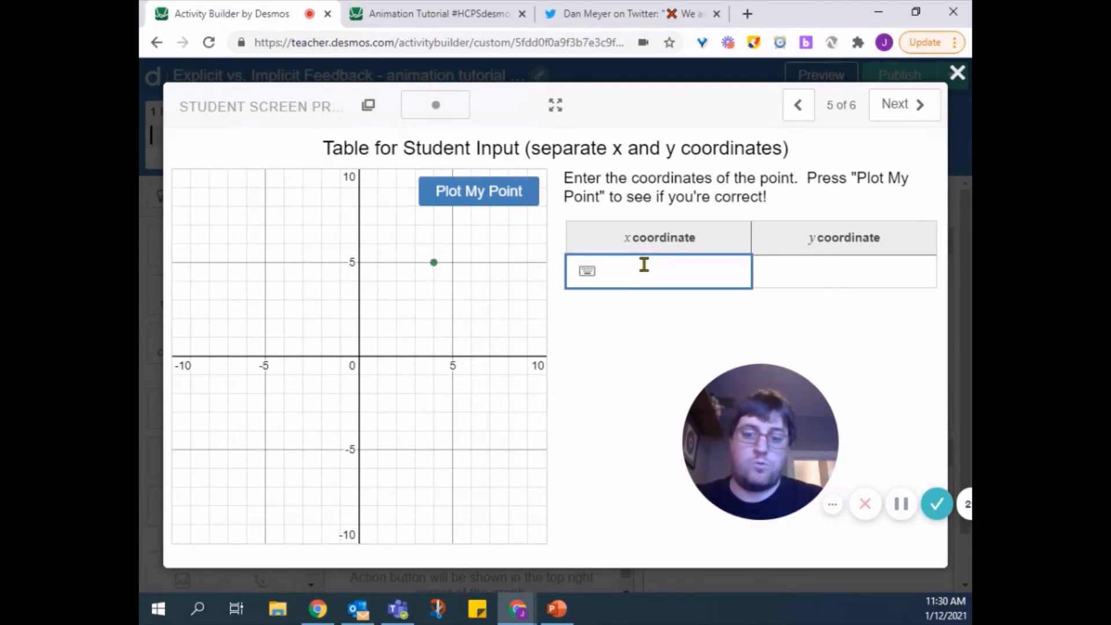
type("-11")
left_click(812, 263)
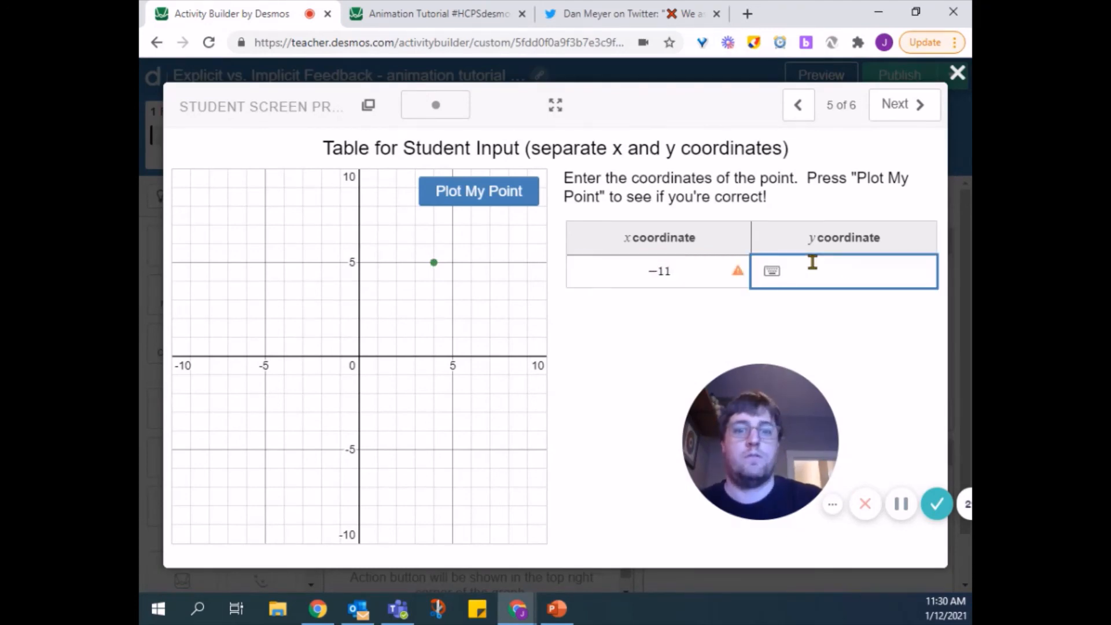
type("7")
- Change the previewed x coordinate to -4, plot the point, reset it and plot it again to check the animation
left_click(696, 270)
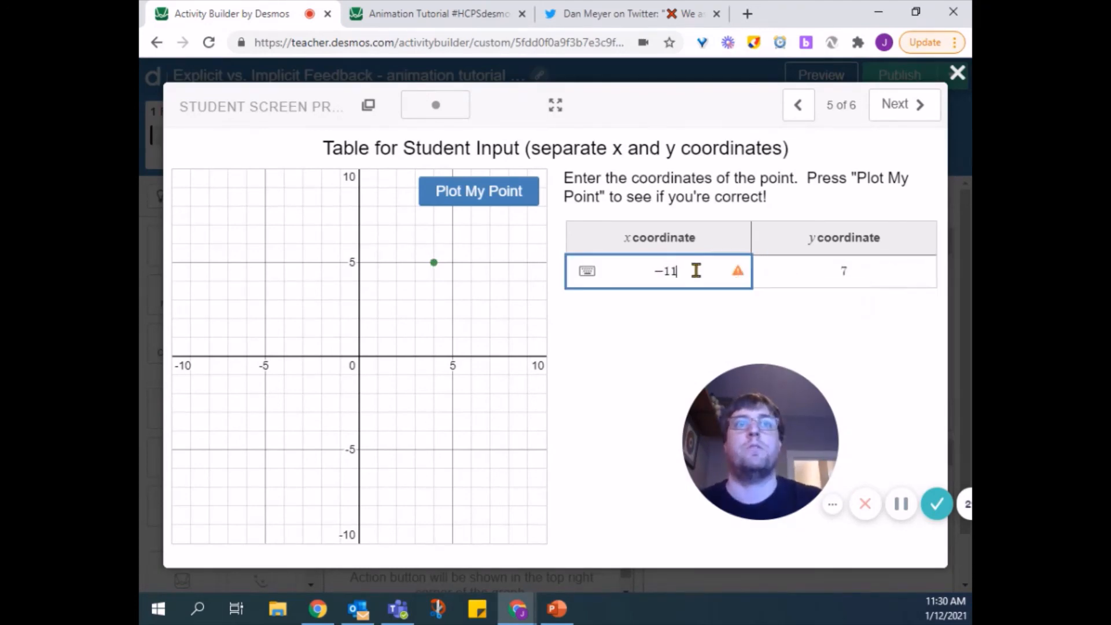
key("BackSpace")
key("BackSpace")
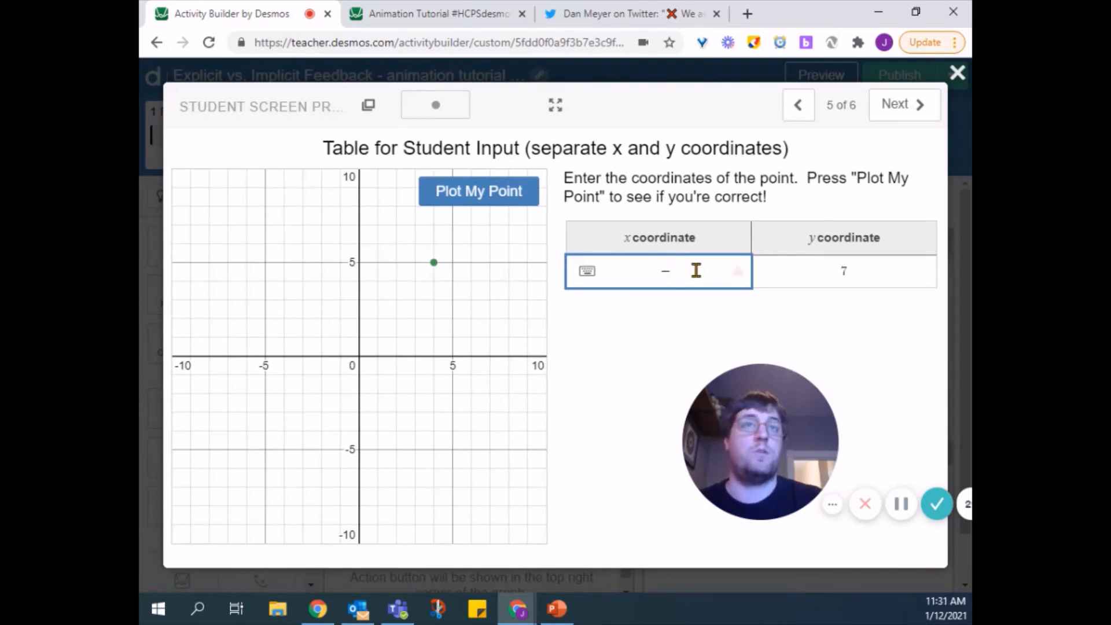
type("4")
left_click(478, 181)
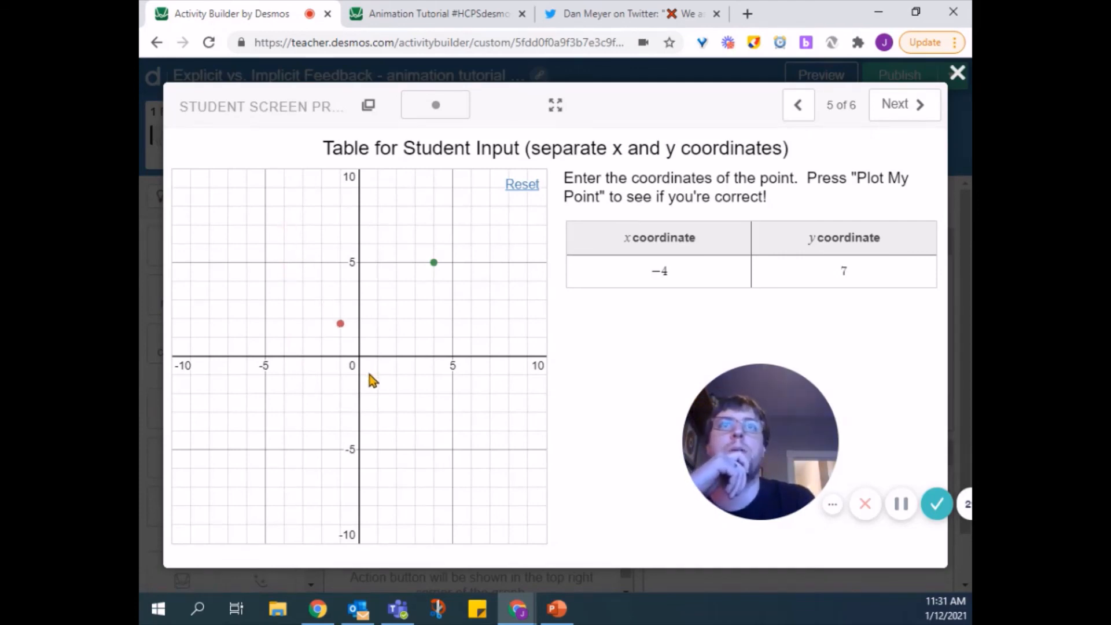
left_click(526, 191)
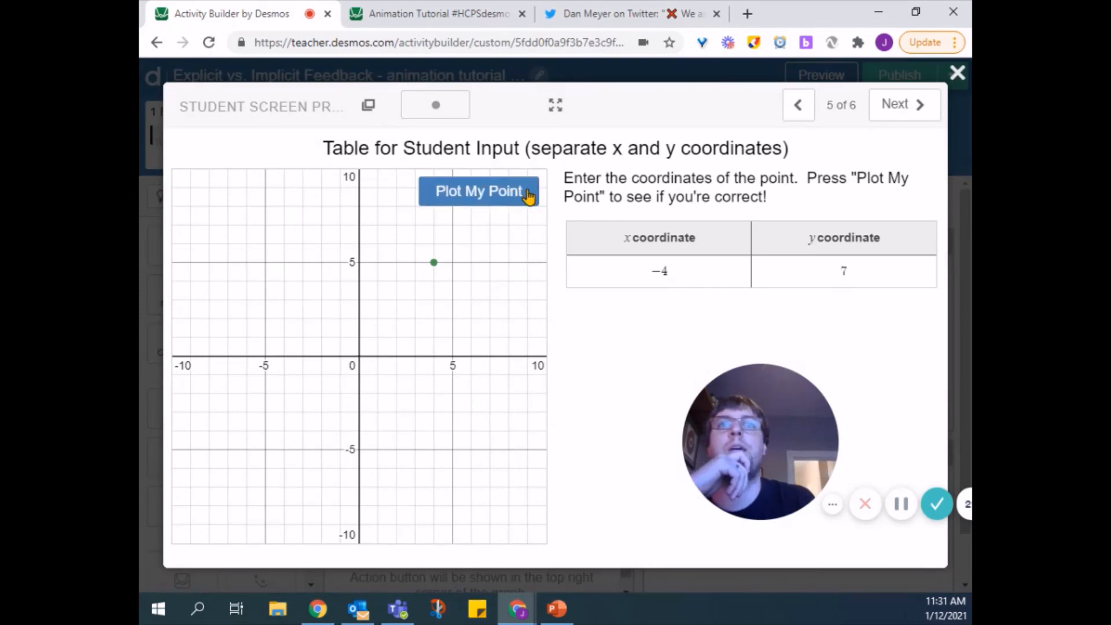
left_click(497, 197)
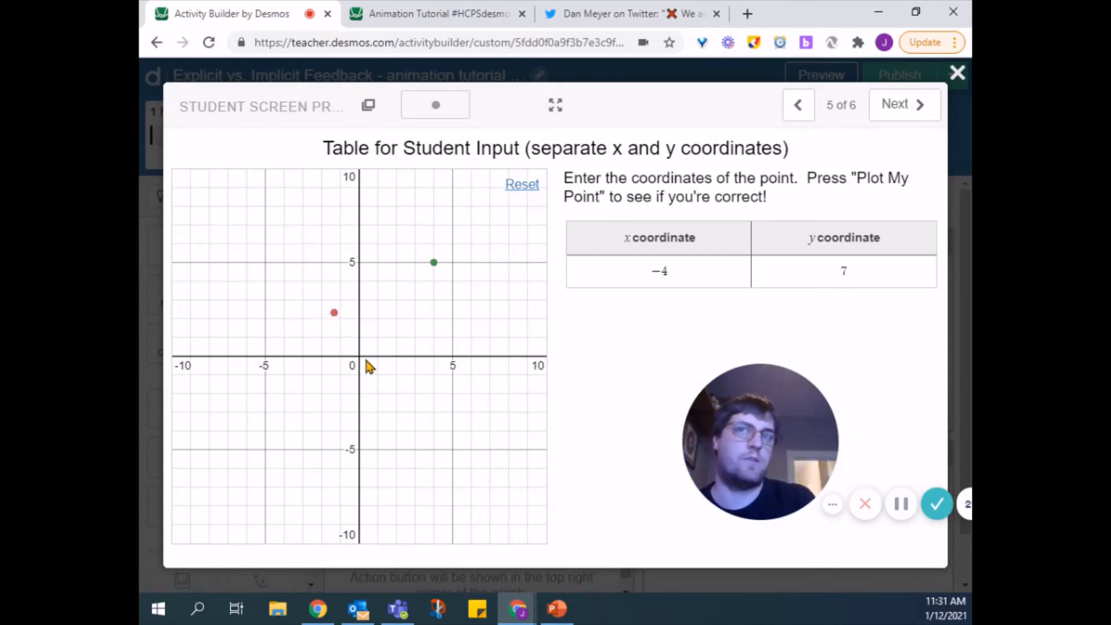
- Enter 4 and 5 as the previewed x and y coordinates, plot that point and reset the graph
left_click(710, 275)
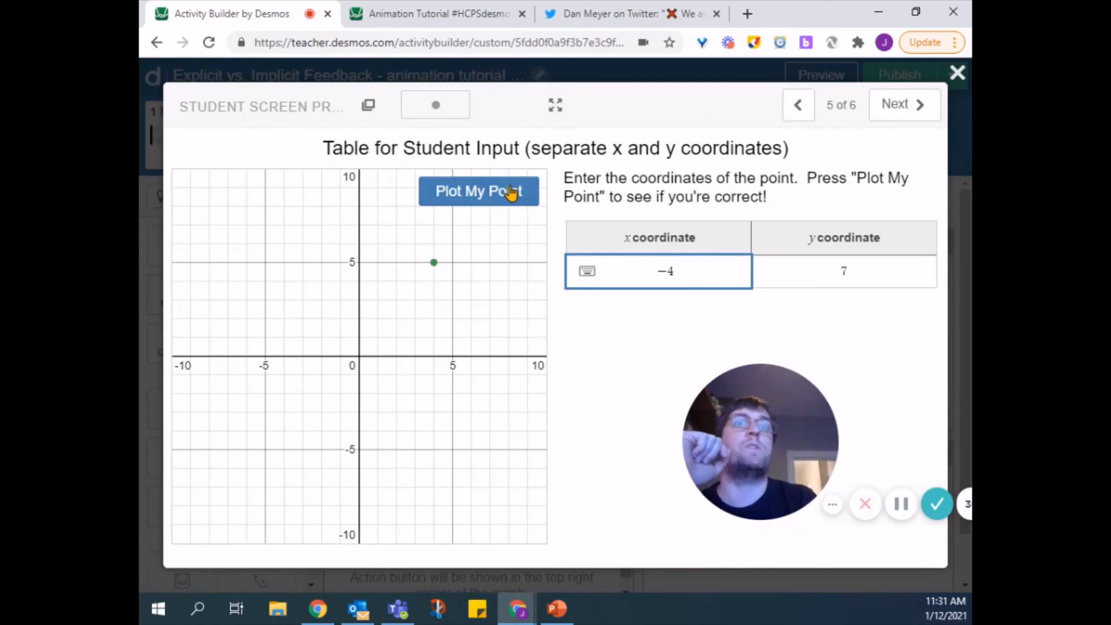
key("BackSpace")
key("BackSpace")
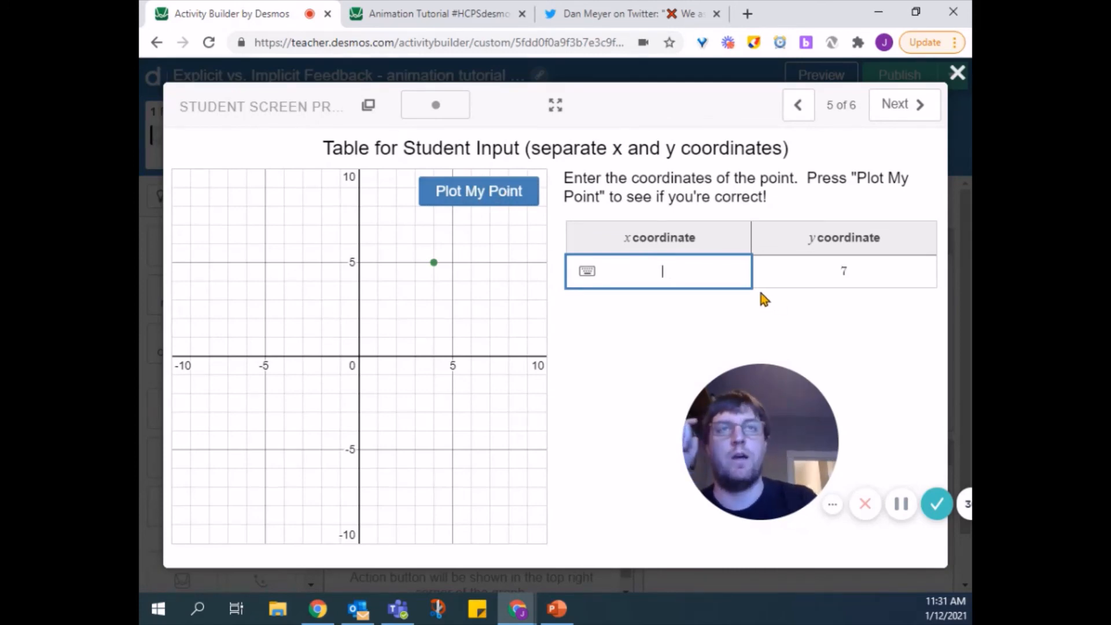
type("4")
key("Tab")
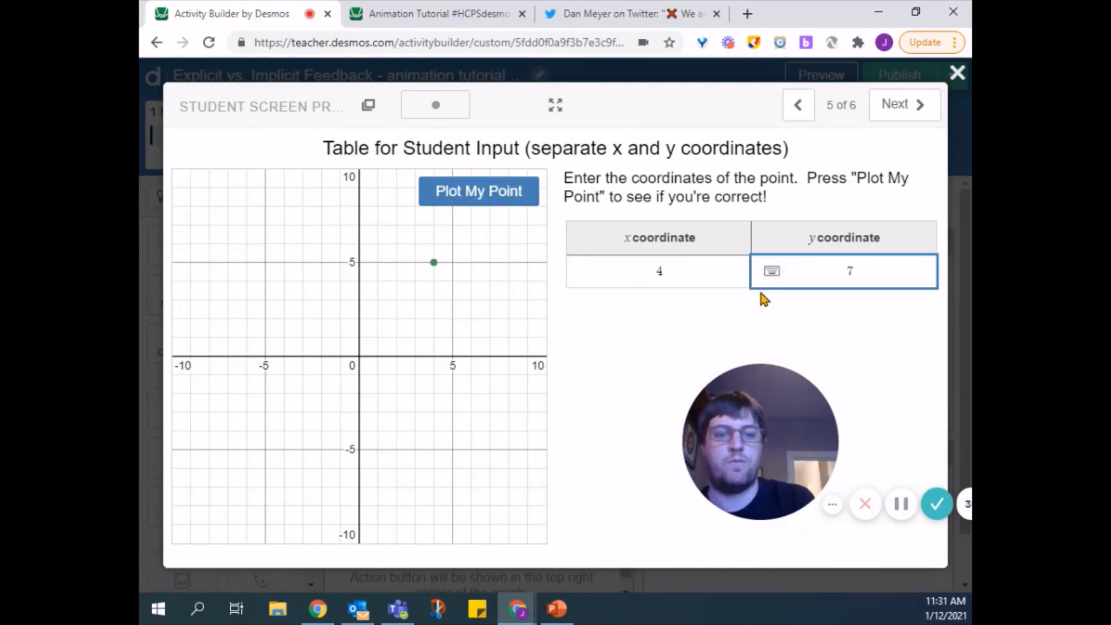
key("Return")
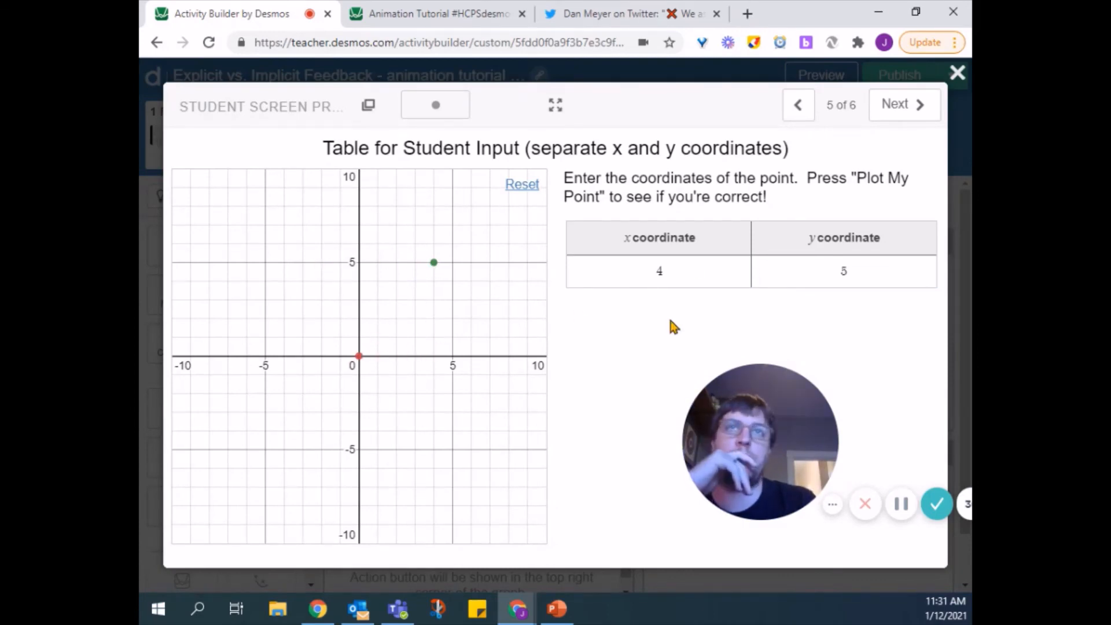
left_click(523, 185)
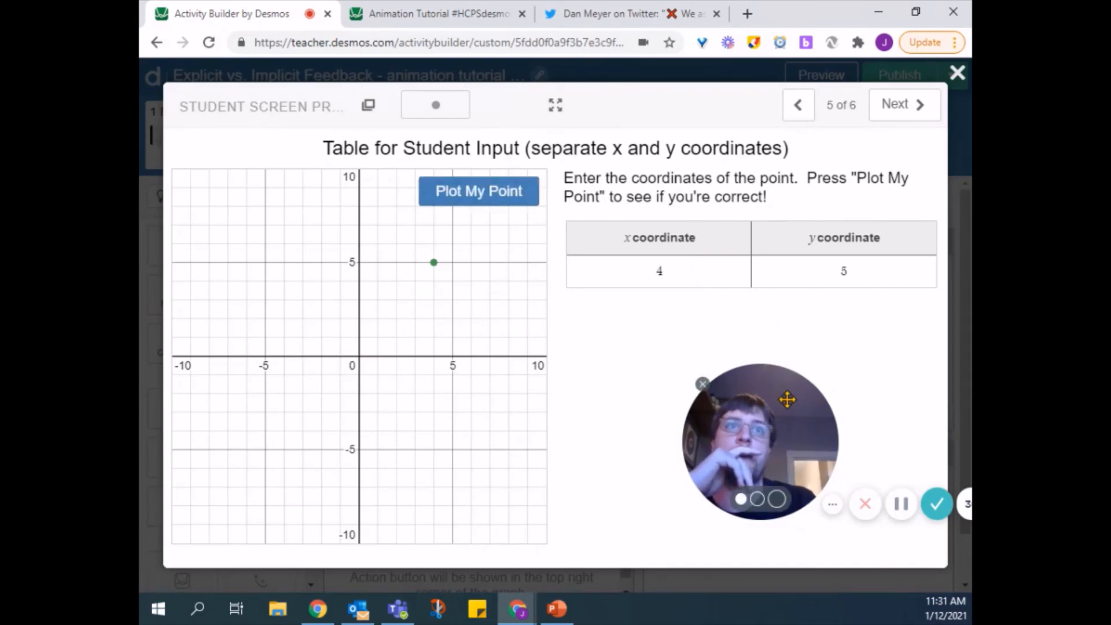
left_click_drag(787, 399, 700, 422)
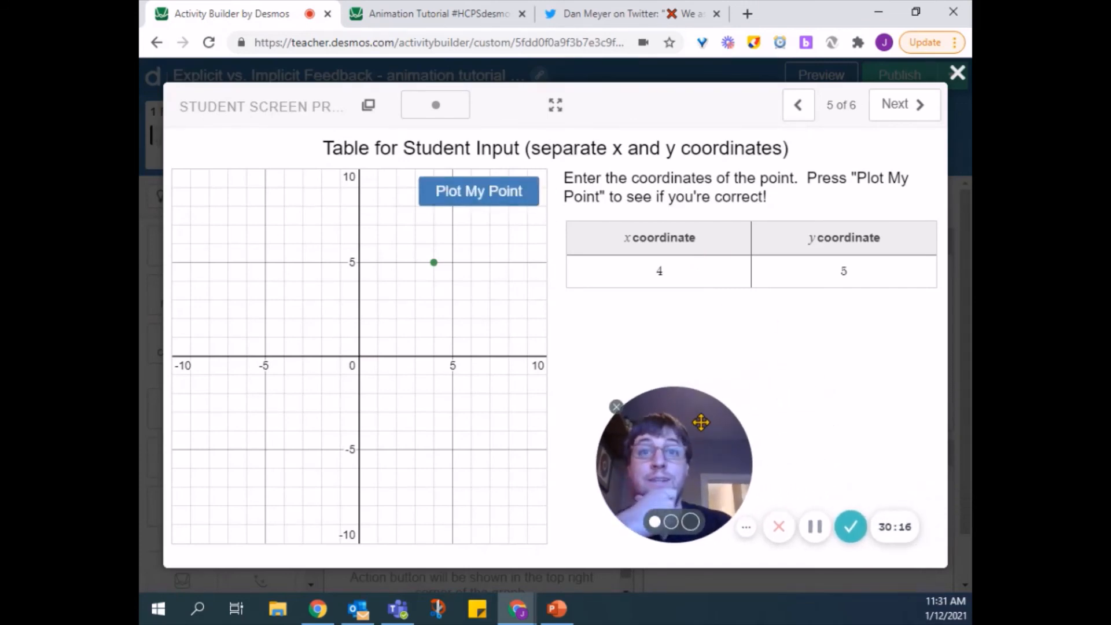